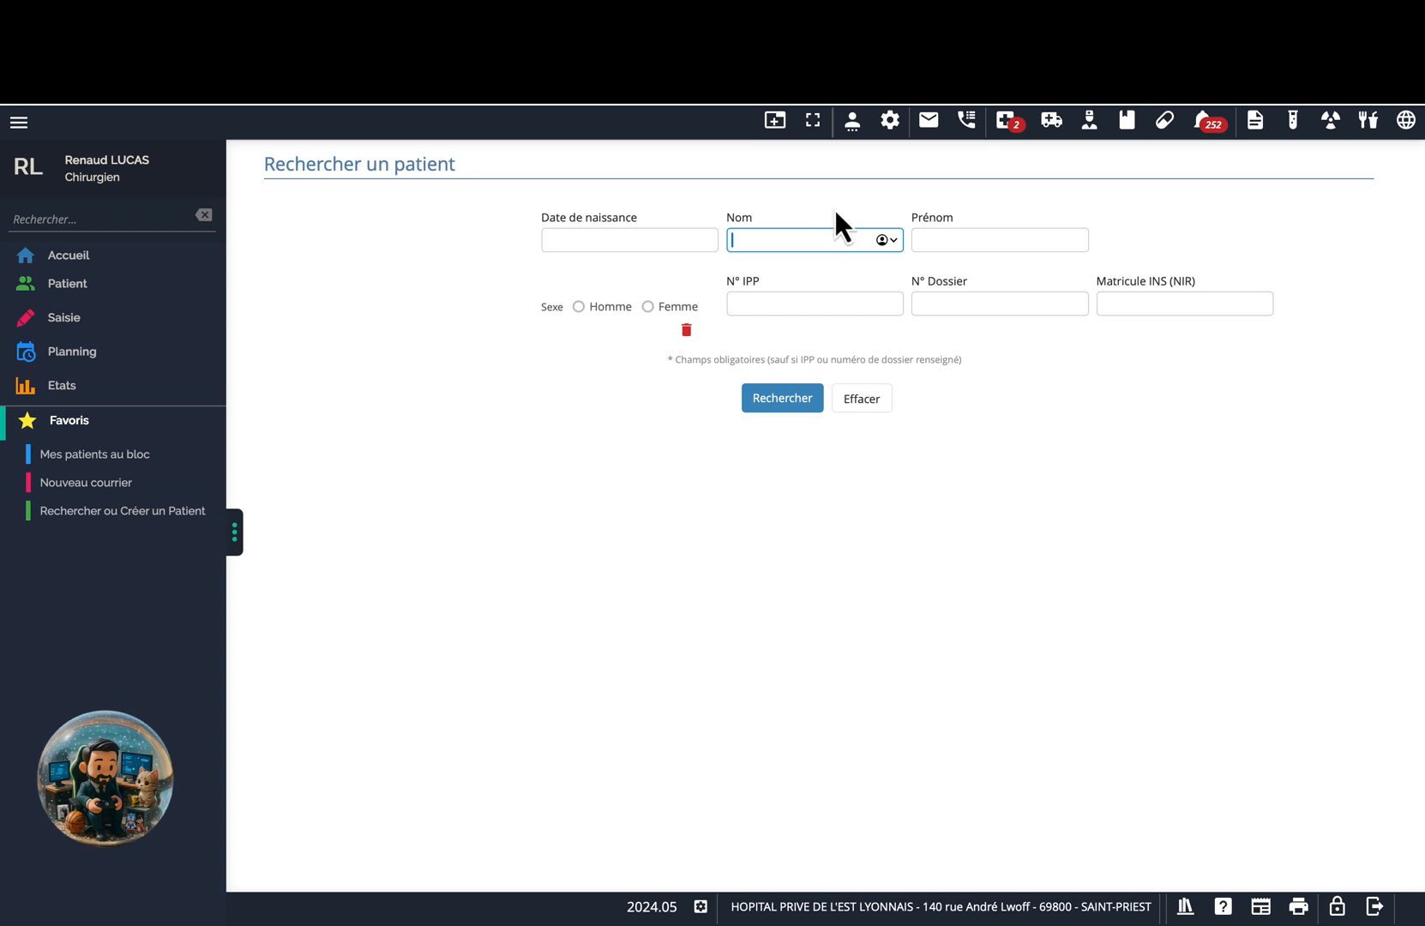
Search 'modele' in the Pilotage menu, star Modèles de courrier, and open its 29-template list.
click(892, 128)
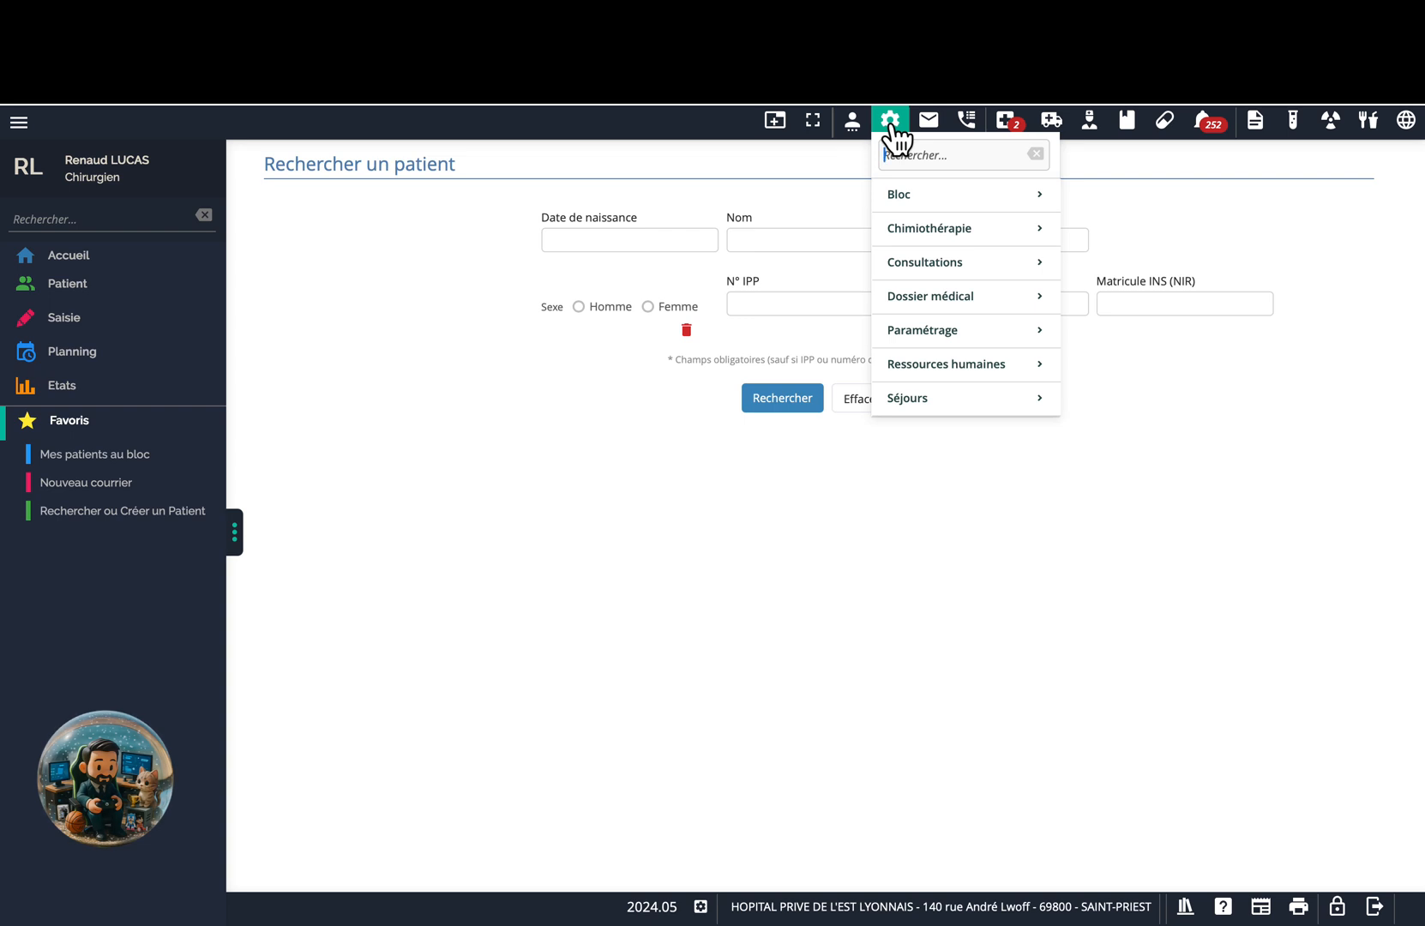
text(modele)
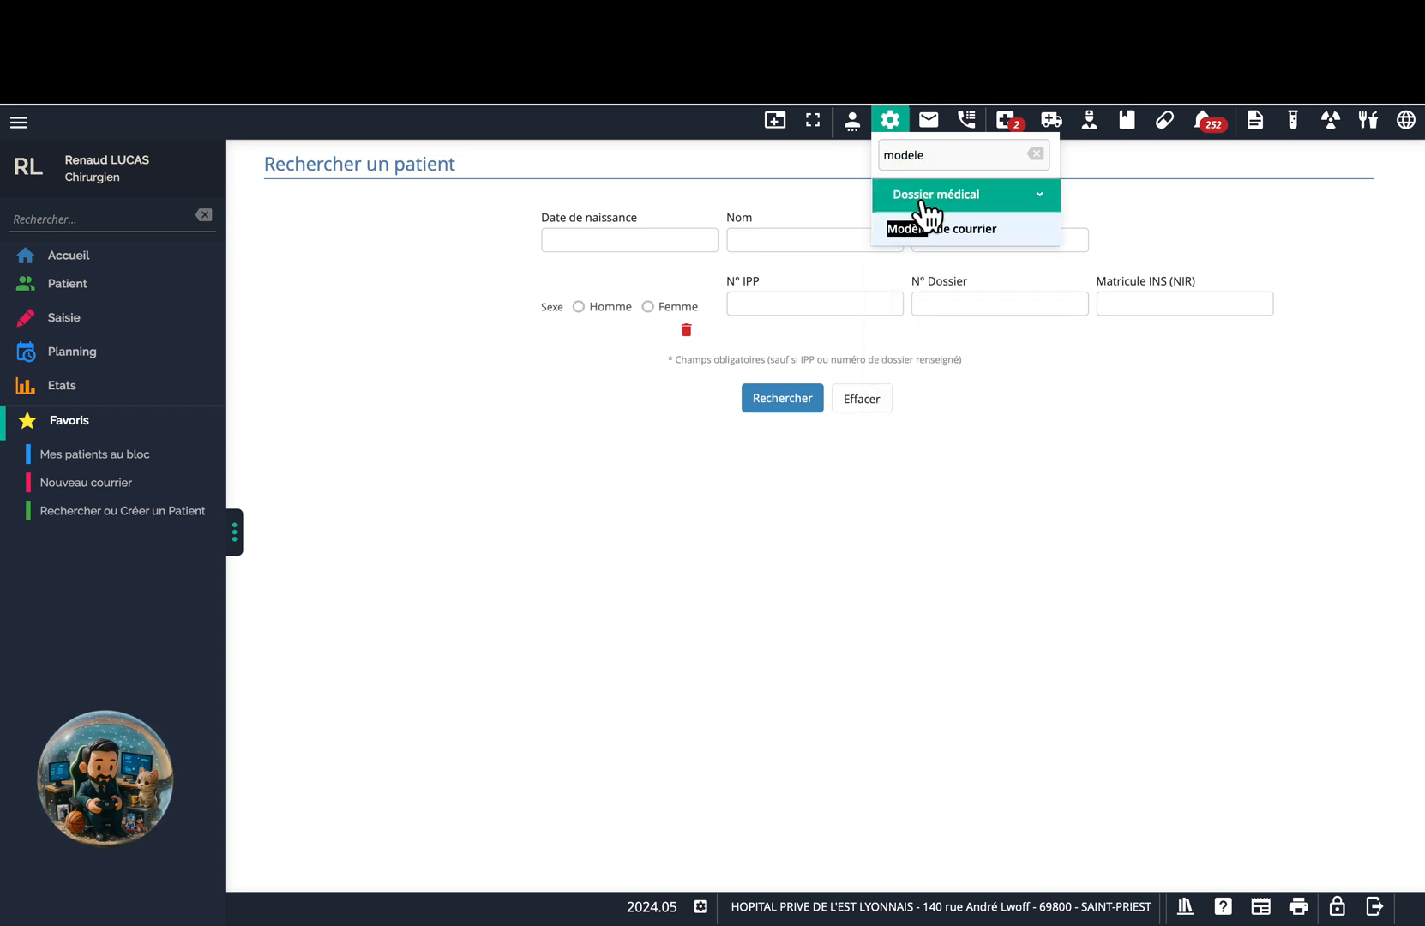
click(884, 229)
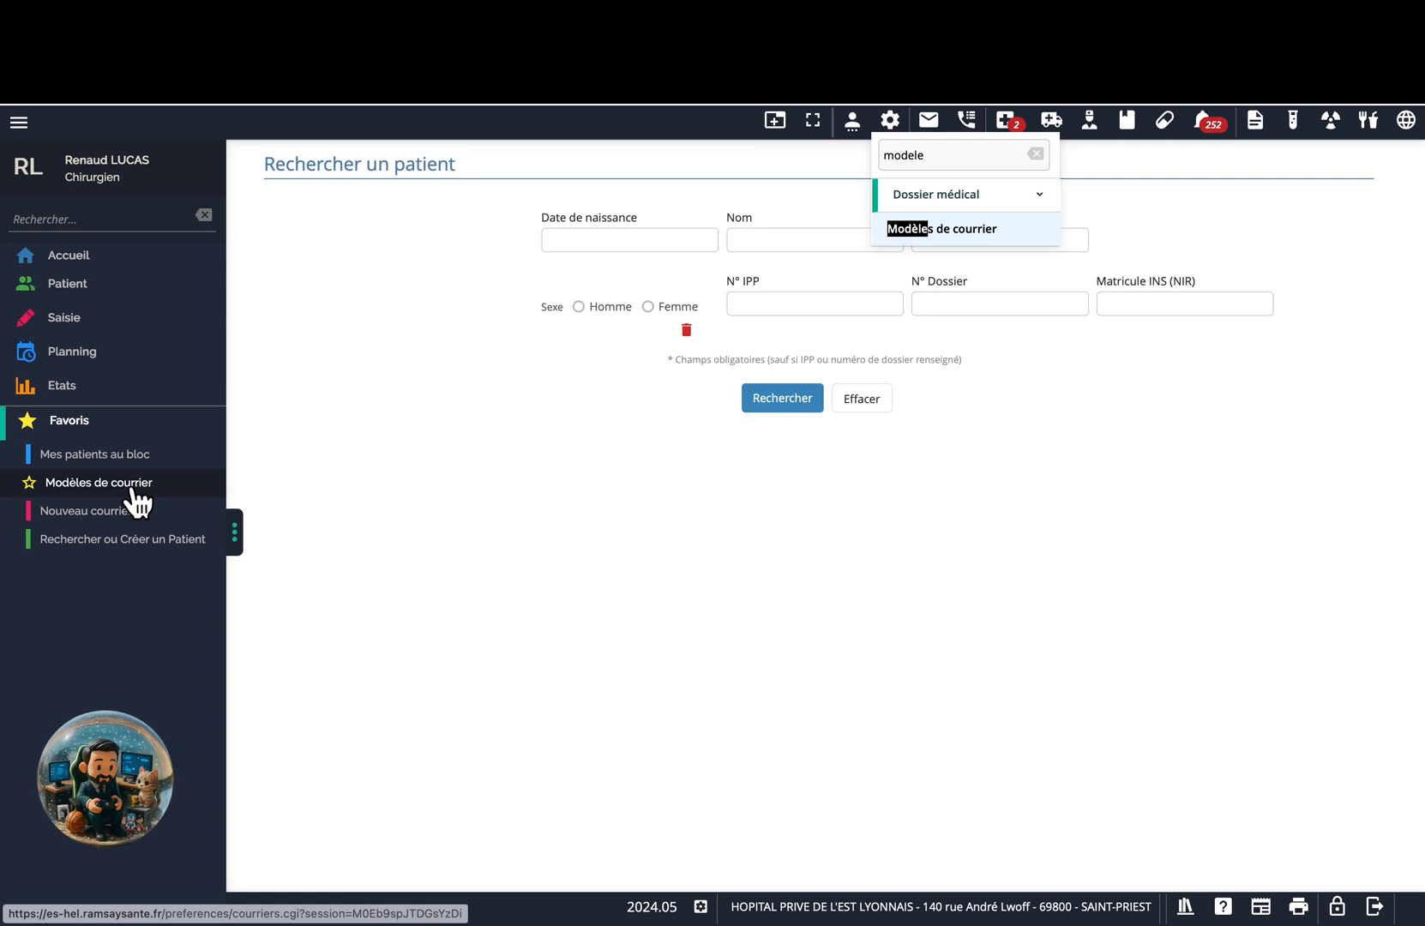
click(135, 491)
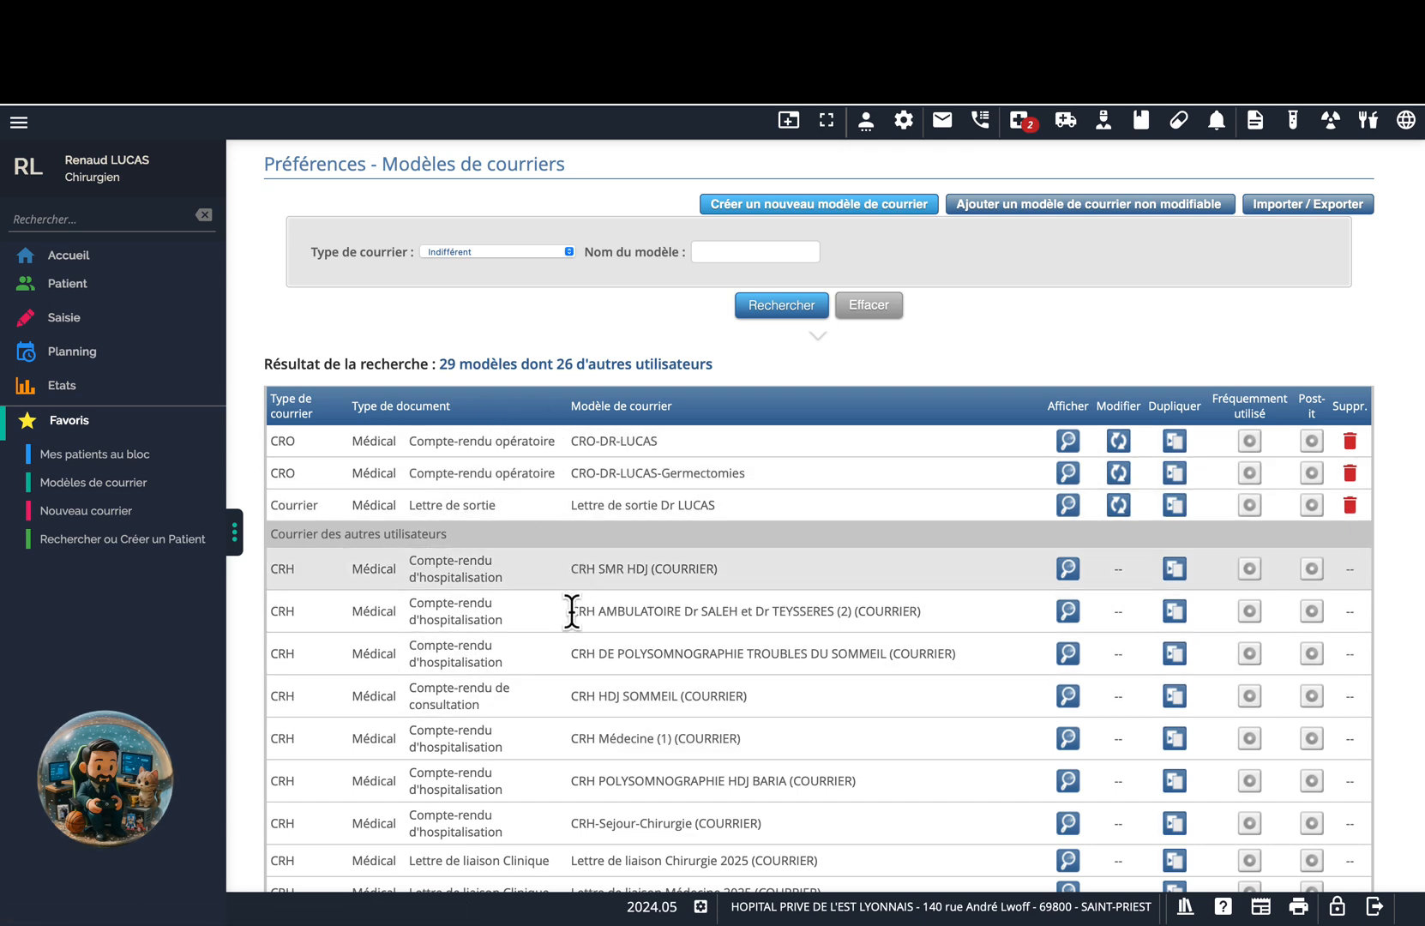
scroll(545, 686, down, 3)
scroll(543, 675, down, 3)
scroll(544, 674, up, 4)
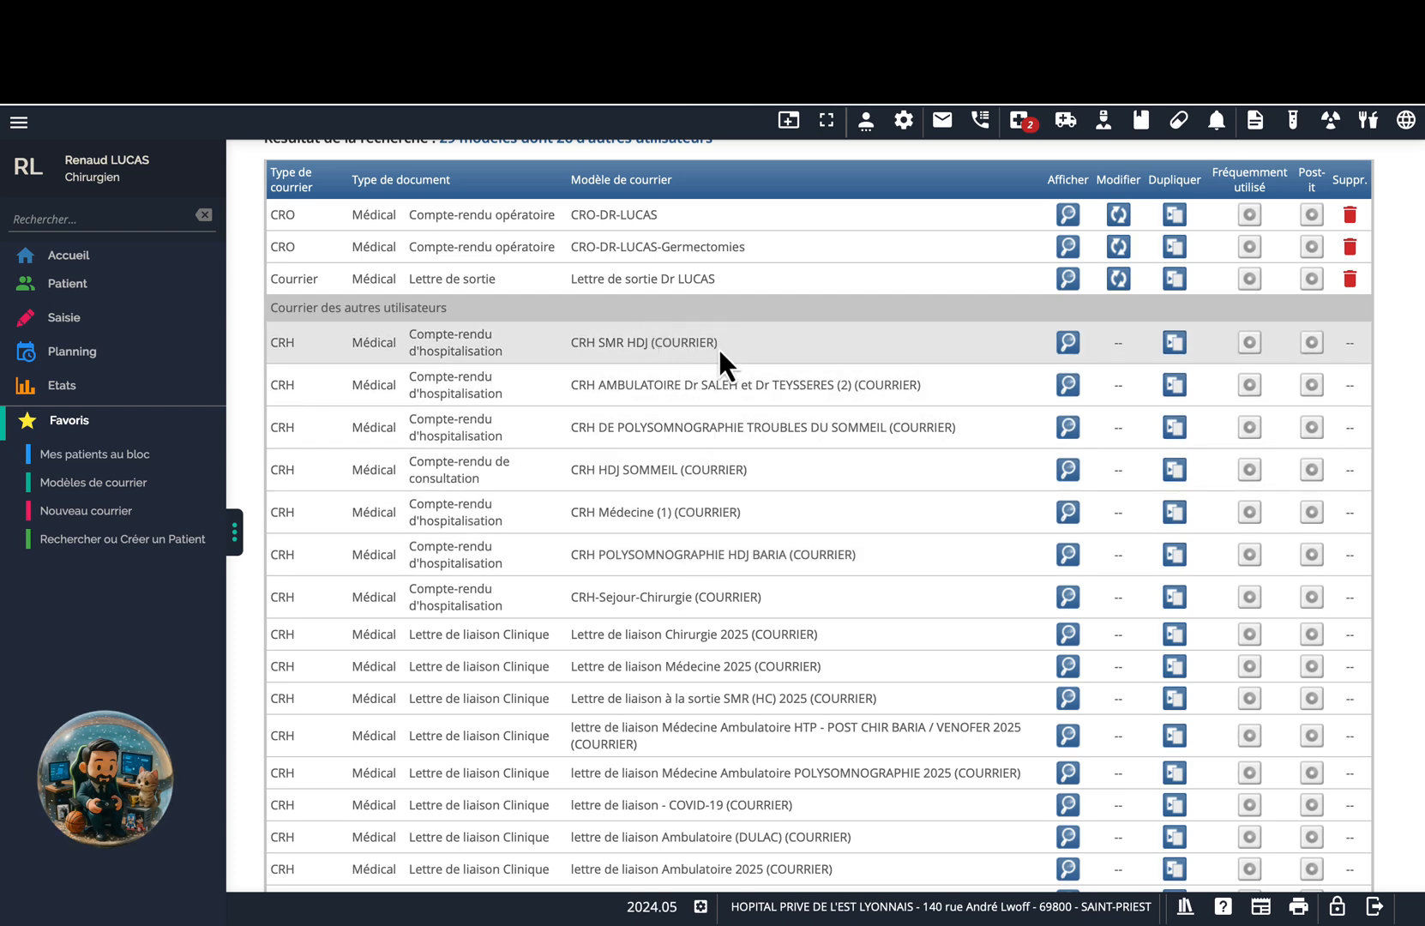
scroll(718, 347, up, 2)
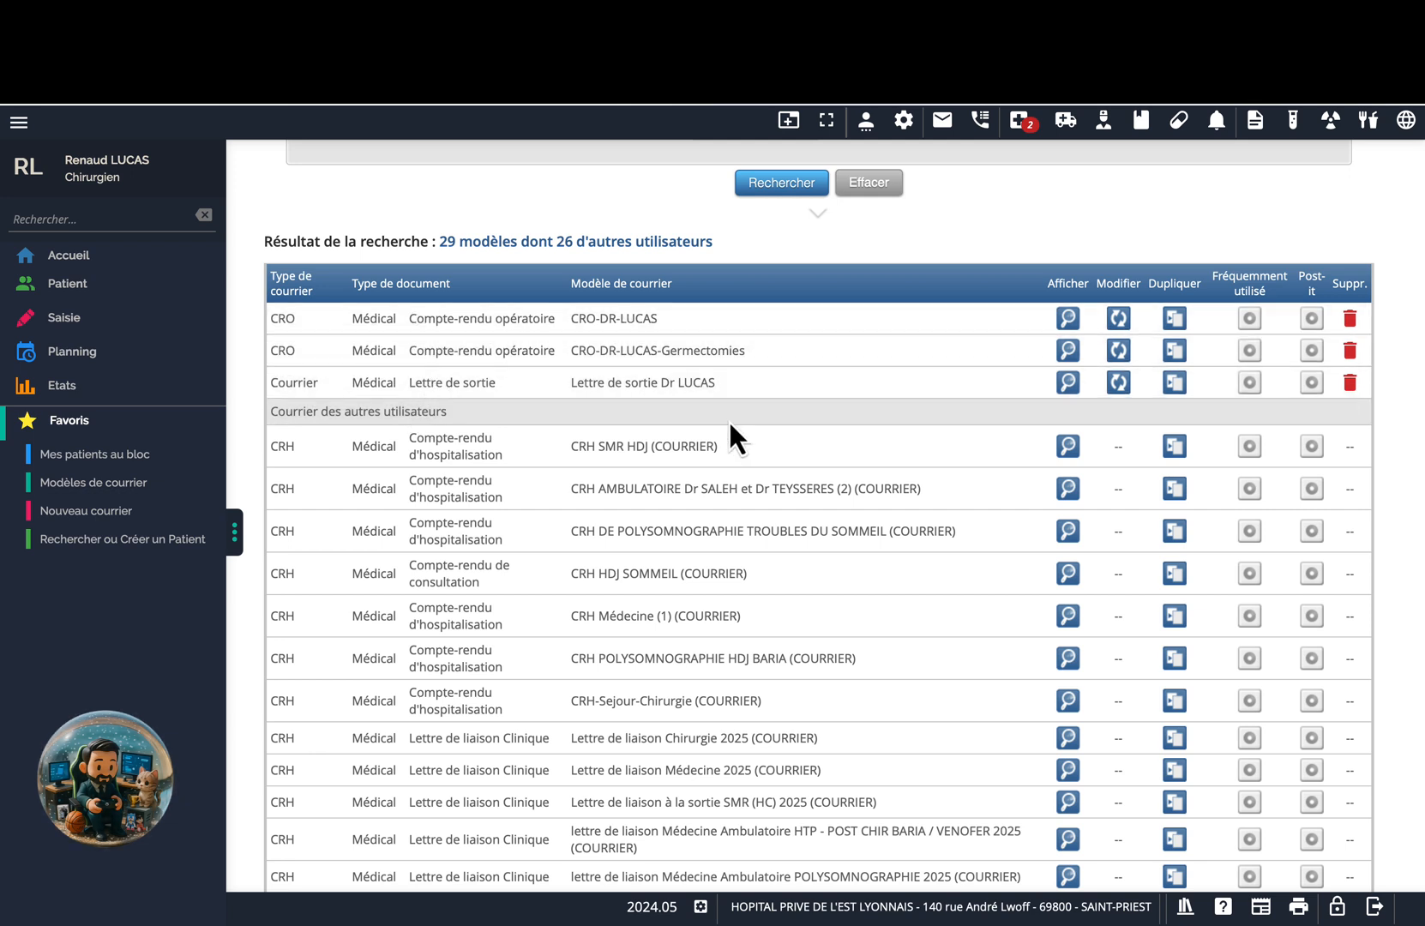
scroll(883, 600, down, 1)
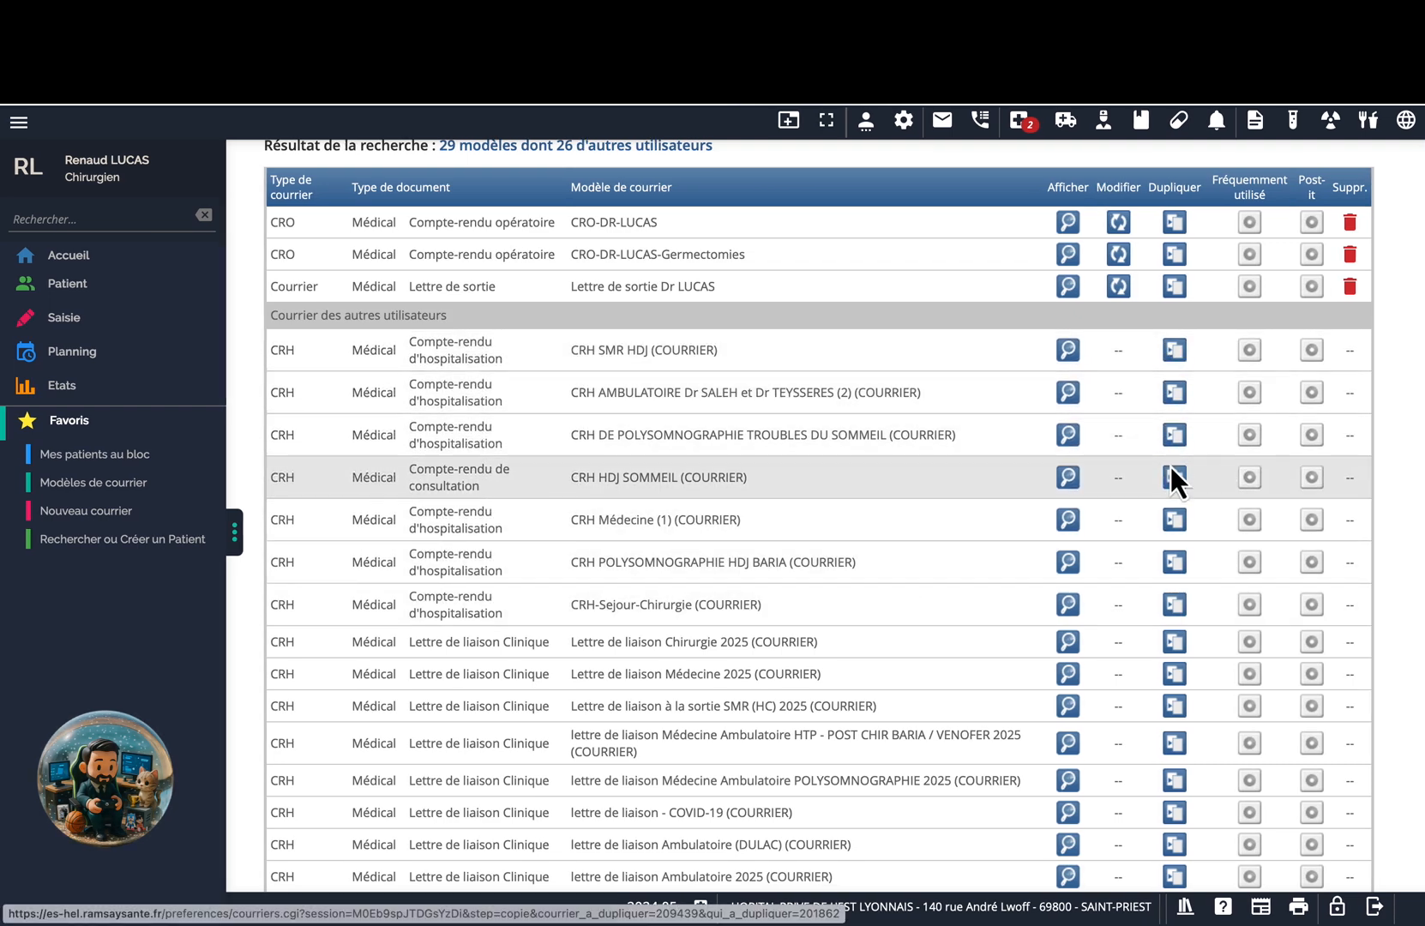
scroll(835, 463, up, 2)
scroll(835, 464, up, 1)
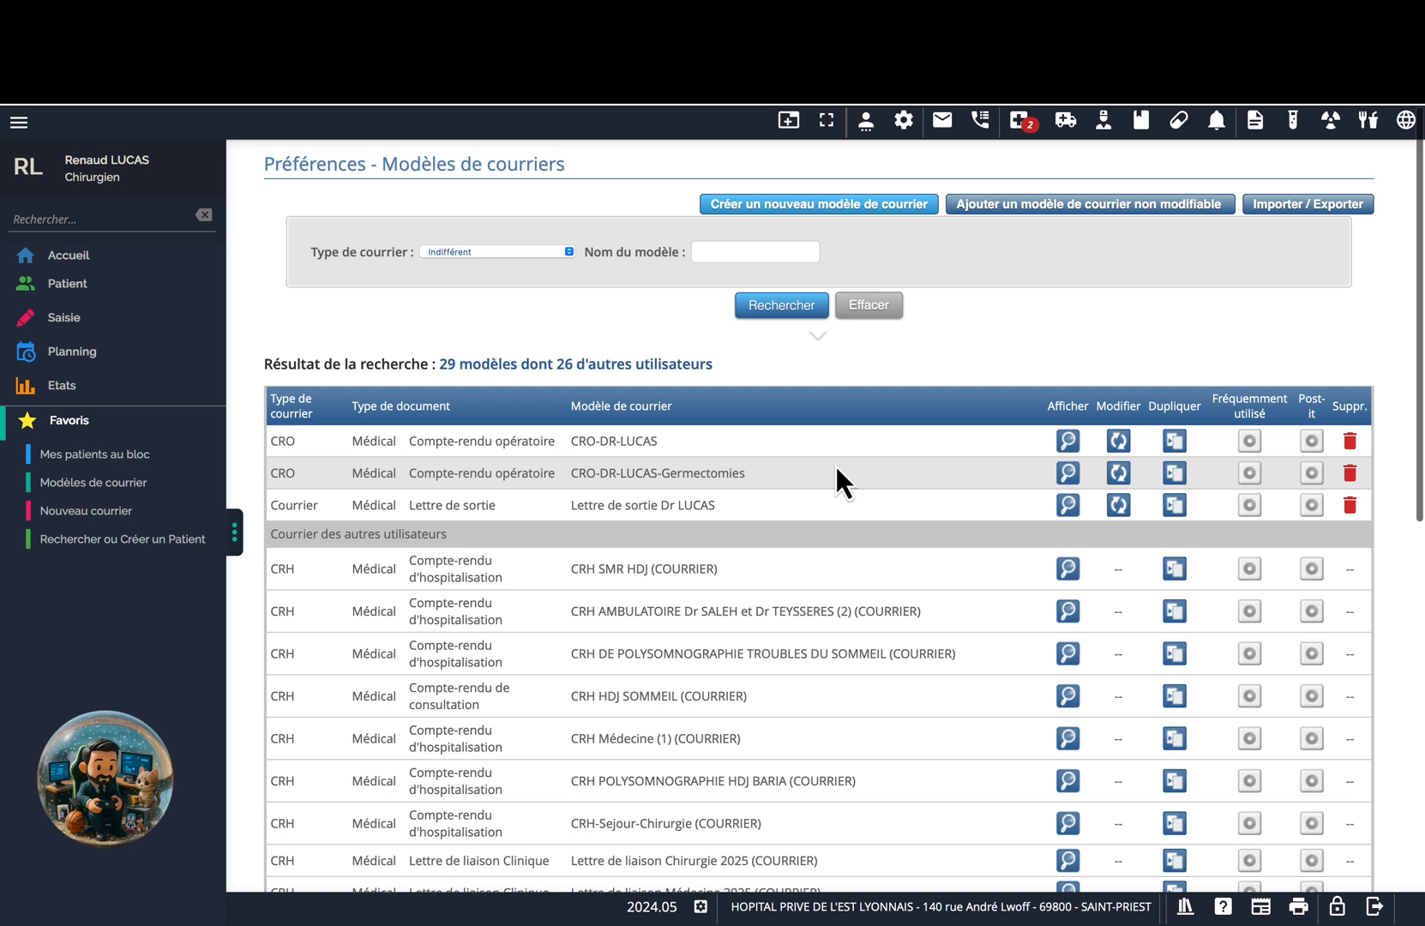
Start a new template named 'Ordonnance d'augmentin 1g matin midi soir pdt 6 jours' with Médical document type.
click(845, 213)
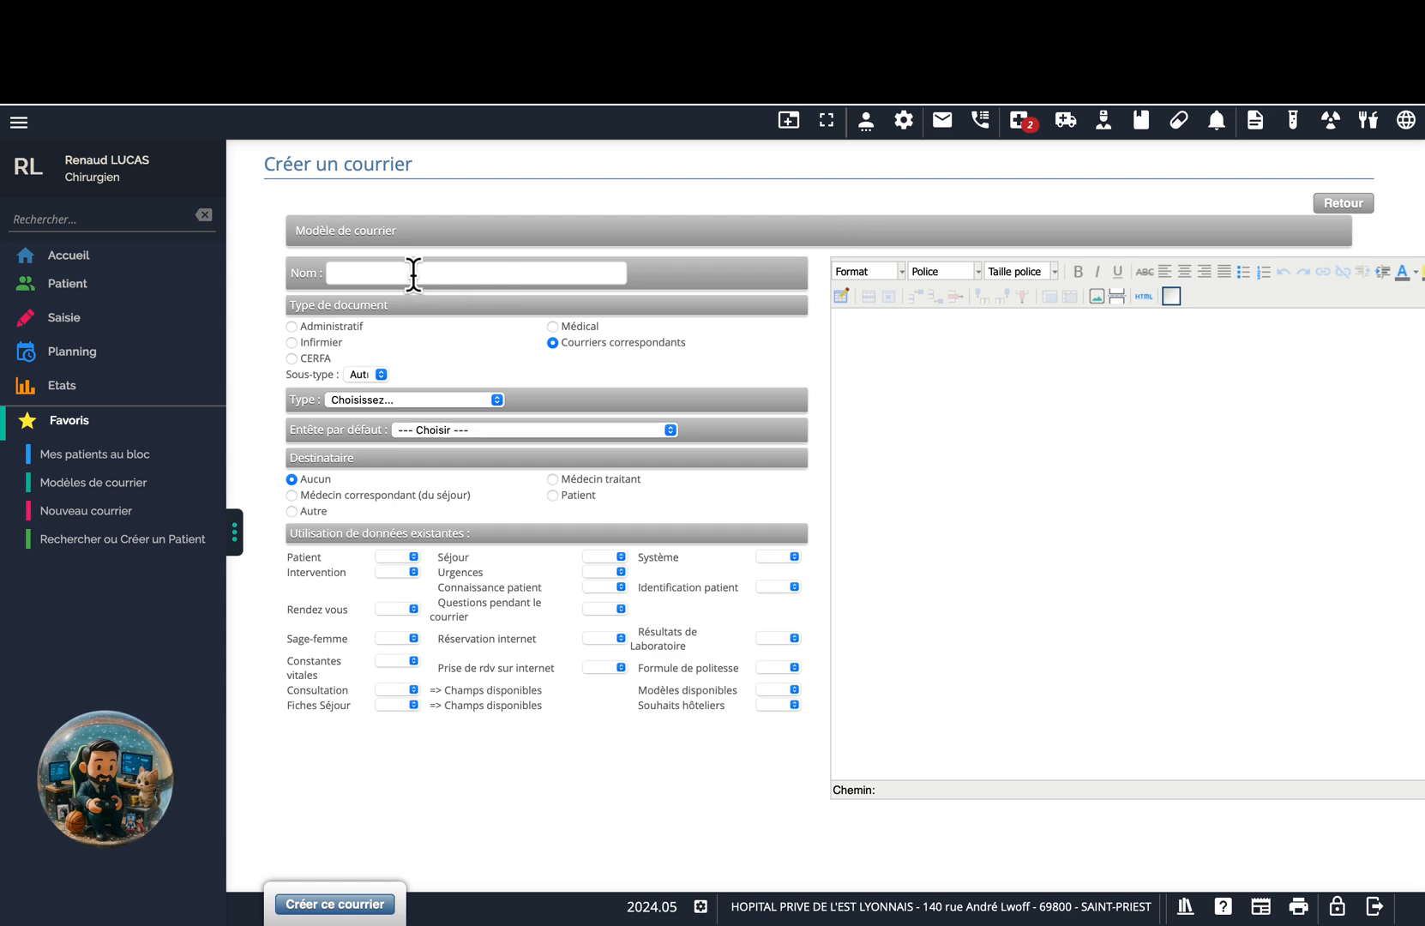
key(ctrl+Left)
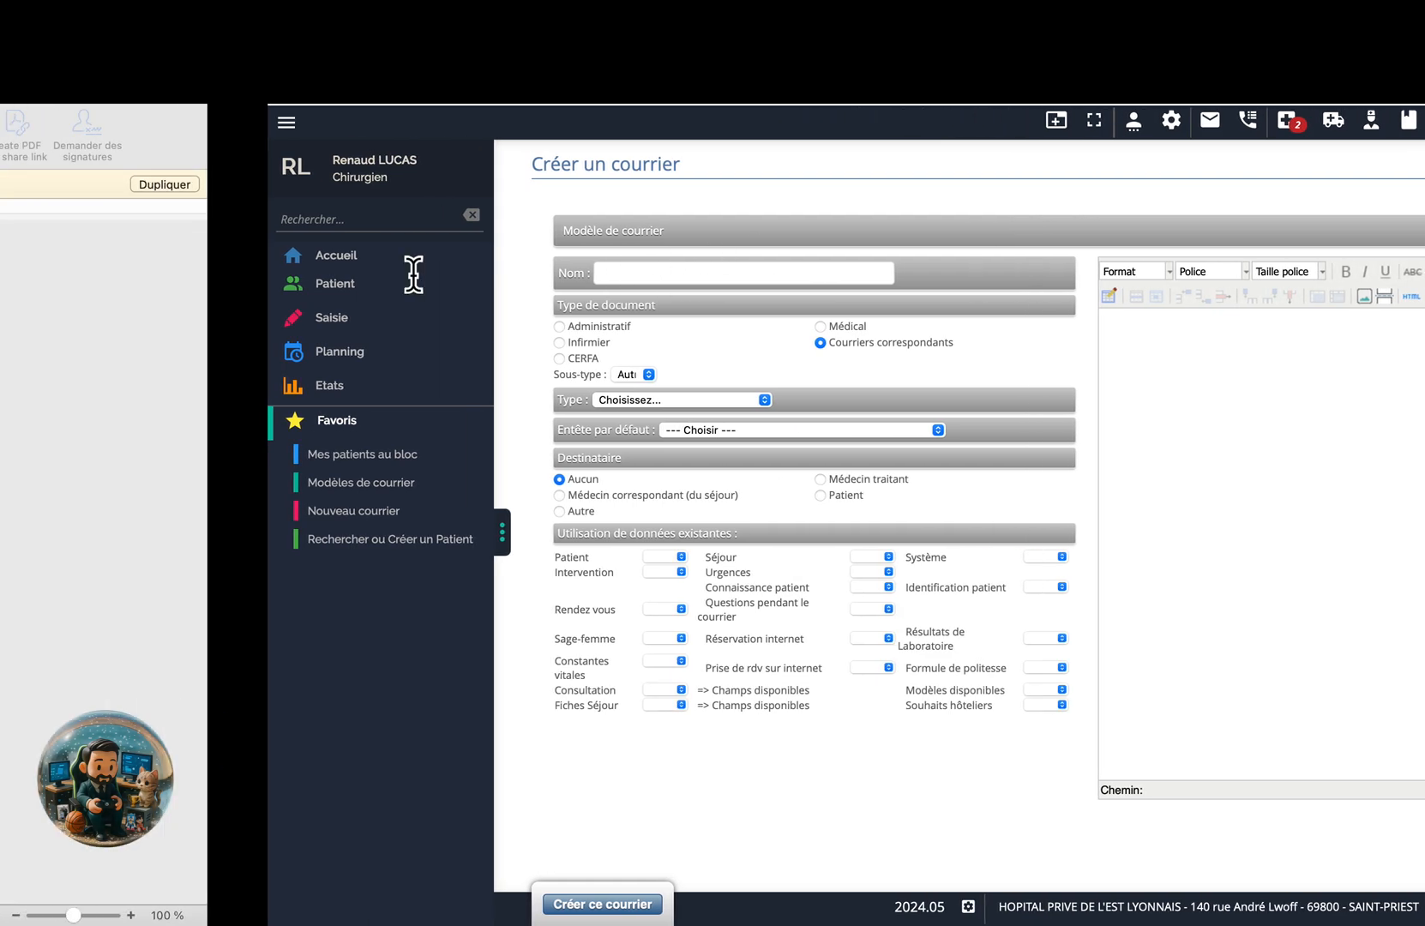
scroll(414, 274, down, 3)
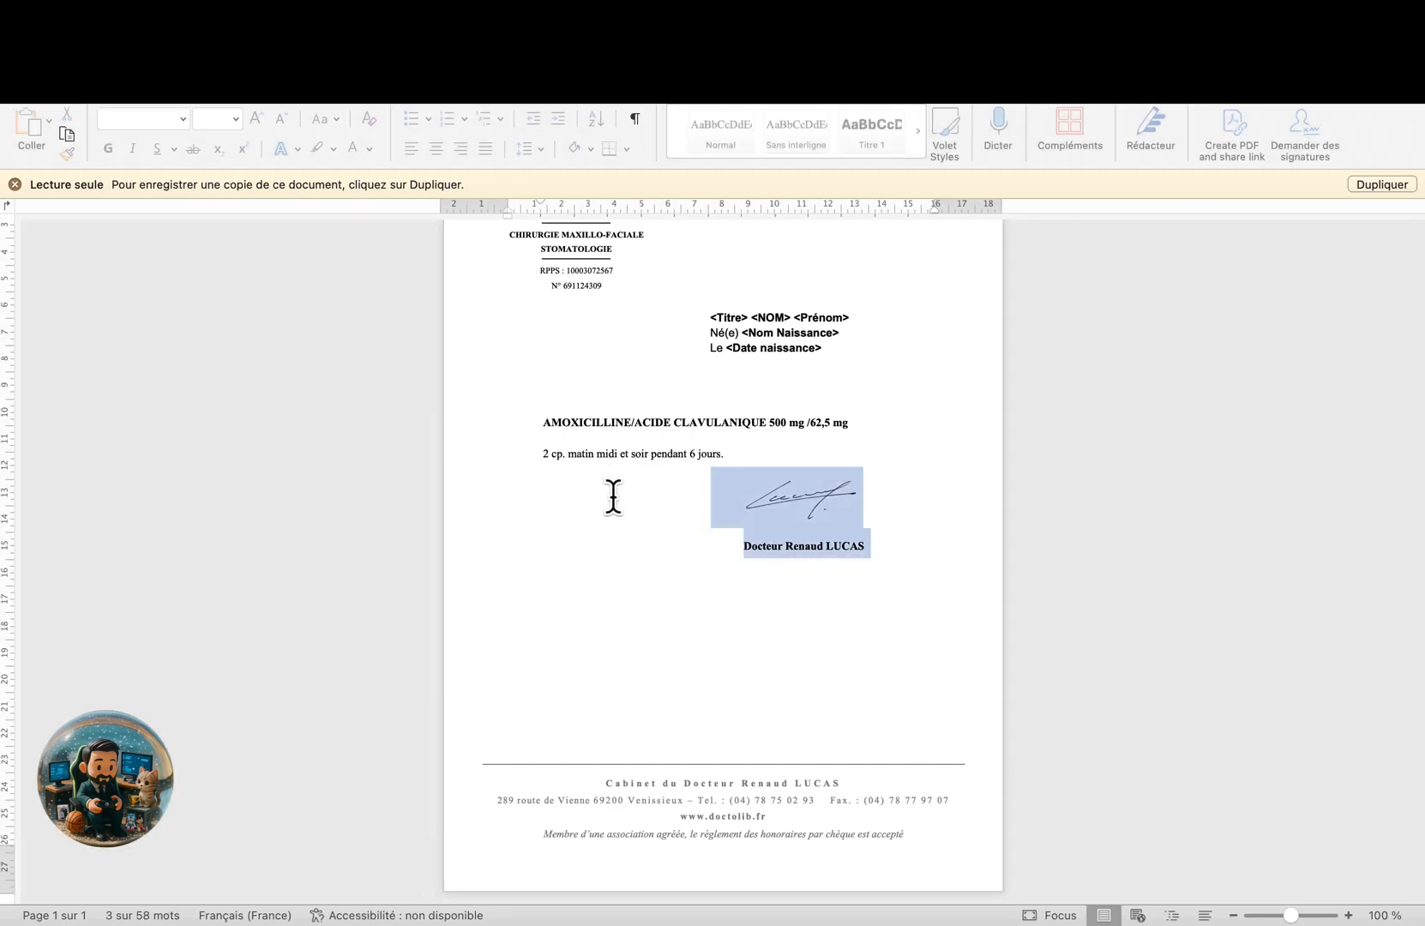
key(ctrl+Right)
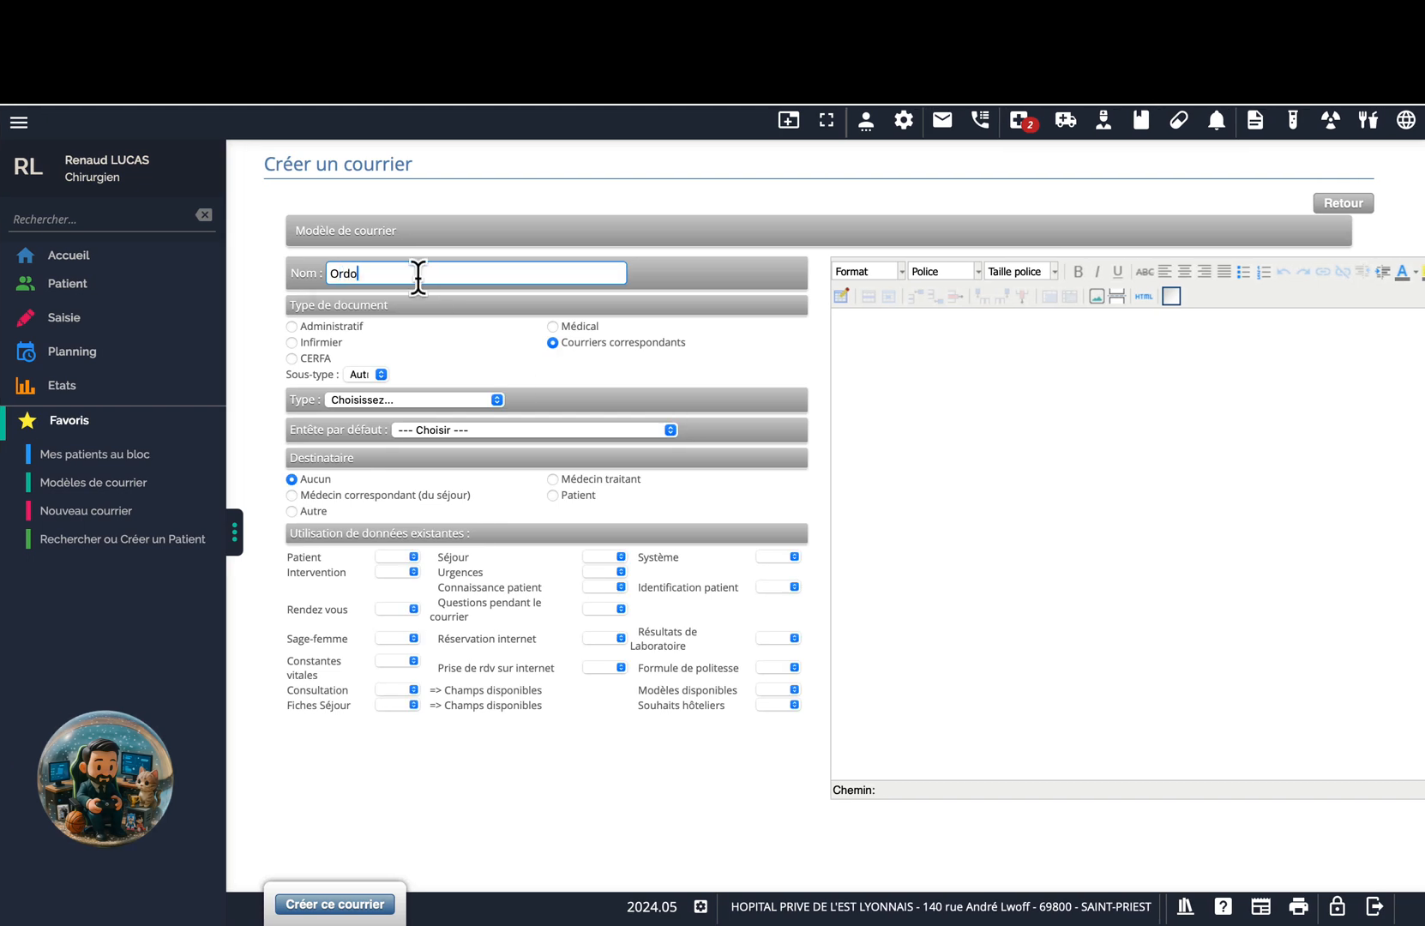
text(nance d'augmentin 1g matin midi soir pdt 6 jours)
click(553, 327)
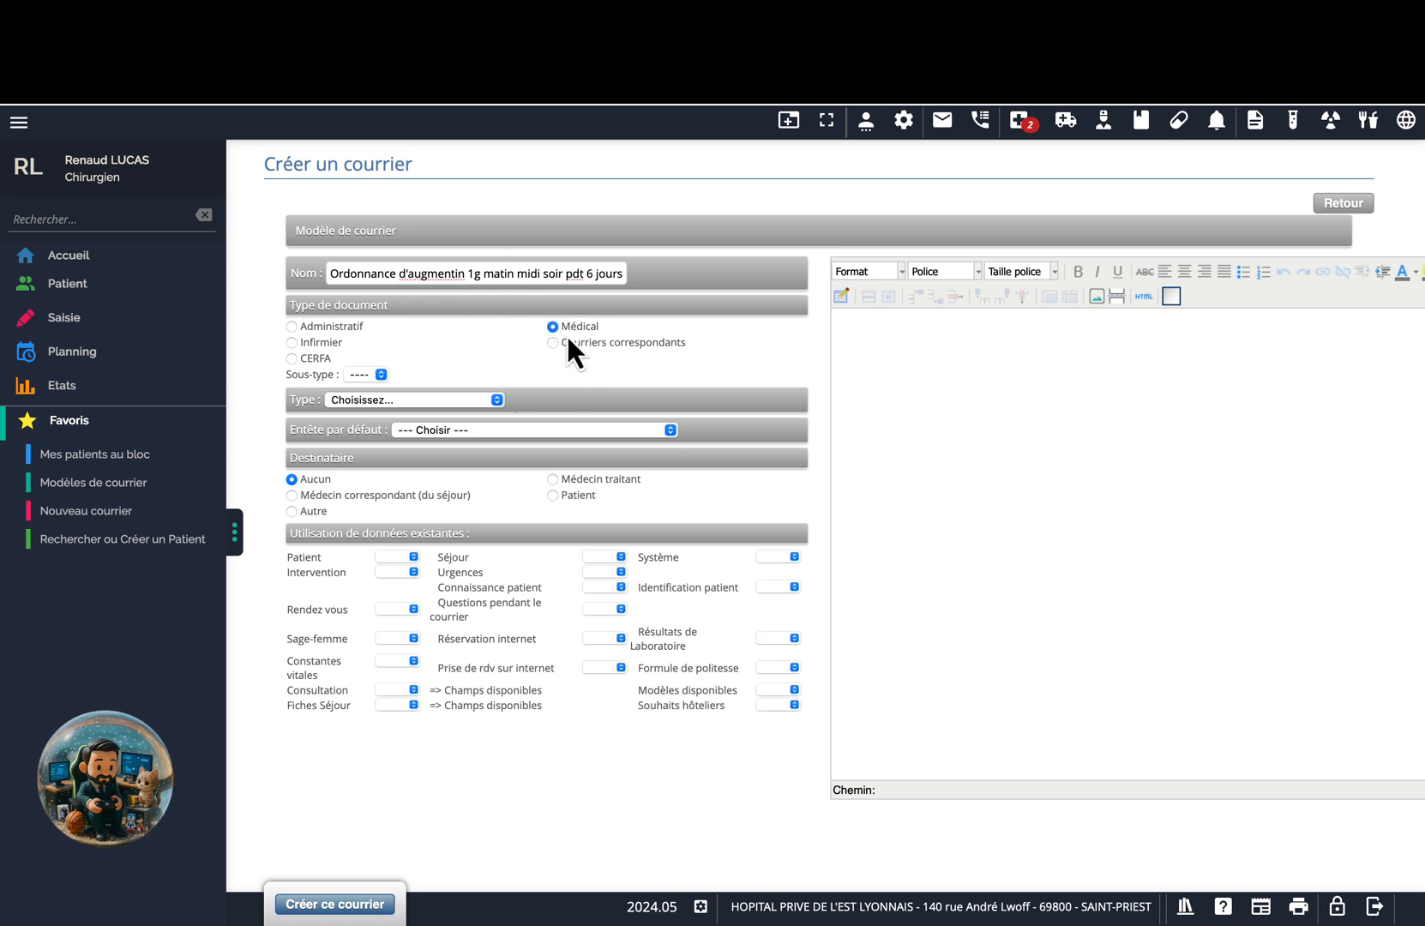
Set sub-type Ordonnance de sortie, type Ordonnance and default header Mon entête, then show the Word prescription.
click(381, 374)
scroll(420, 561, down, 15)
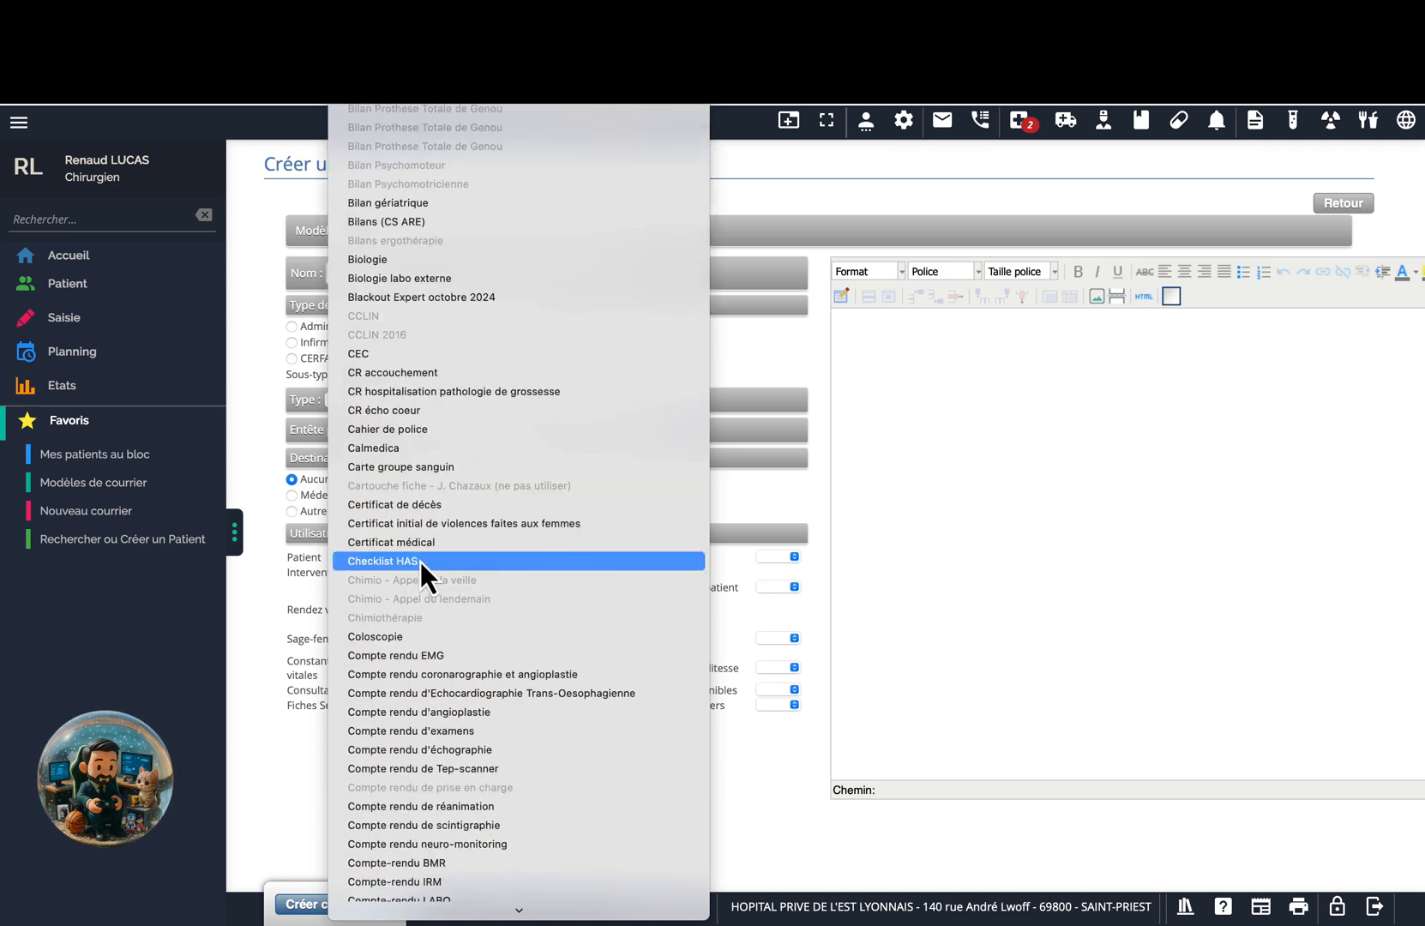
scroll(420, 561, down, 20)
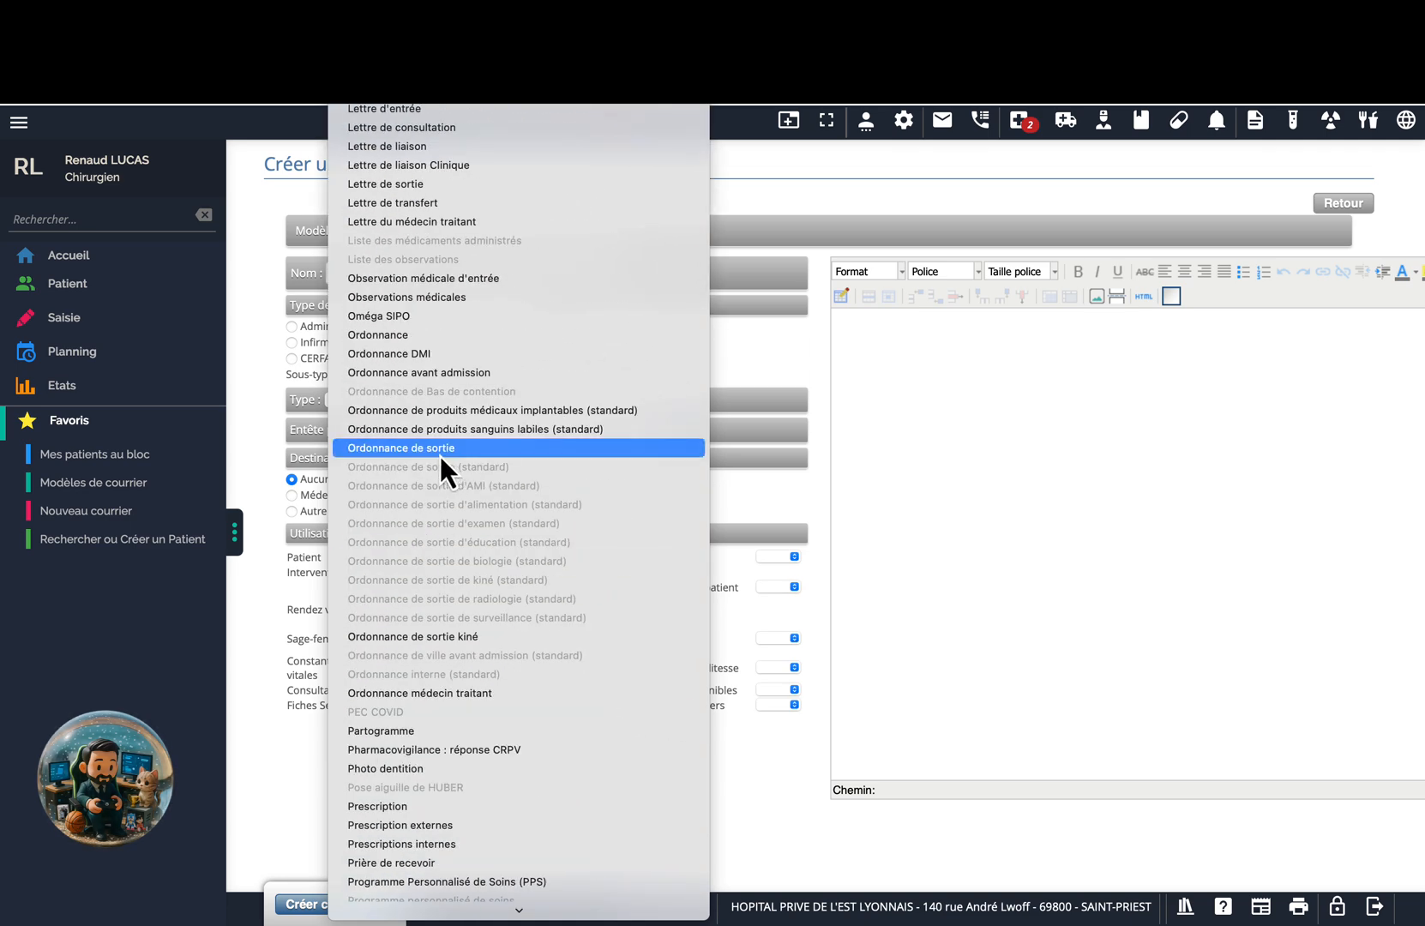
click(439, 454)
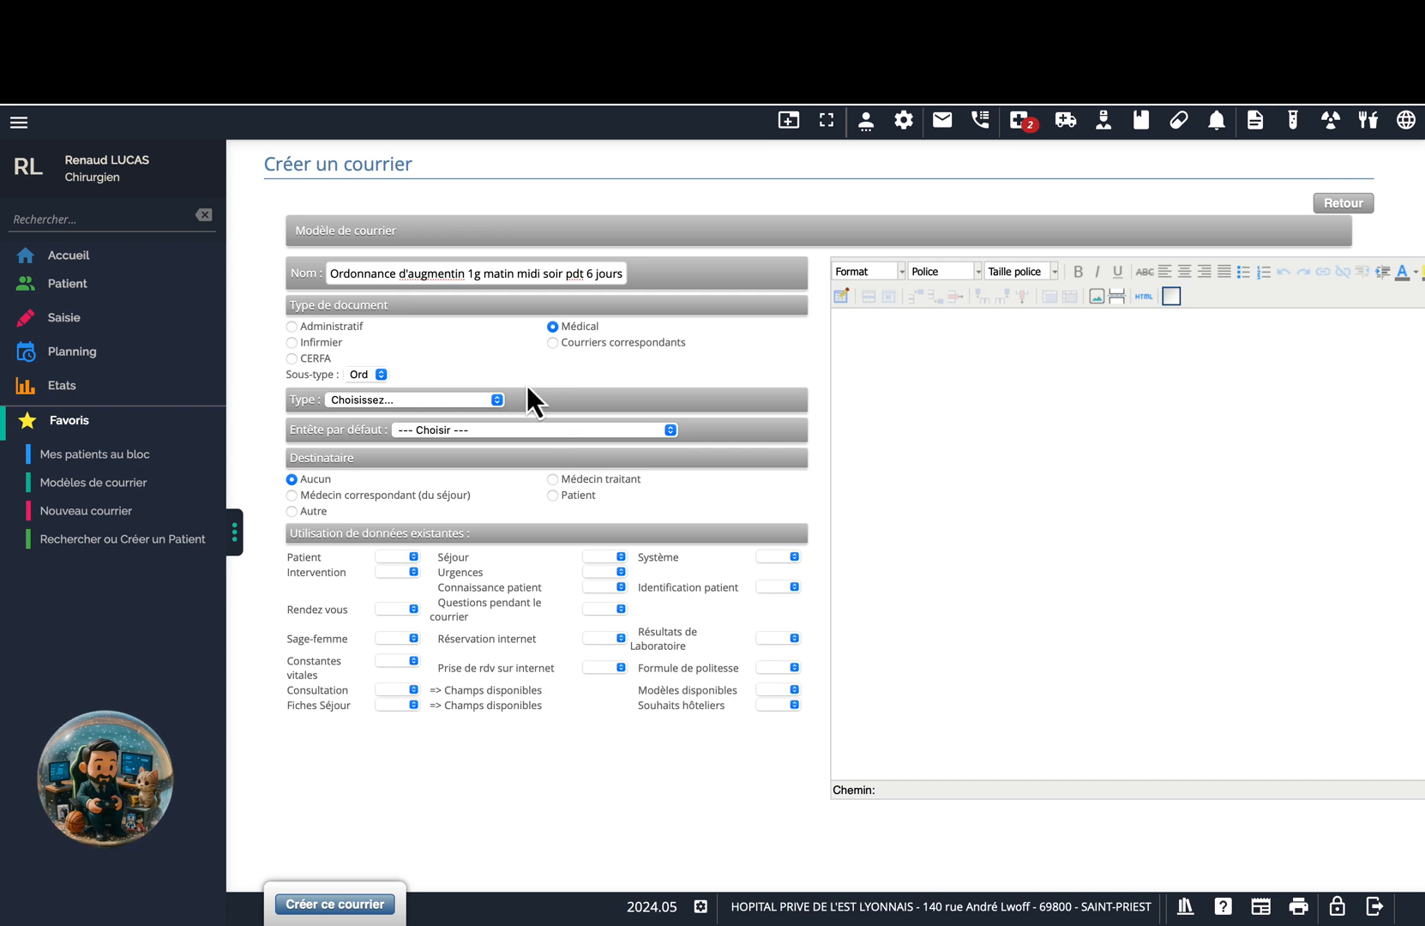
click(480, 399)
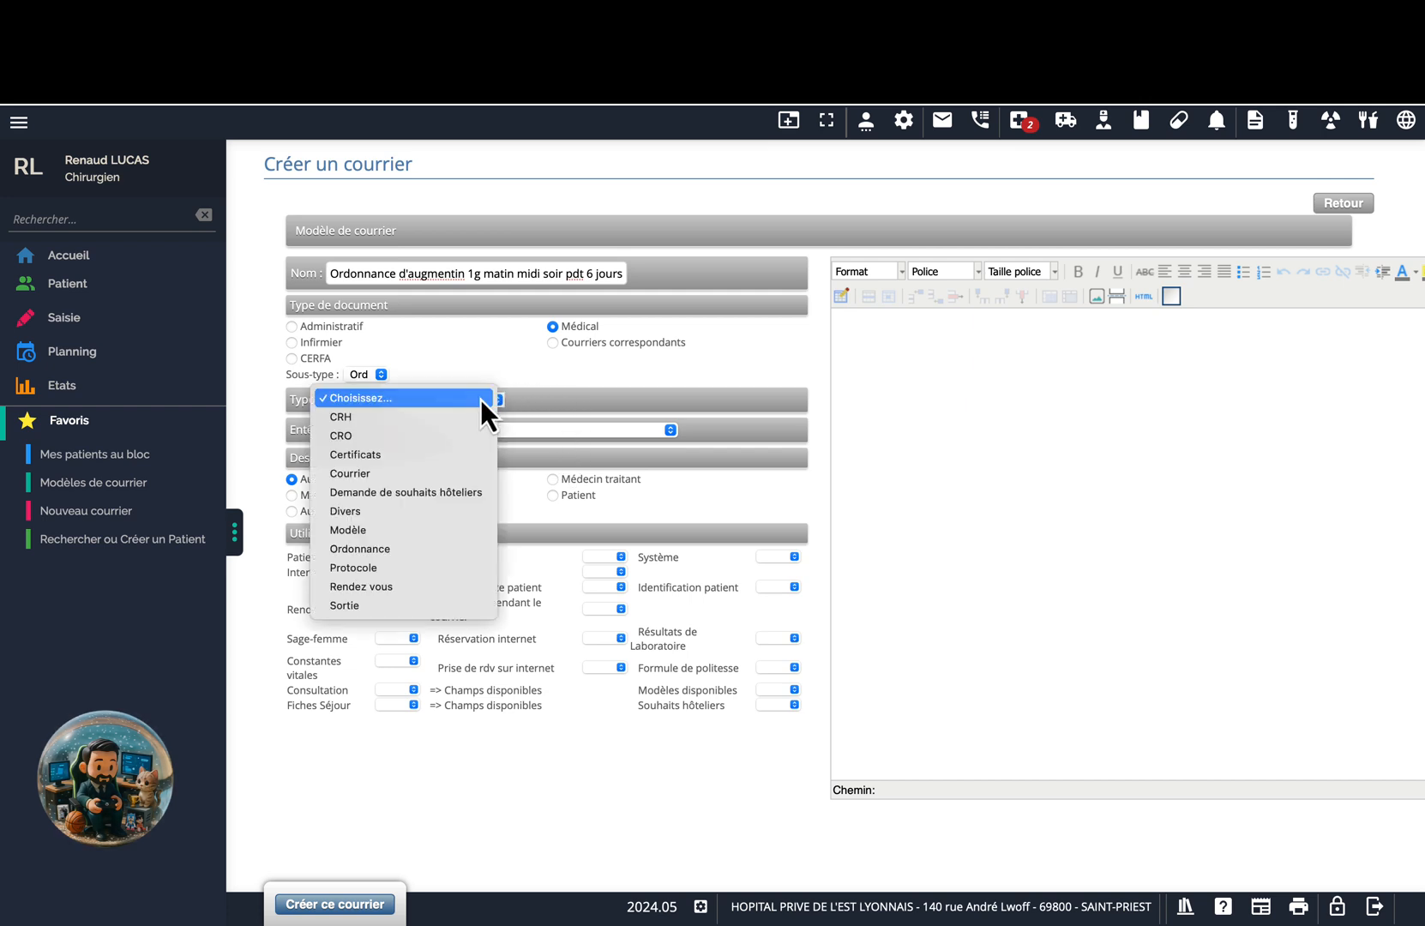
click(402, 550)
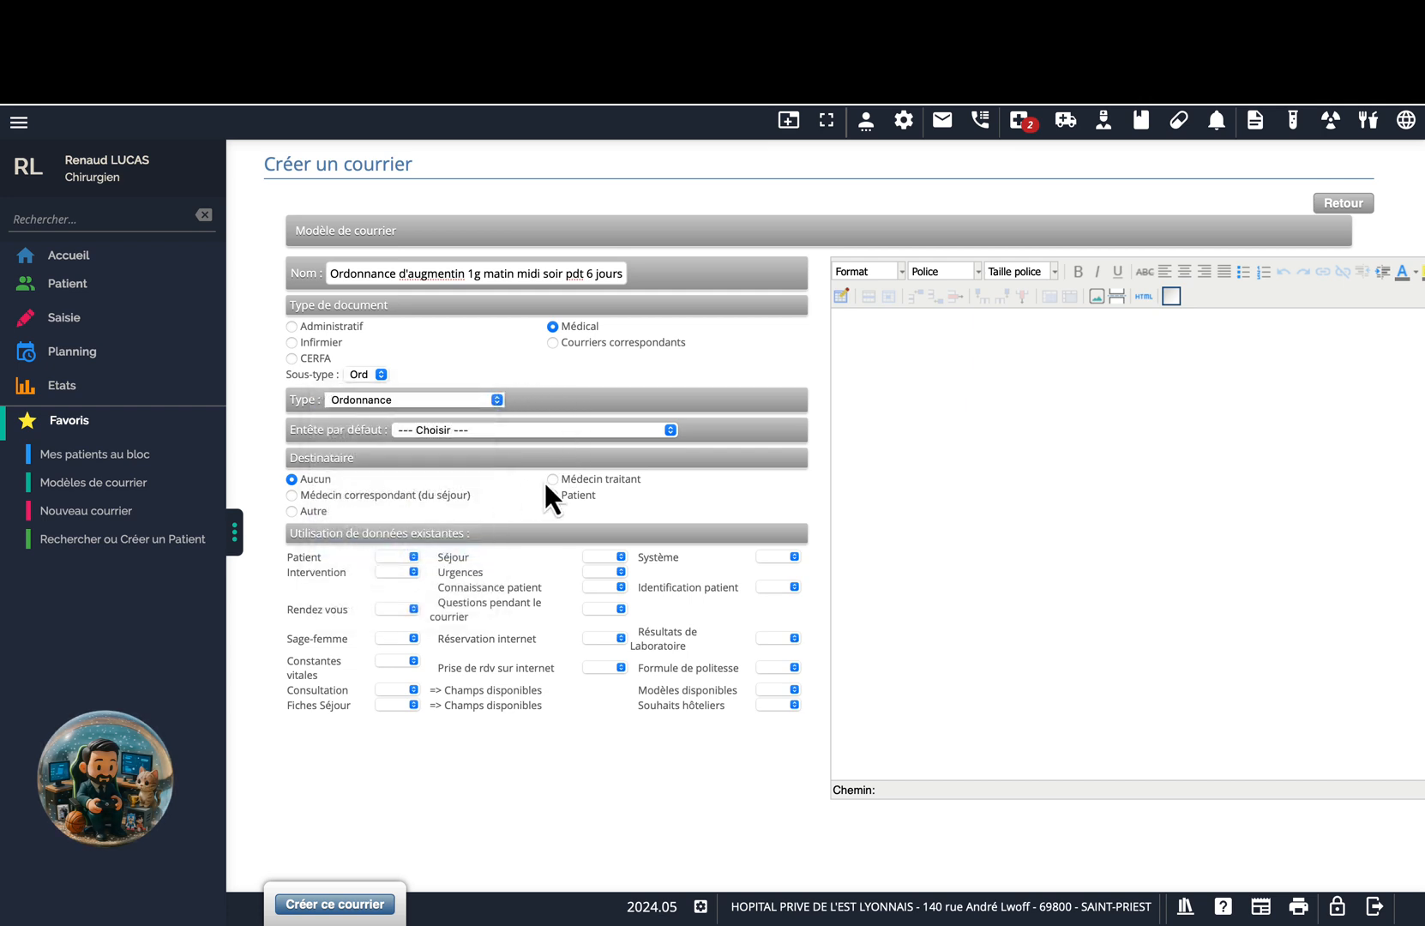
click(661, 435)
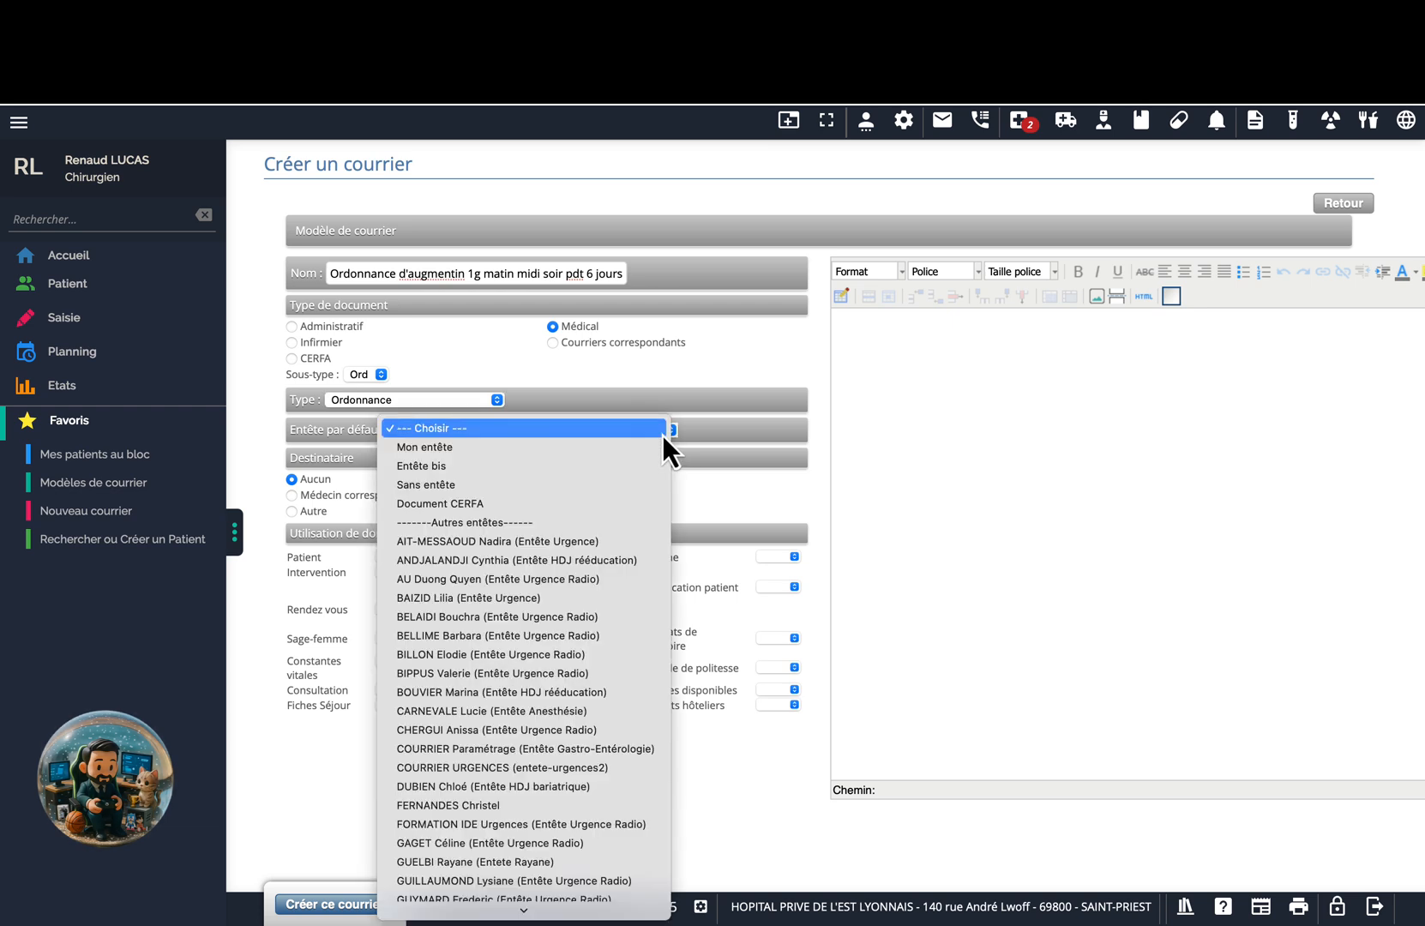
click(641, 447)
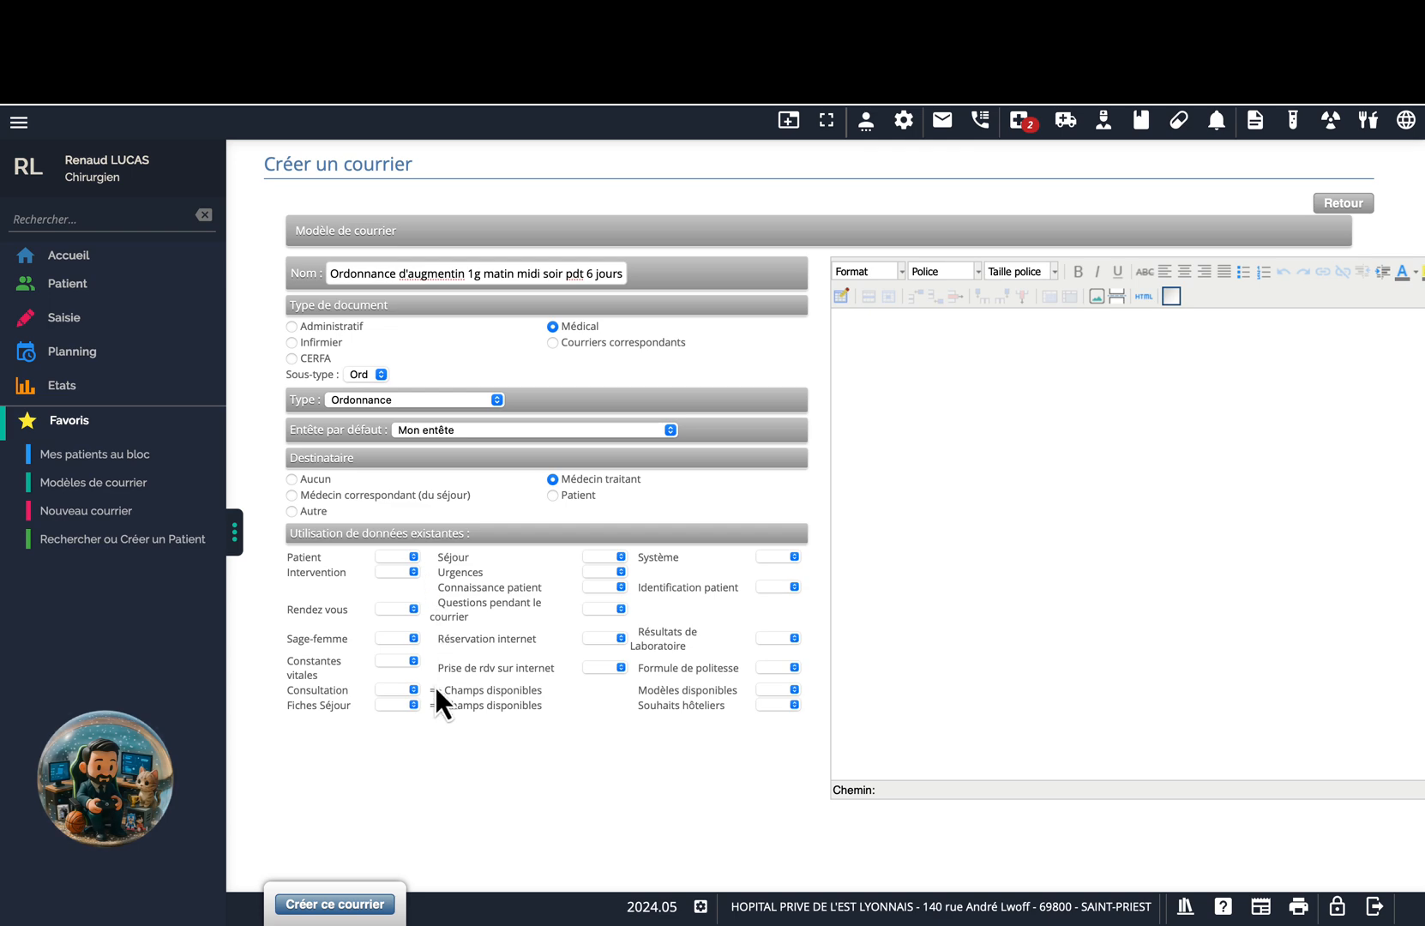
key(ctrl+Left)
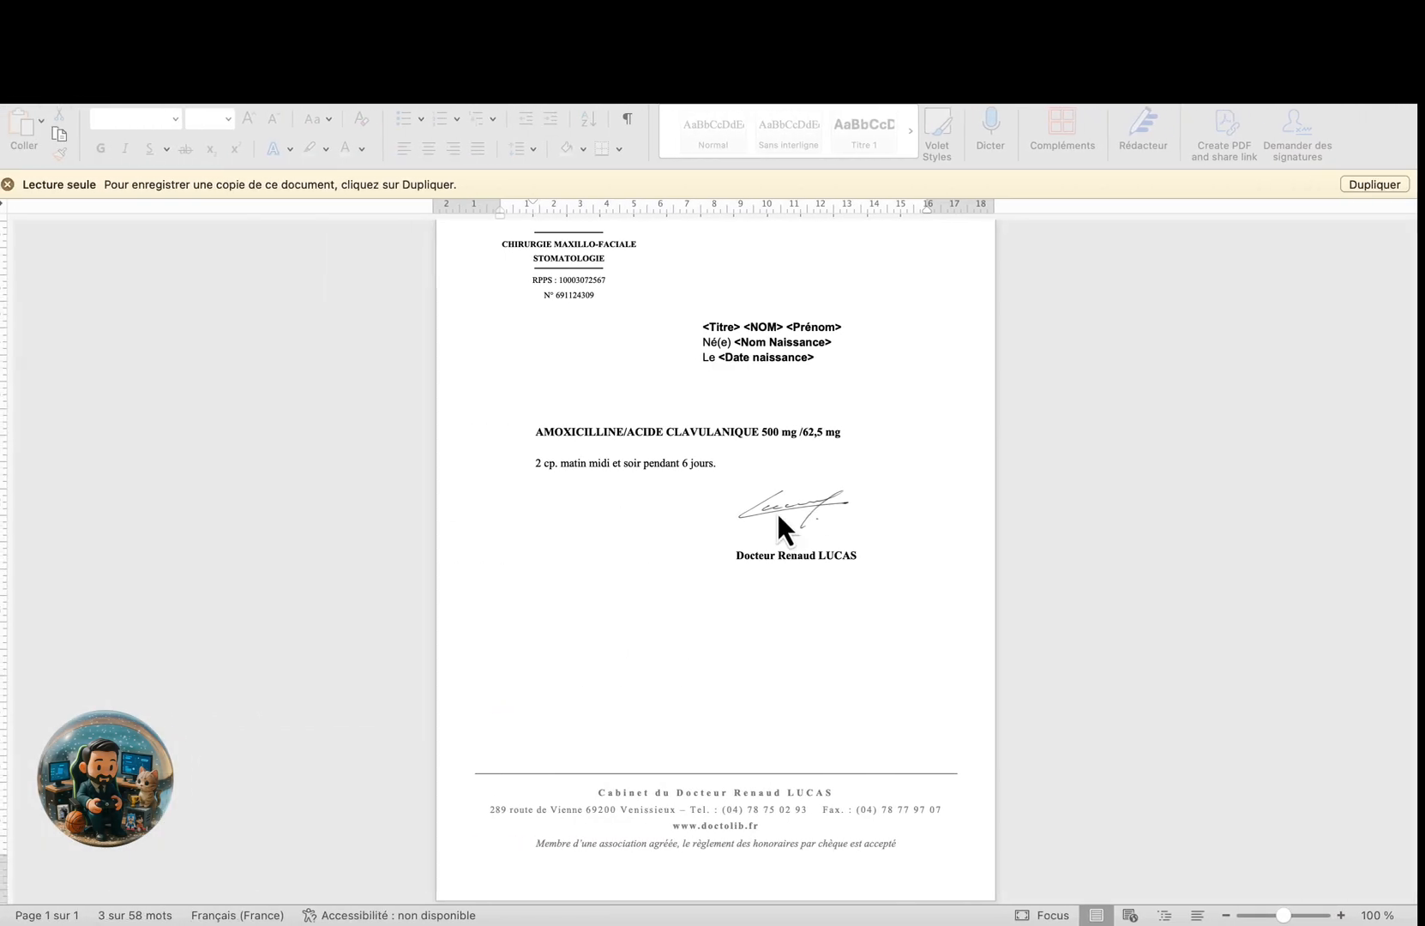
Copy the Word prescription letter from header to dosage line and return to the template form.
scroll(812, 495, up, 2)
scroll(797, 429, up, 2)
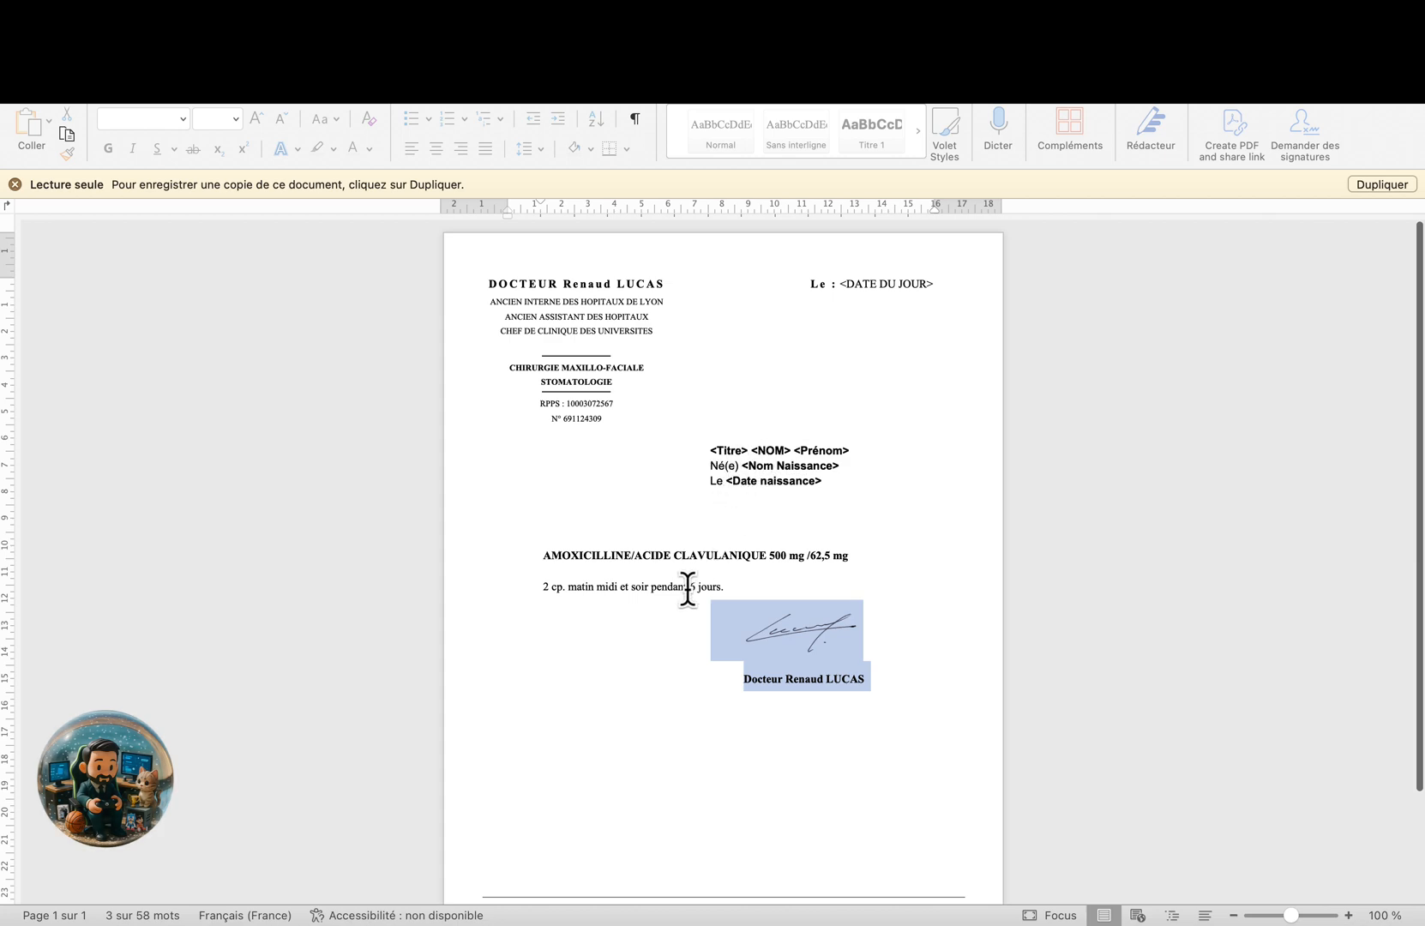
key(ctrl+Right)
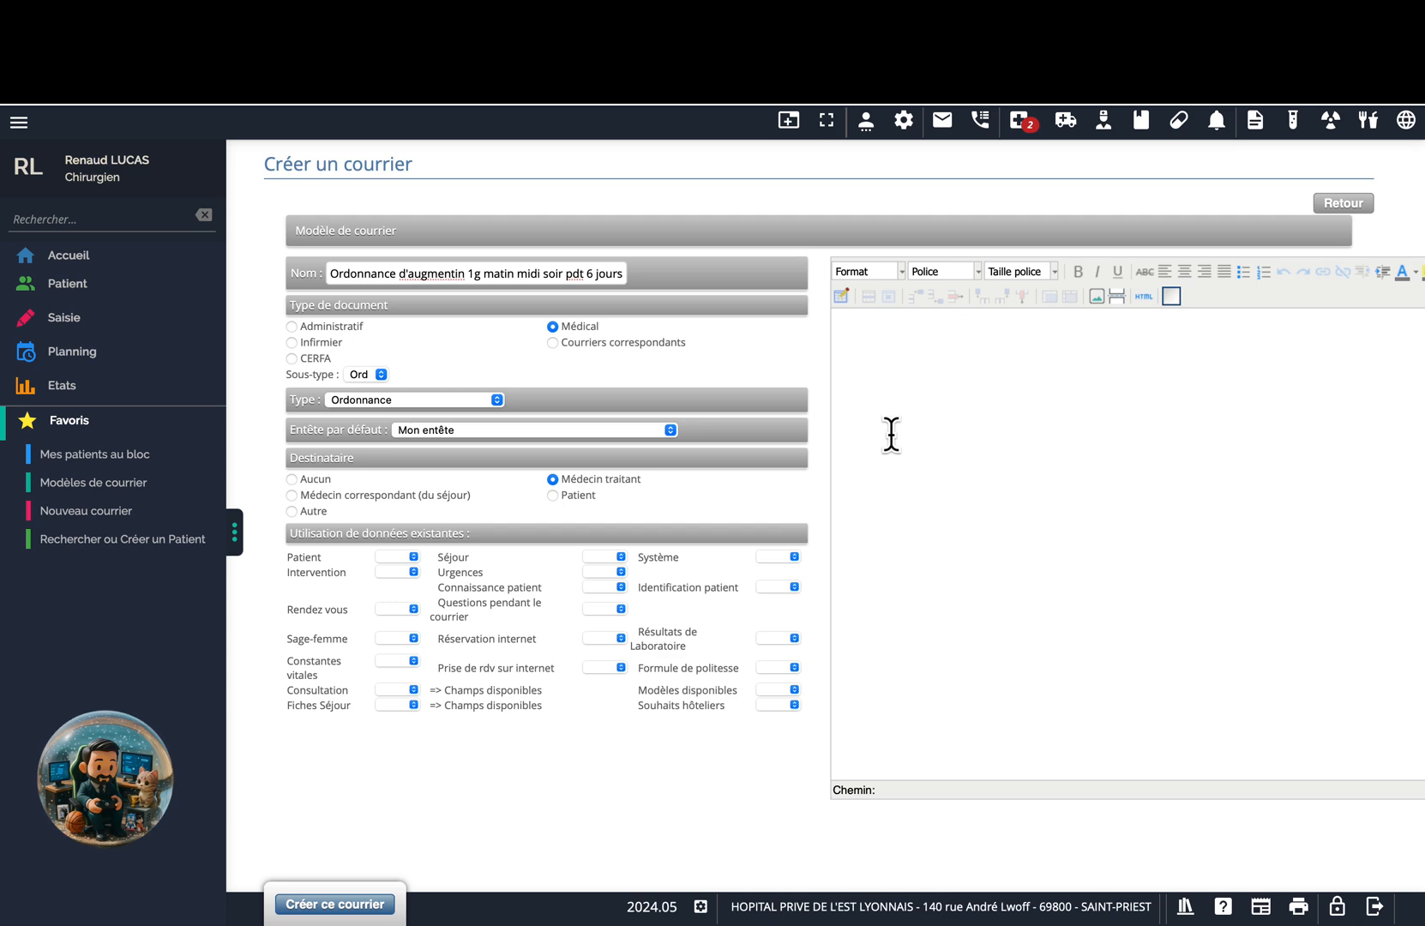
key(ctrl+Left)
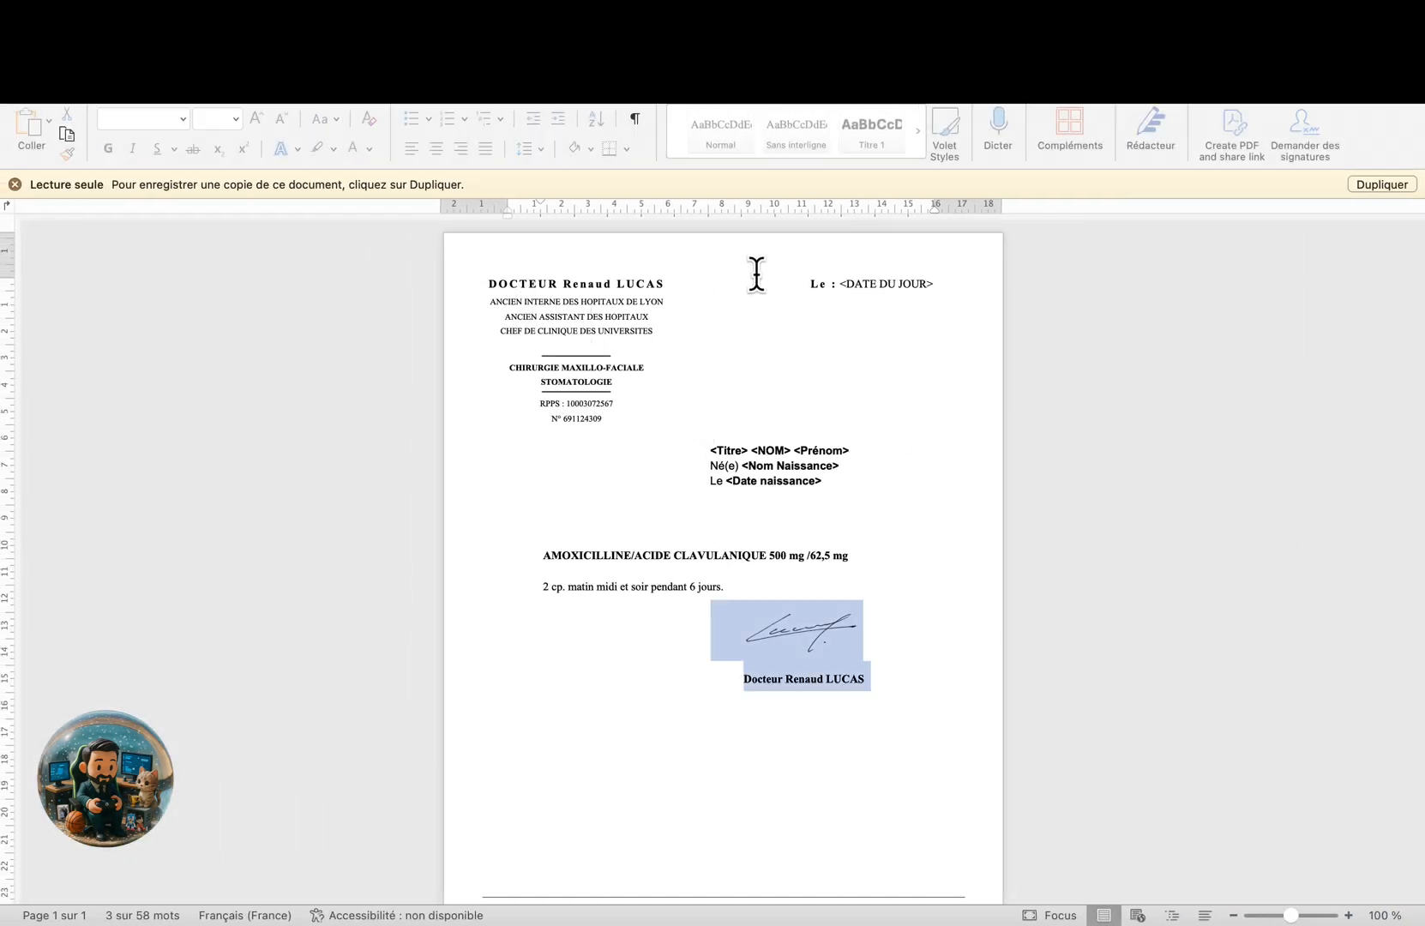
scroll(651, 488, down, 5)
scroll(649, 476, up, 5)
mouse_move(484, 284)
mouse_down()
mouse_move(684, 324)
mouse_move(817, 413)
mouse_move(866, 592)
mouse_move(681, 514)
mouse_up()
scroll(682, 513, down, 3)
right_click(682, 513)
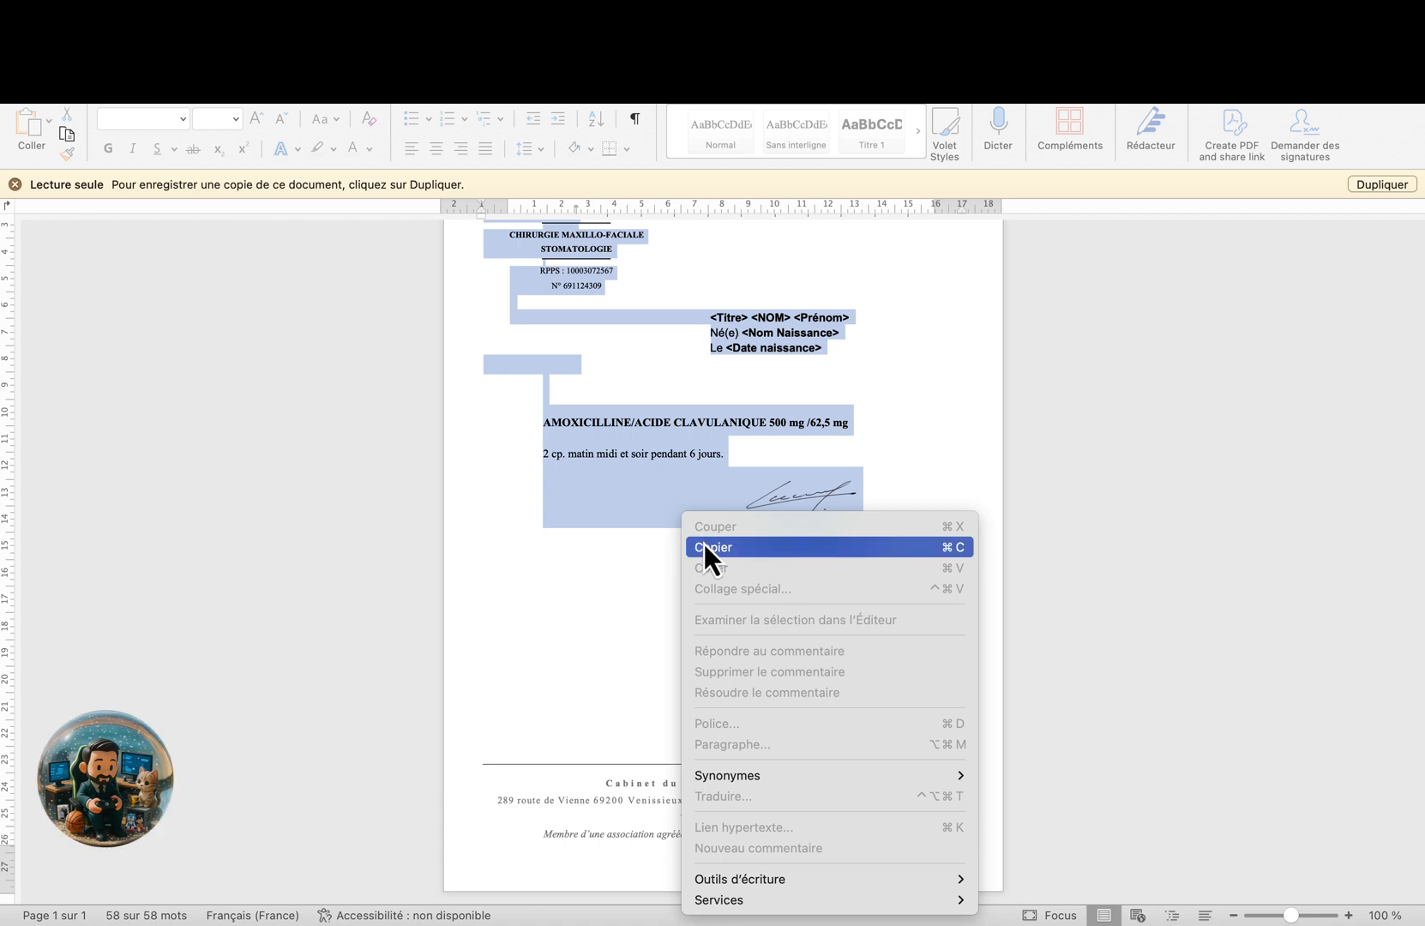
click(704, 547)
key(ctrl+Right)
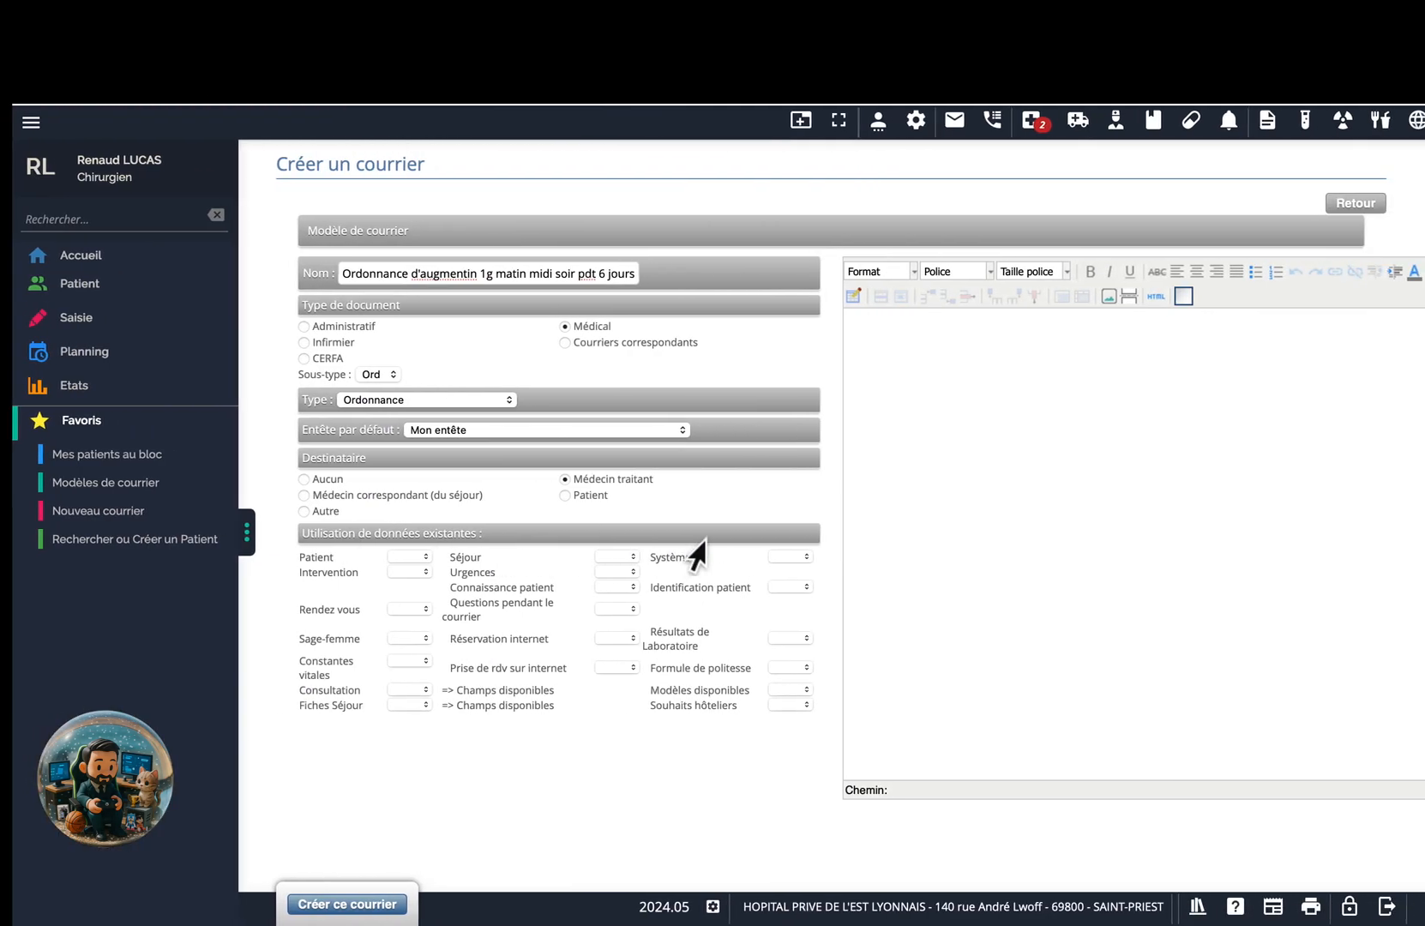
Paste the copied prescription letter into the empty template body.
scroll(928, 463, right, 2)
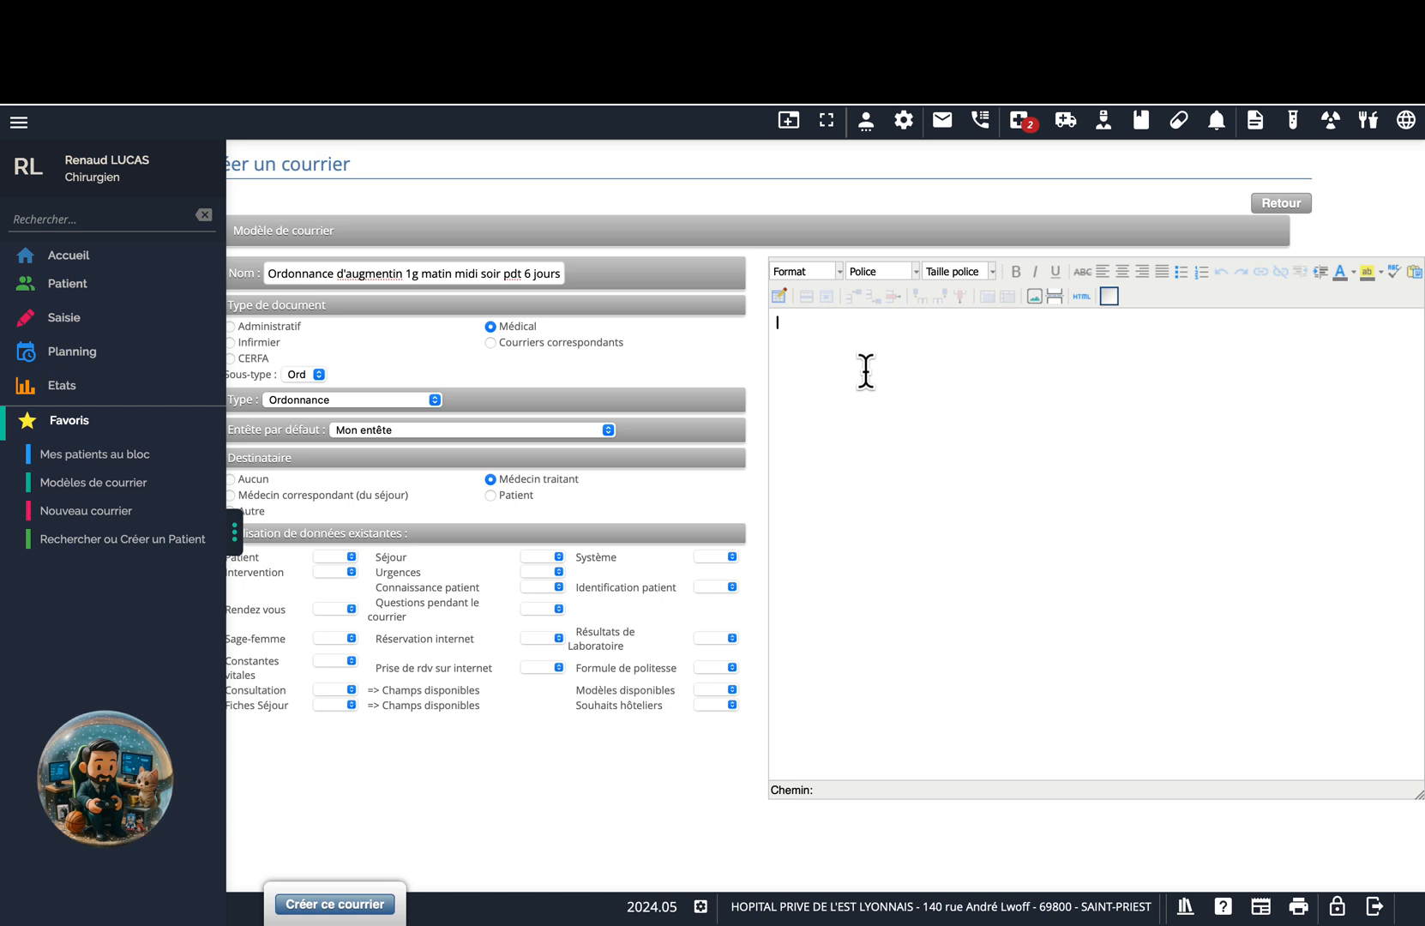
right_click(866, 372)
click(899, 420)
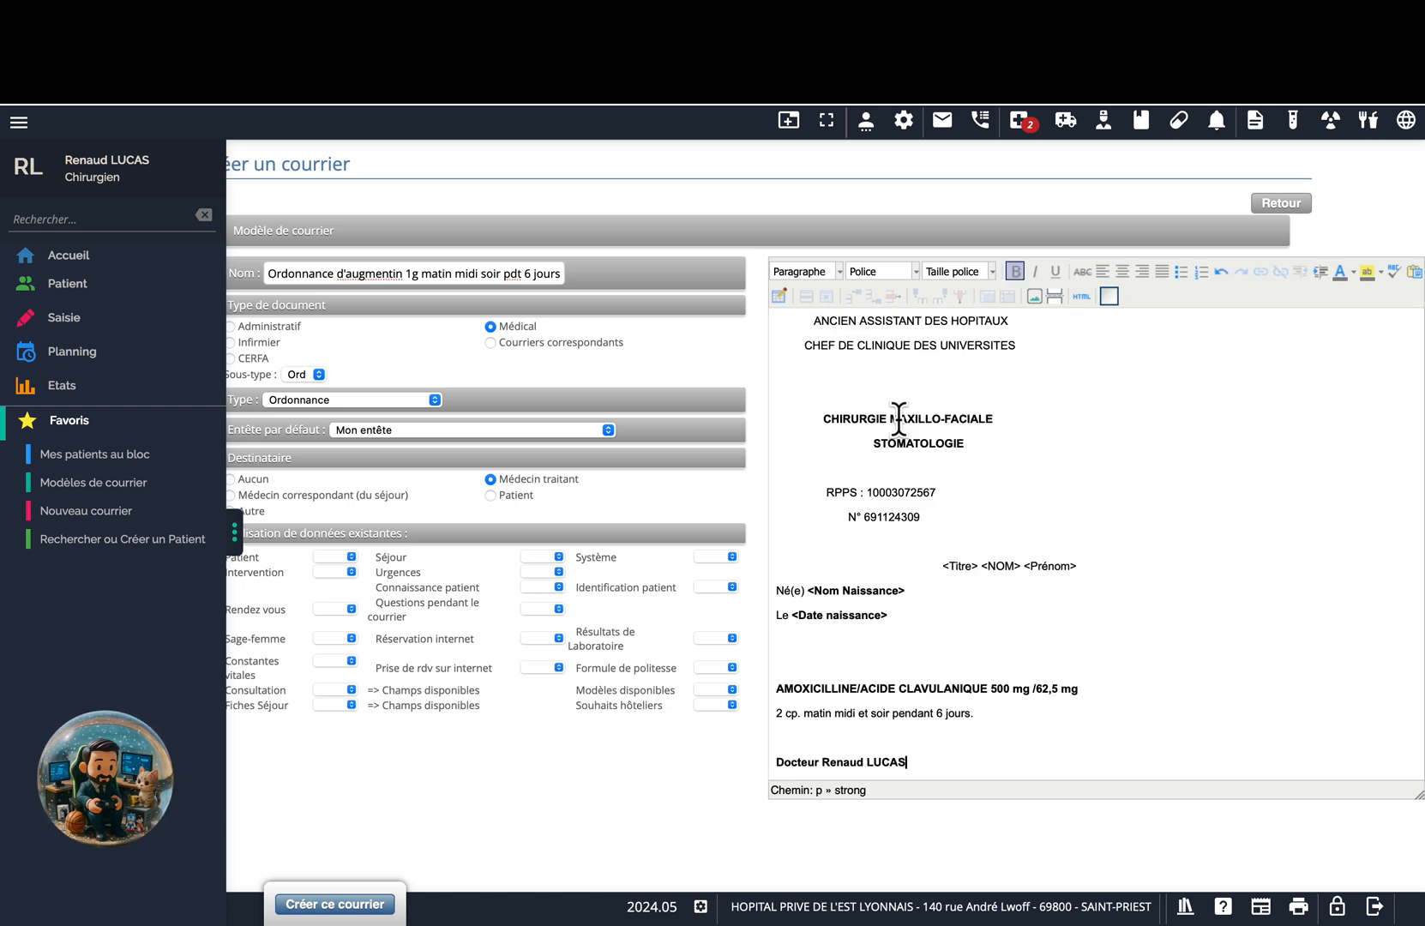
Justify the whole letter body to remove the blank spacing between lines.
scroll(958, 512, up, 2)
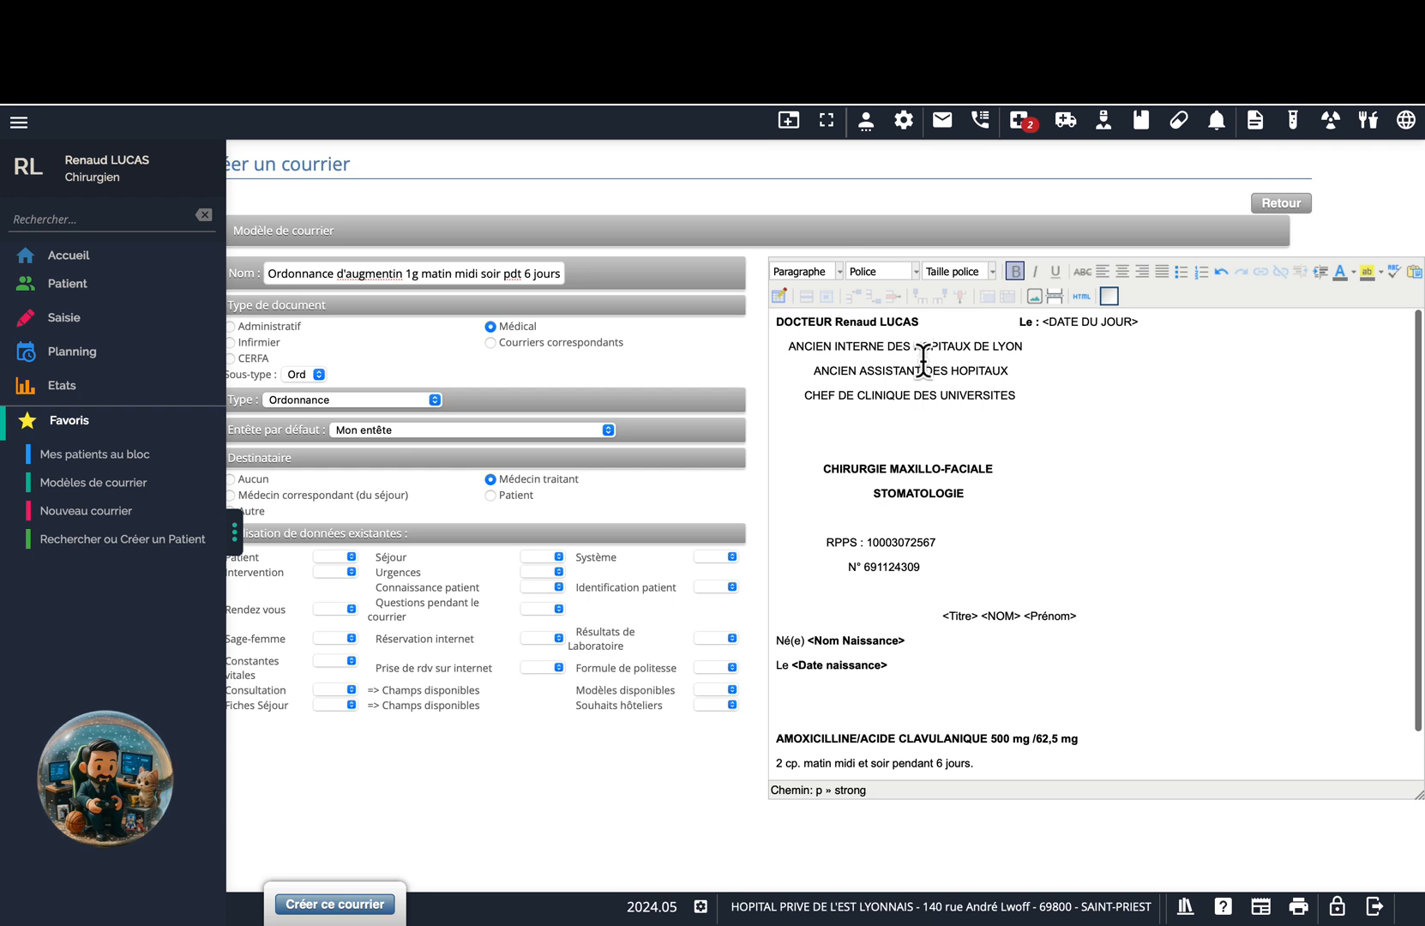
key(ctrl+a)
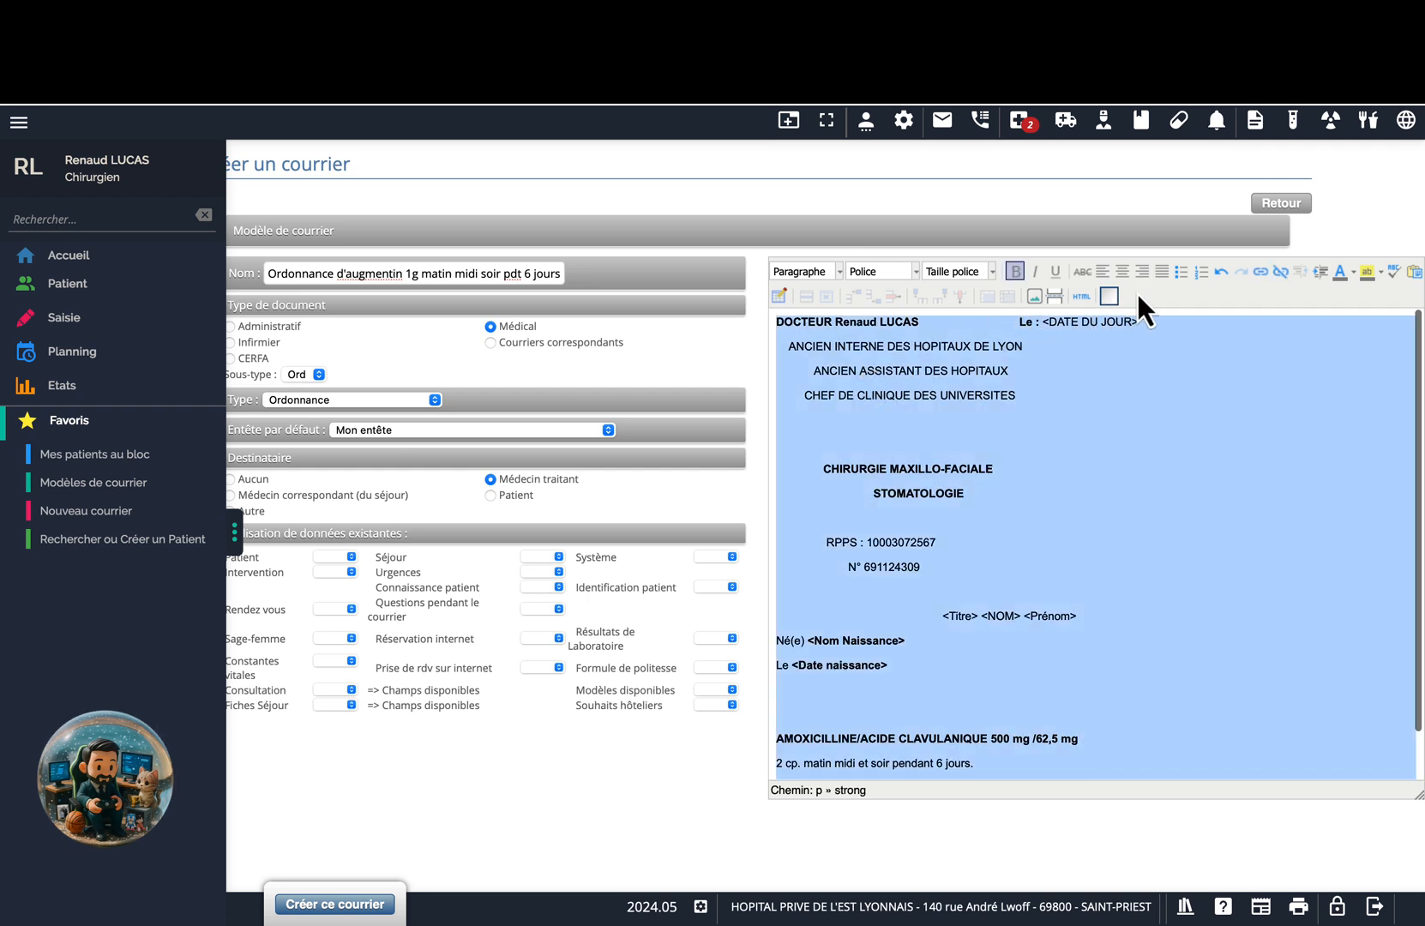
click(1163, 271)
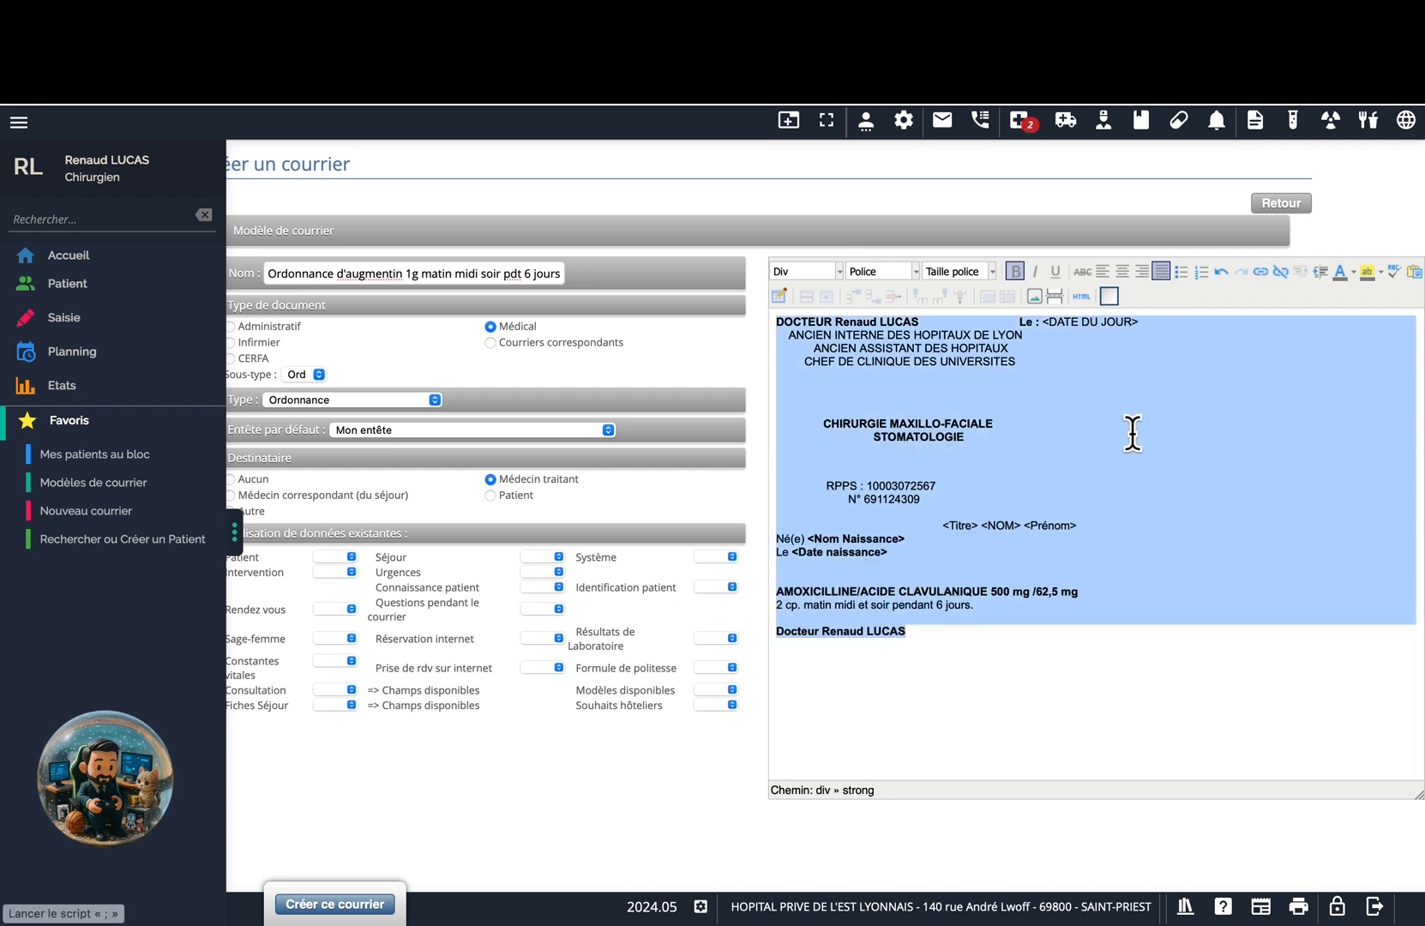
click(1018, 324)
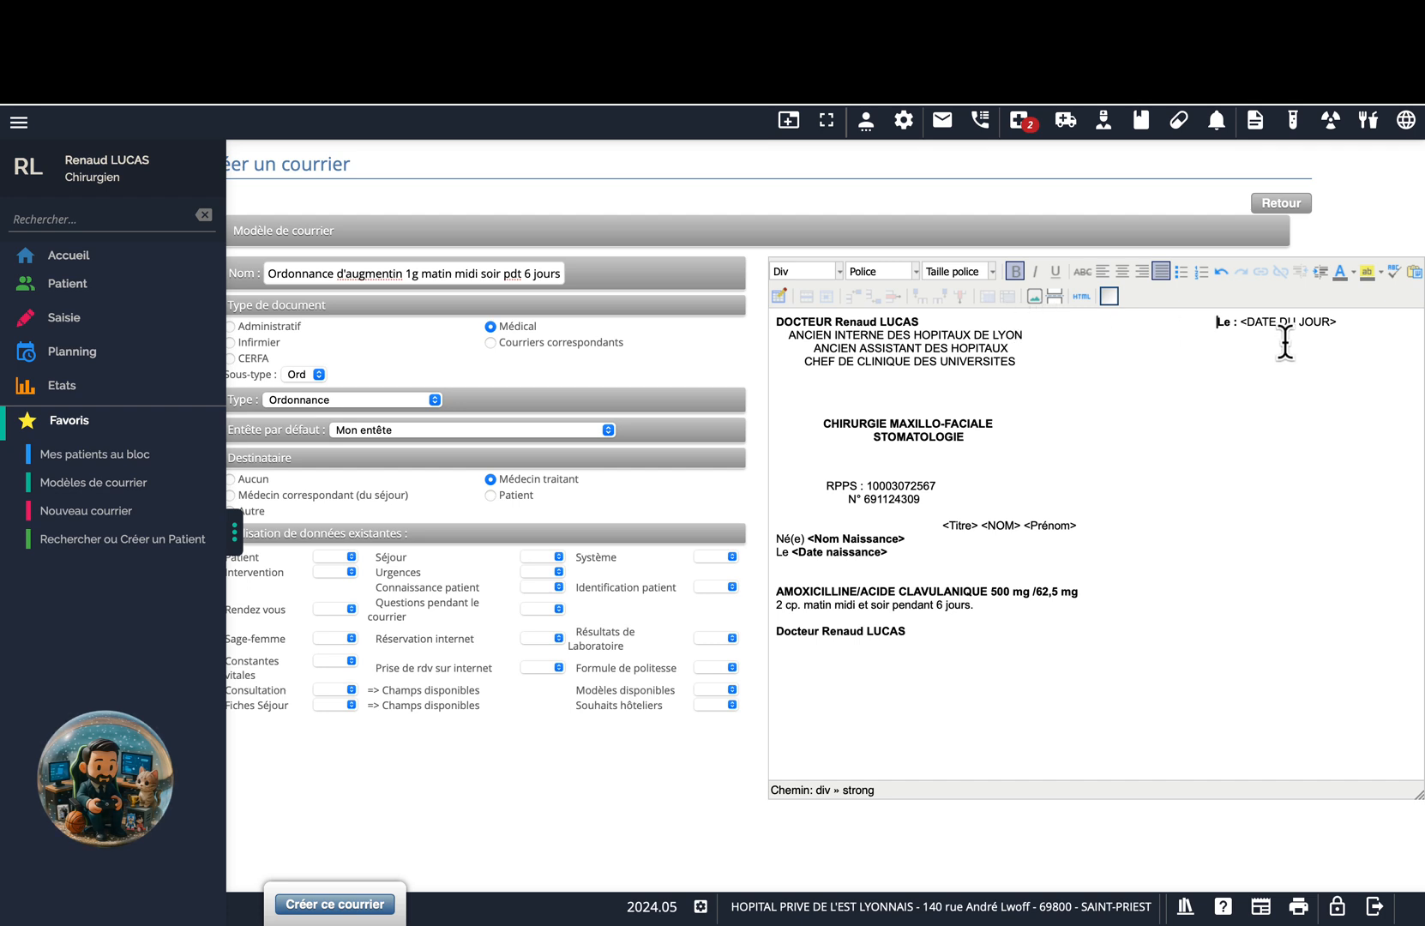
Replace the <DATE DU JOUR> placeholder with the Système field Date du jour (£aujourdhui_complet).
drag(1339, 323, 1238, 323)
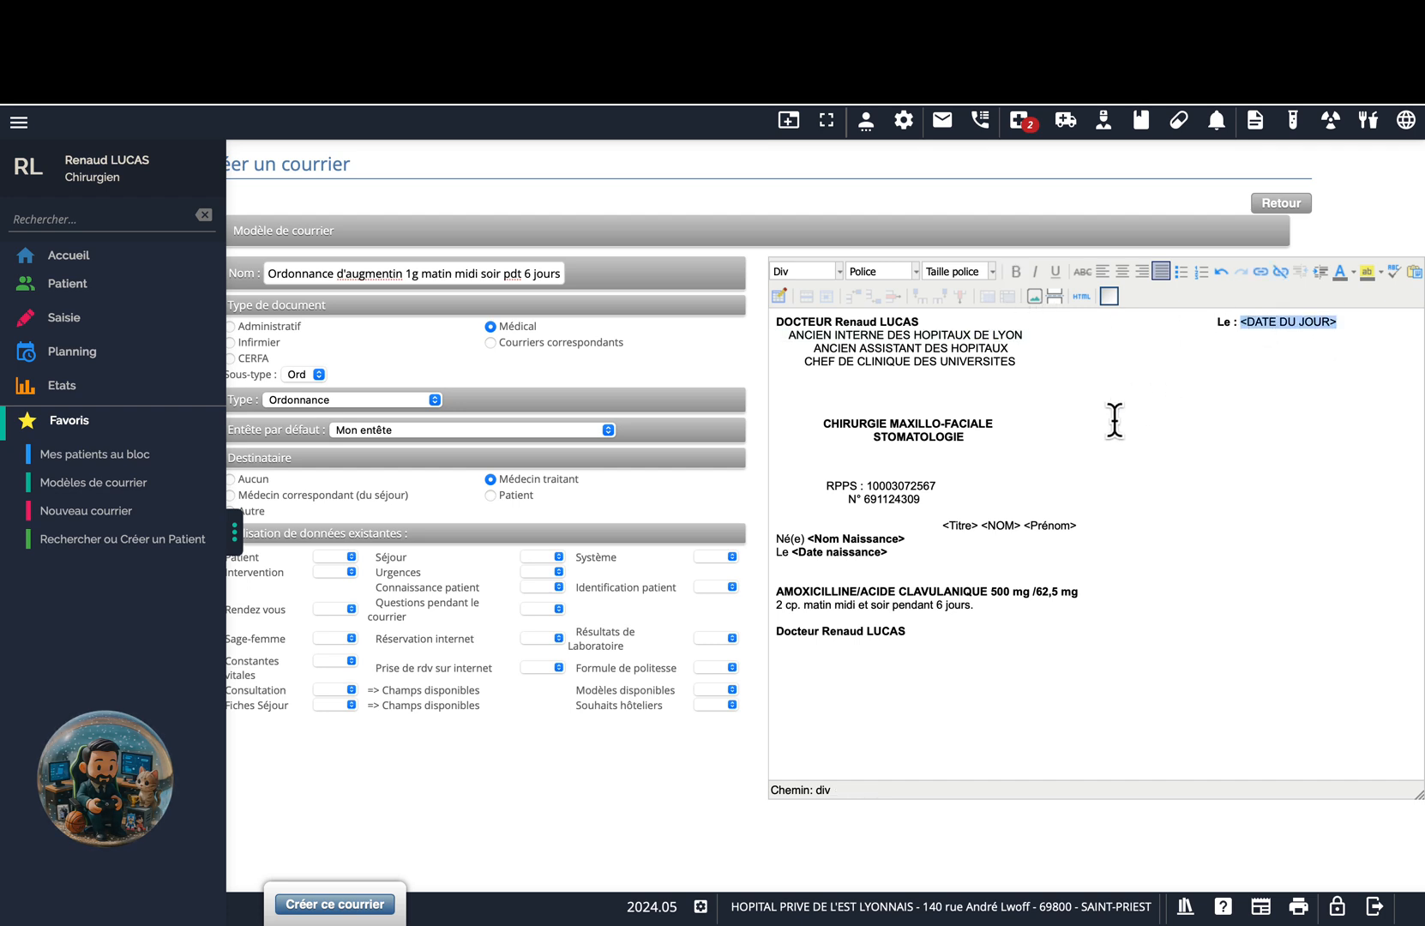
click(727, 558)
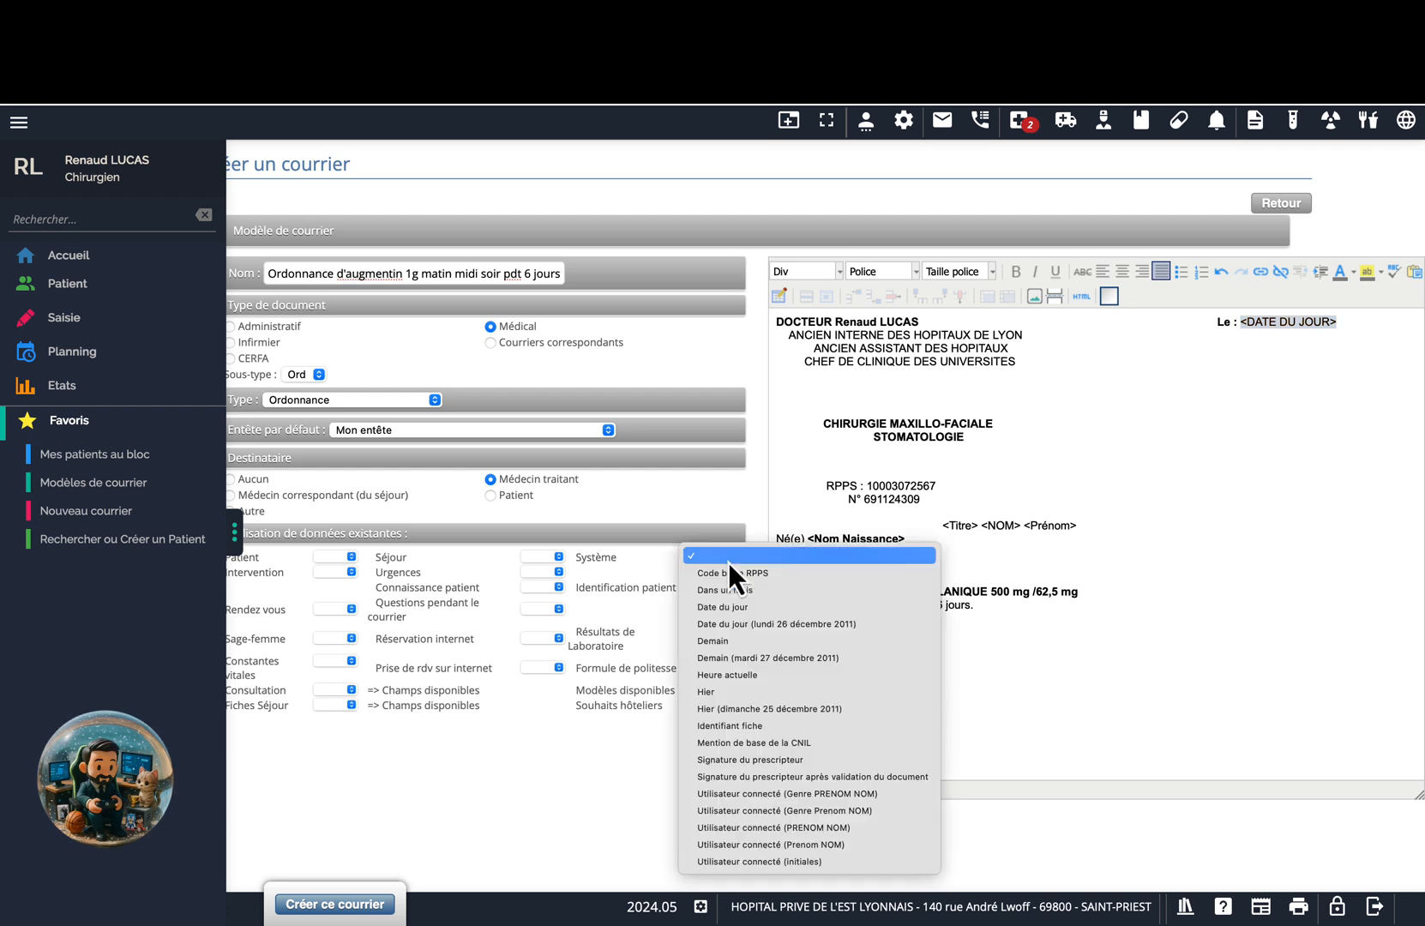
click(771, 621)
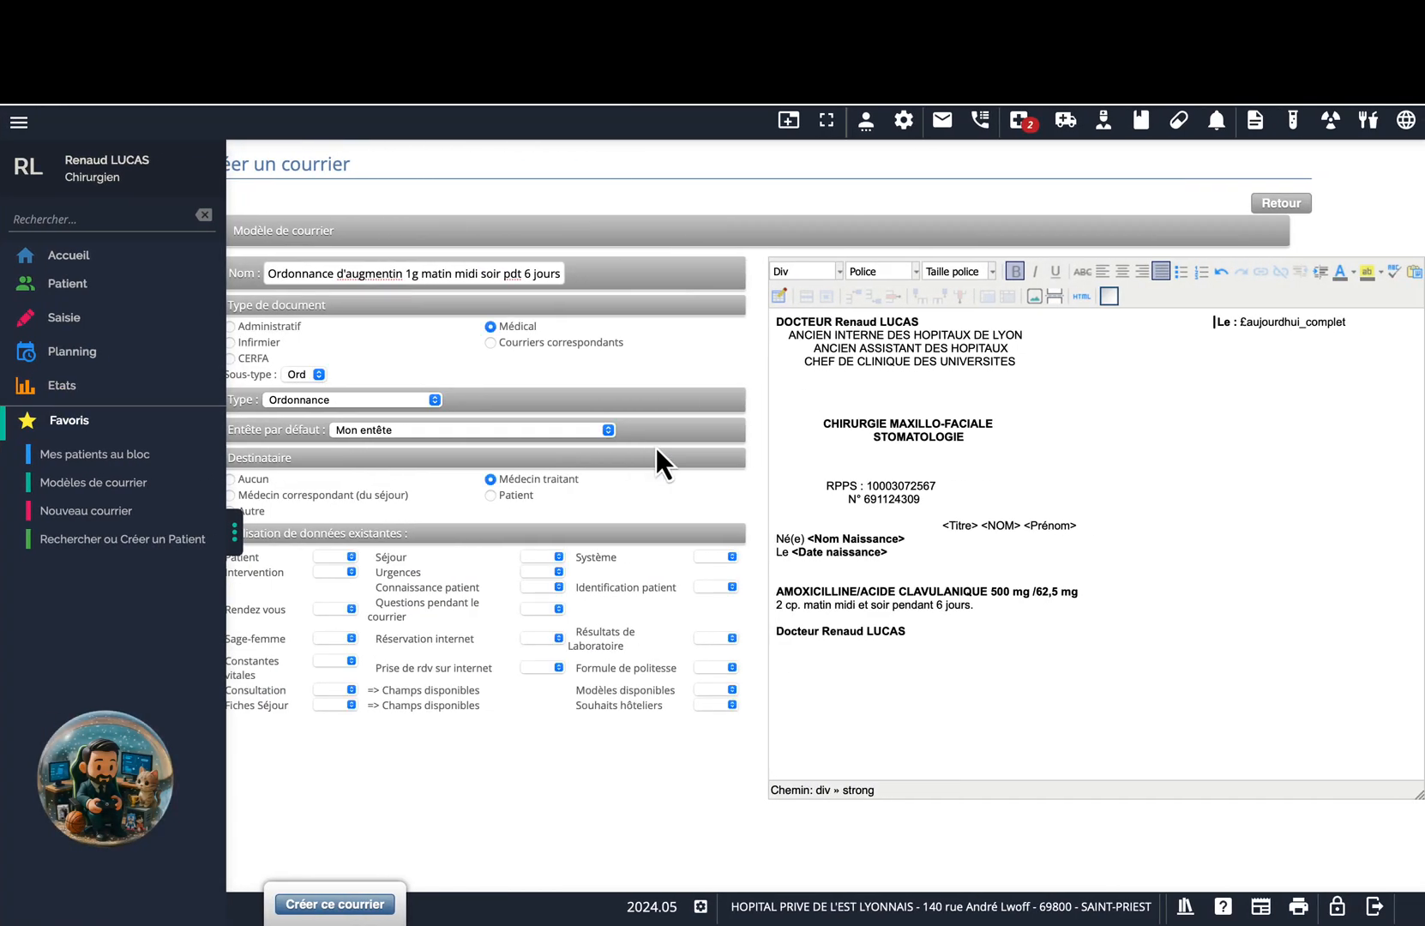
Replace <Titre> with the patient Genre field and <NOM> with Nom de naissance.
scroll(960, 443, down, 2)
click(960, 438)
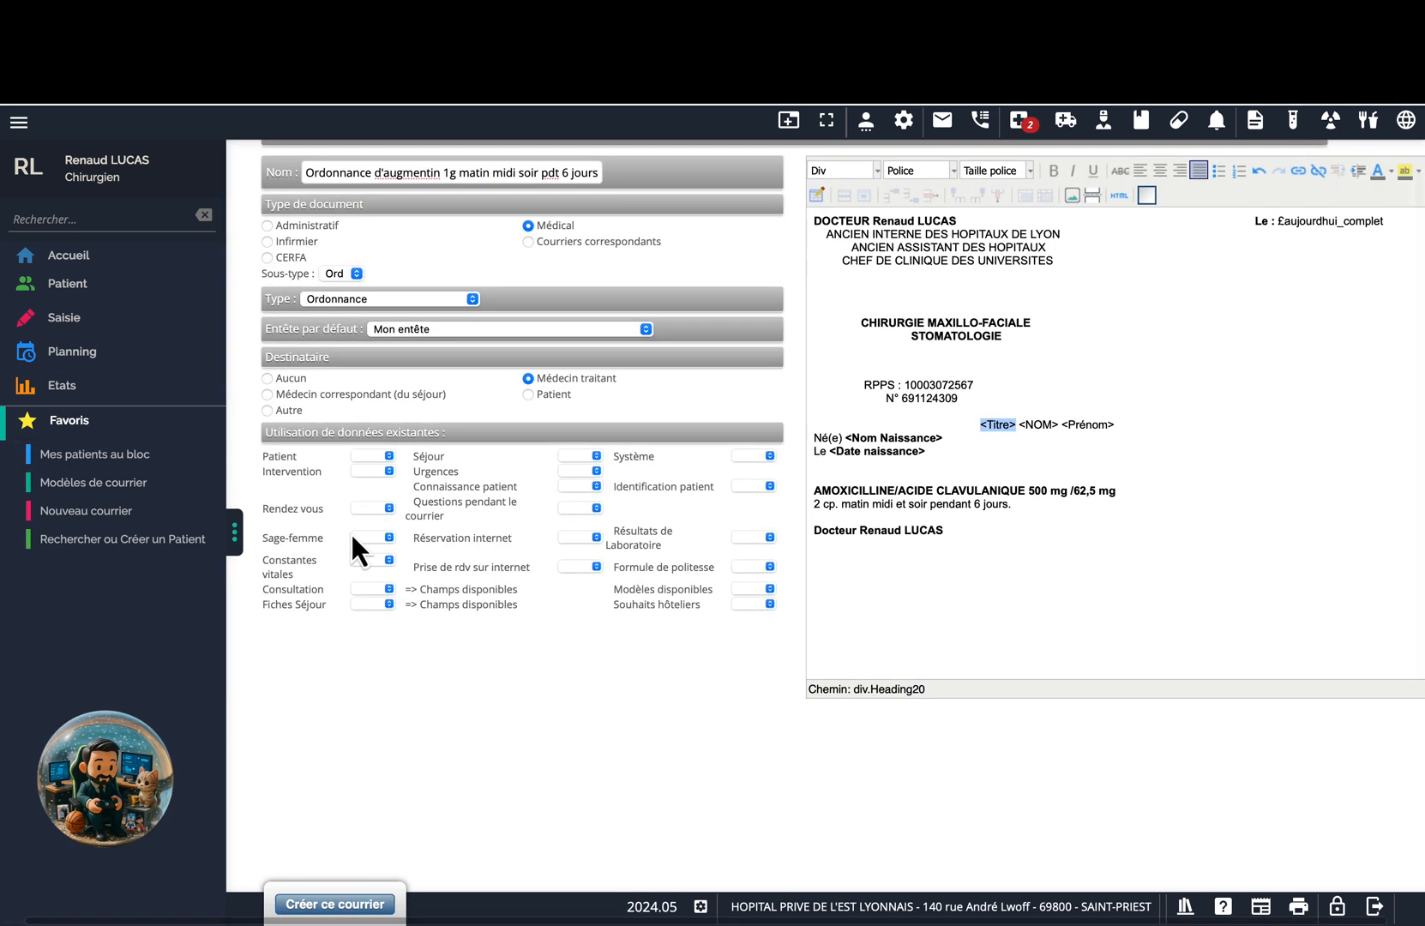
click(385, 460)
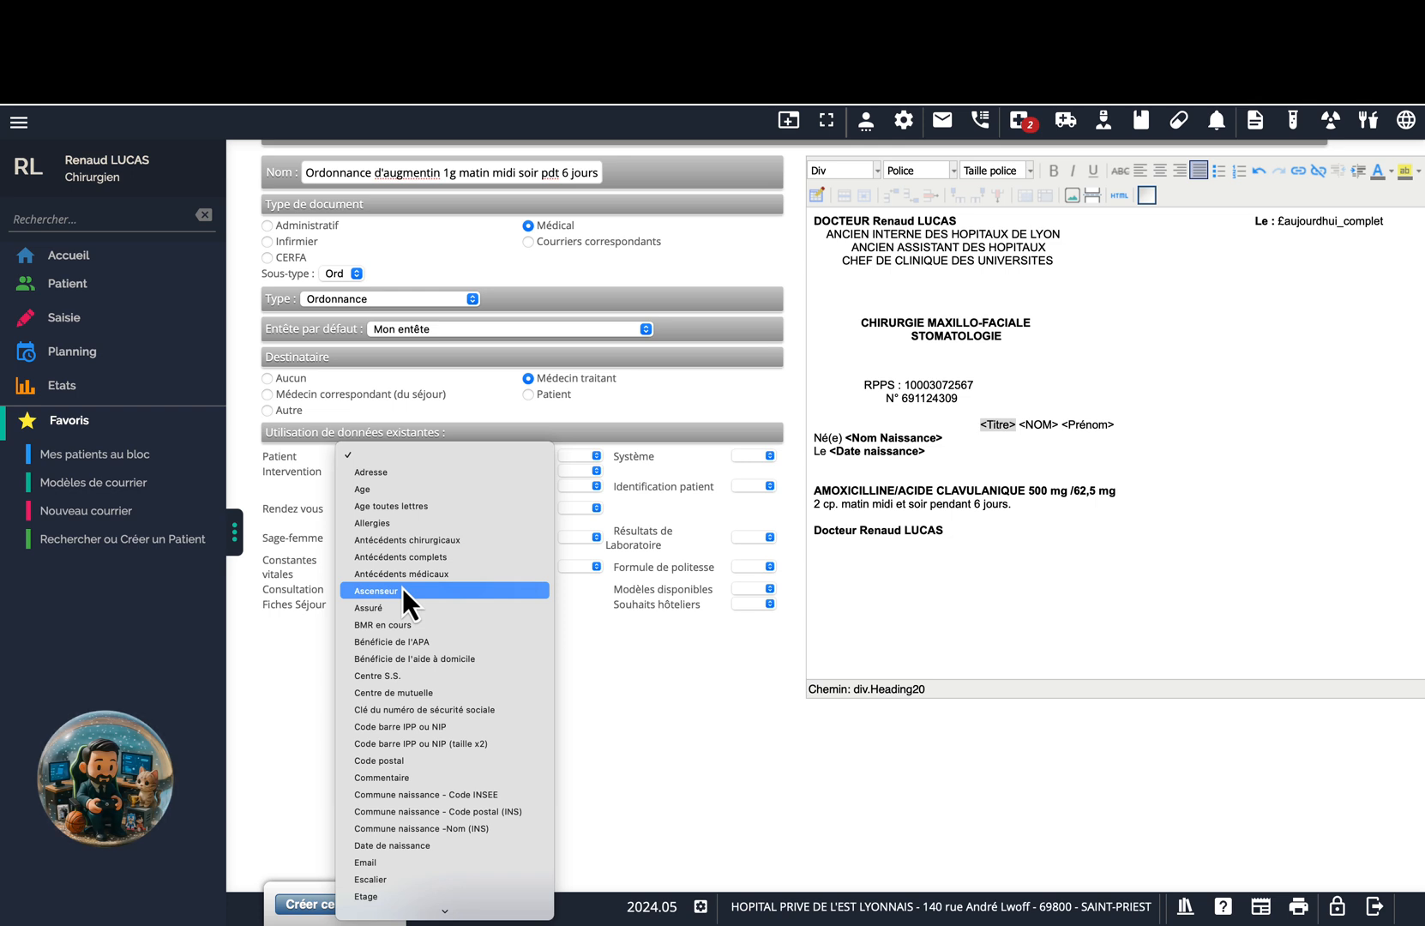
key(g)
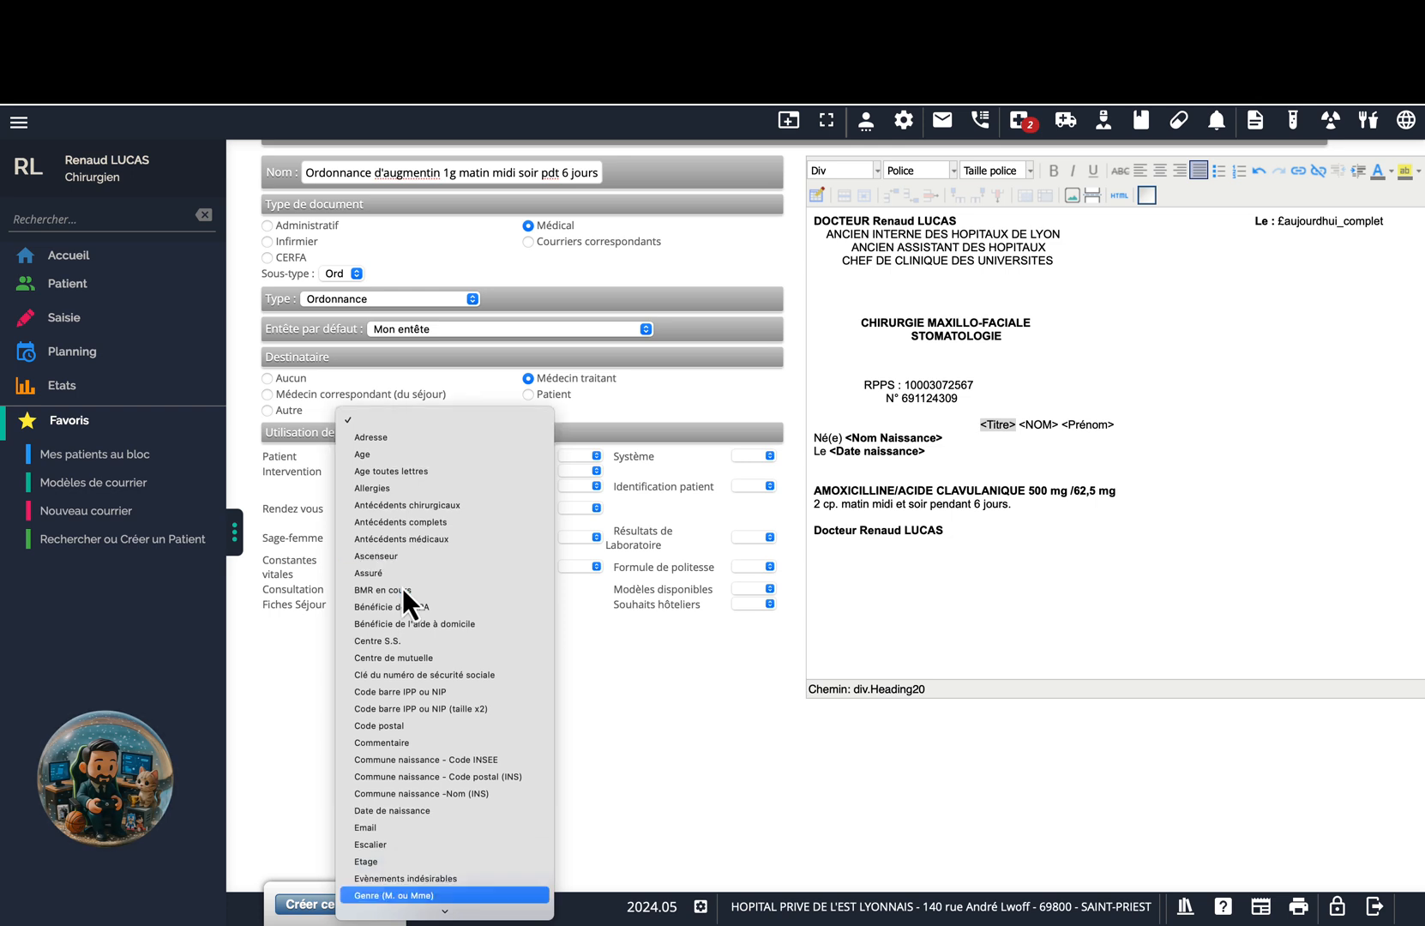
click(422, 895)
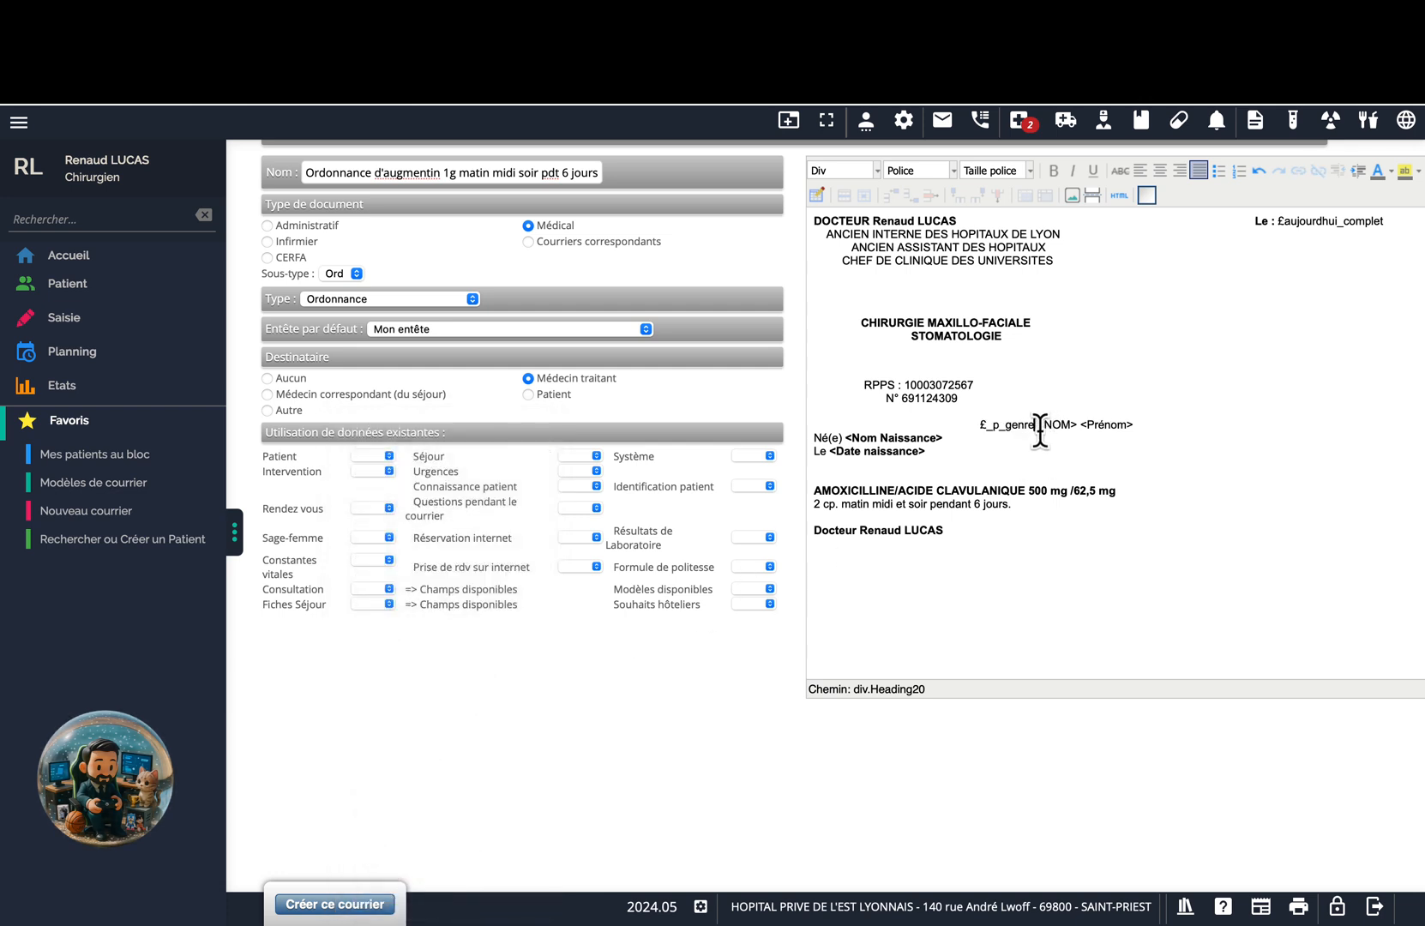
drag(1038, 429, 1072, 429)
click(391, 459)
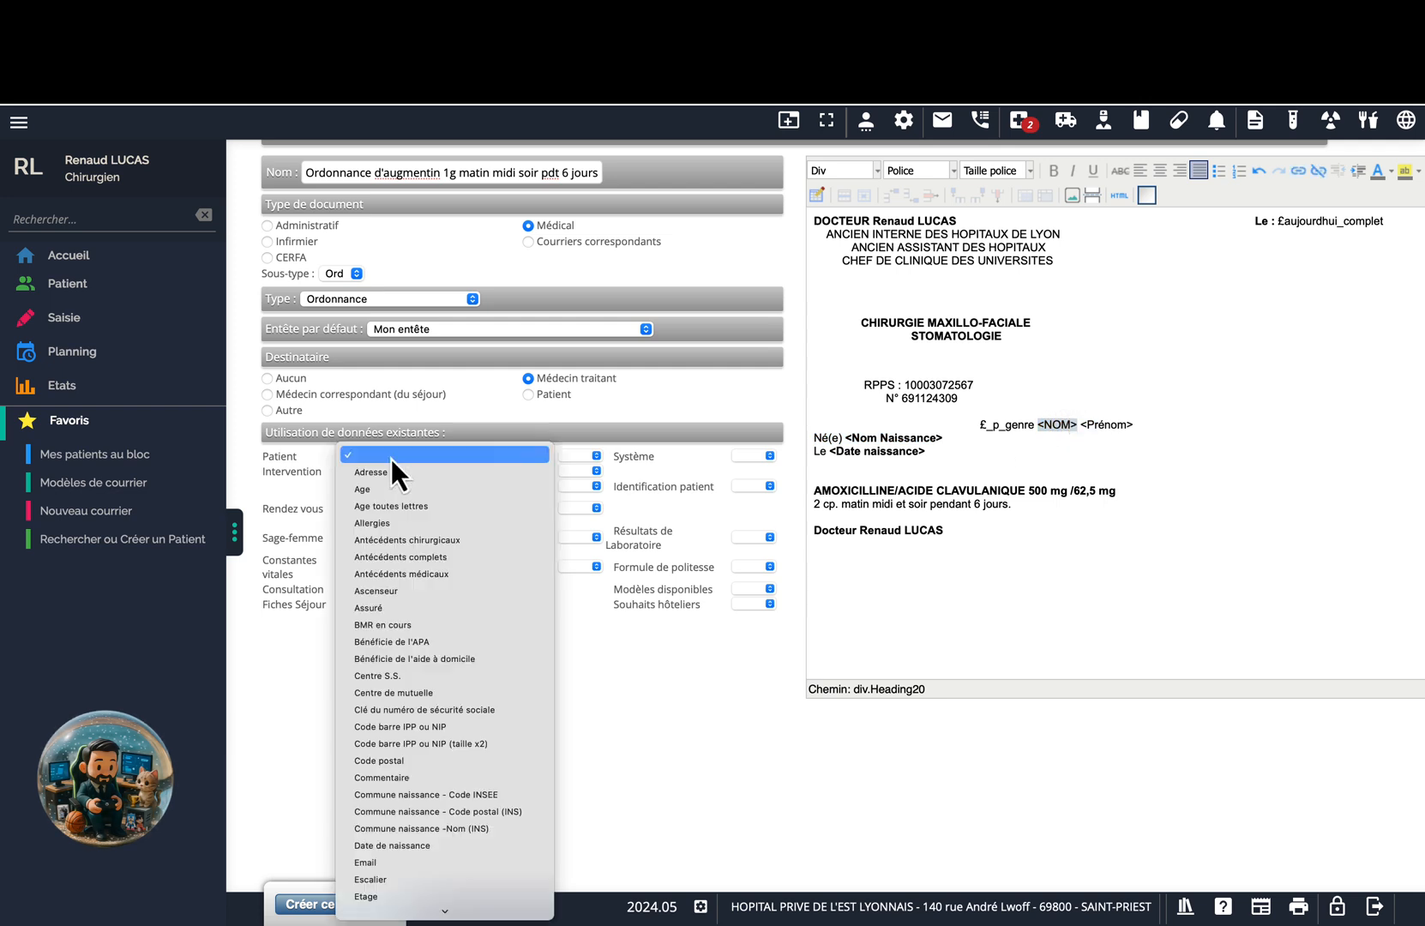
scroll(391, 458, down, 10)
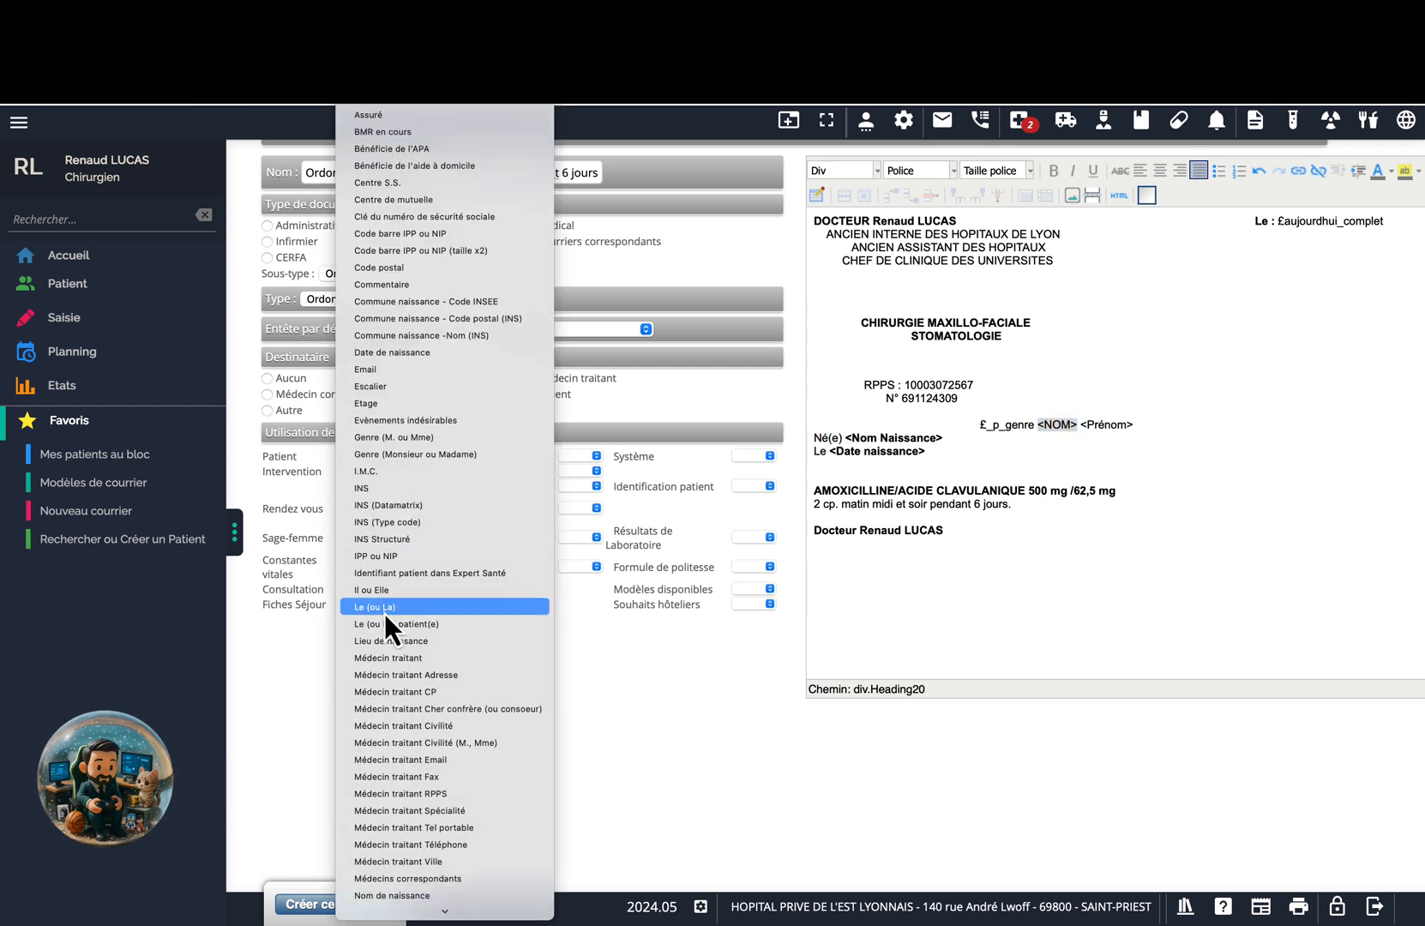
scroll(384, 613, down, 1)
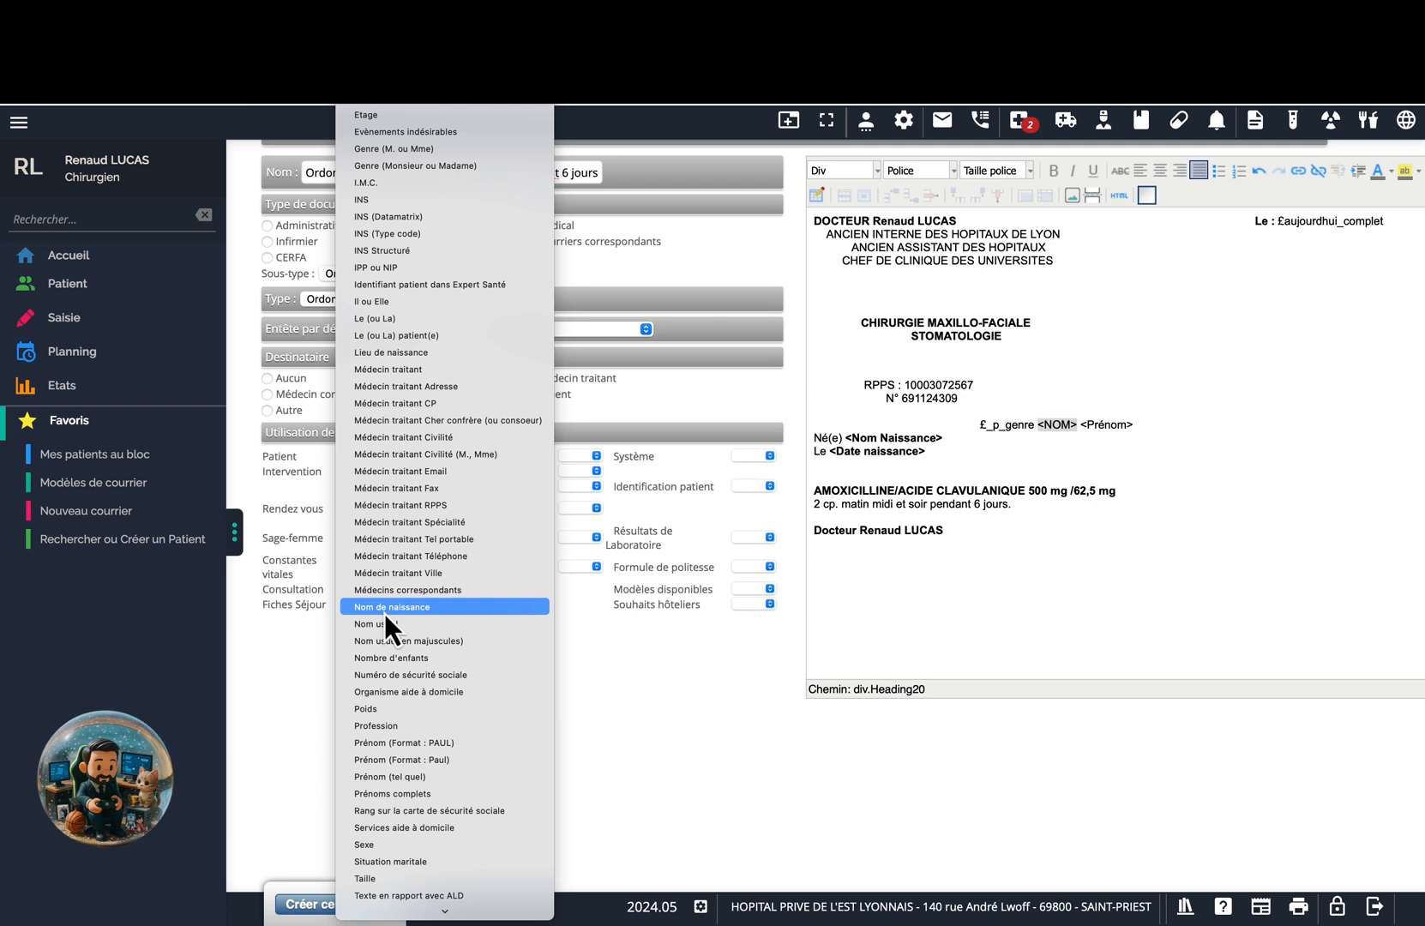
click(430, 613)
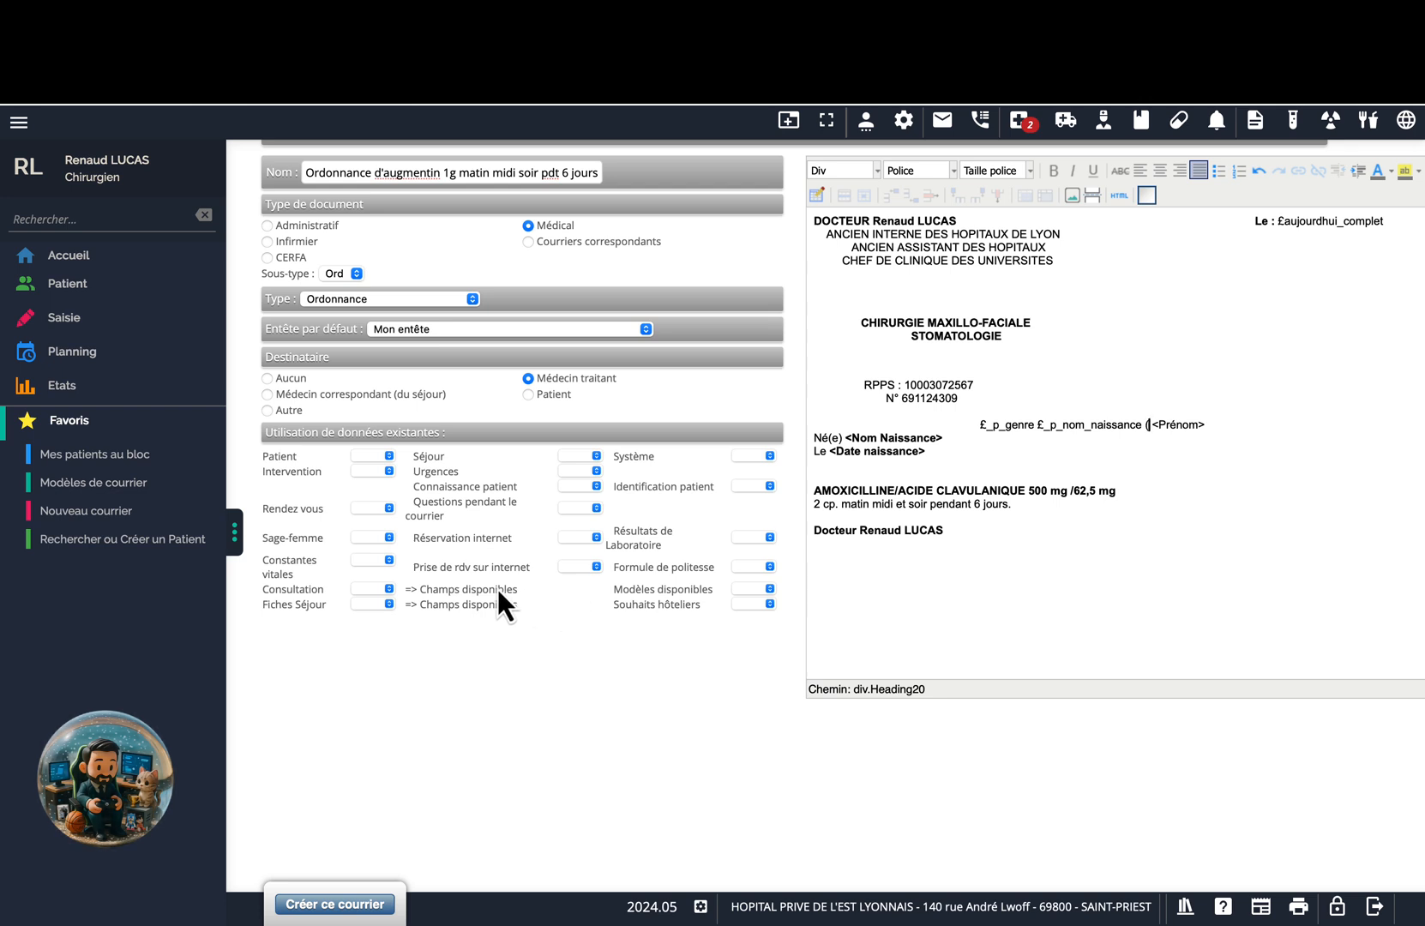
Insert the Nom usuel (en majuscules) field and fix the surrounding parentheses.
click(390, 456)
scroll(455, 698, down, 5)
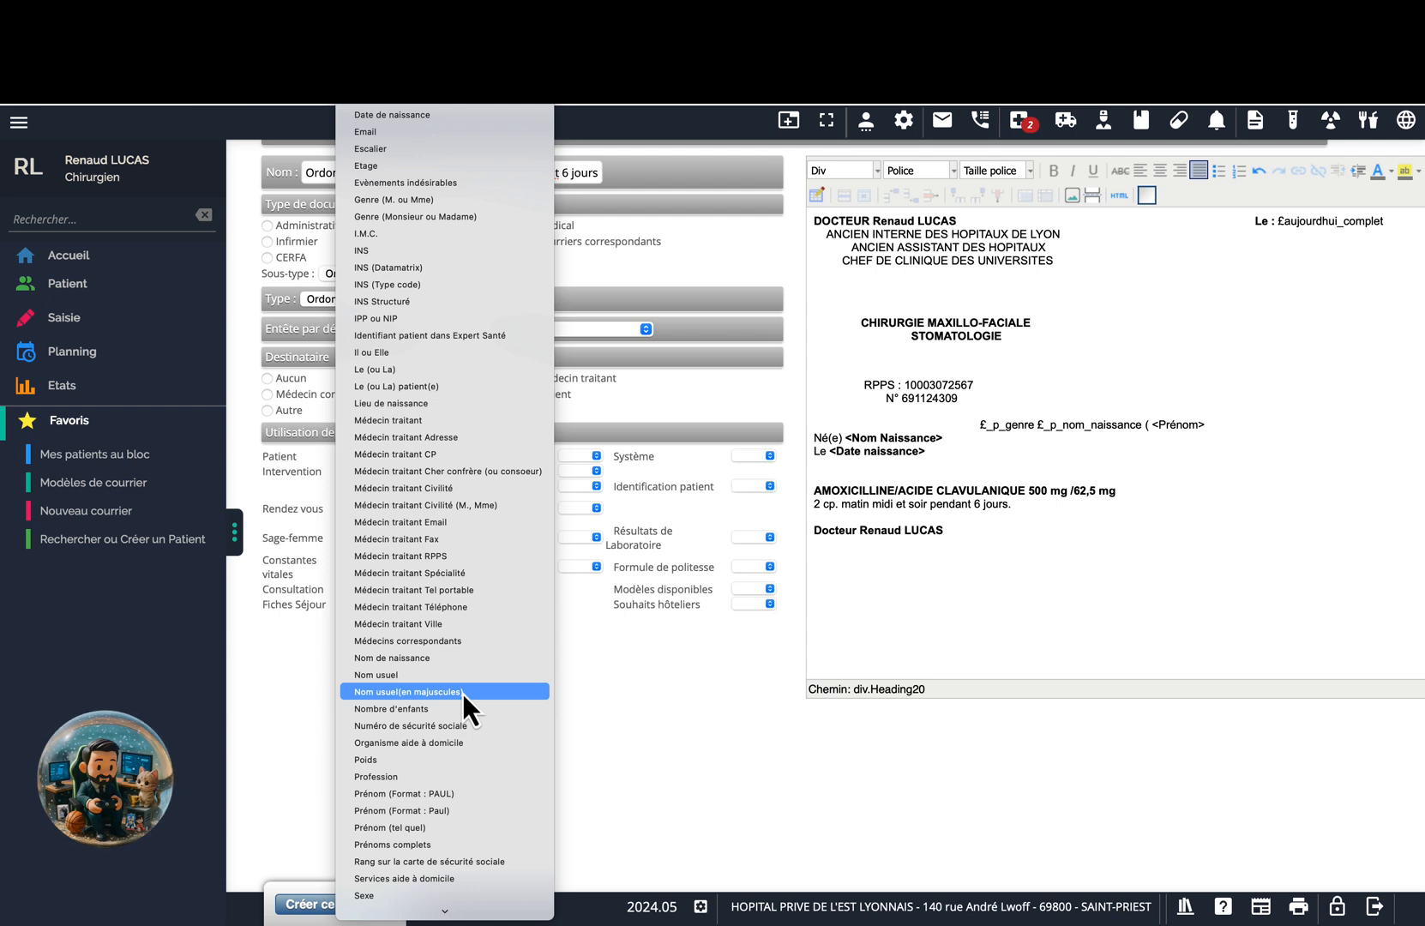
click(462, 692)
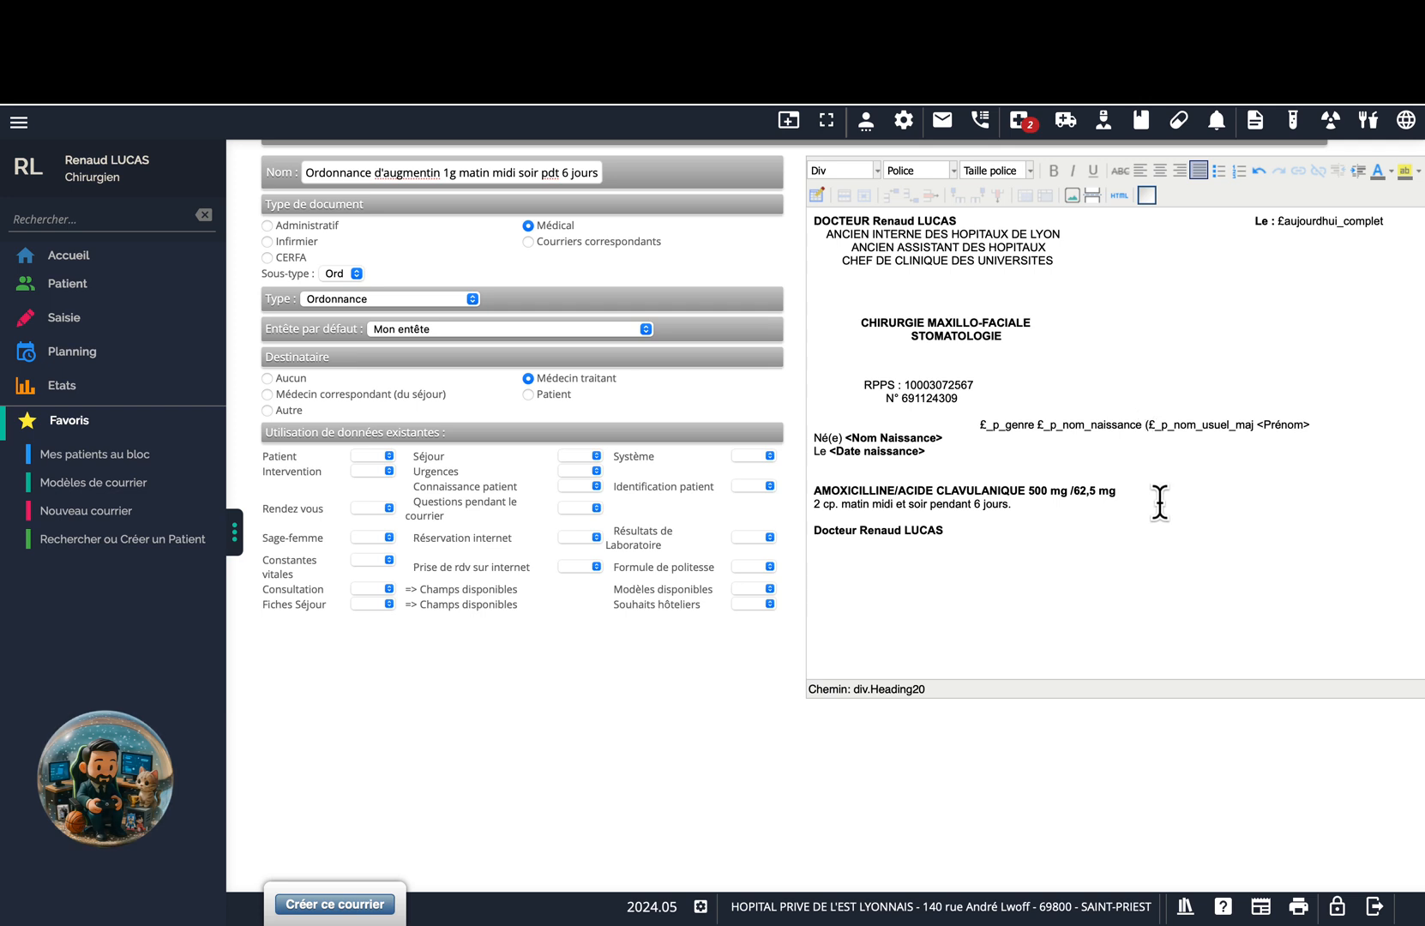
key(BackSpace)
text() )
text(()
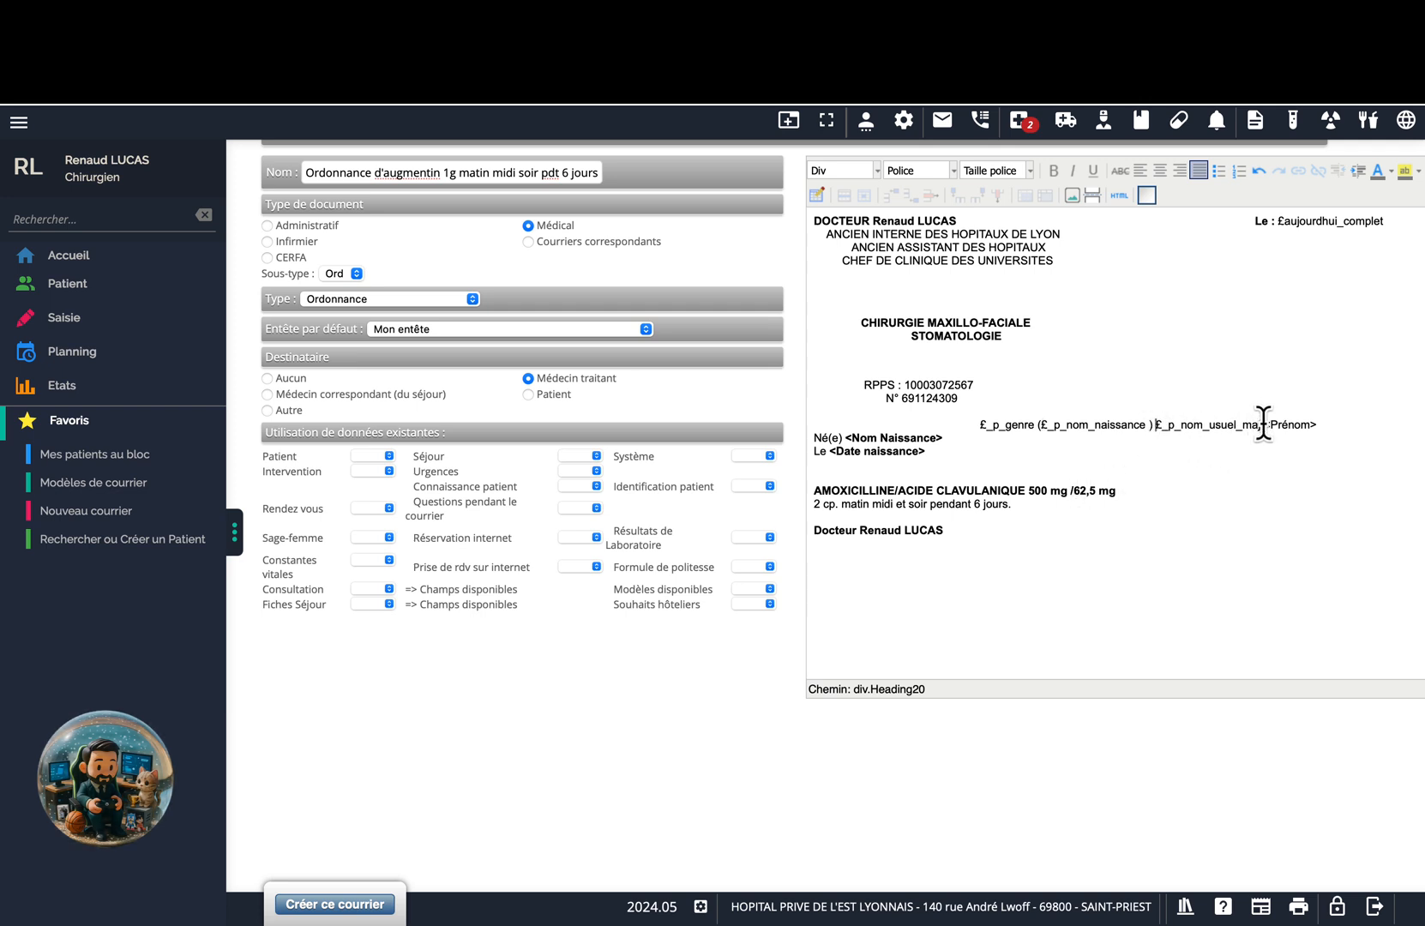
Replace <Prénom> with Prénom (tel quel) and add the patient Sexe field.
drag(1263, 423, 1316, 425)
click(383, 456)
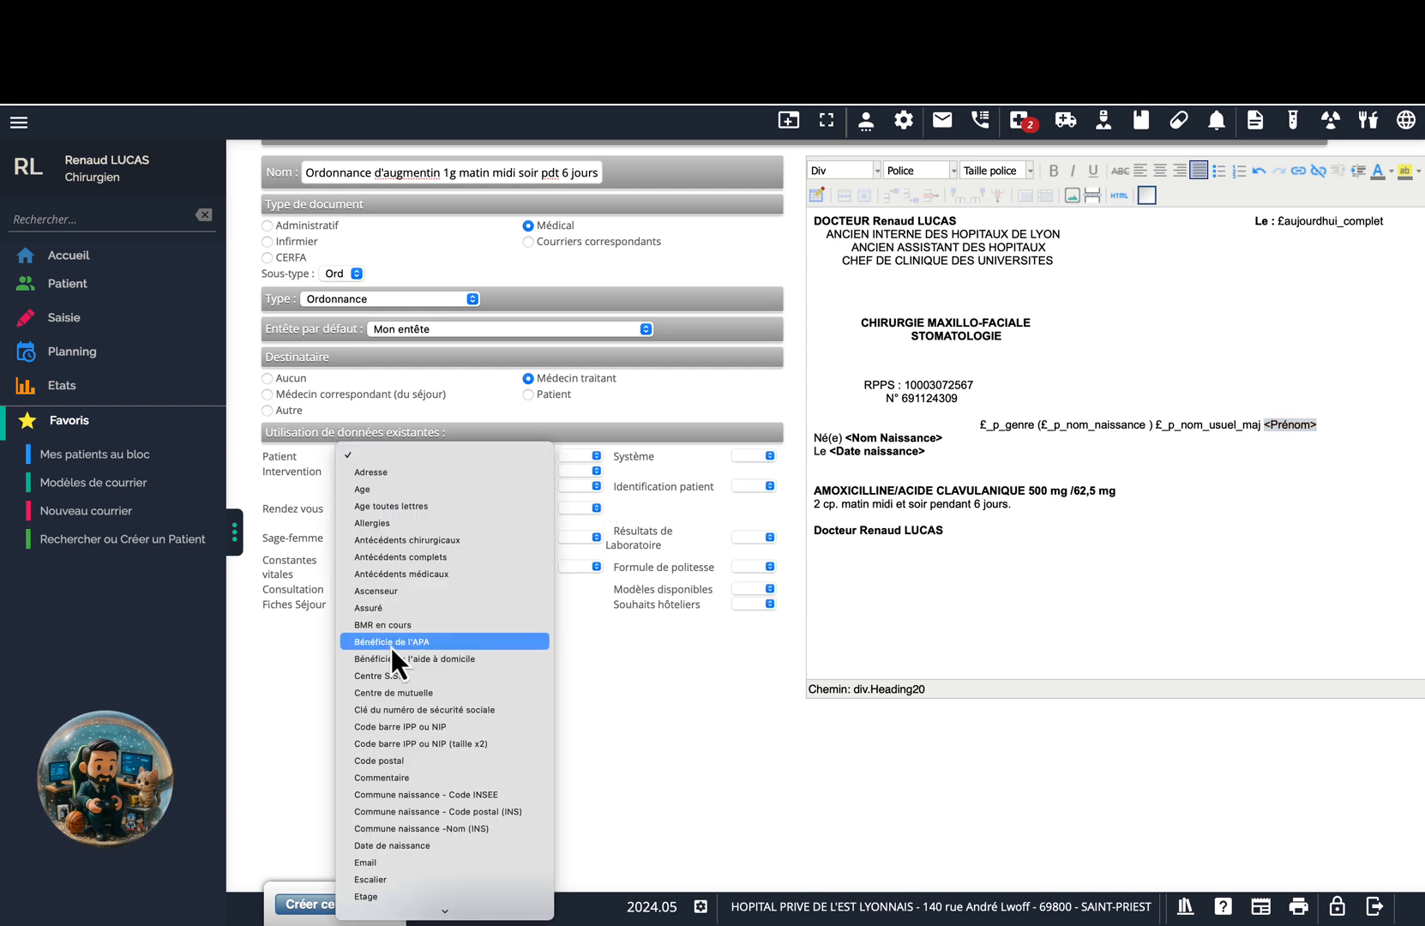
key(p)
scroll(403, 847, down, 5)
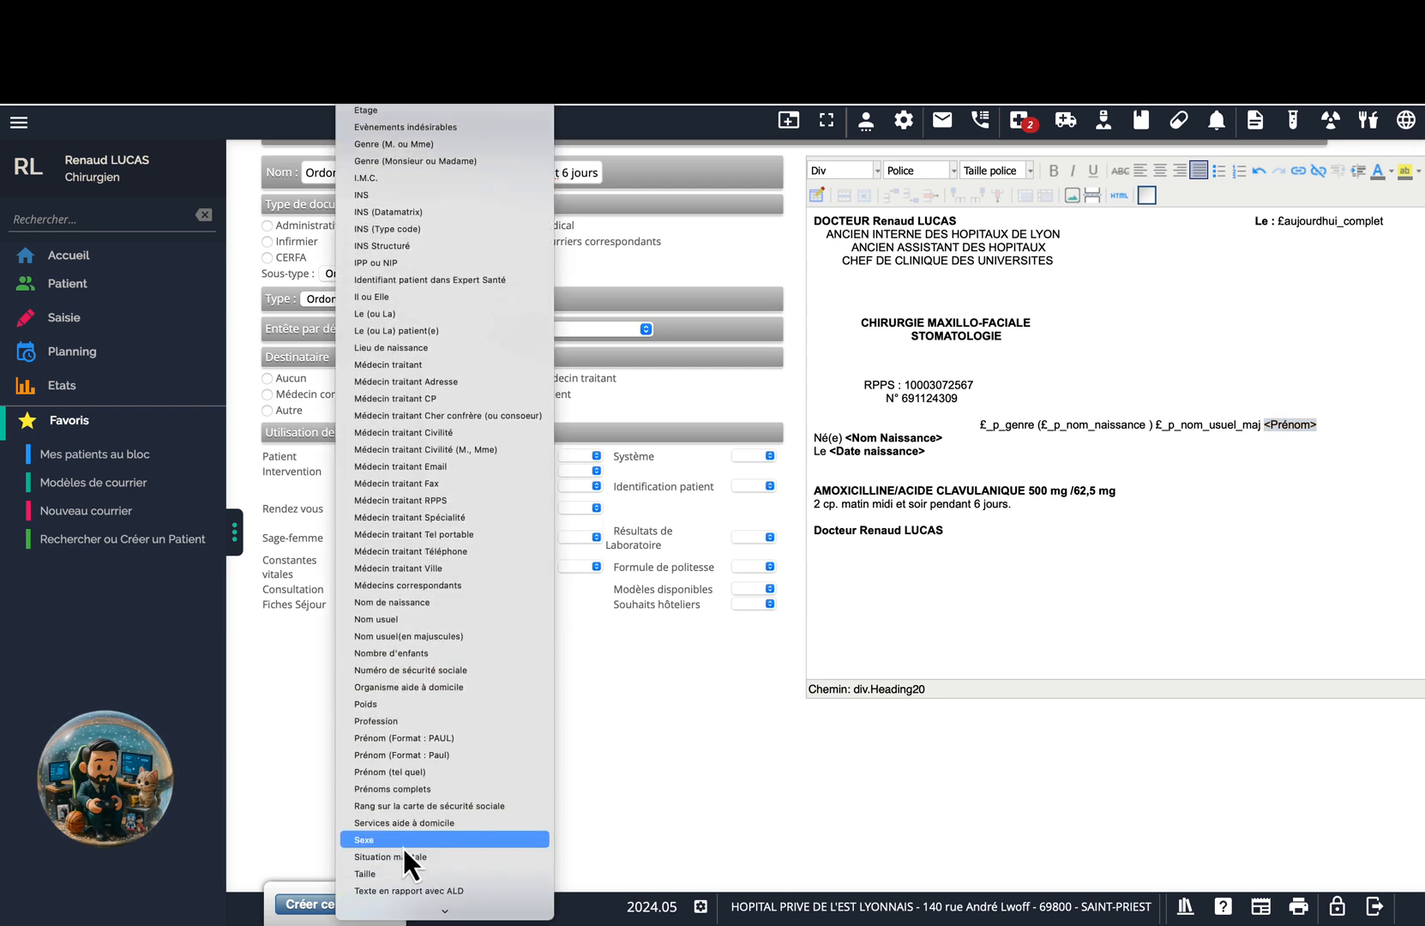
click(445, 772)
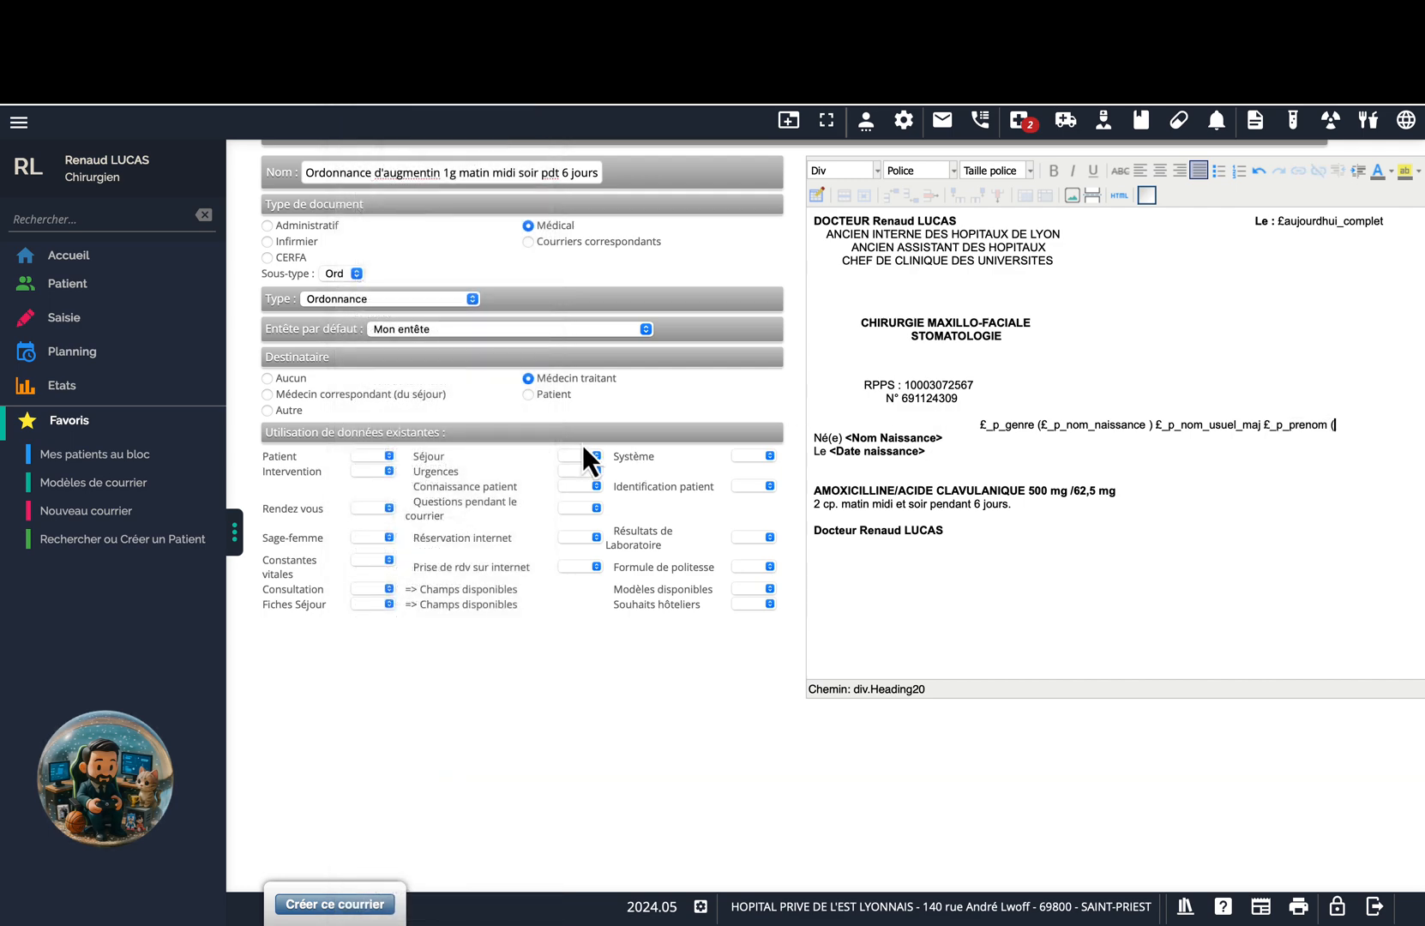
click(375, 456)
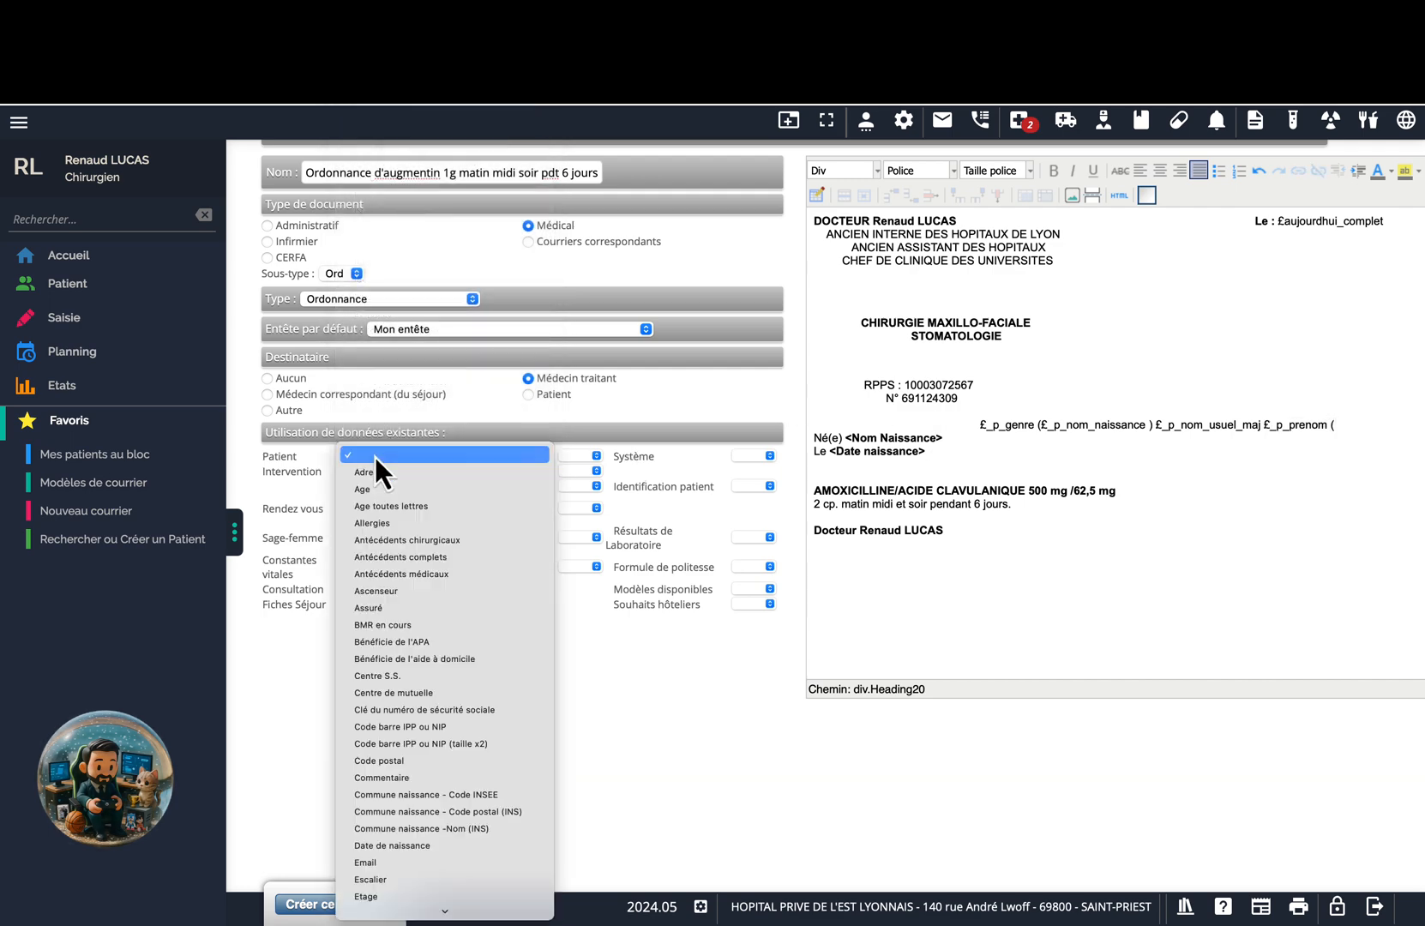
key(s)
scroll(391, 530, down, 5)
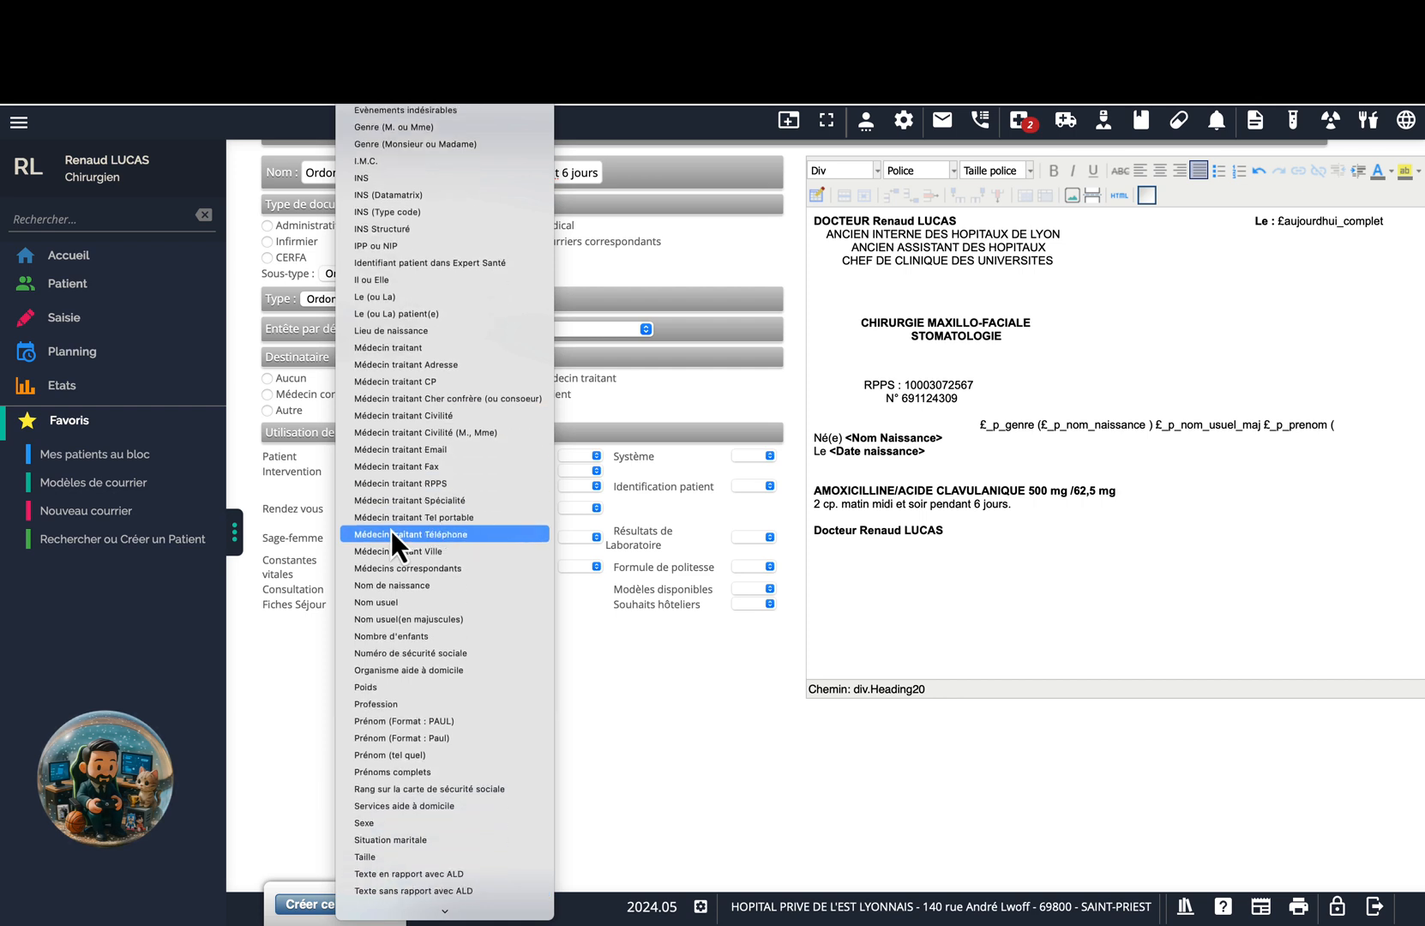
click(396, 718)
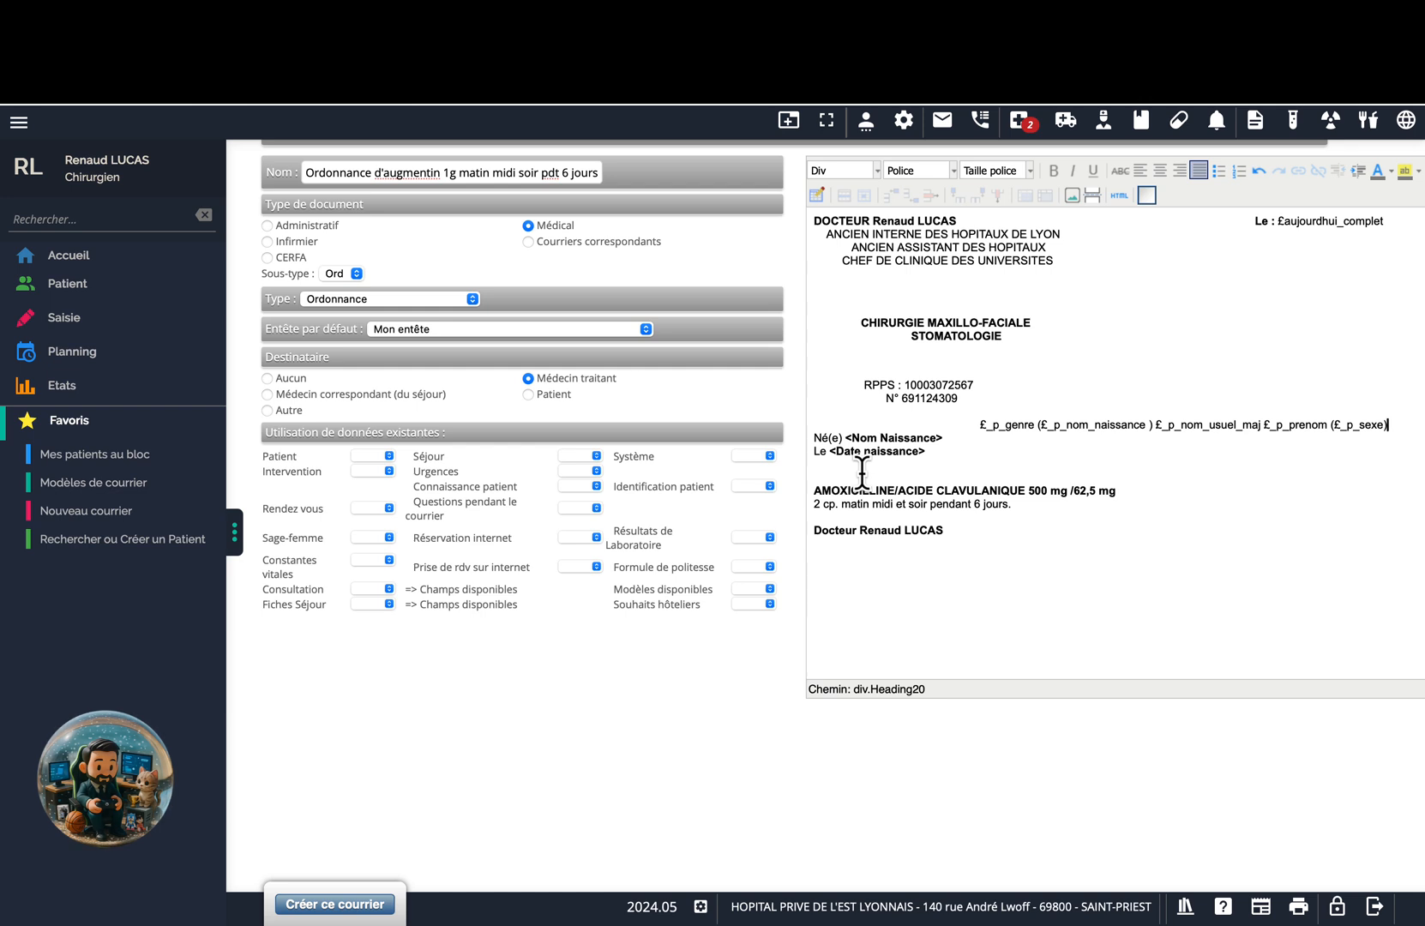
Replace the birth placeholder with the patient Date de naissance field.
drag(943, 439, 833, 441)
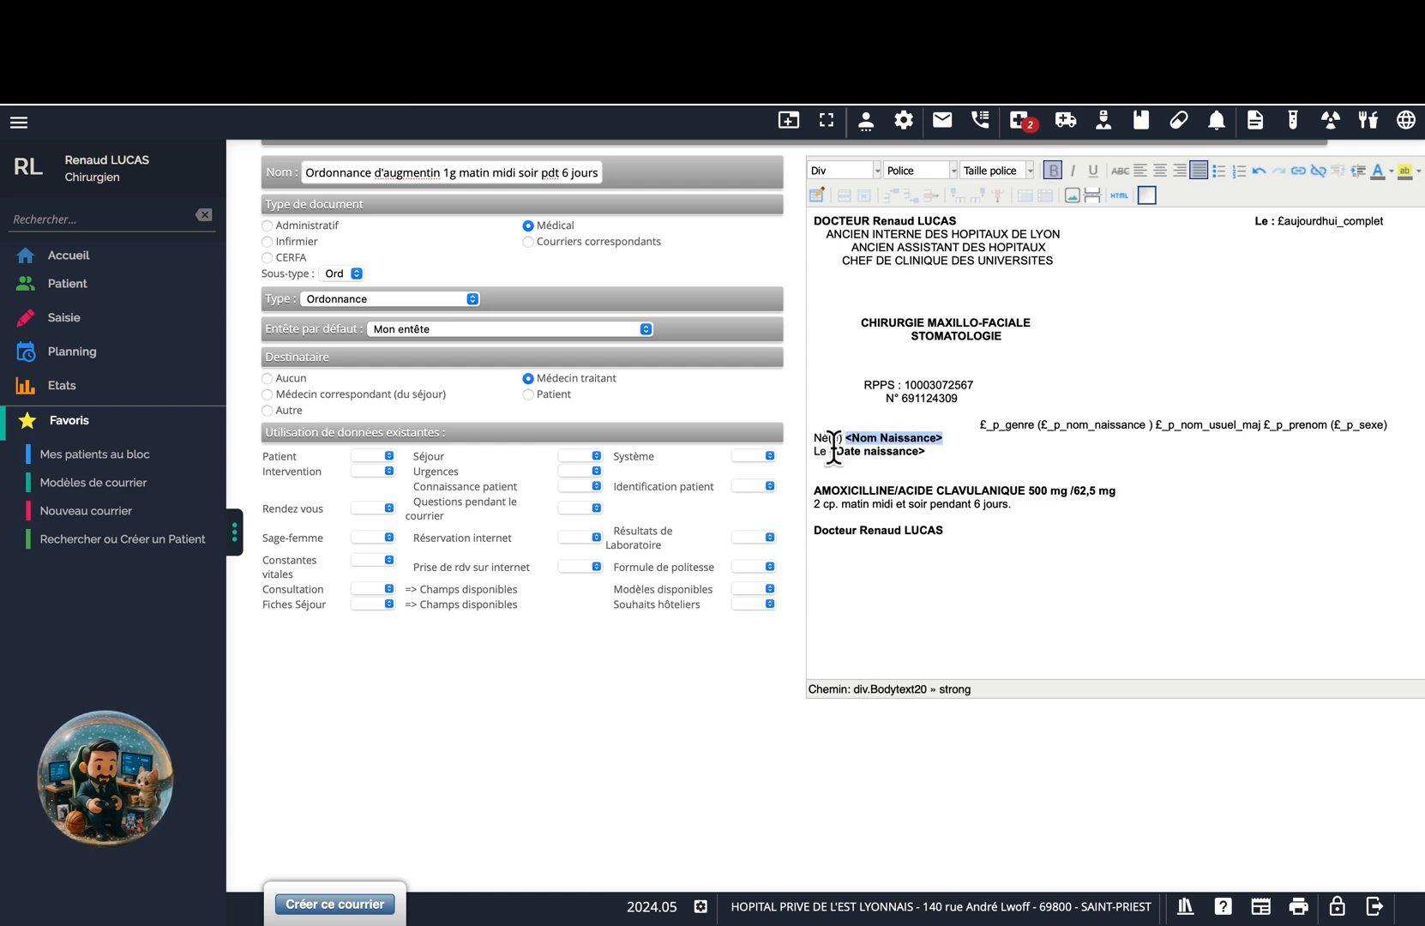
click(388, 456)
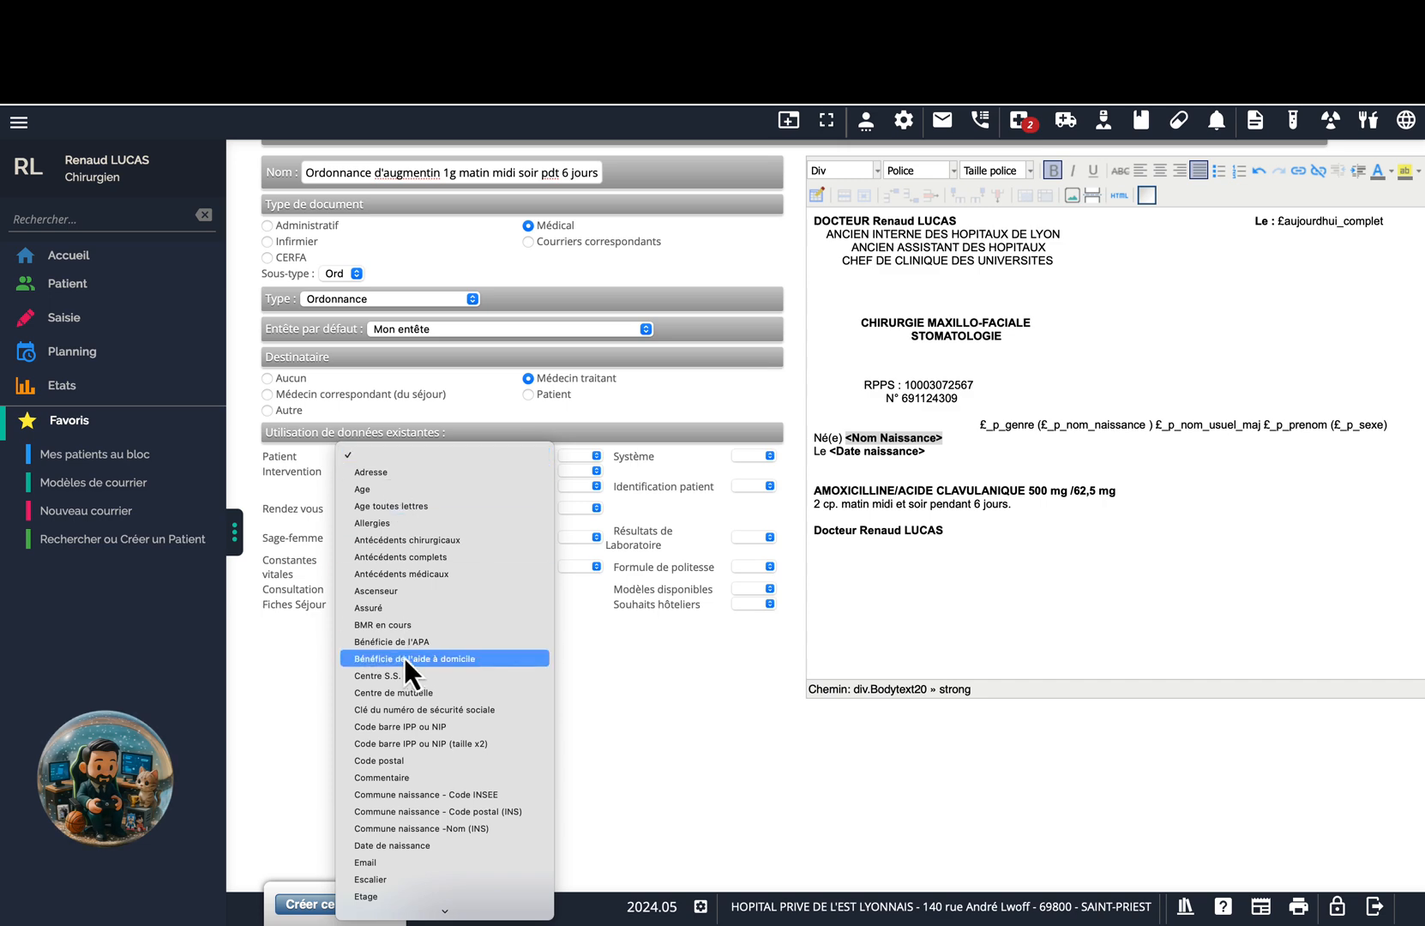
click(409, 843)
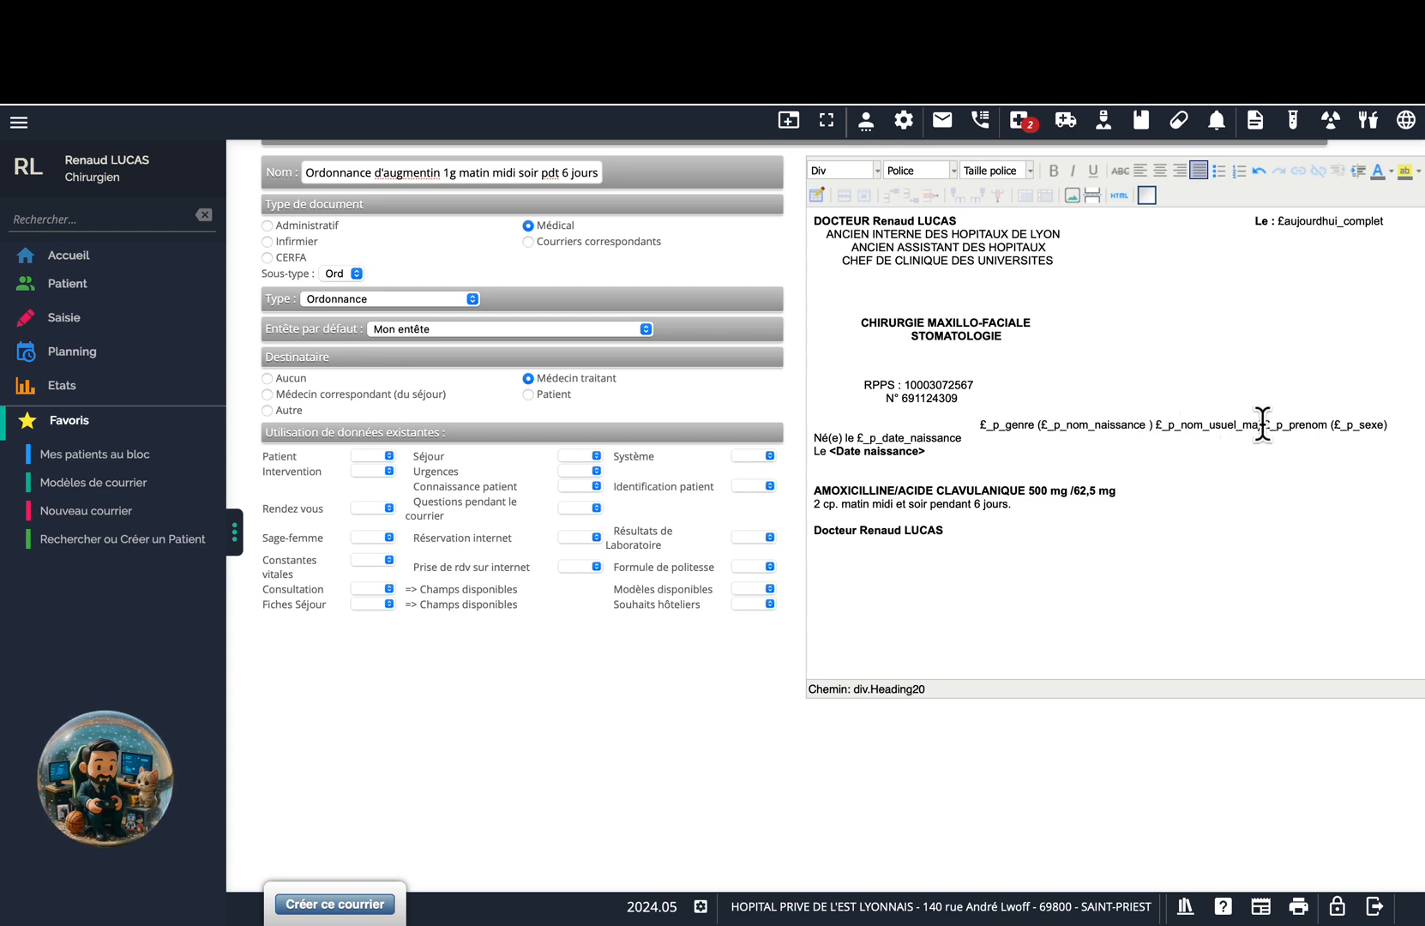
Put 'né(e)' before the birth-name field and delete the old Né(e) le line.
text(né(e))
drag(1153, 426, 1038, 425)
key(ctrl+x)
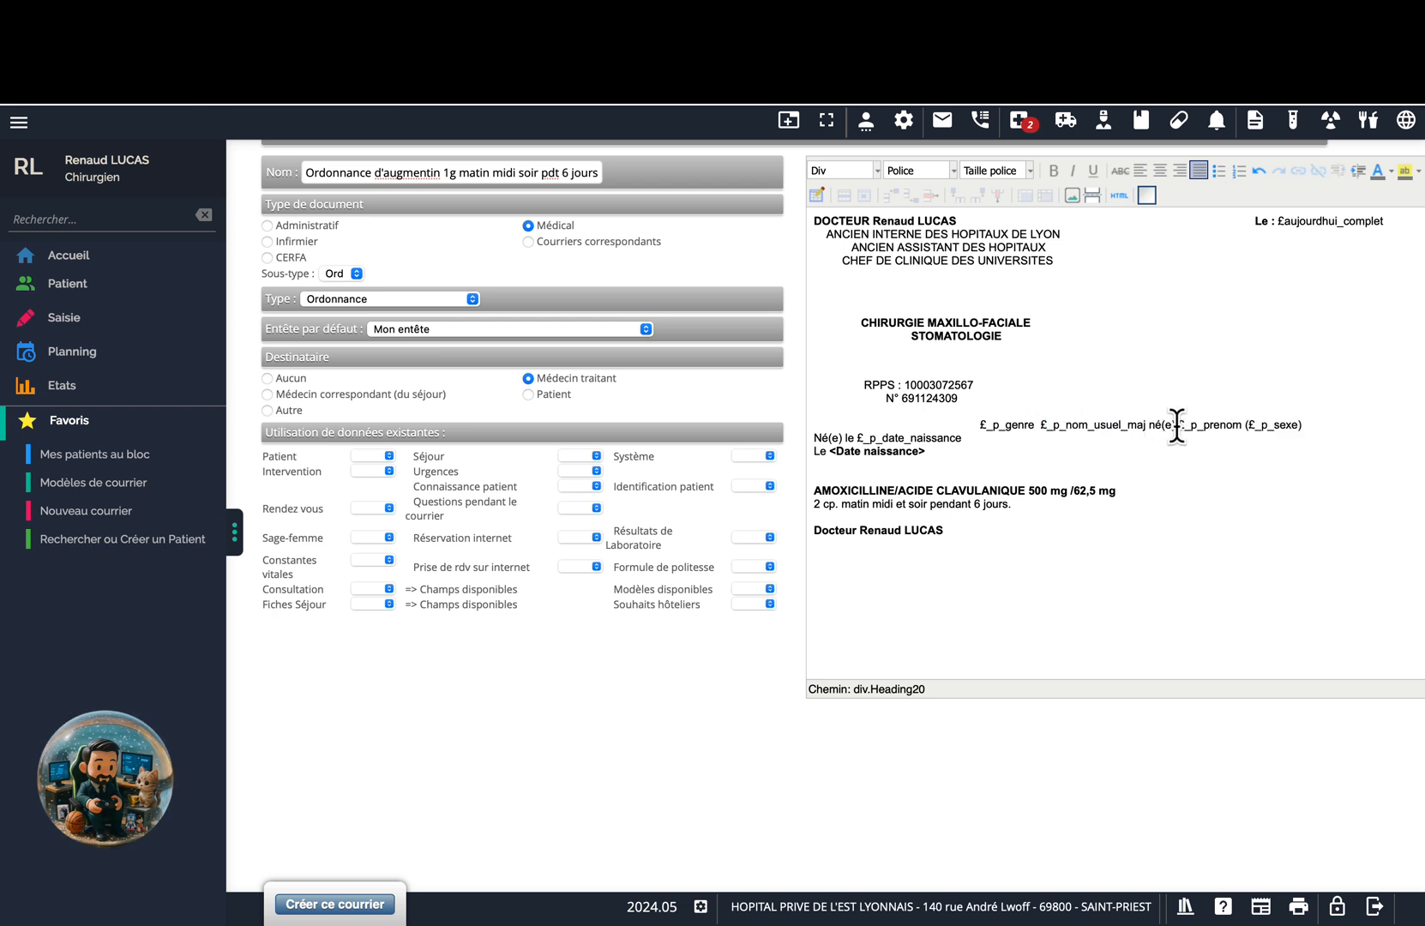
click(1178, 425)
key(ctrl+v)
key(Delete)
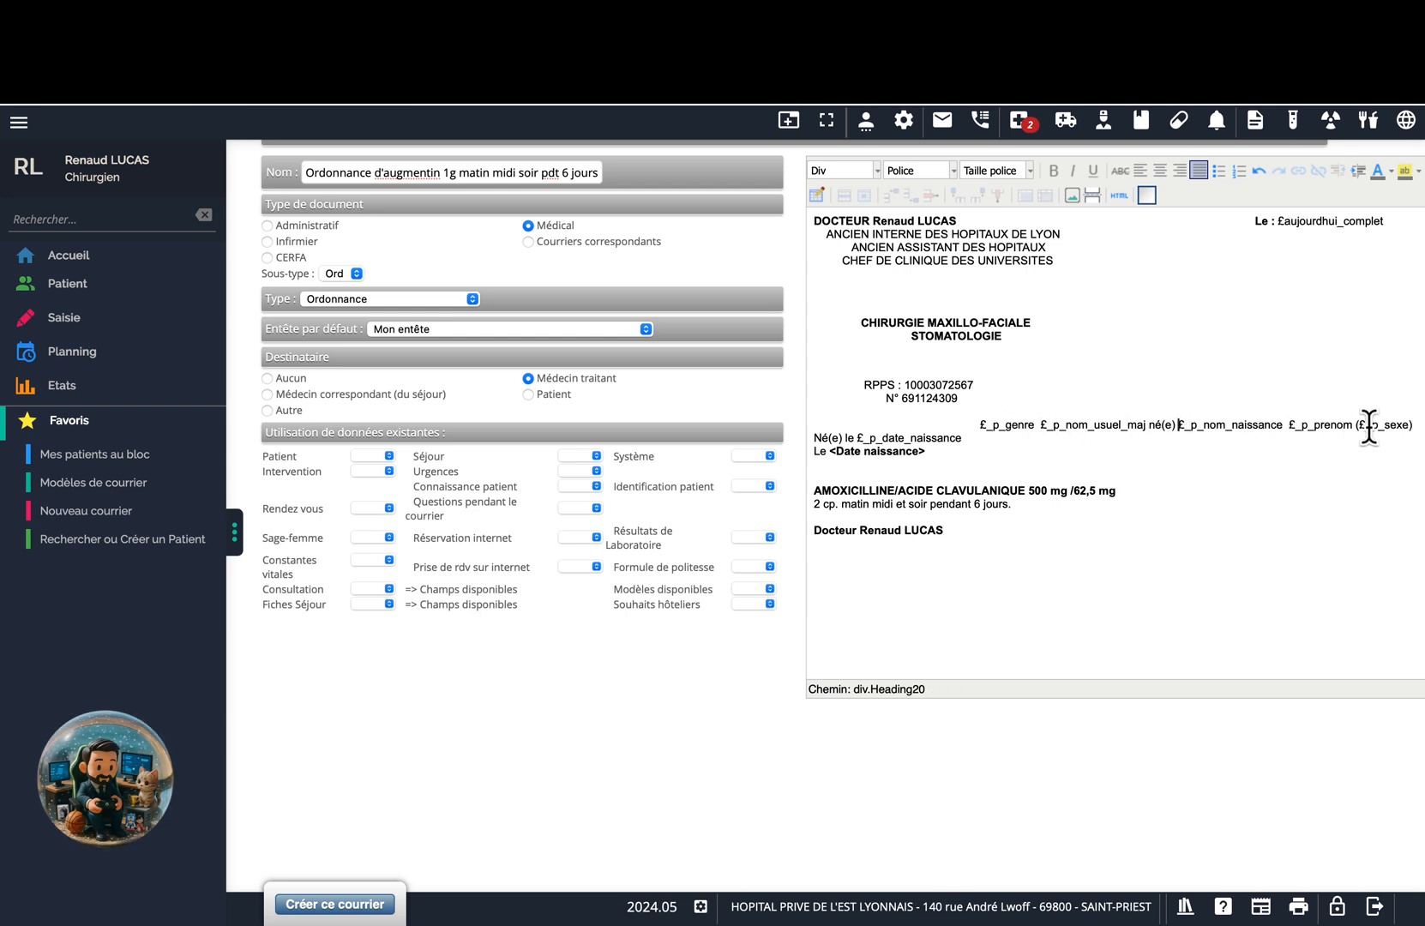
drag(961, 438, 816, 437)
key(Delete)
click(980, 428)
key(BackSpace)
key(BackSpace)
key(BackSpace)
key(BackSpace)
key(BackSpace)
key(BackSpace)
key(BackSpace)
key(BackSpace)
key(BackSpace)
key(BackSpace)
key(BackSpace)
key(BackSpace)
key(BackSpace)
key(BackSpace)
key(BackSpace)
key(BackSpace)
key(BackSpace)
key(BackSpace)
key(BackSpace)
key(BackSpace)
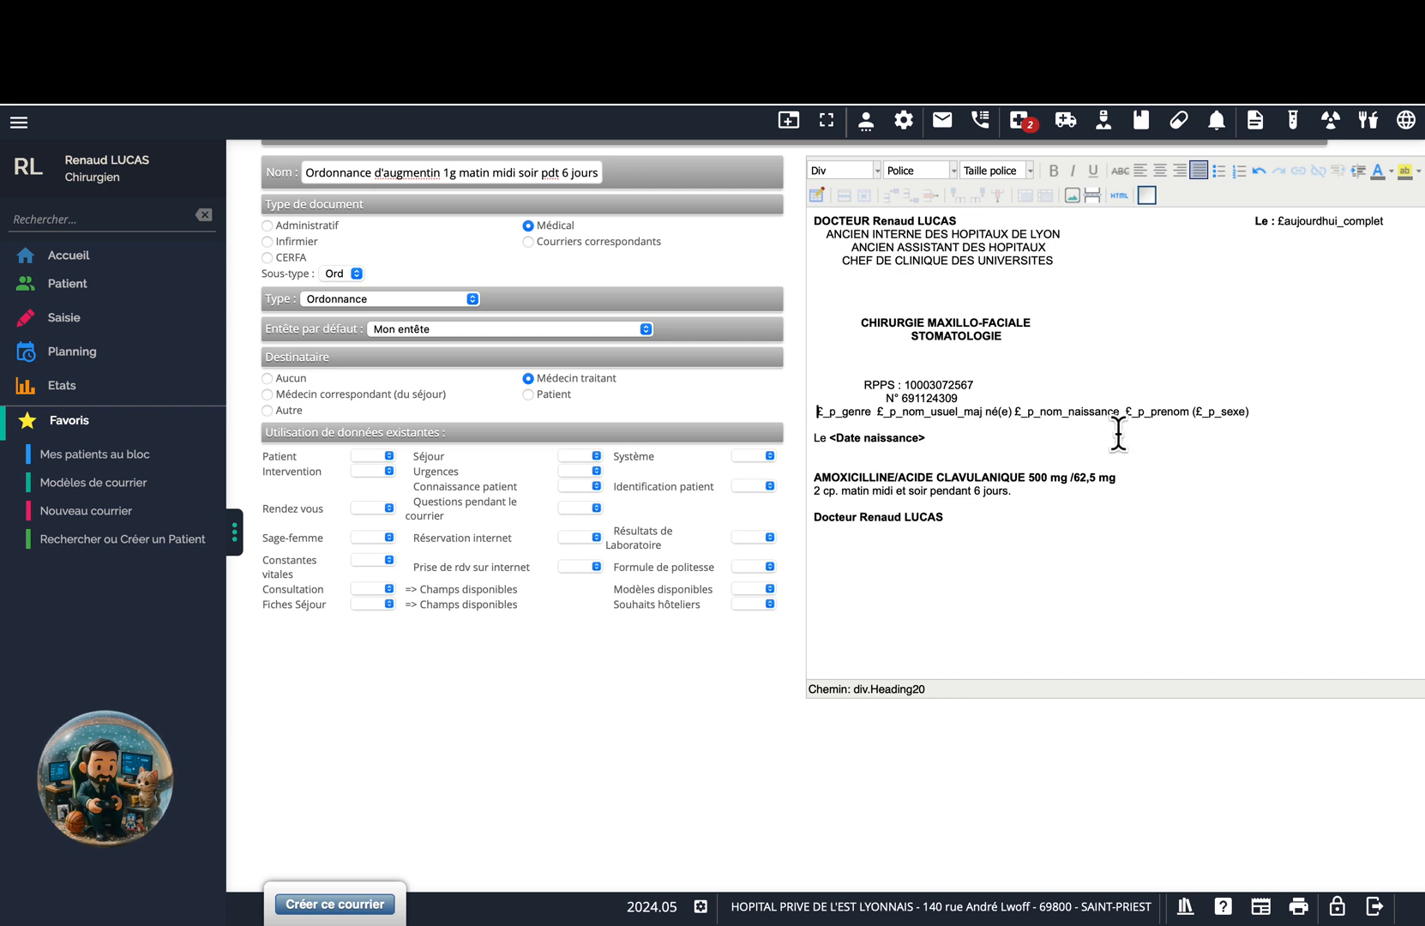
Move 'Né(e) £_p_nom_naissance' to its own line and insert the date-of-birth field.
drag(986, 413, 1119, 413)
key(ctrl+x)
click(817, 424)
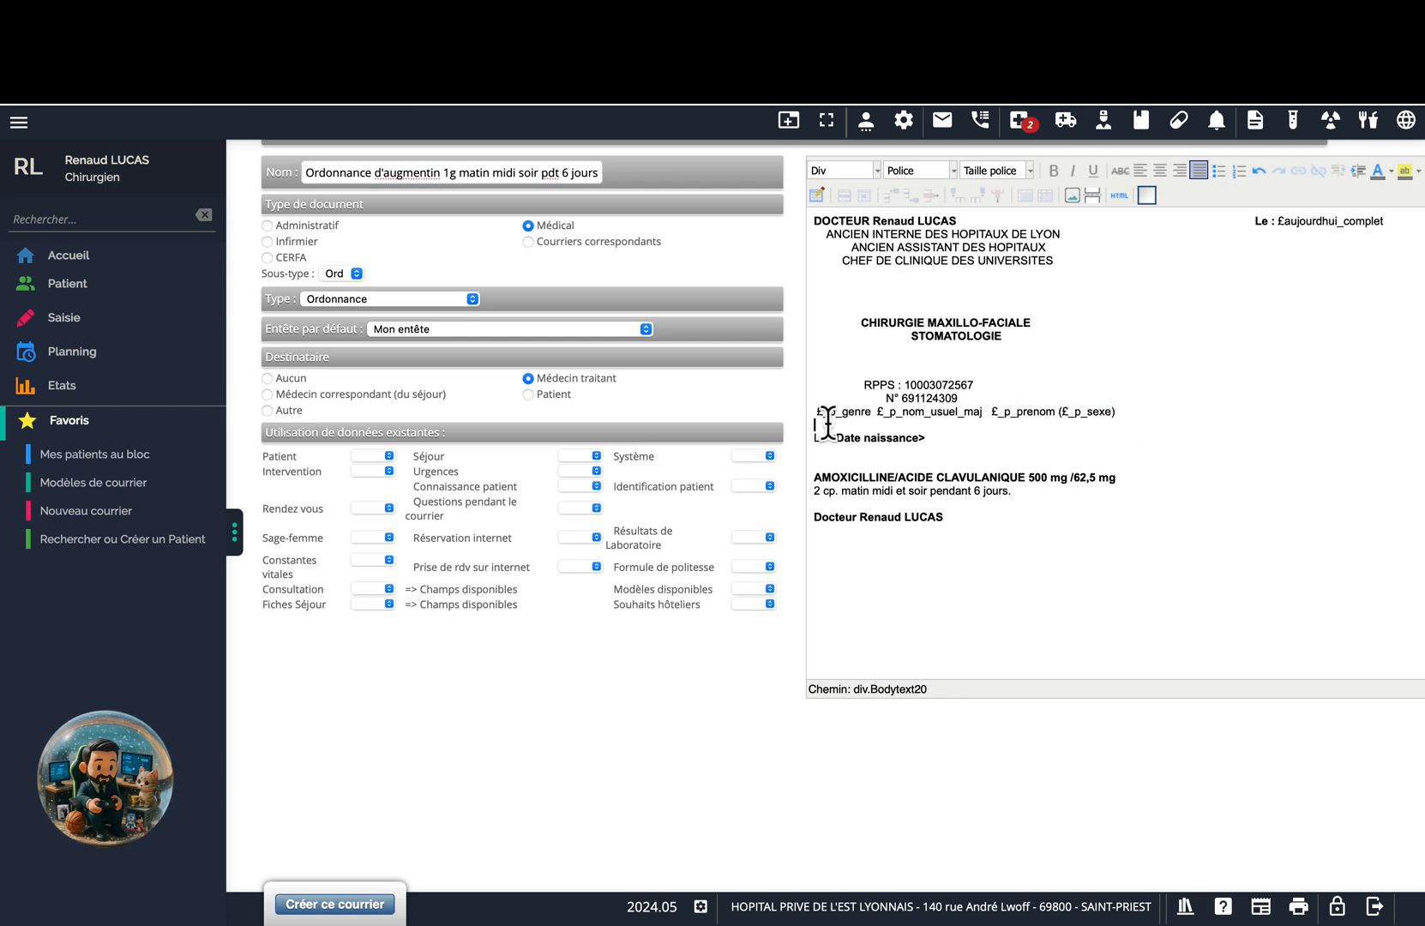
key(ctrl+v)
click(815, 425)
text(N)
key(Delete)
drag(926, 438, 831, 438)
click(388, 456)
click(394, 845)
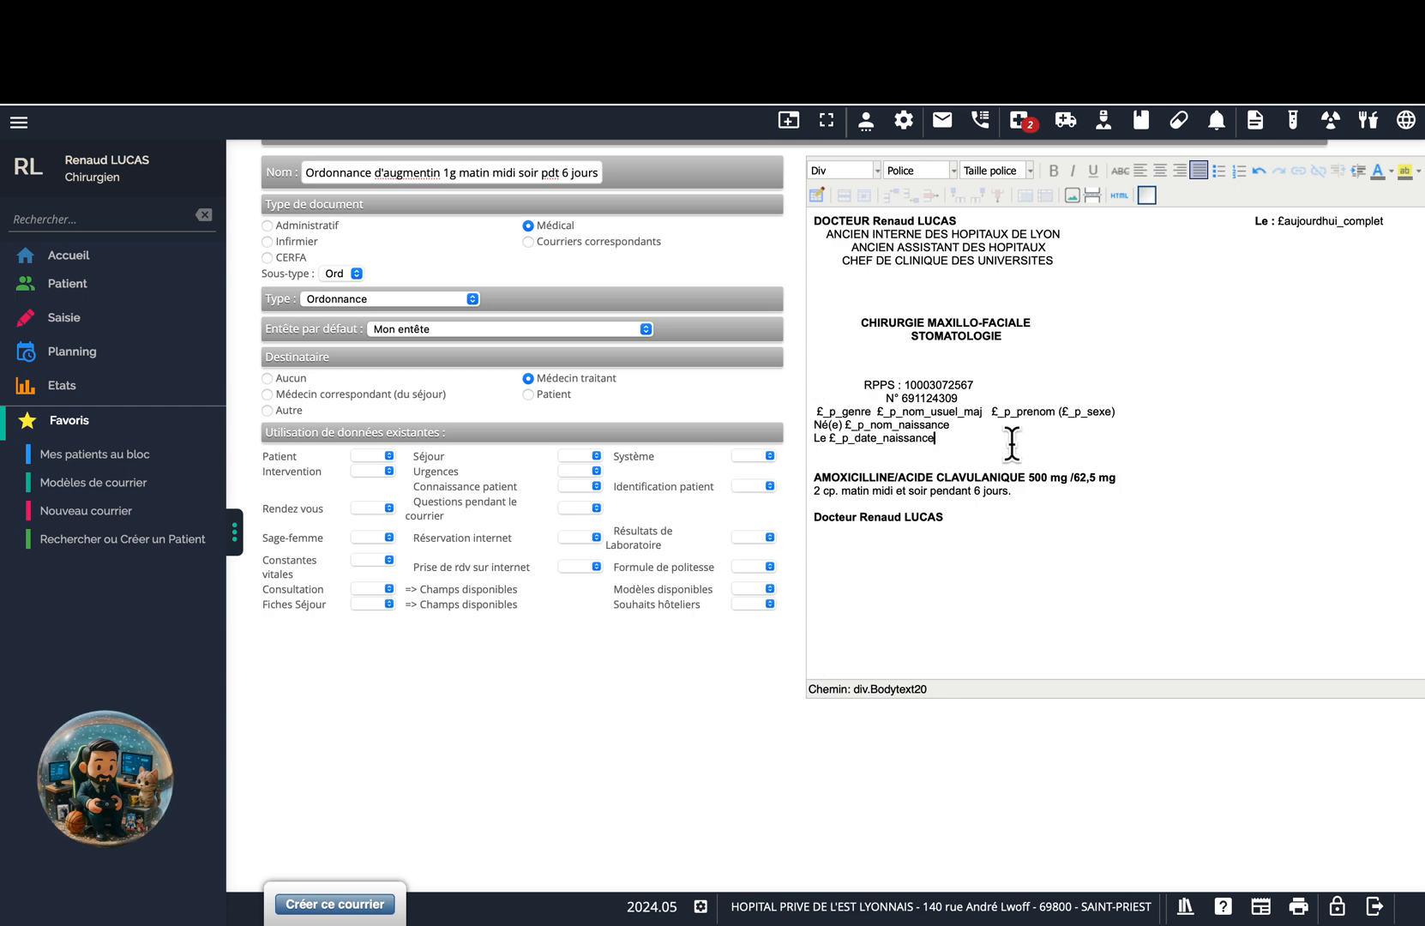
Delete the leftover Né(e) le date-of-birth line.
scroll(857, 454, down, 2)
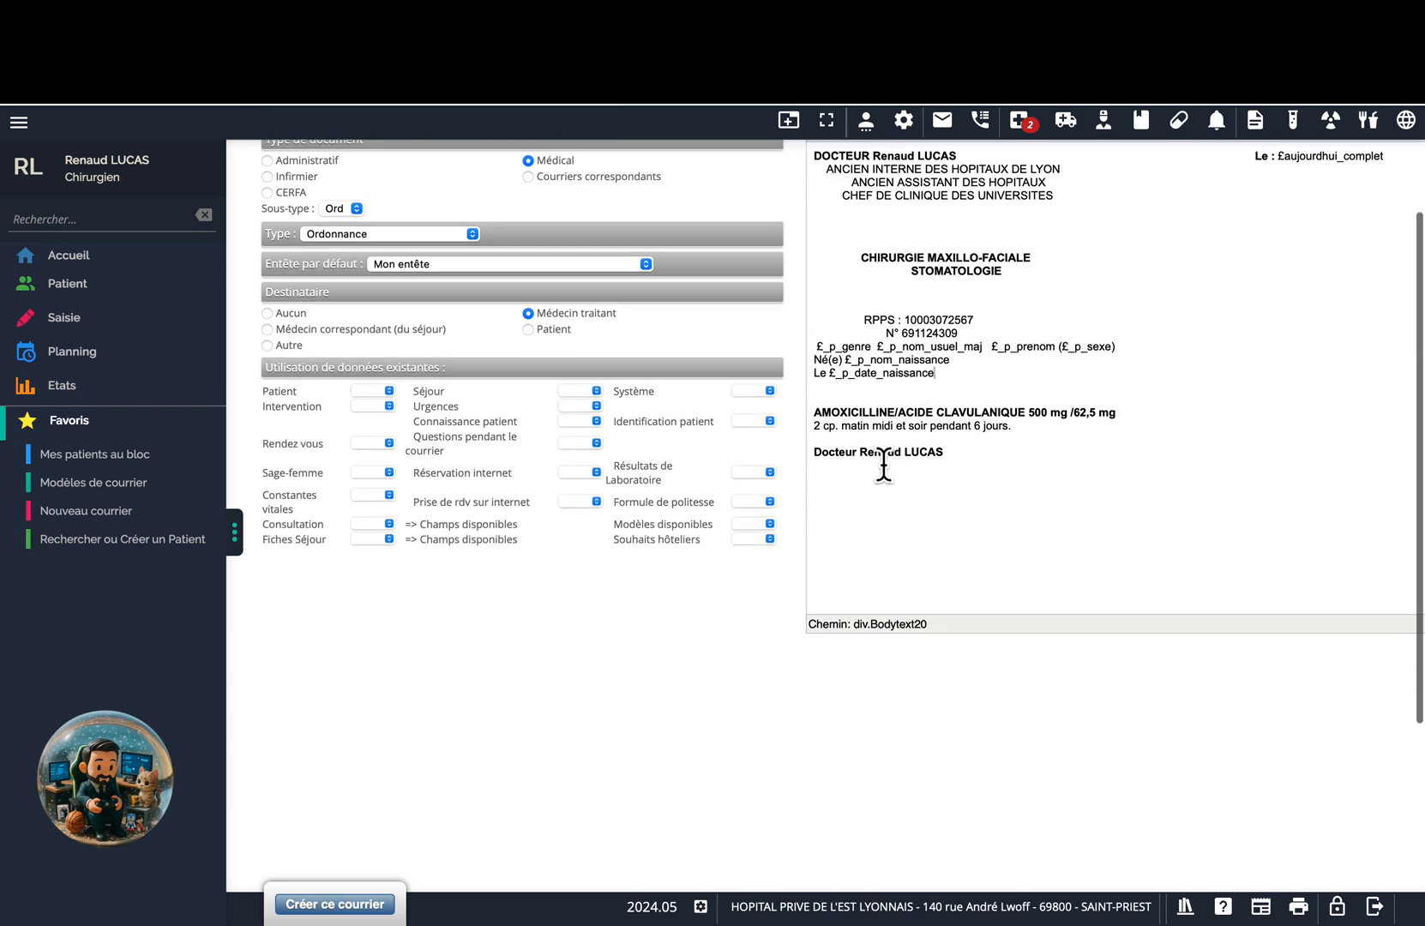
scroll(900, 442, down, 2)
scroll(850, 441, up, 2)
click(850, 434)
scroll(862, 454, down, 1)
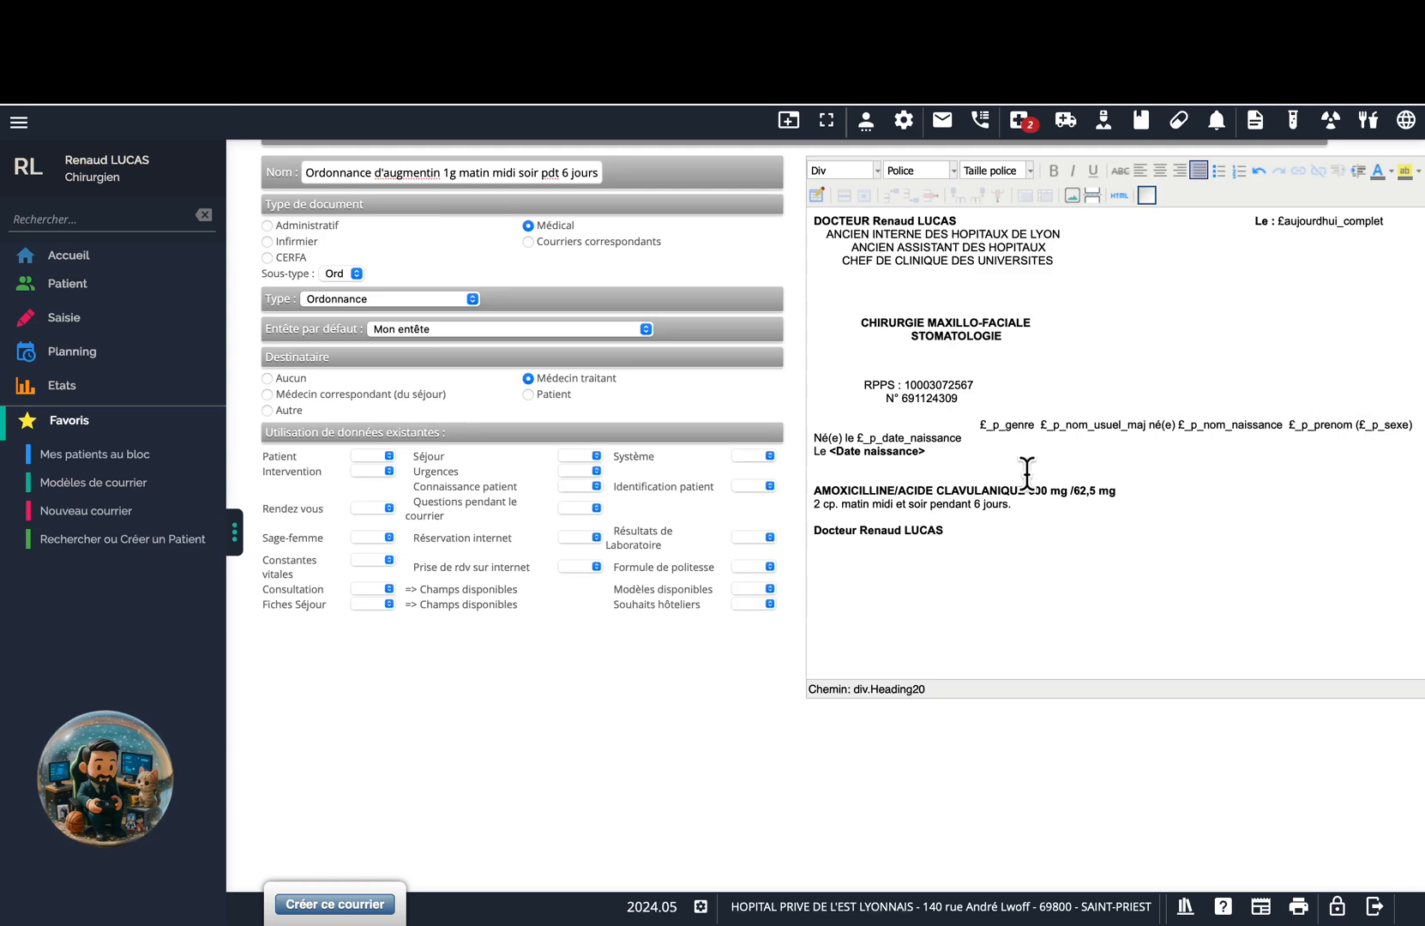
drag(963, 438, 819, 438)
key(BackSpace)
key(BackSpace)
key(BackSpace)
key(BackSpace)
key(BackSpace)
key(BackSpace)
key(BackSpace)
key(BackSpace)
key(BackSpace)
key(BackSpace)
key(BackSpace)
key(BackSpace)
key(BackSpace)
key(BackSpace)
key(BackSpace)
key(BackSpace)
key(BackSpace)
key(BackSpace)
key(BackSpace)
key(BackSpace)
key(BackSpace)
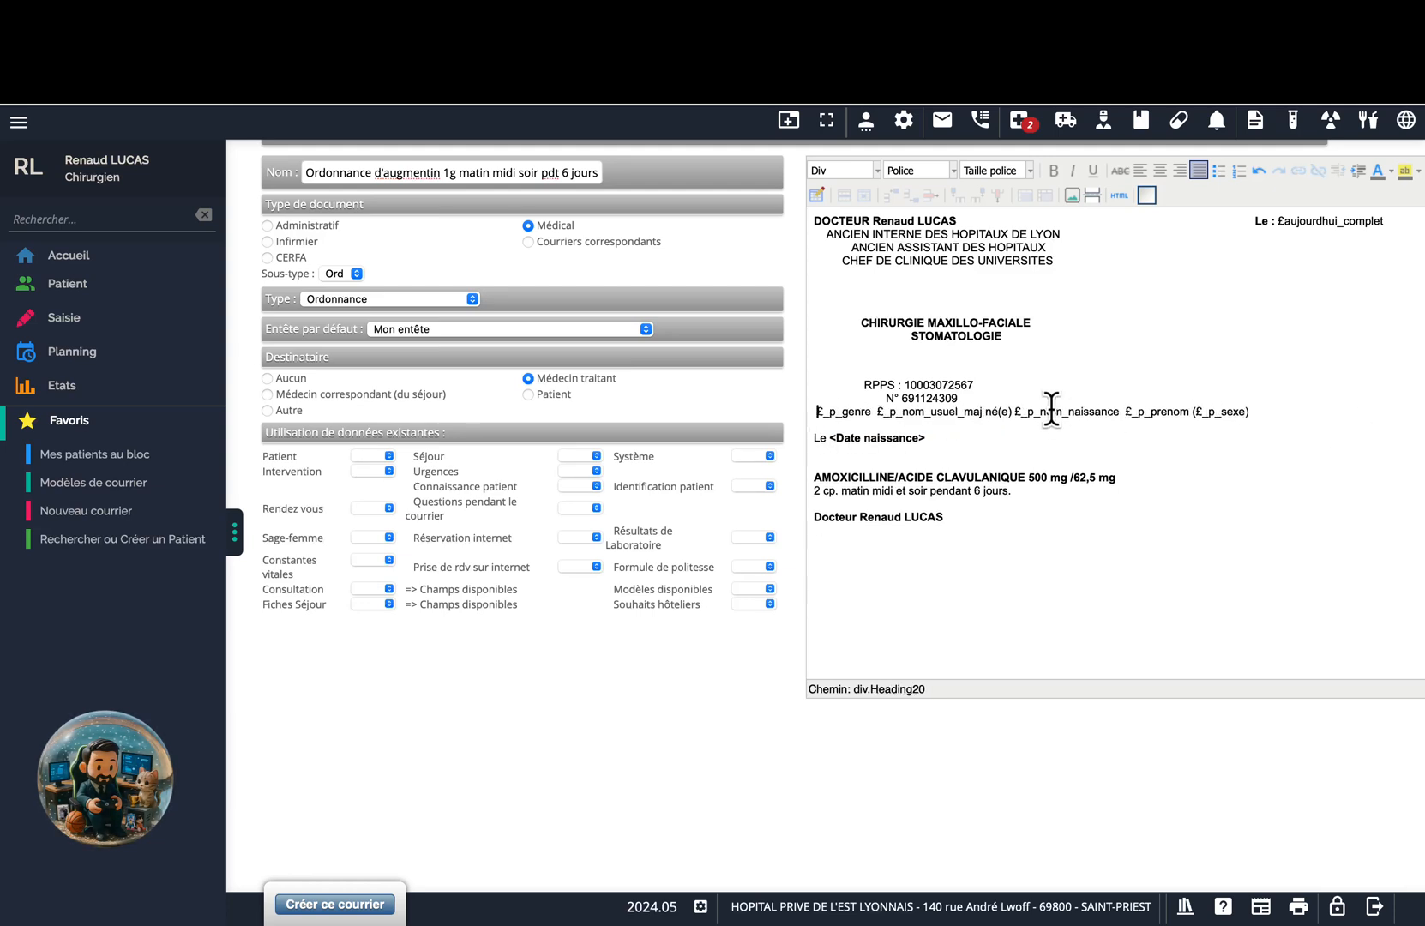
Redo moving 'Né(e) £_p_nom_naissance' onto the blank line, then add £_p_date_naissance after Le.
drag(985, 412, 1119, 411)
key(super+x)
click(830, 424)
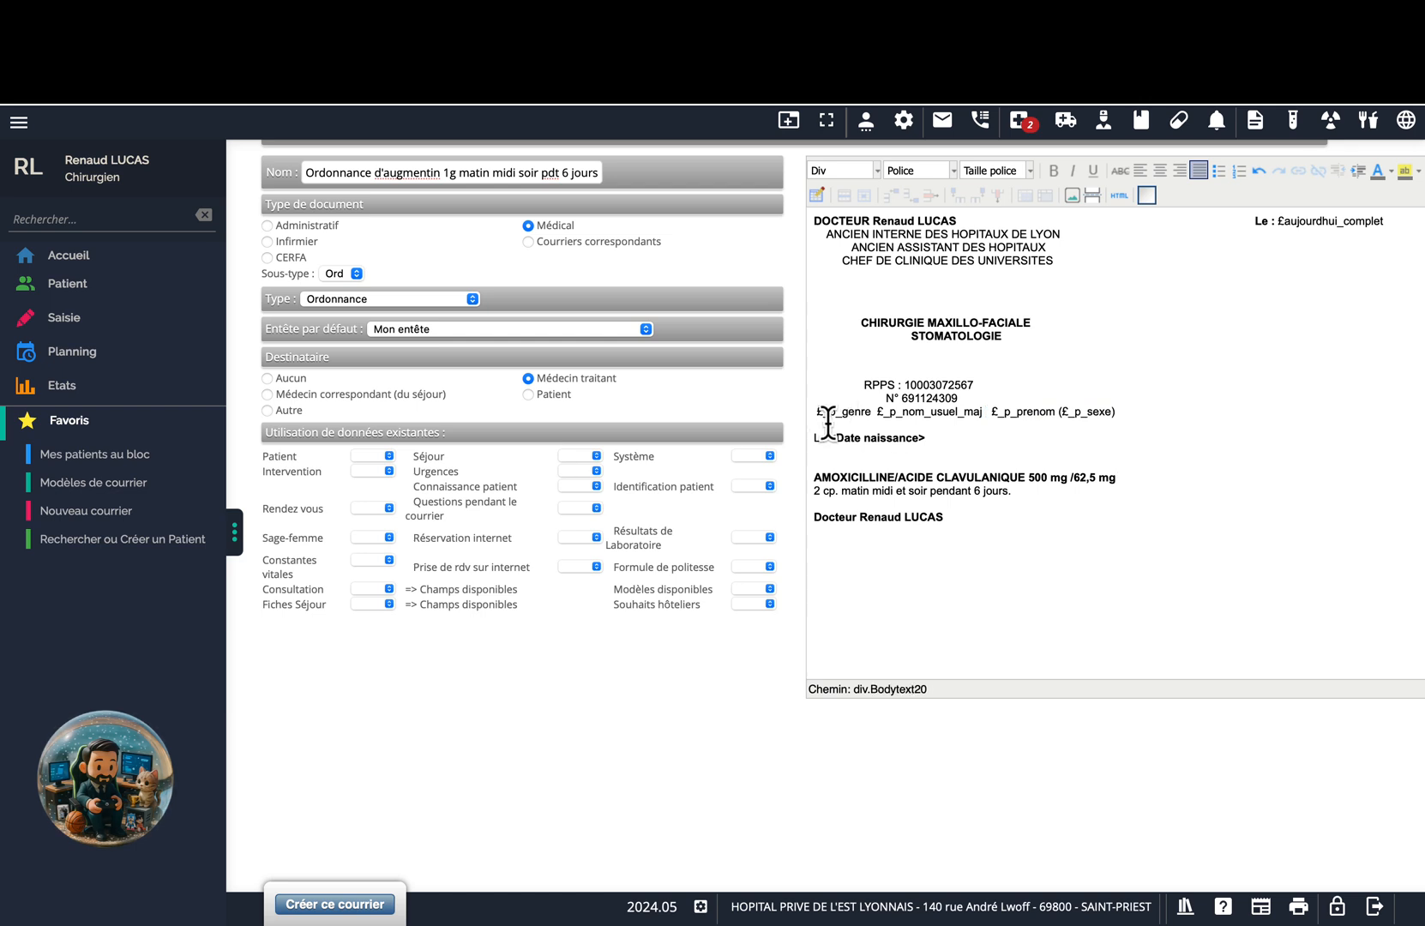
key(super+v)
click(821, 427)
key(BackSpace)
text(N)
drag(926, 437, 828, 438)
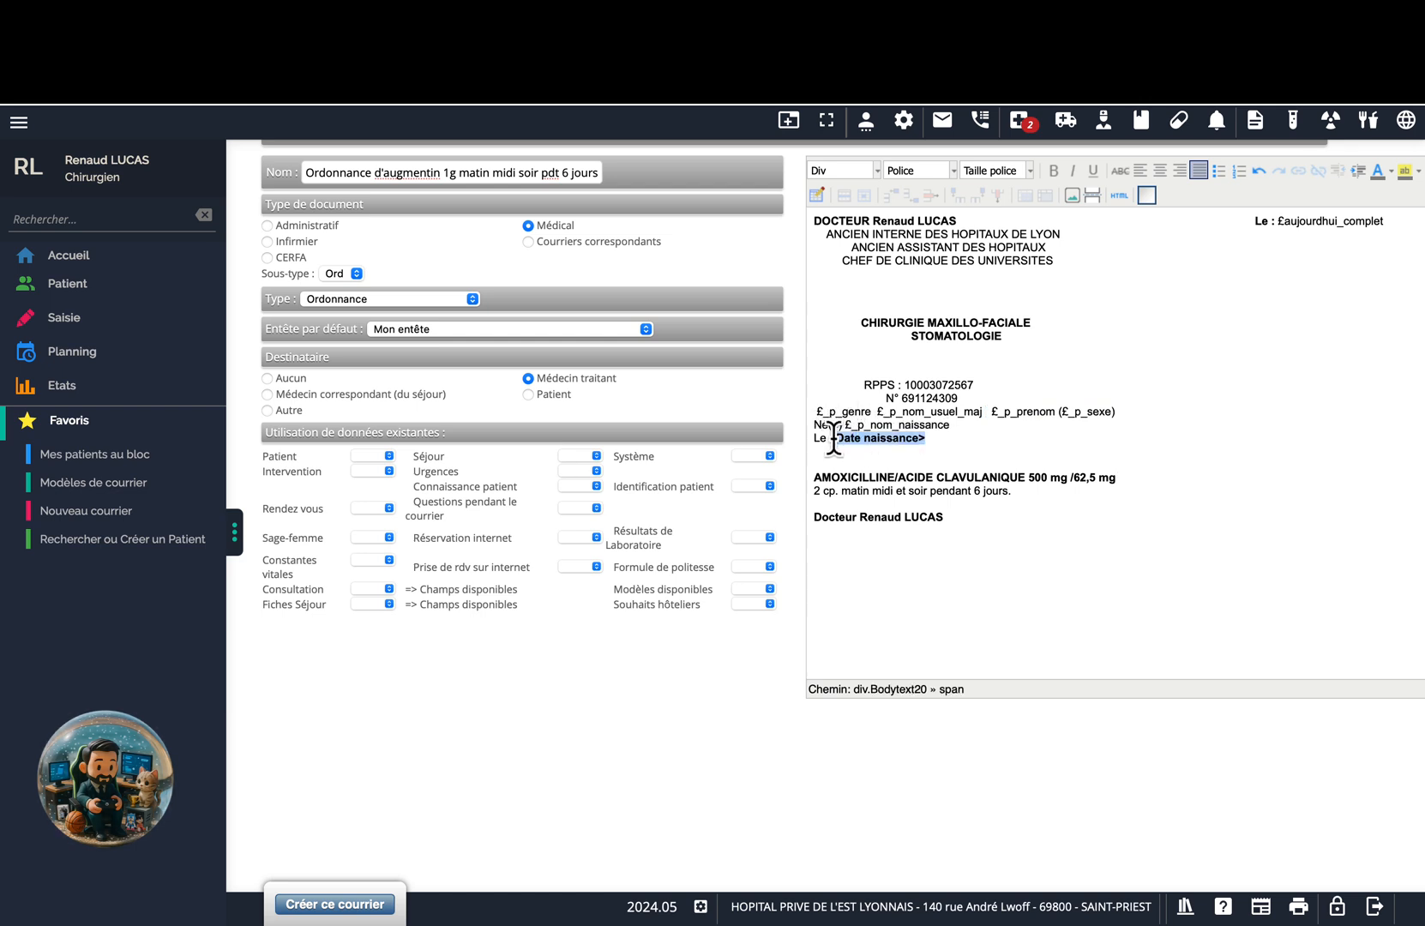
click(386, 455)
click(417, 687)
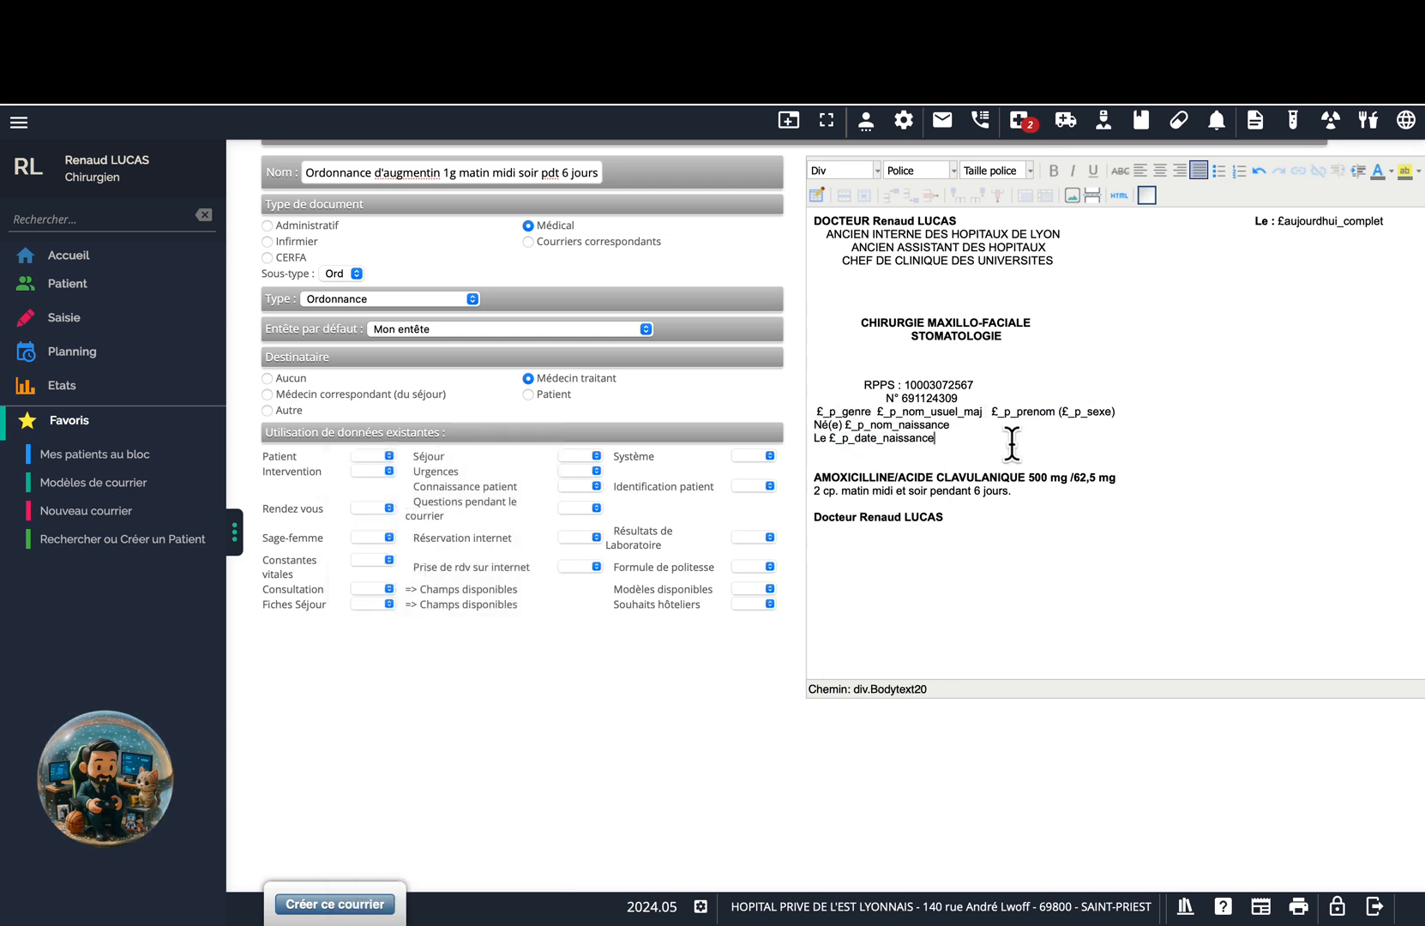
scroll(884, 467, down, 2)
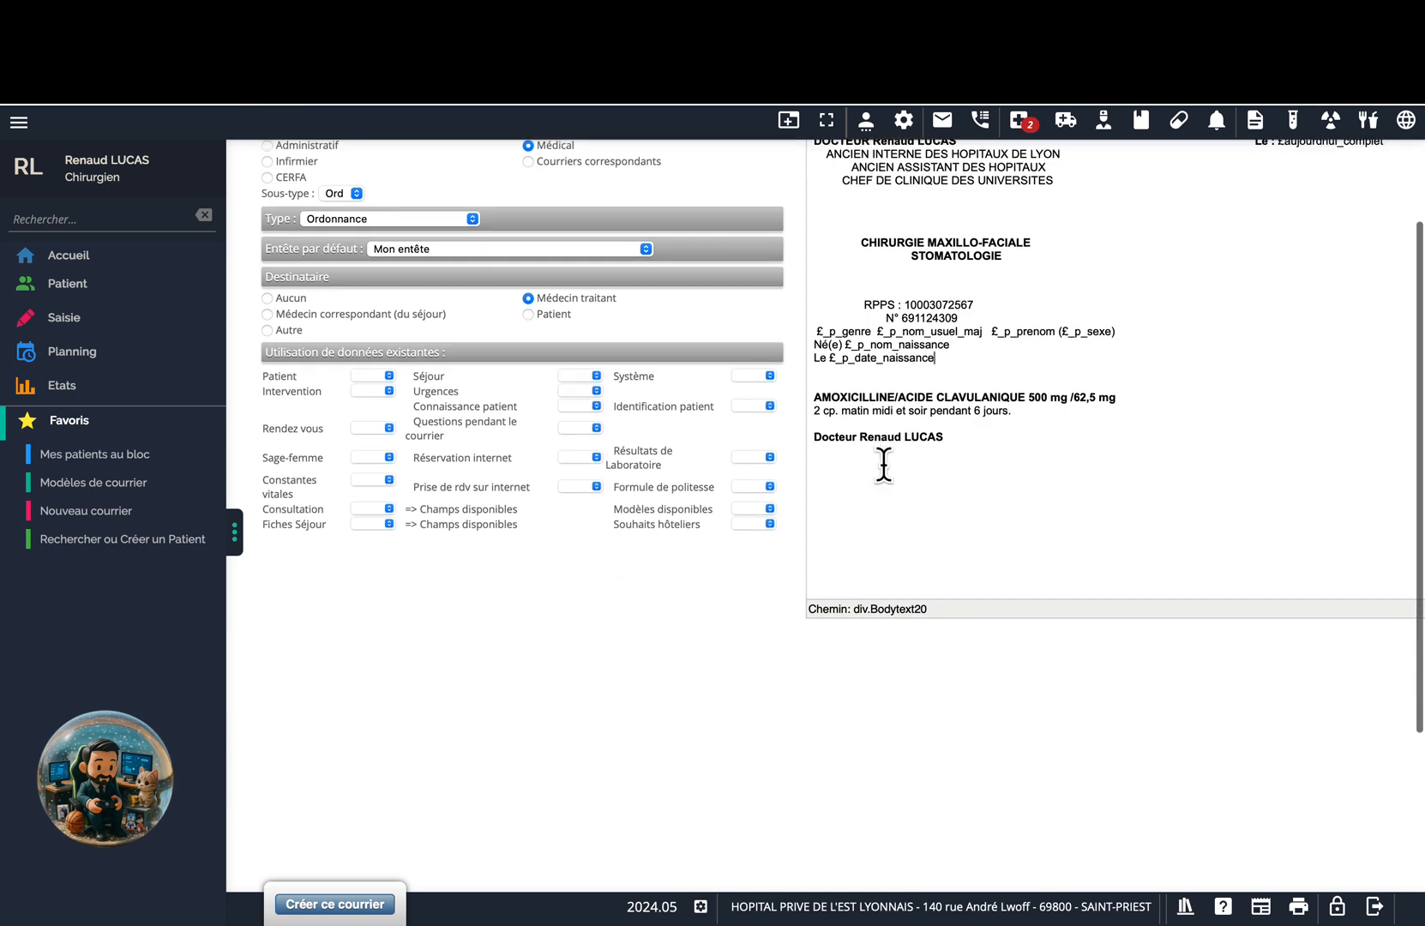
scroll(928, 462, down, 2)
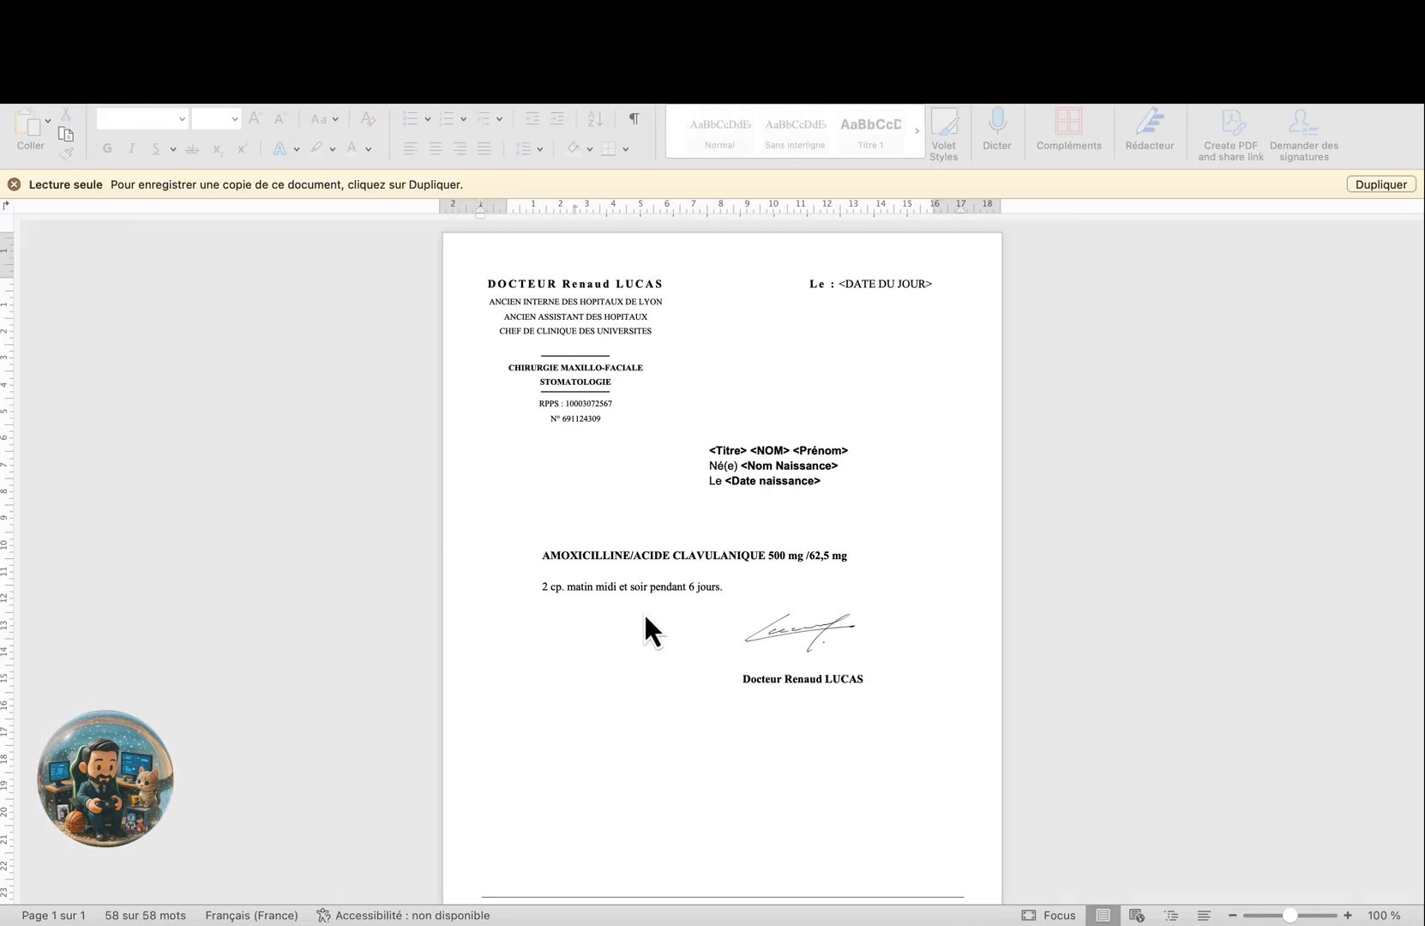
Copy the signature image from the Word prescription and place the caret after the doctor's name line.
key(ctrl+a)
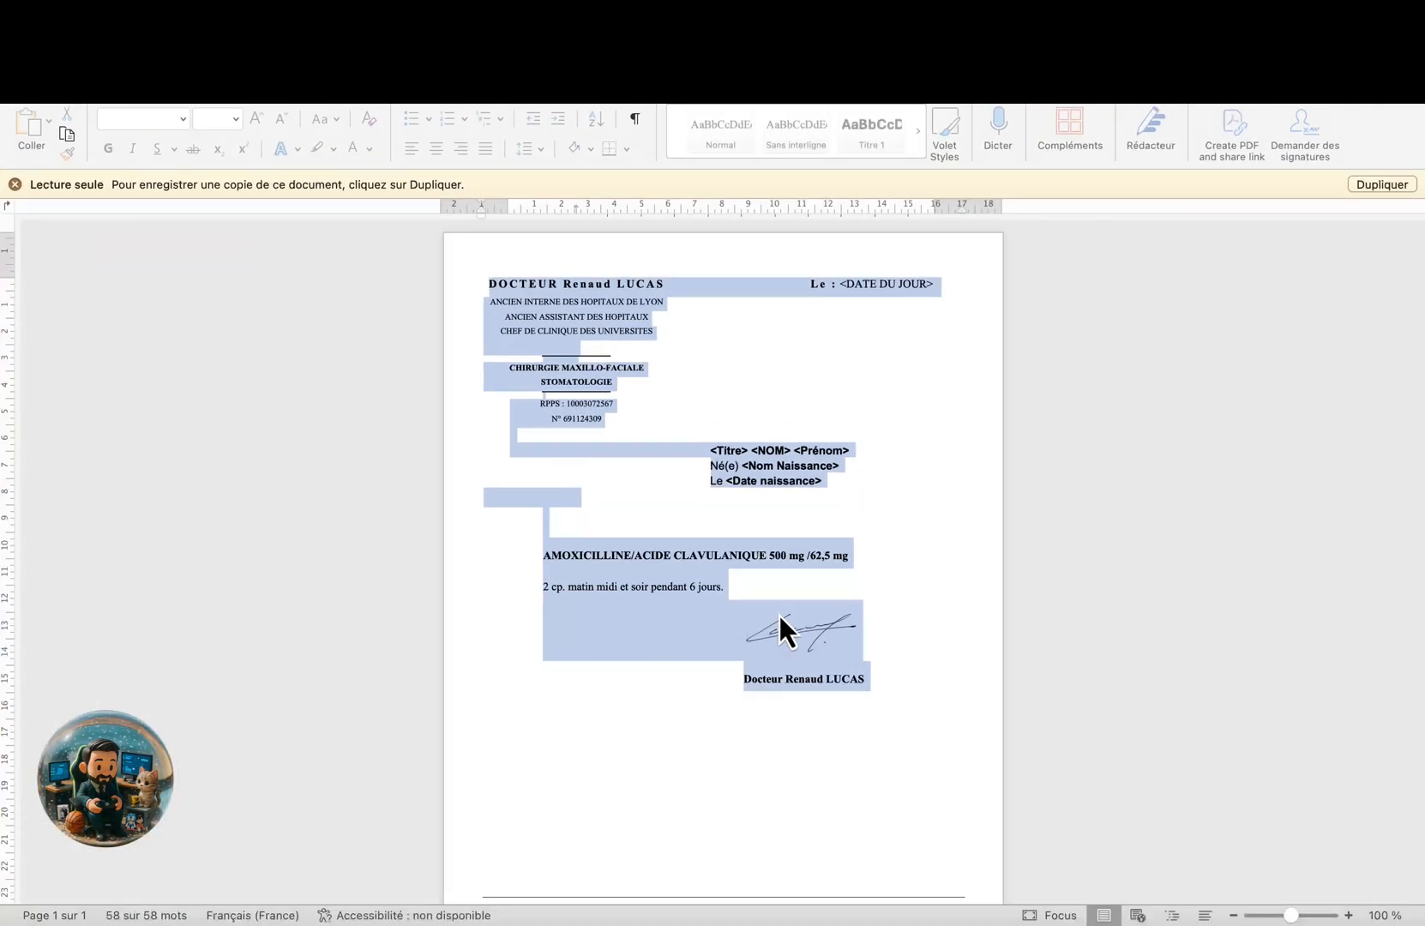
click(865, 617)
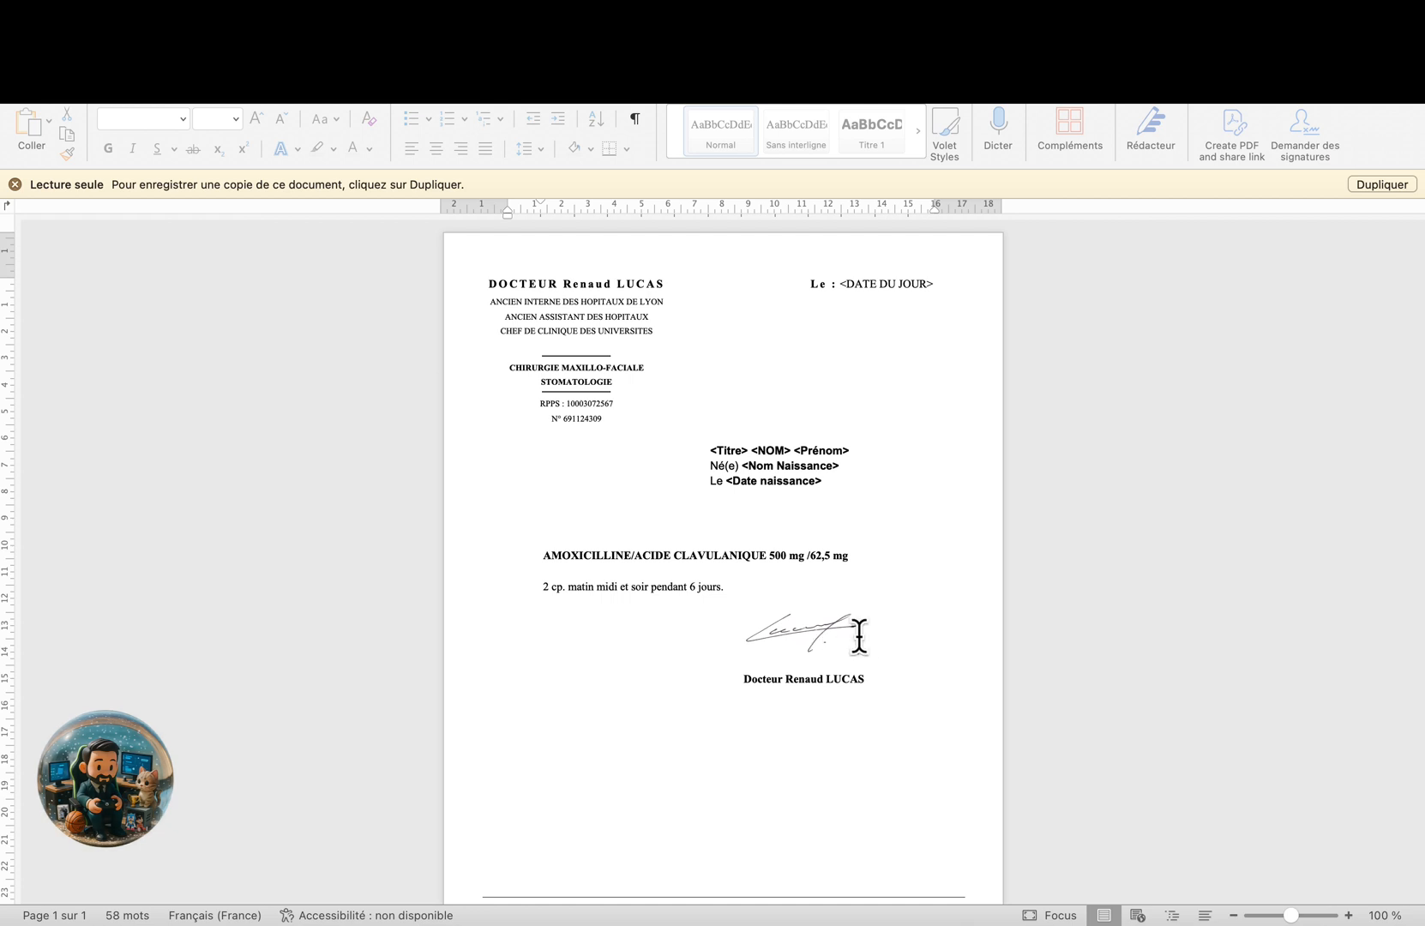
click(808, 627)
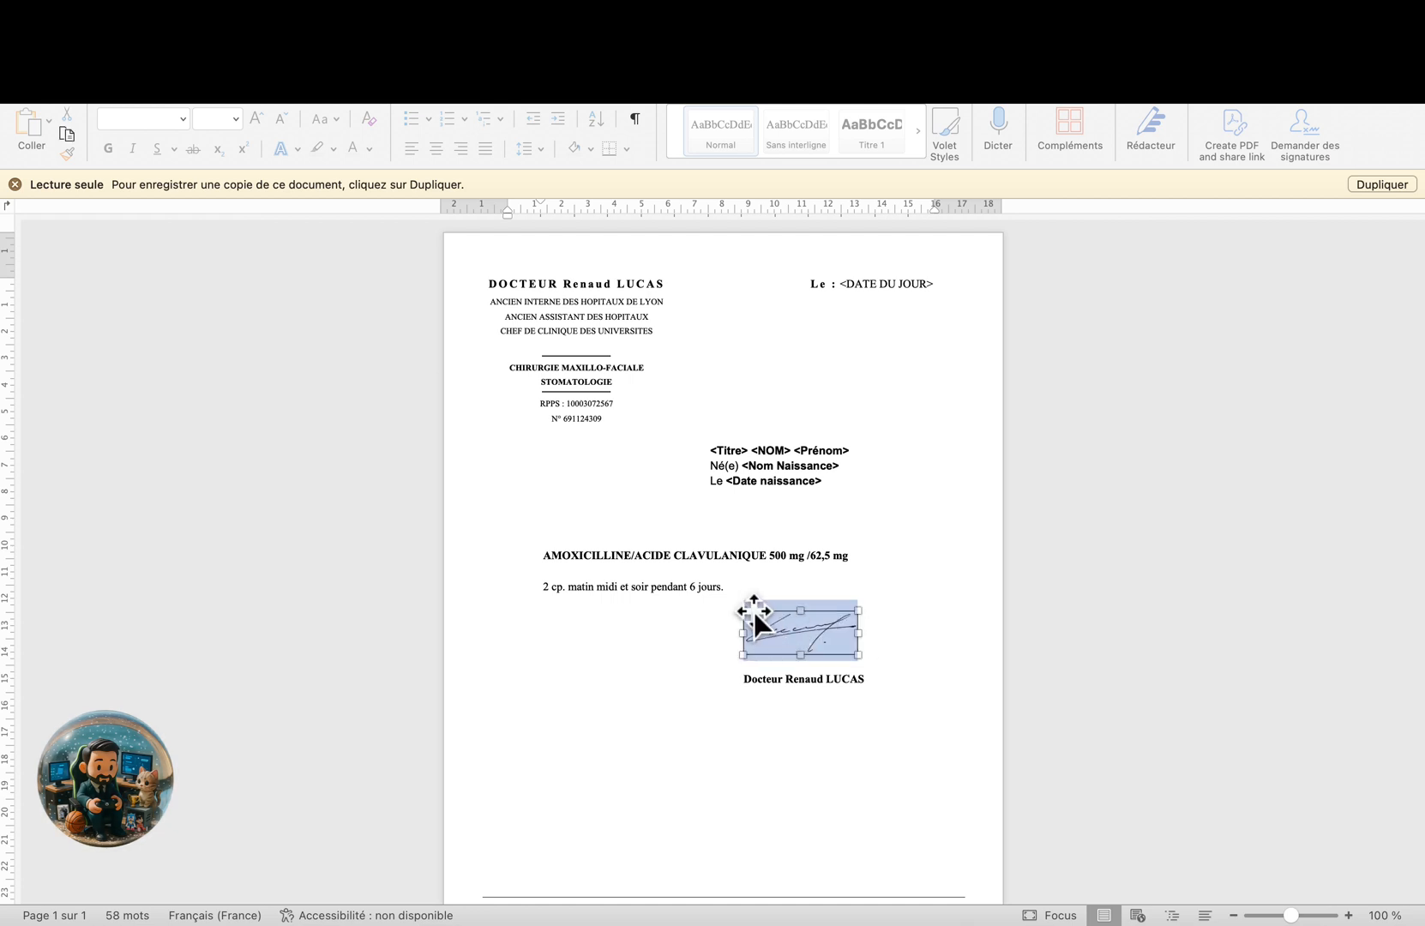
right_click(753, 611)
click(800, 502)
key(ctrl+Right)
click(939, 399)
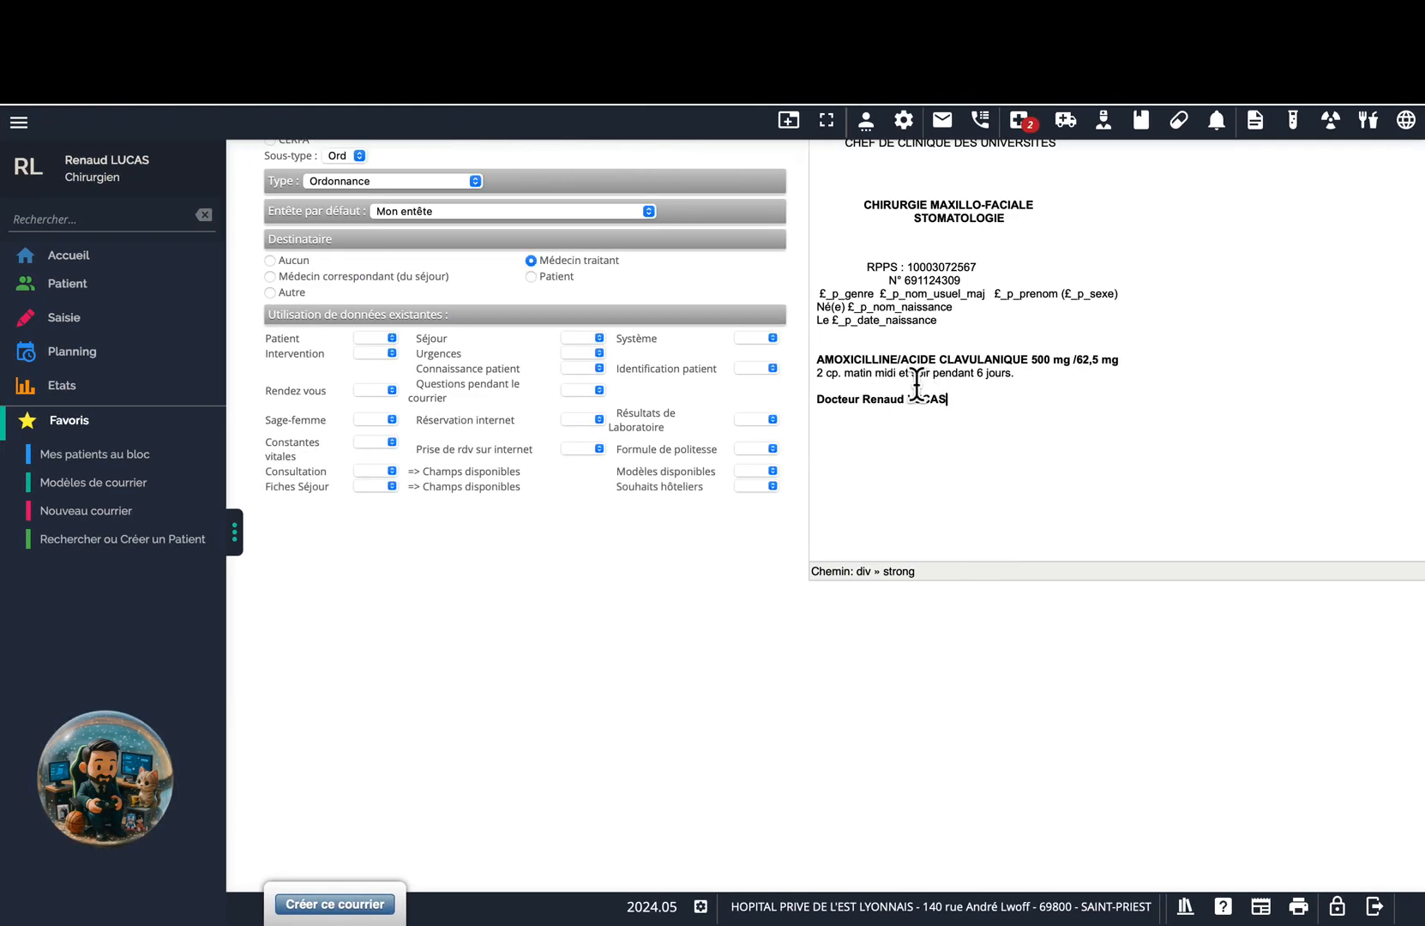
Paste the signature image at the start of the doctor's name line.
key(ctrl+Left)
key(ctrl+Right)
click(817, 399)
key(super+v)
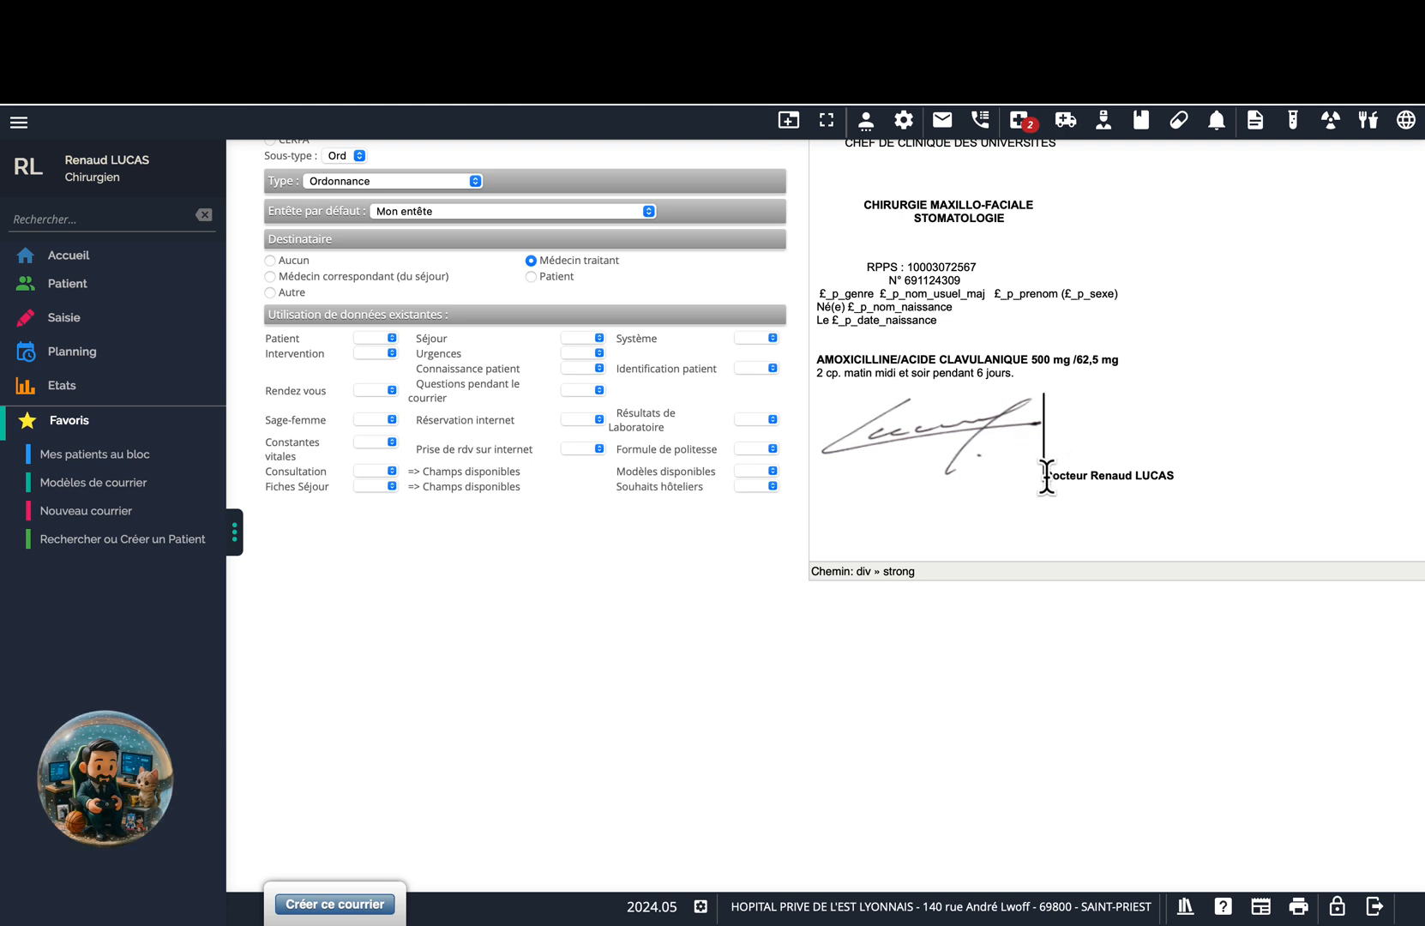
key(Return)
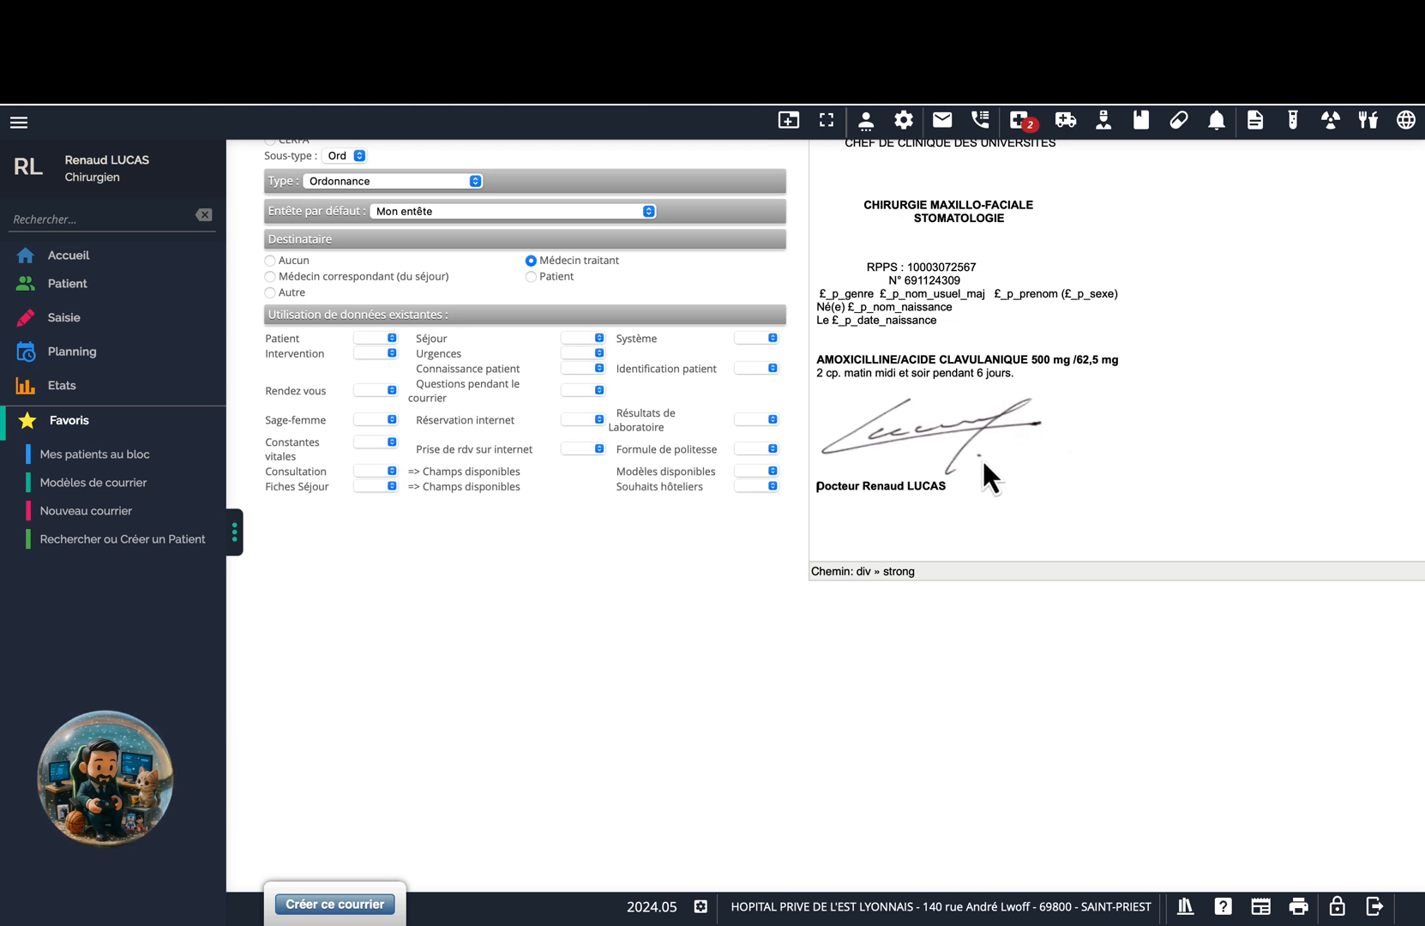
scroll(982, 458, up, 1)
scroll(981, 457, down, 2)
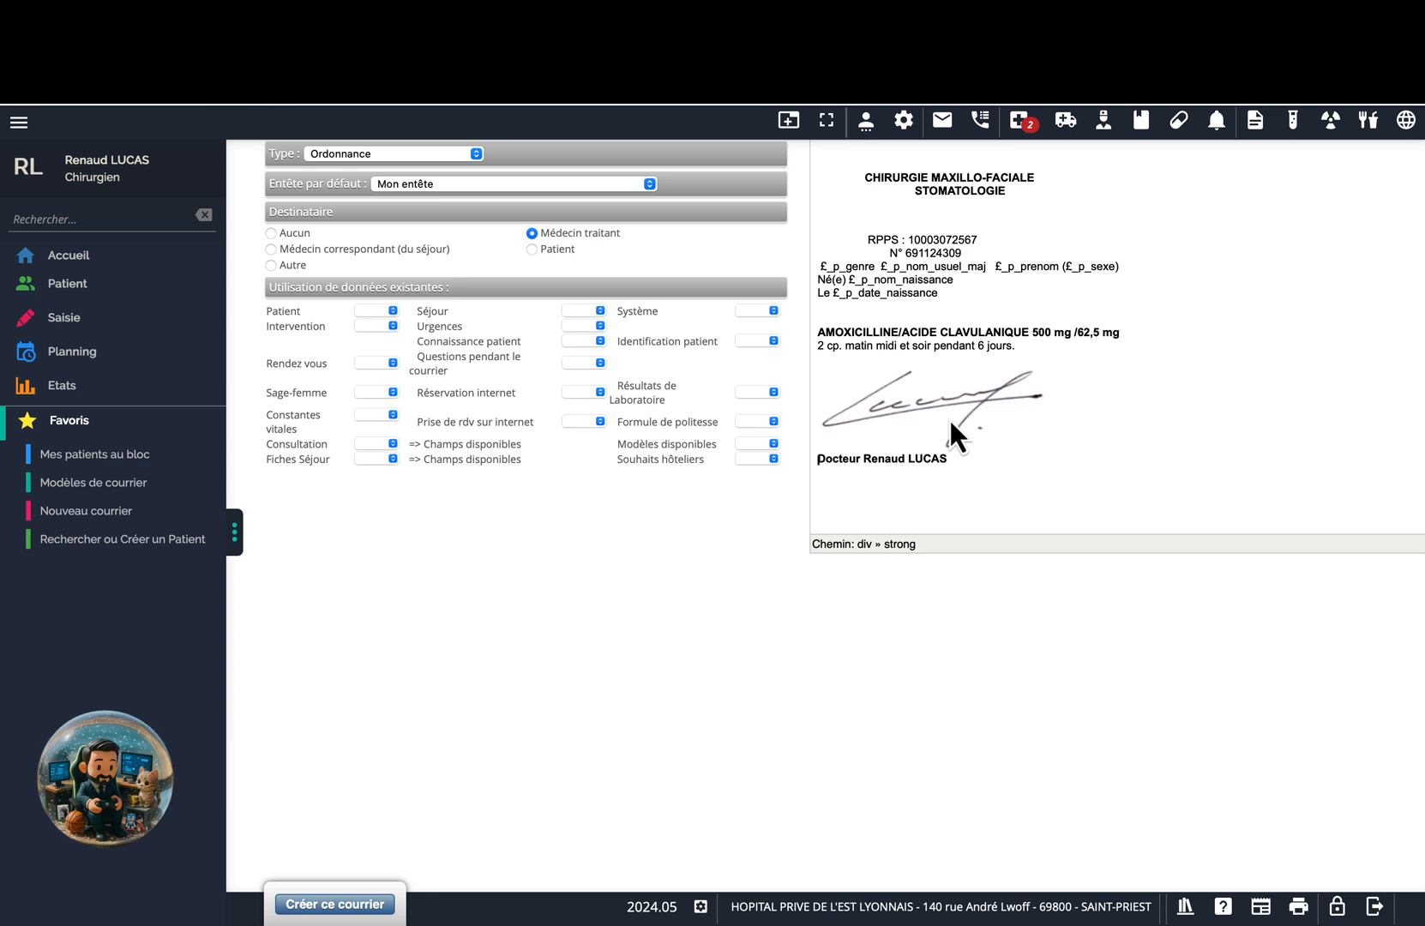
Place the doctor's name line above the signature and delete the duplicate below it.
drag(954, 457, 814, 458)
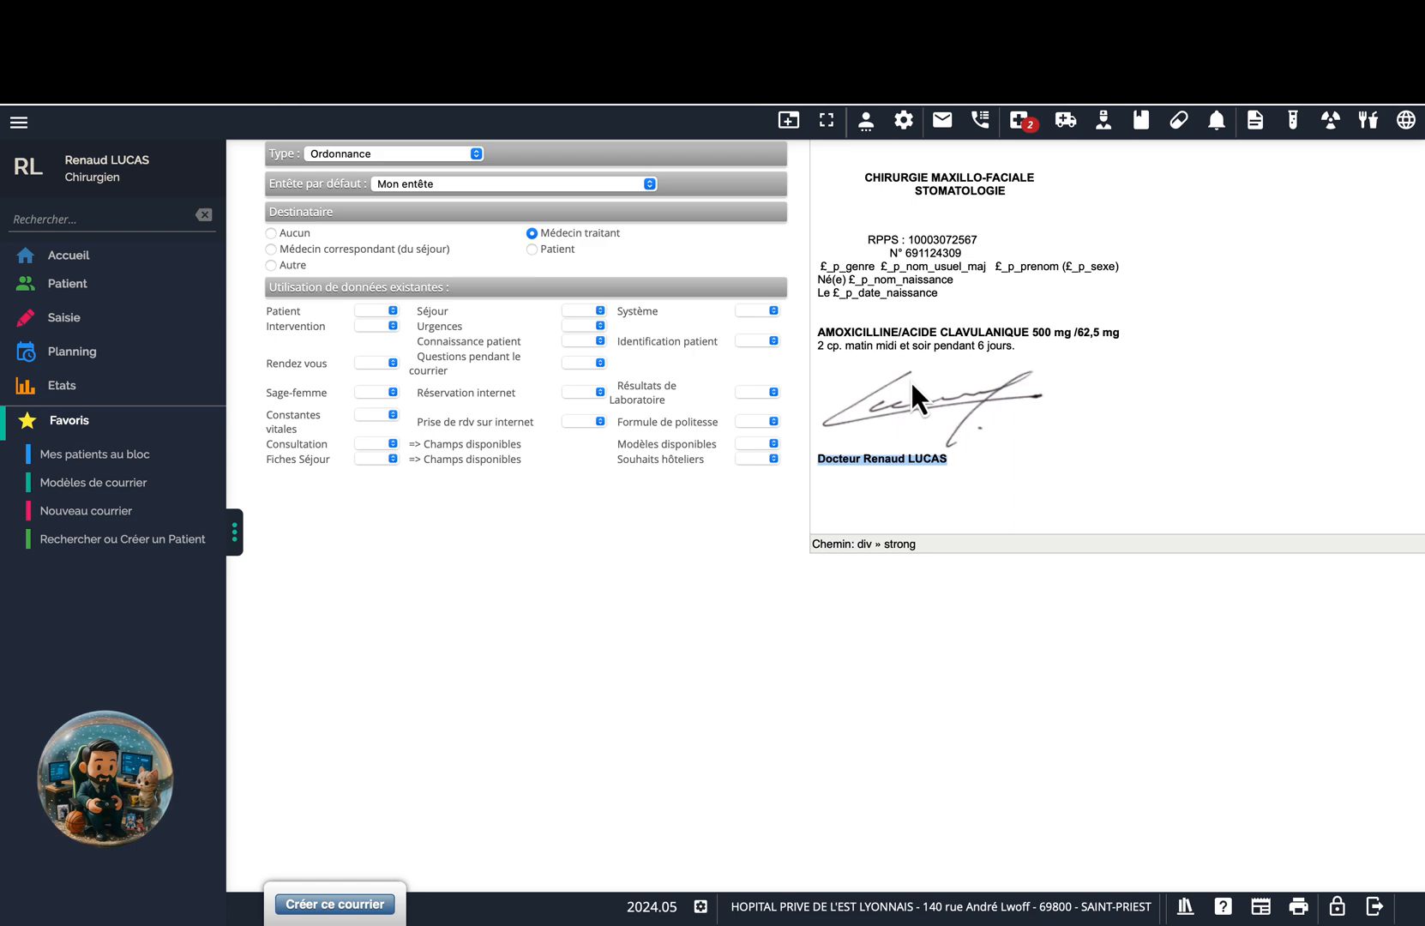
click(1026, 350)
key(Return)
key(Return)
key(Return)
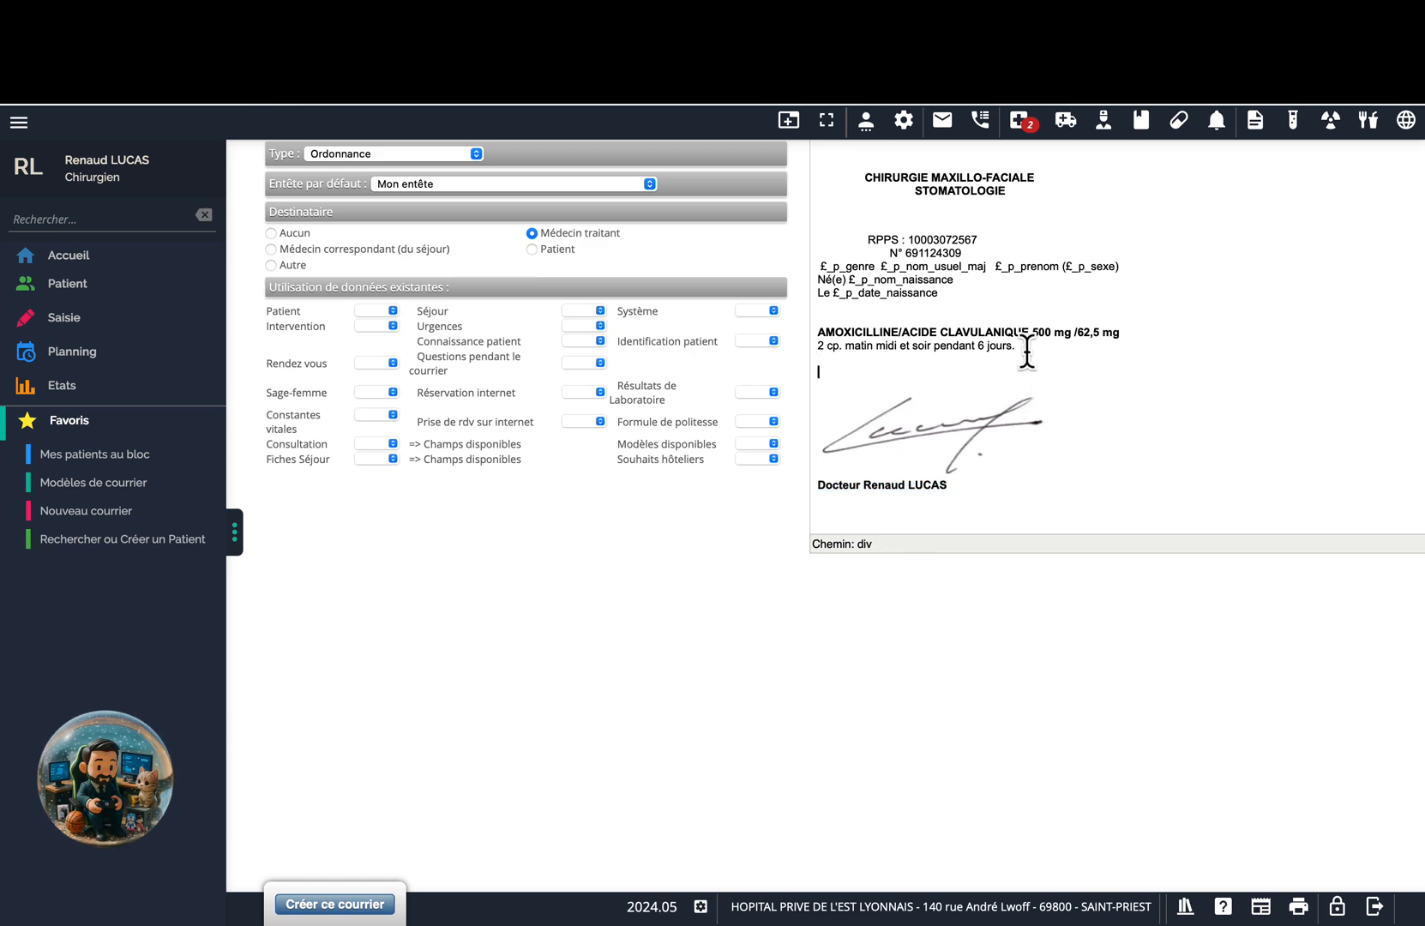
key(super+v)
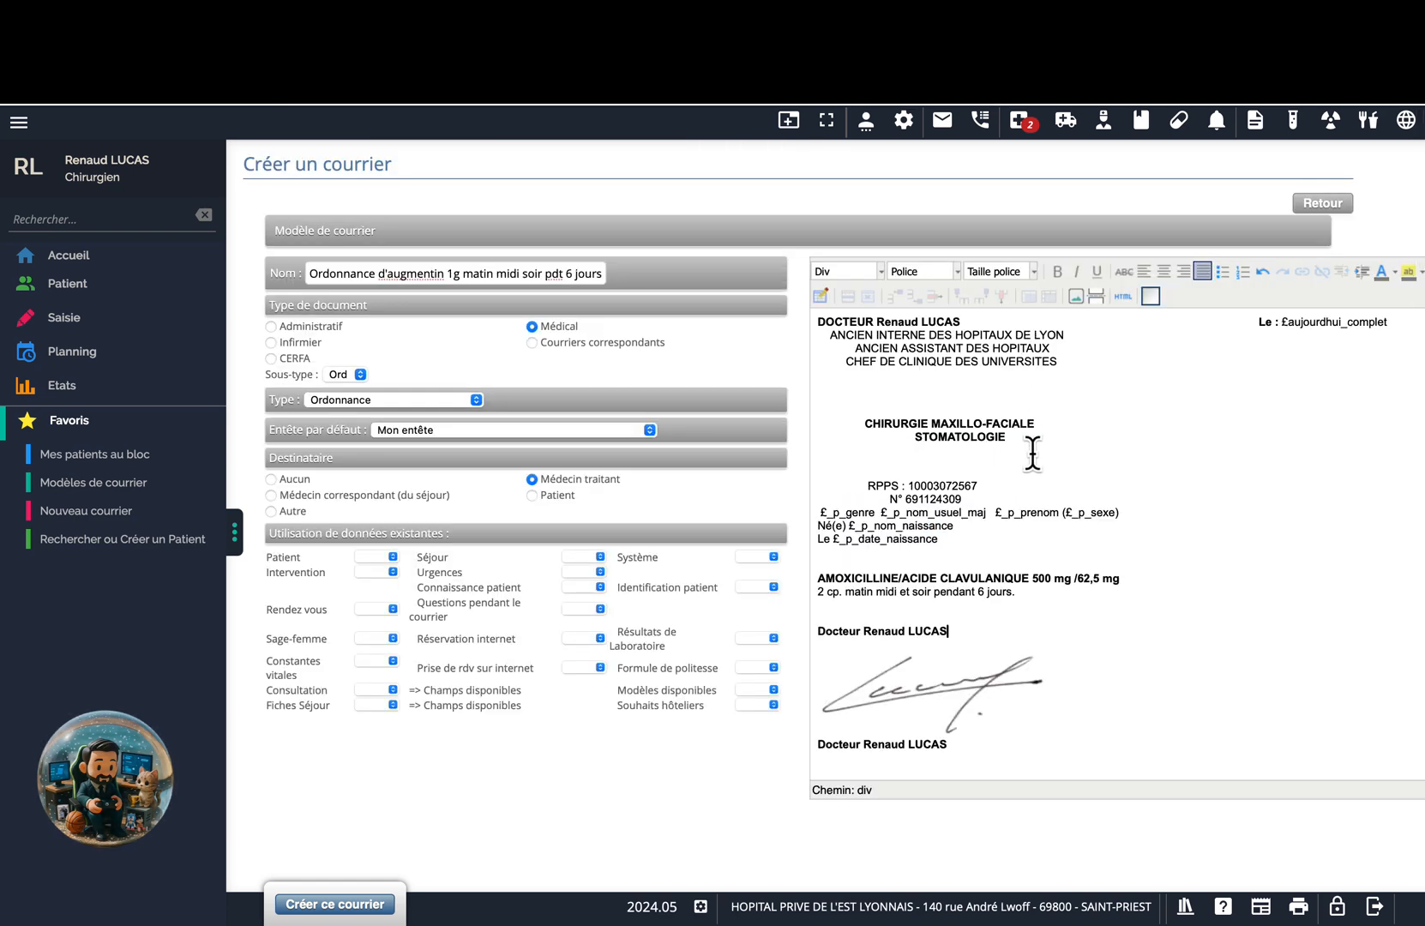
scroll(1026, 350, down, 3)
drag(949, 498, 812, 497)
key(BackSpace)
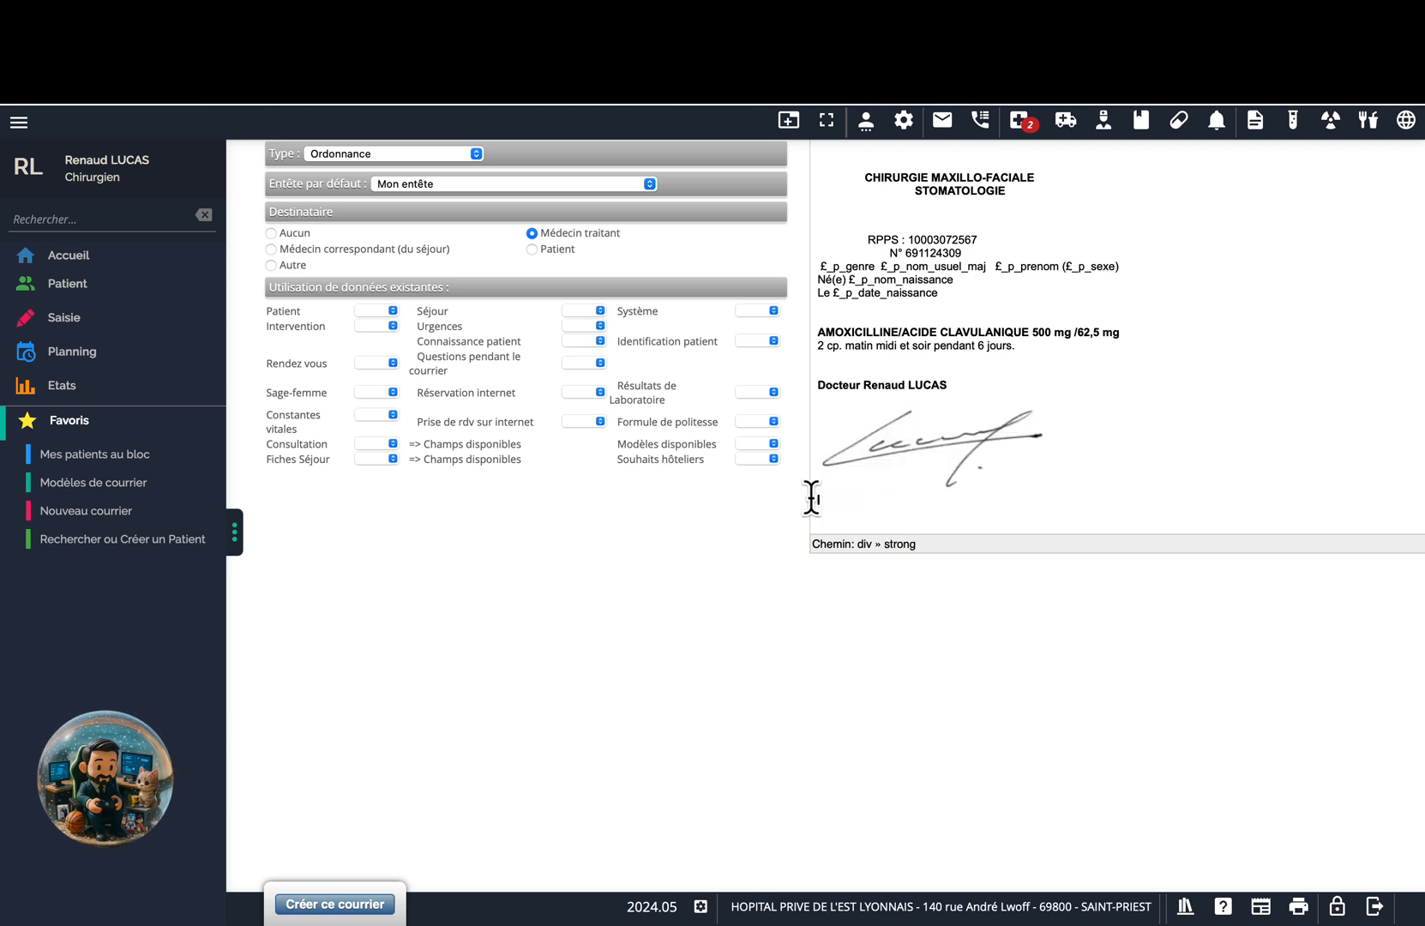
Add spacing to shift the signature and name line toward the right.
click(883, 371)
key(Return)
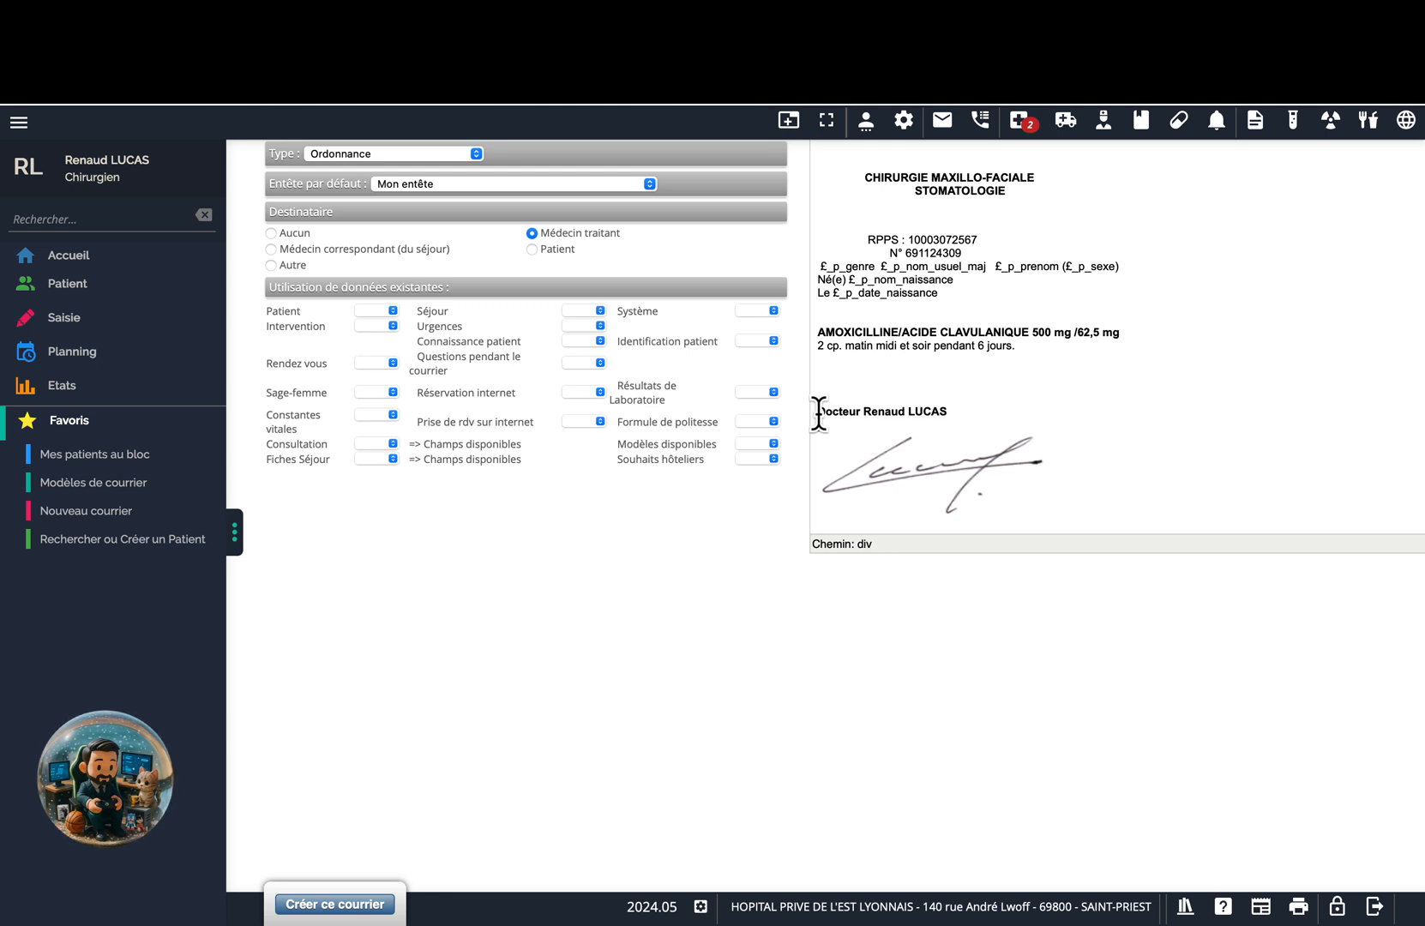
key(Down)
key(Down)
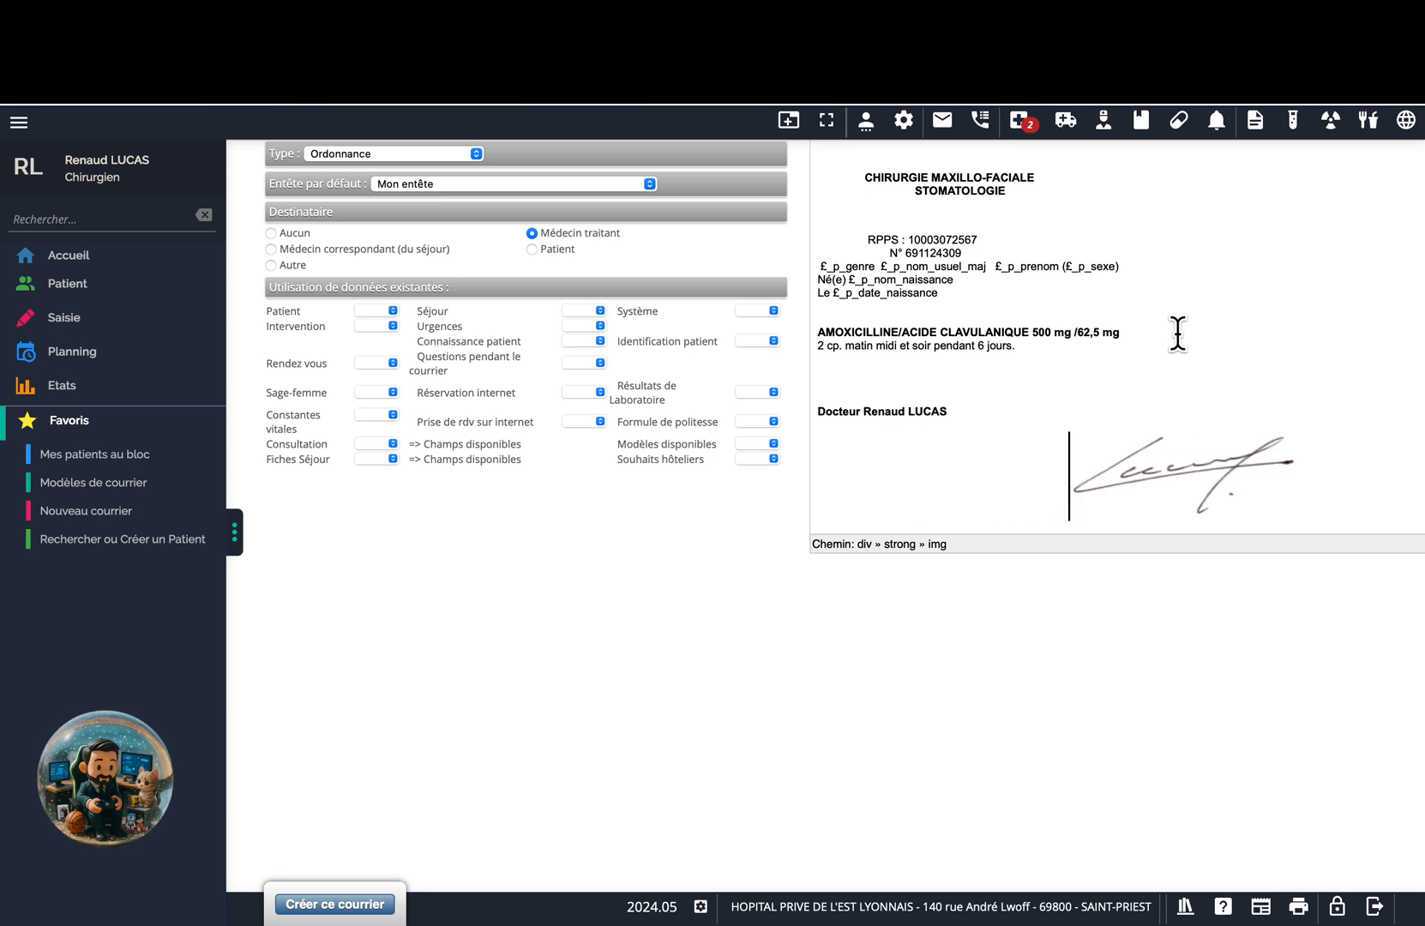
click(819, 412)
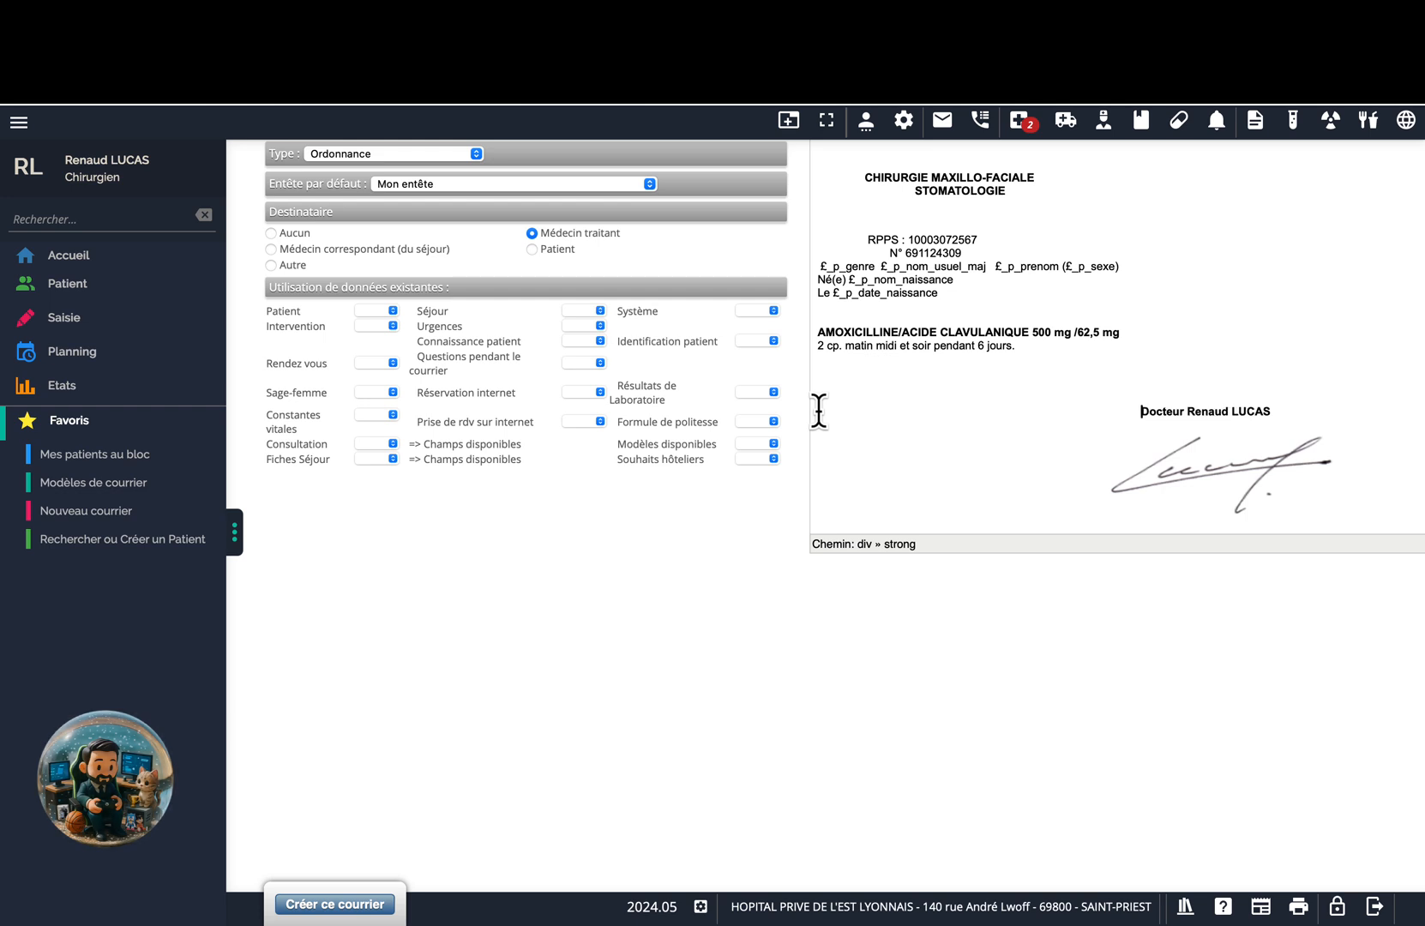
Centre the CHIRURGIE MAXILLO-FACIALE and STOMATOLOGIE lines and remove the extra spaces before STOMATOLOGIE.
scroll(898, 397, up, 3)
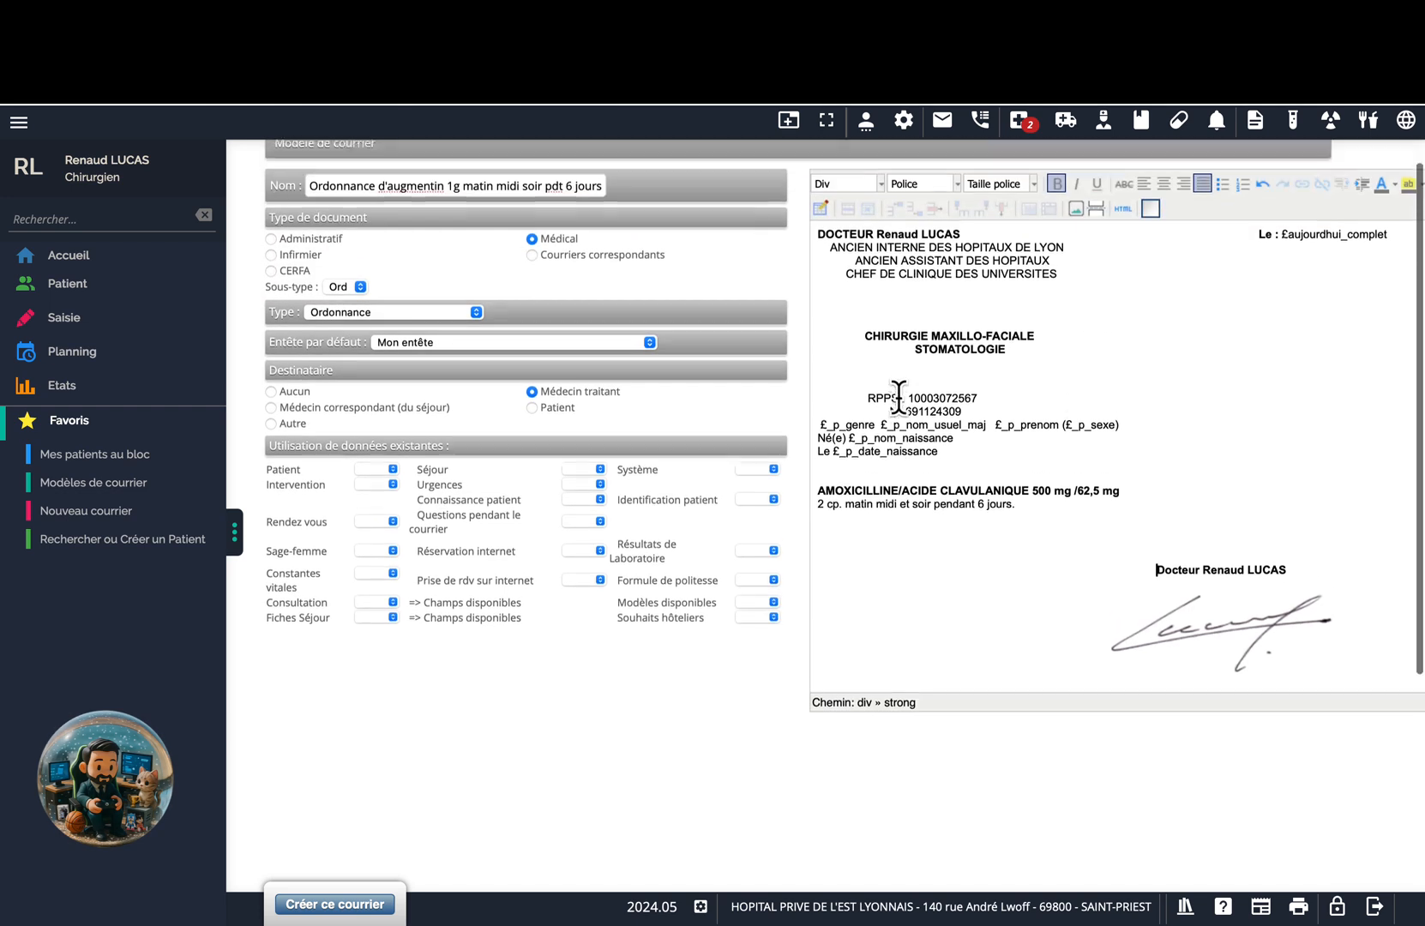
click(1020, 355)
drag(1020, 356, 861, 338)
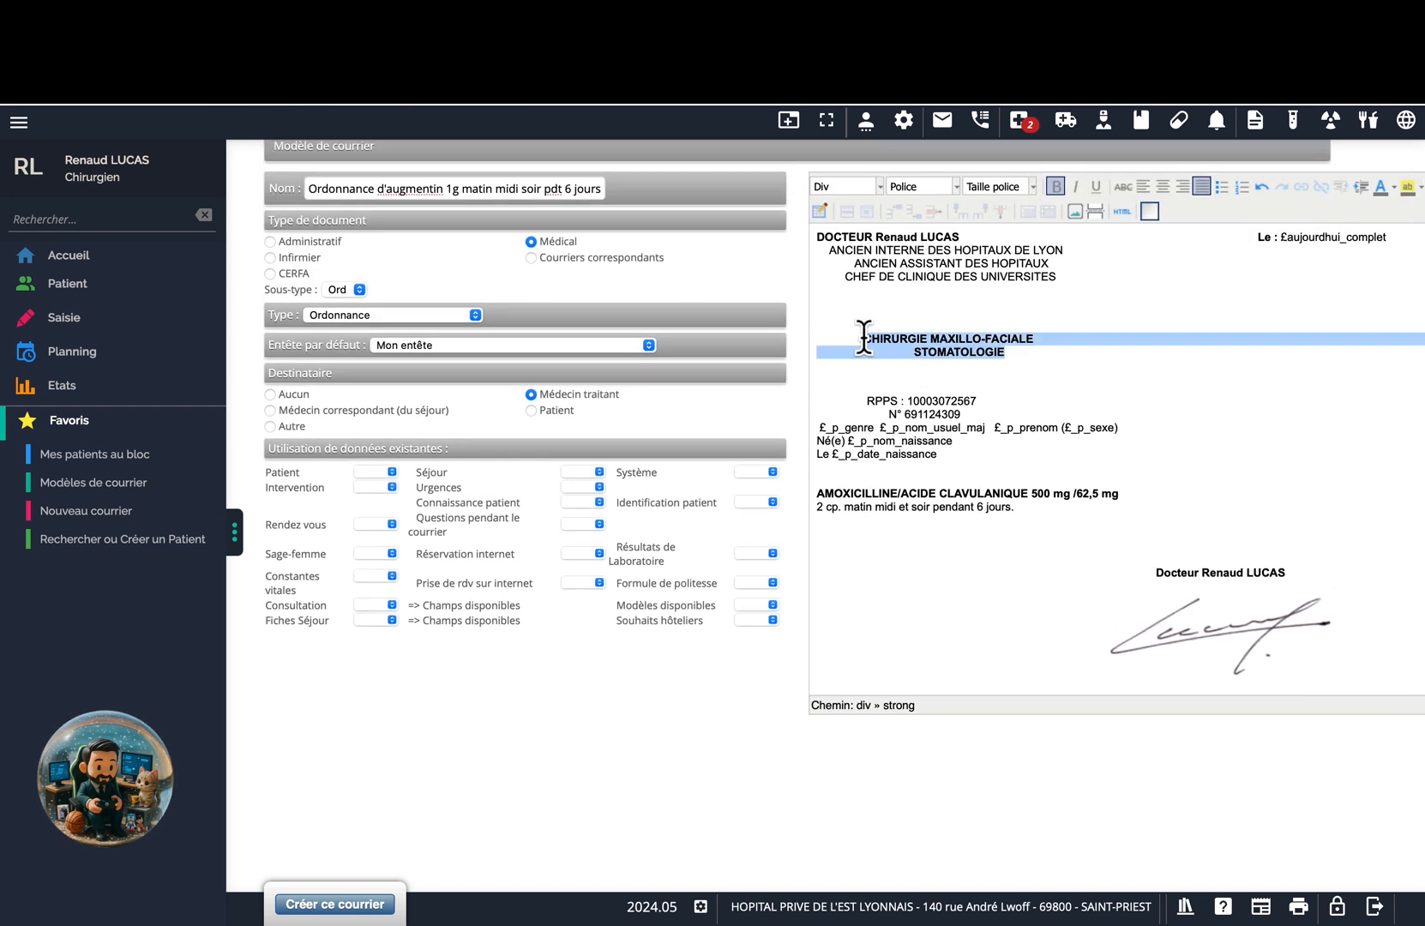
click(1163, 189)
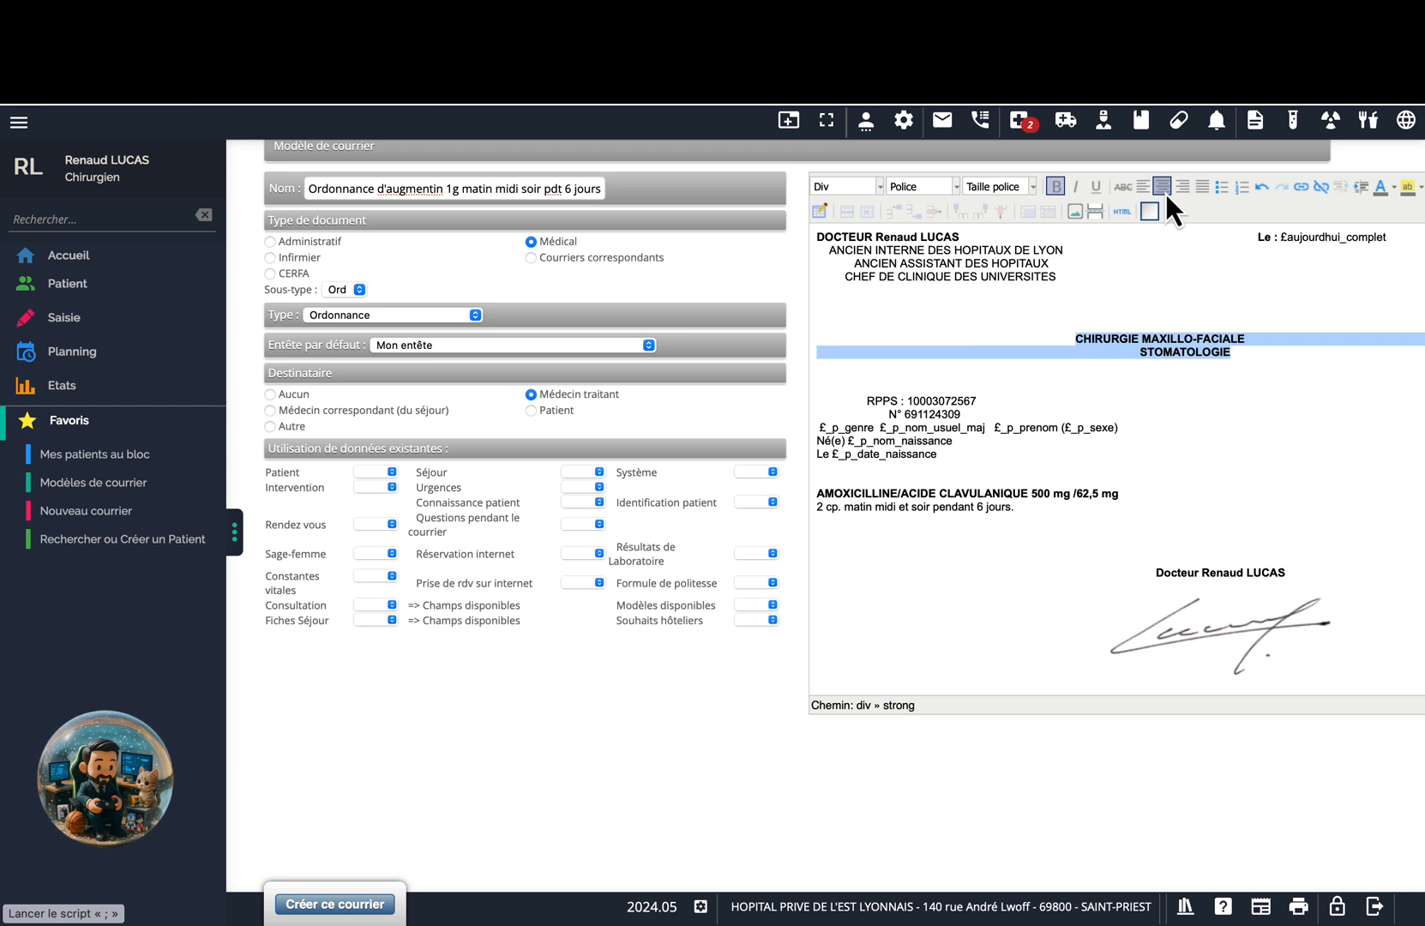
click(1123, 368)
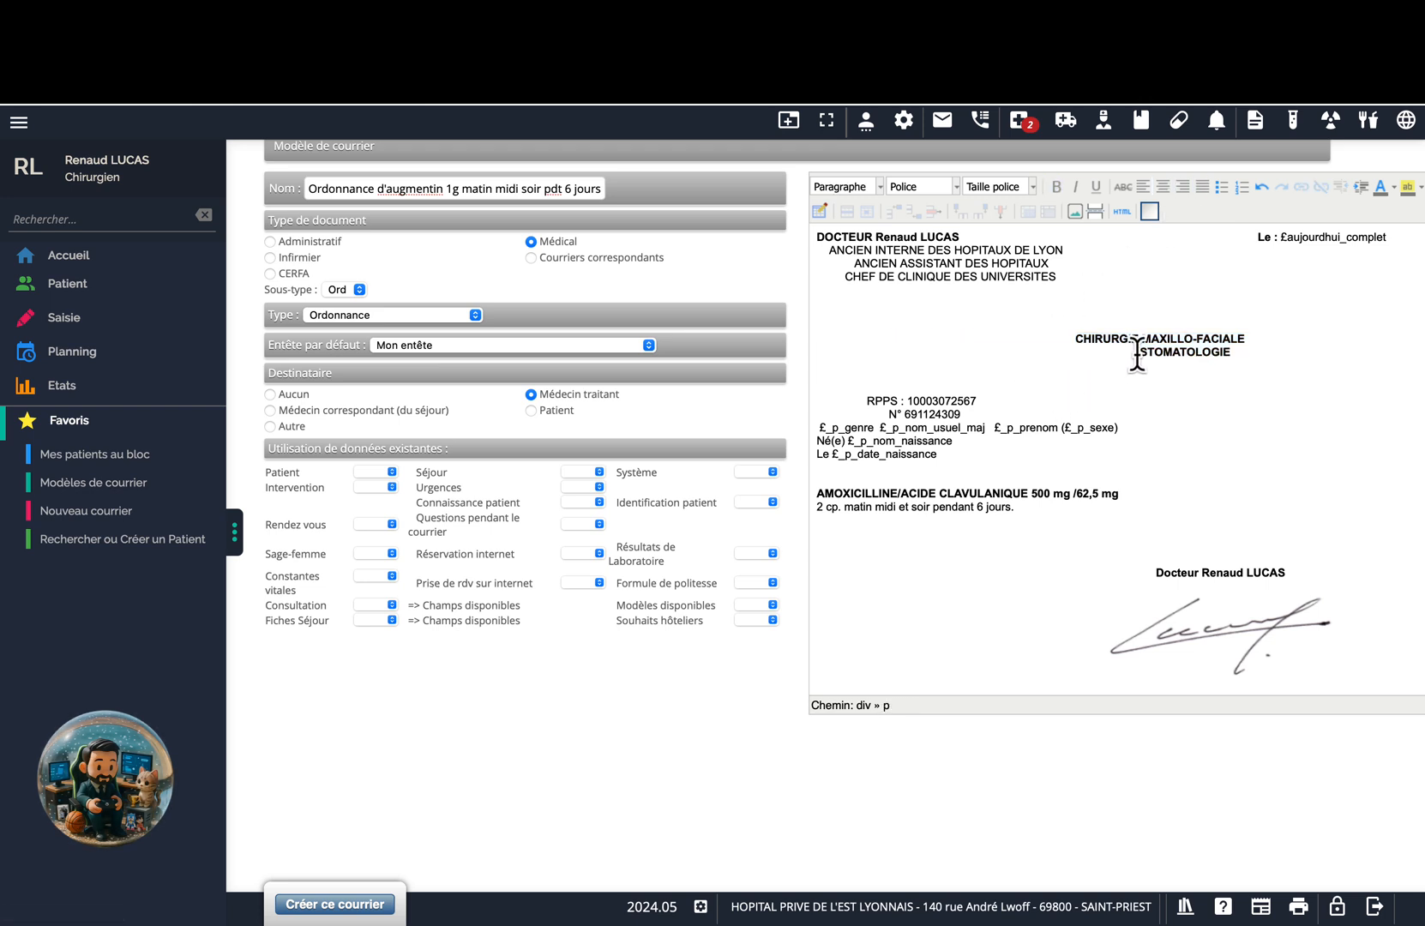
click(1135, 352)
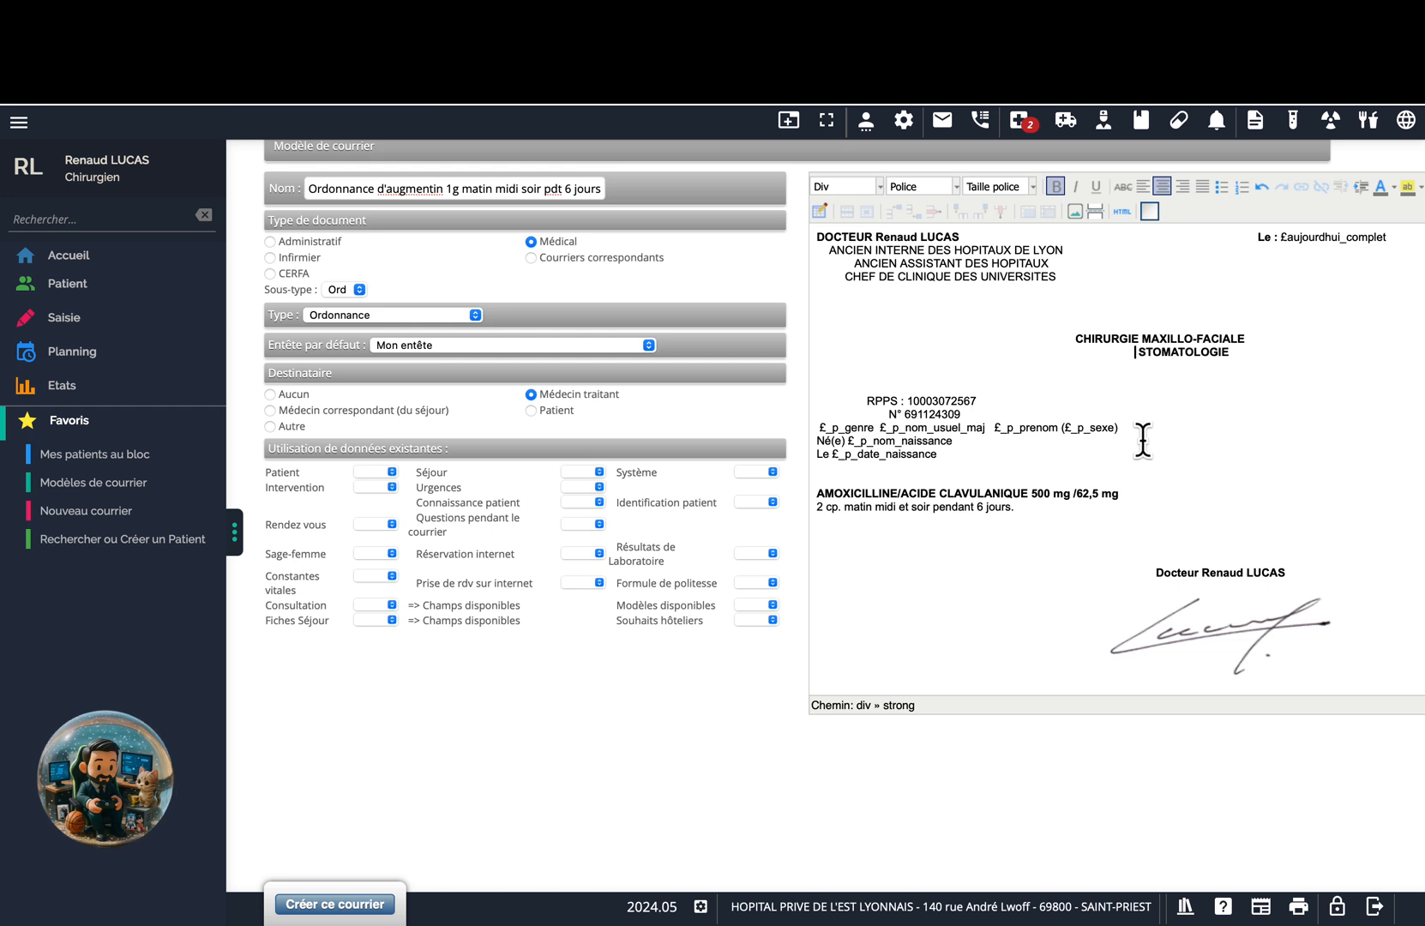
key(BackSpace)
key(BackSpace)
key(BackSpace)
key(BackSpace)
key(BackSpace)
key(BackSpace)
key(BackSpace)
key(BackSpace)
key(BackSpace)
key(BackSpace)
Move the RPPS and N° lines to a new line just below the doctor's name.
drag(865, 401, 958, 408)
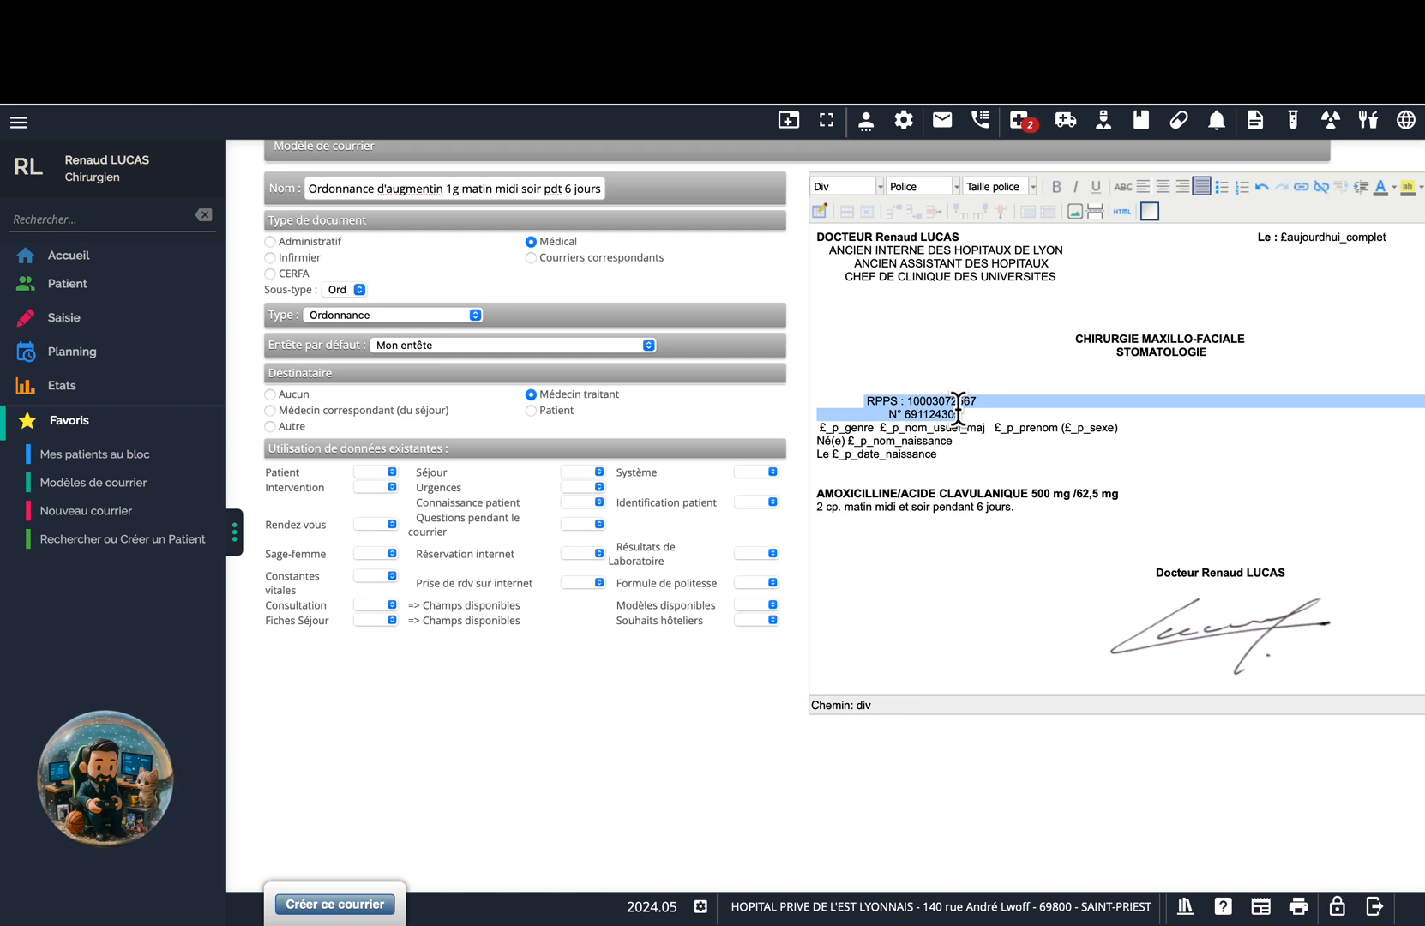
key(BackSpace)
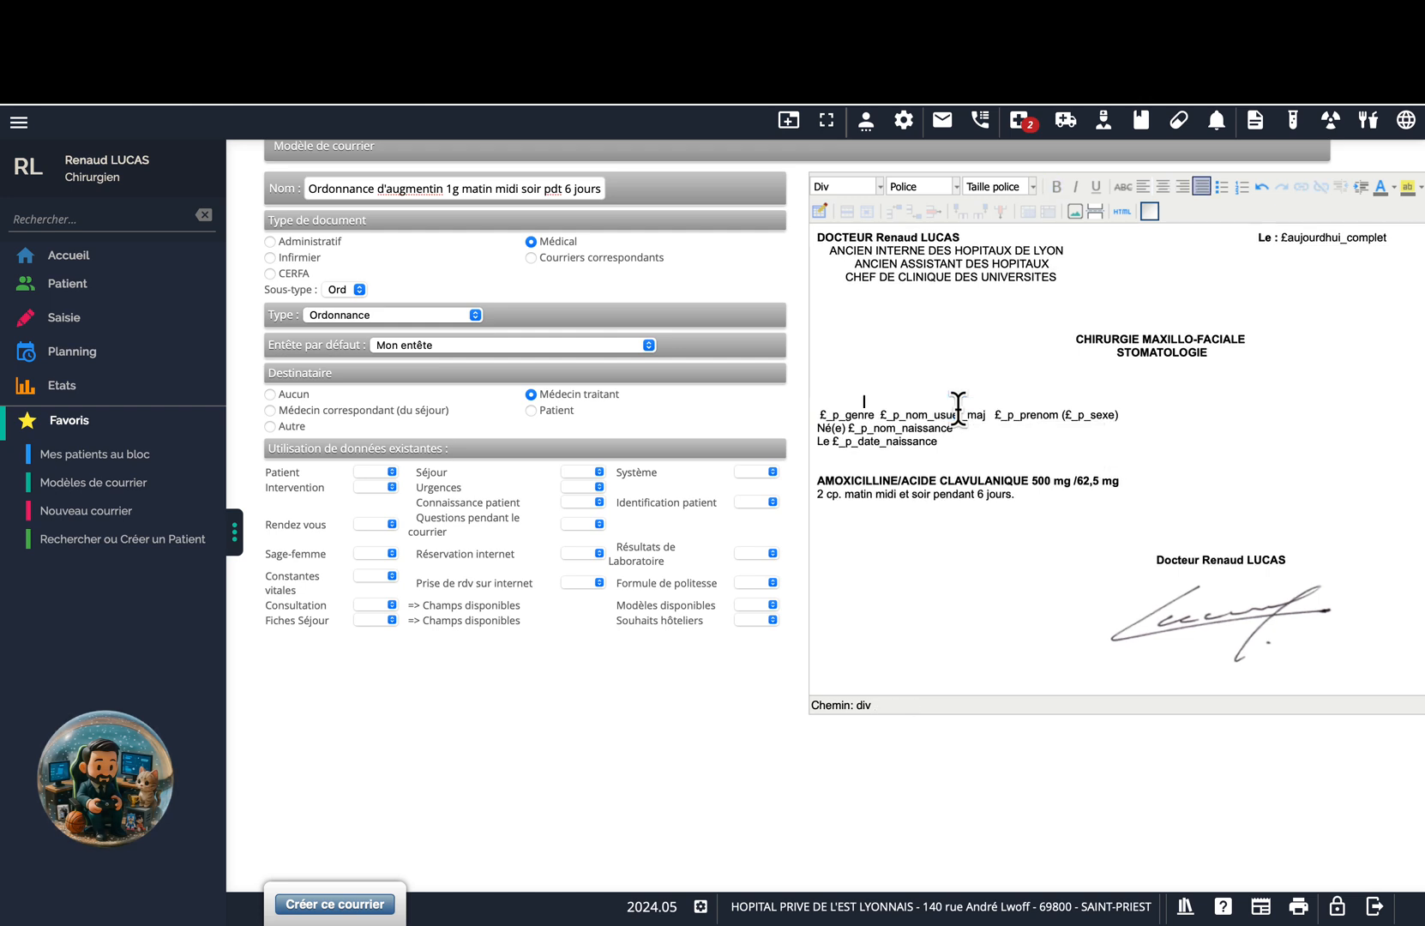
click(1205, 570)
click(1300, 554)
key(Return)
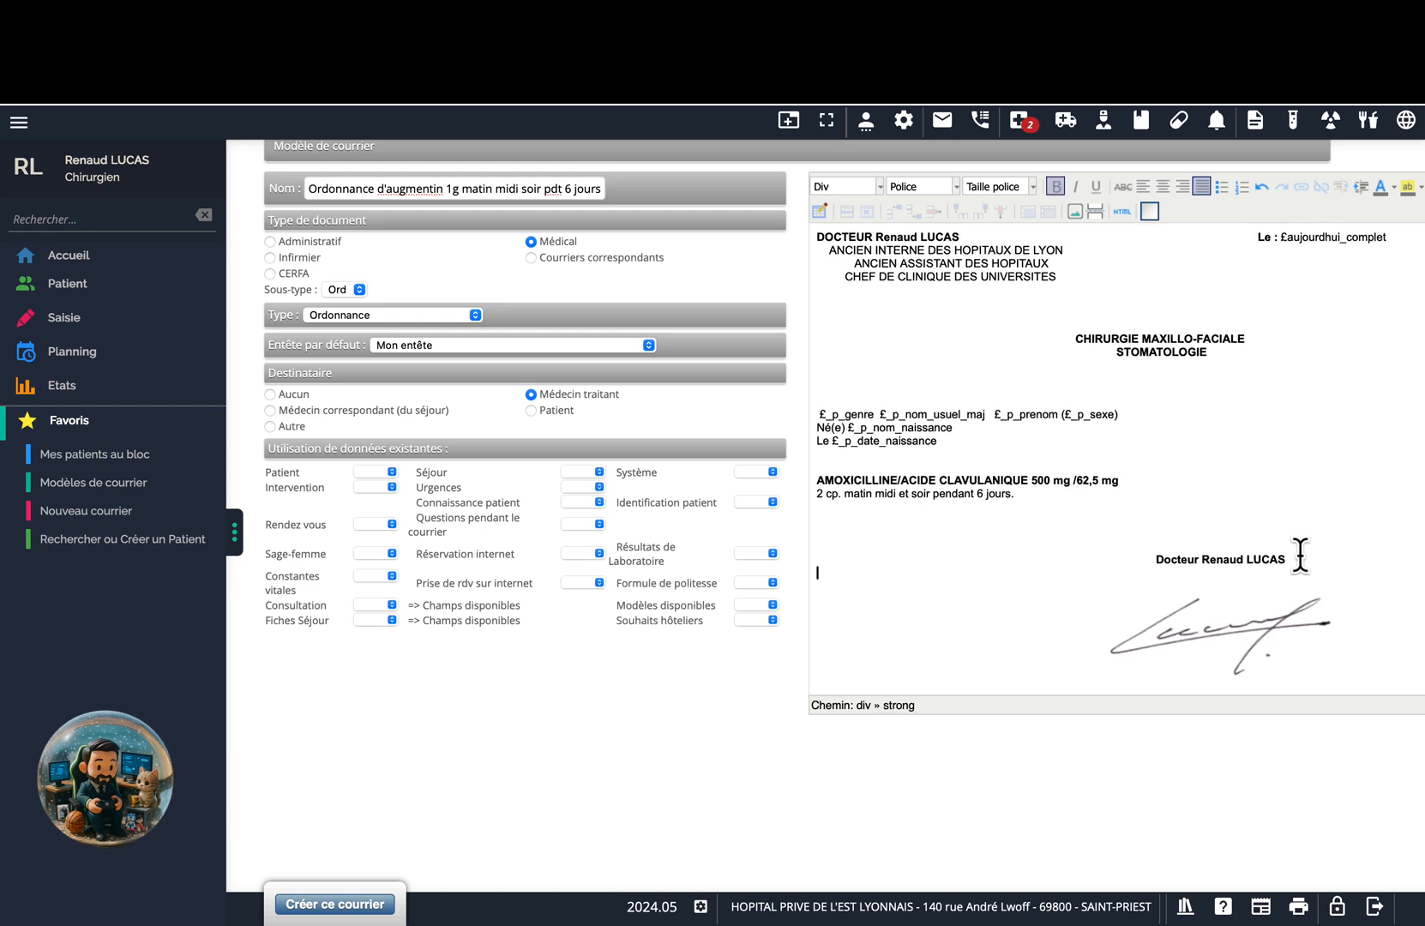
key(ctrl+v)
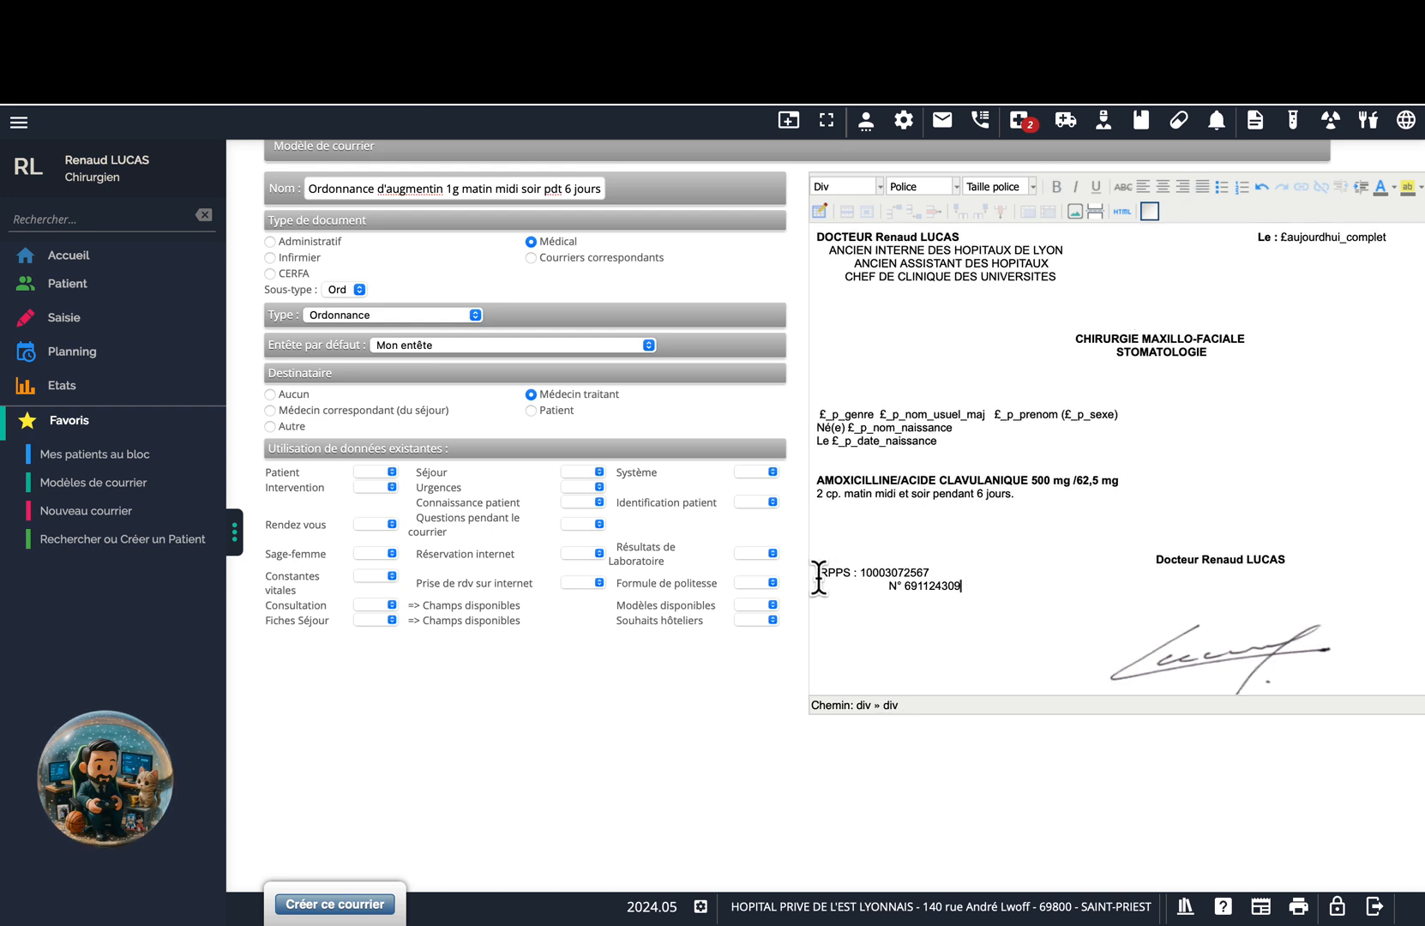
Adjust the leading spaces so the RPPS and N° lines align under the name.
click(818, 576)
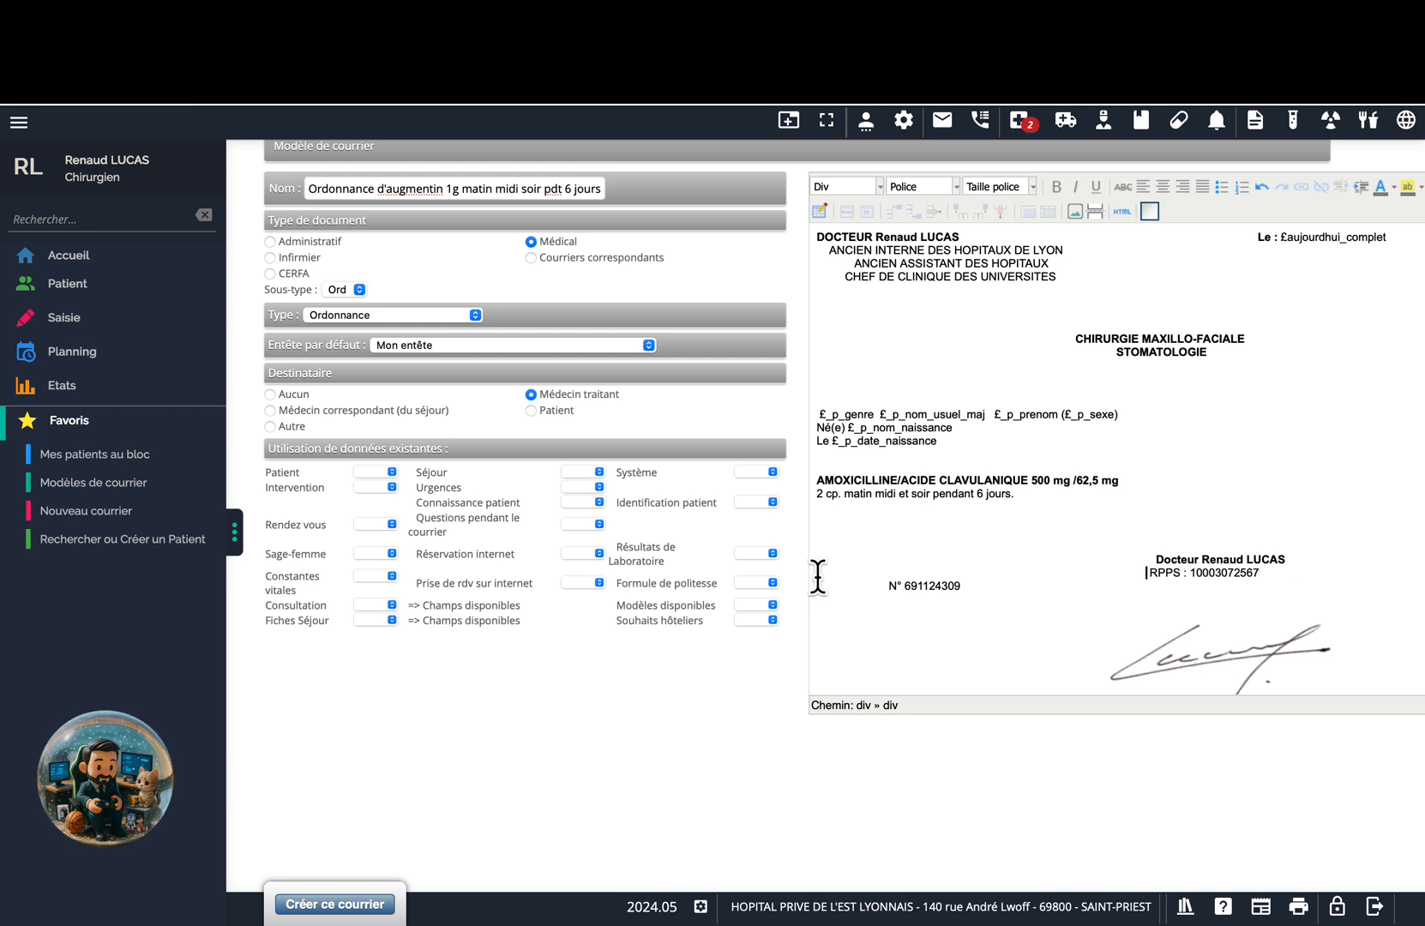
key(BackSpace)
click(891, 585)
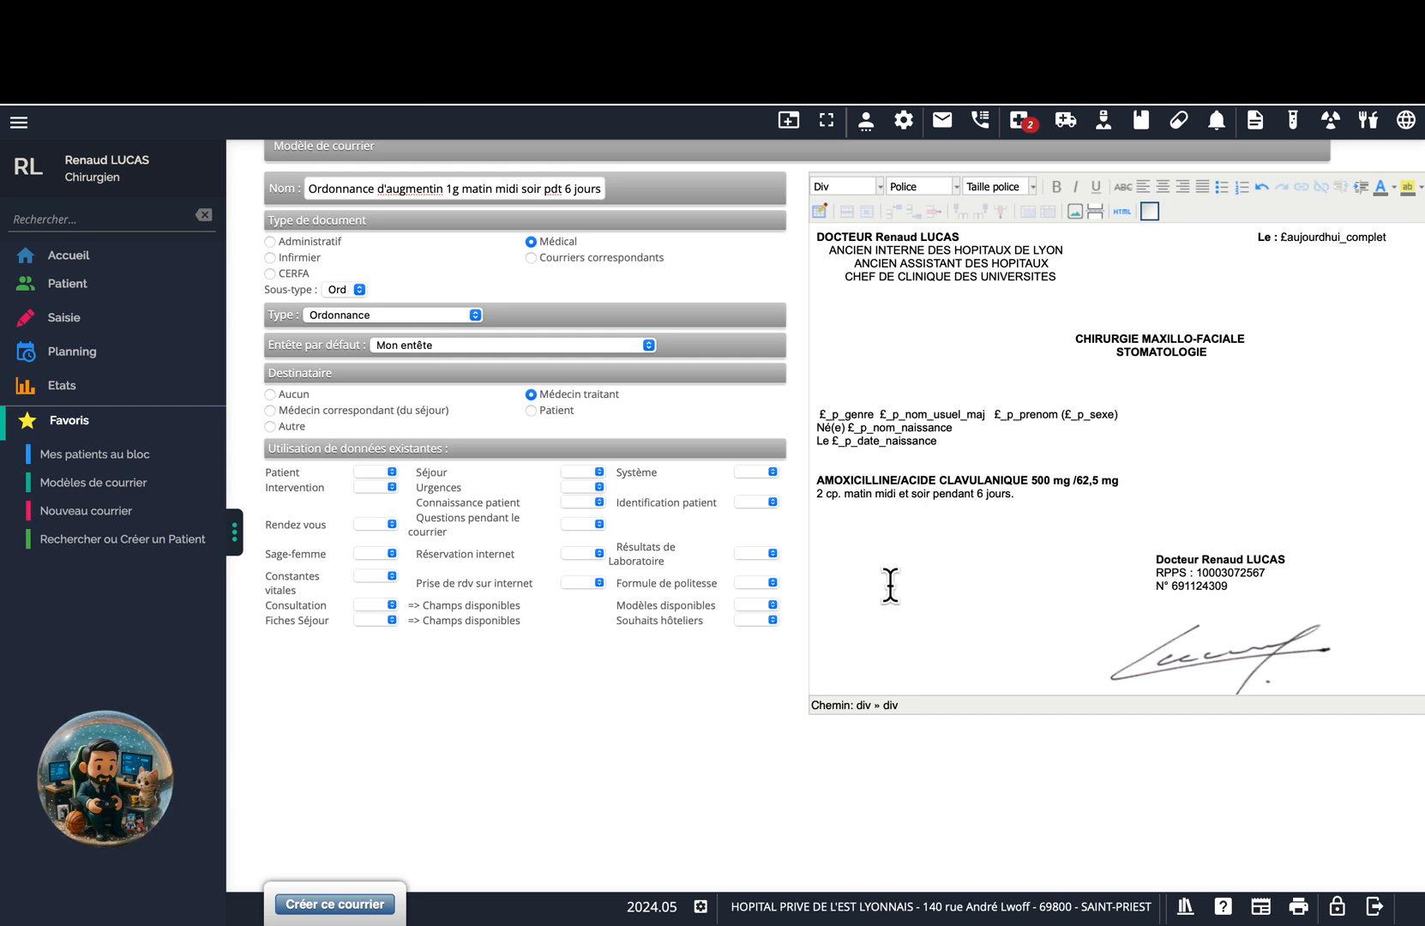
scroll(869, 553, up, 2)
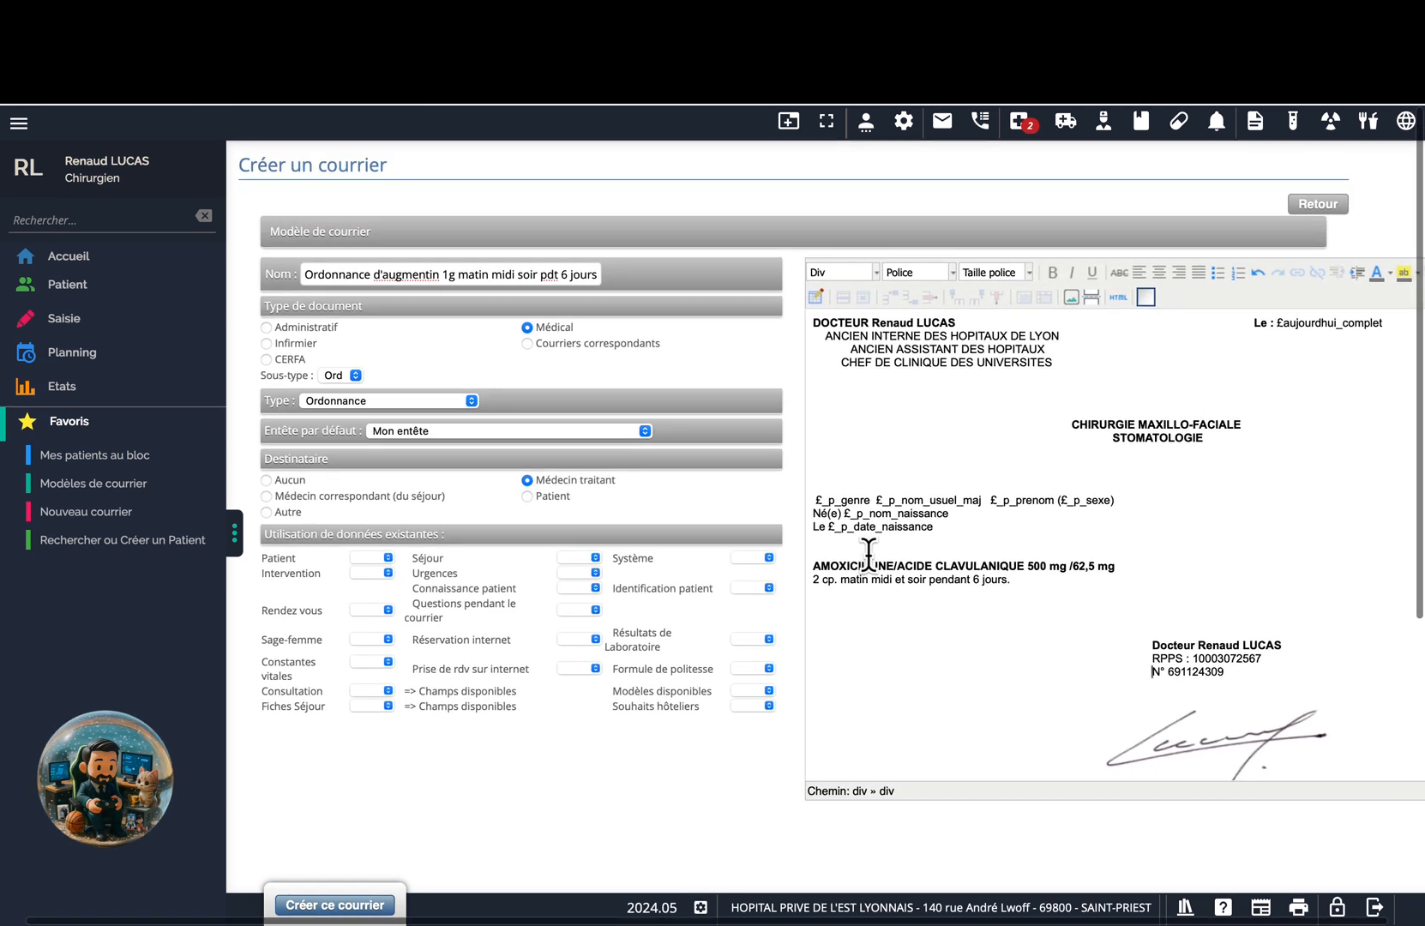
Pull the ANCIEN INTERNE, ANCIEN ASSISTANT and CHEF DE CLINIQUE lines flush to the left margin.
scroll(868, 553, right, 2)
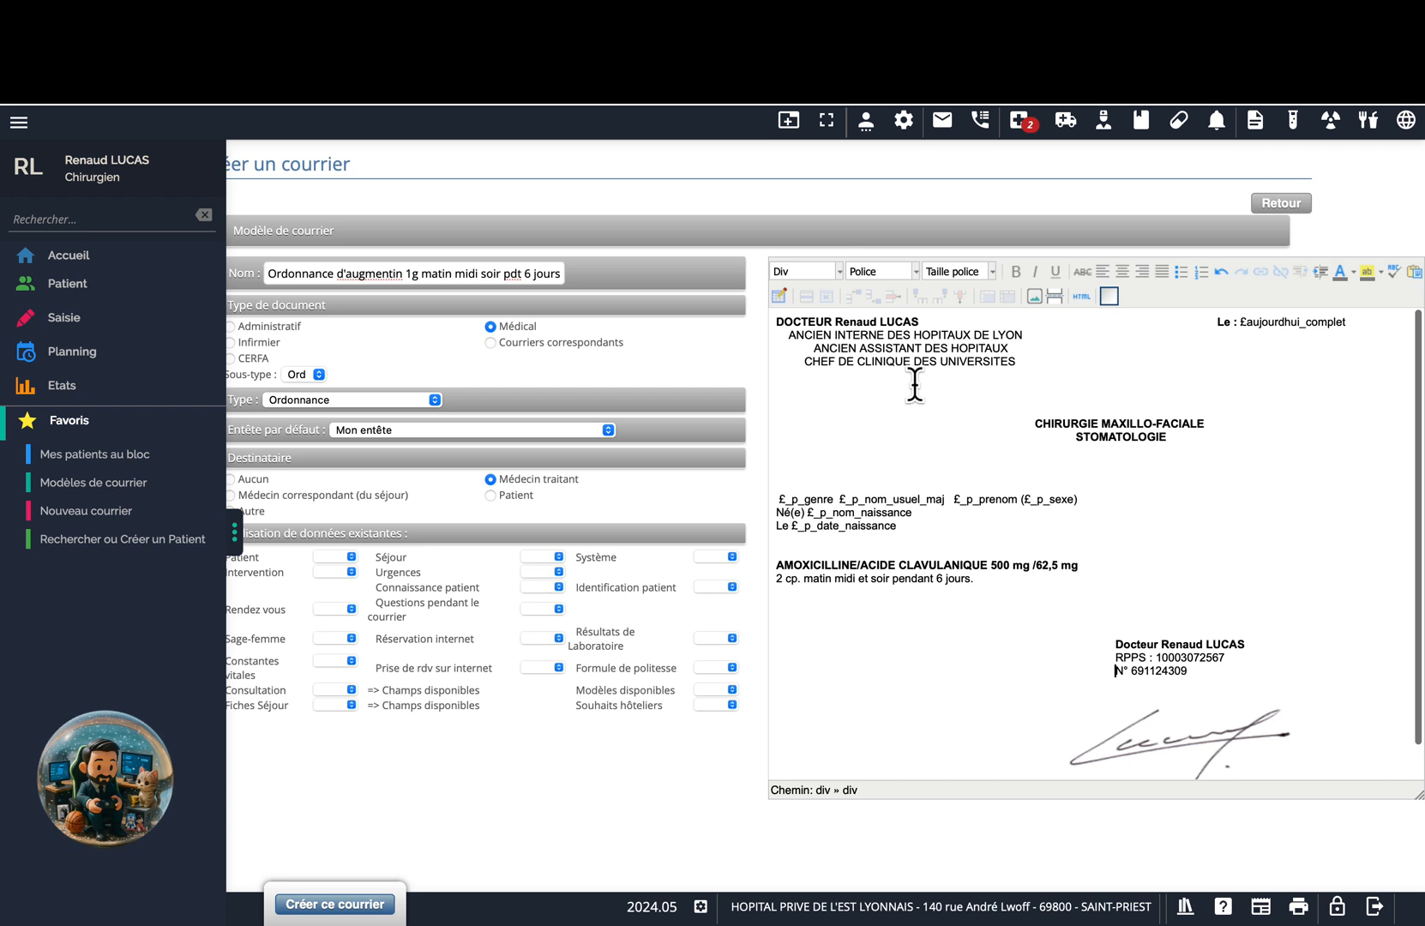
click(787, 335)
key(BackSpace)
key(BackSpace)
key(BackSpace)
key(BackSpace)
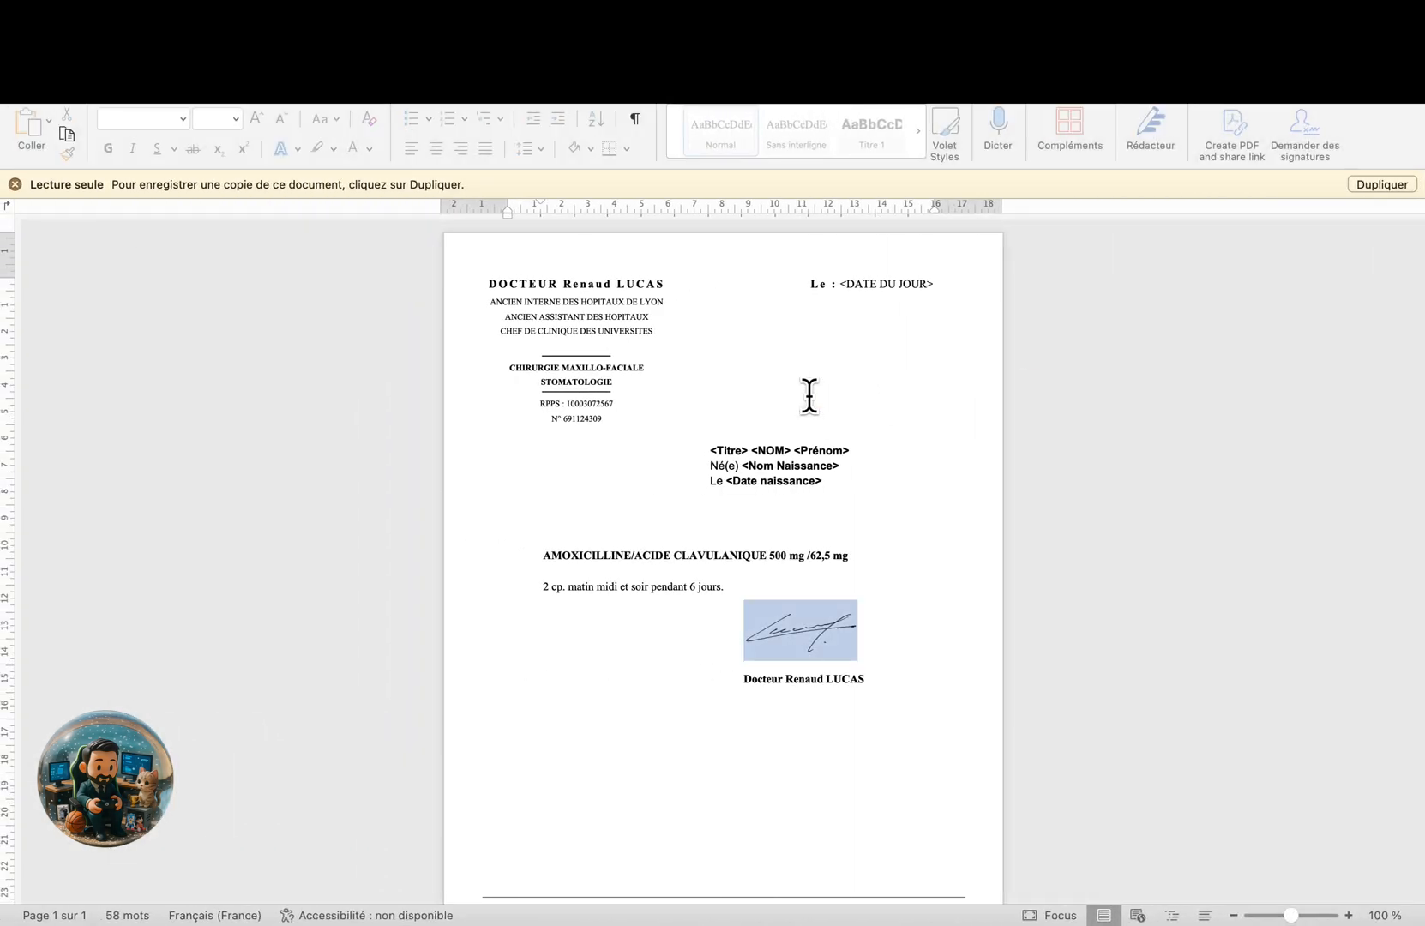
key(ctrl+Right)
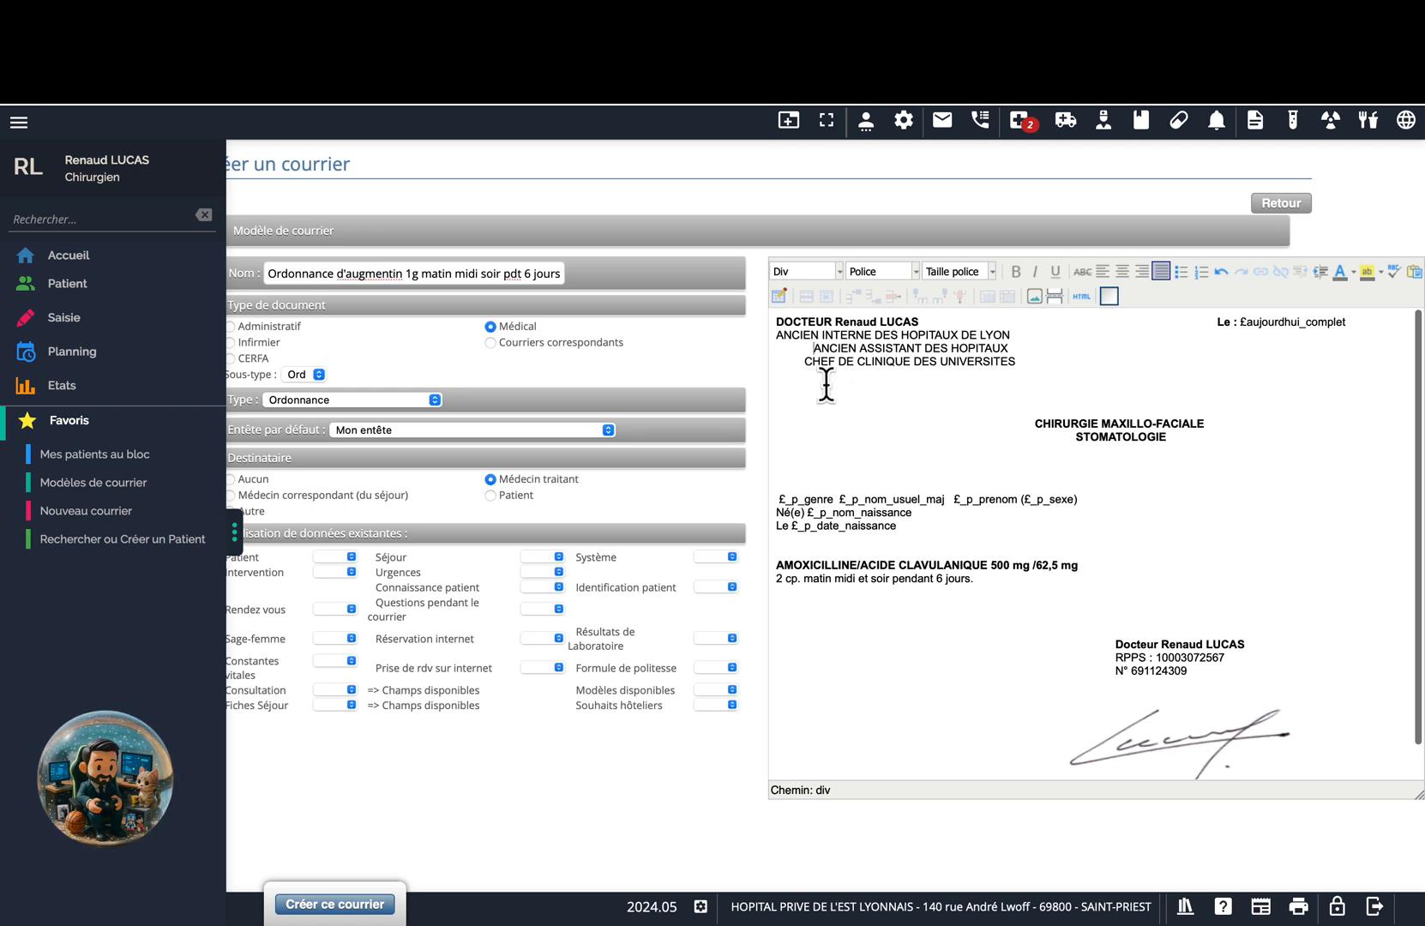
key(BackSpace)
key(BackSpace)
key(BackSpace)
key(BackSpace)
key(BackSpace)
key(BackSpace)
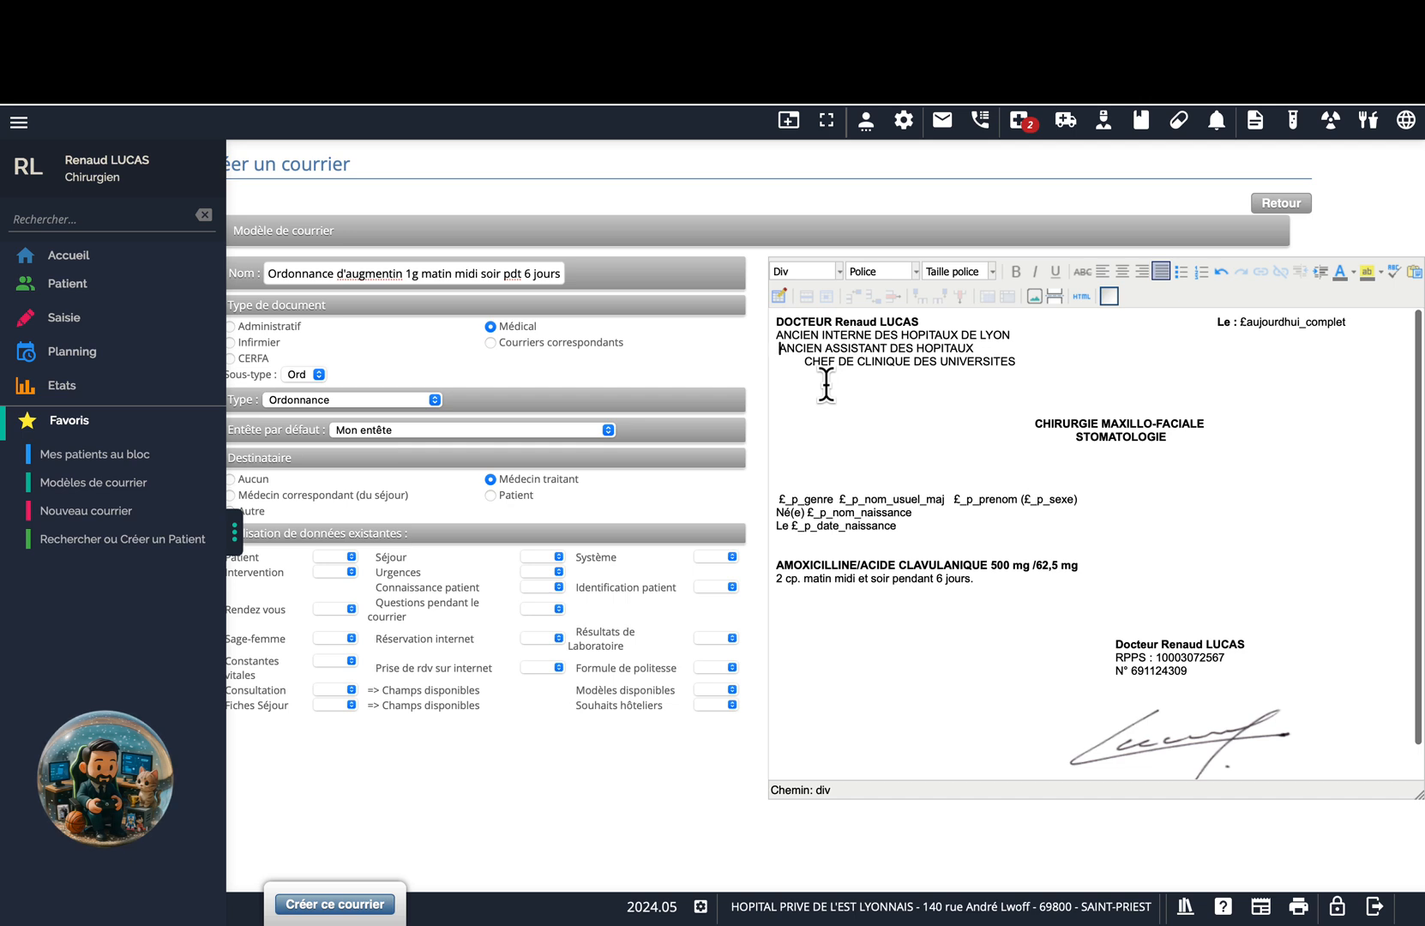
key(BackSpace)
click(804, 361)
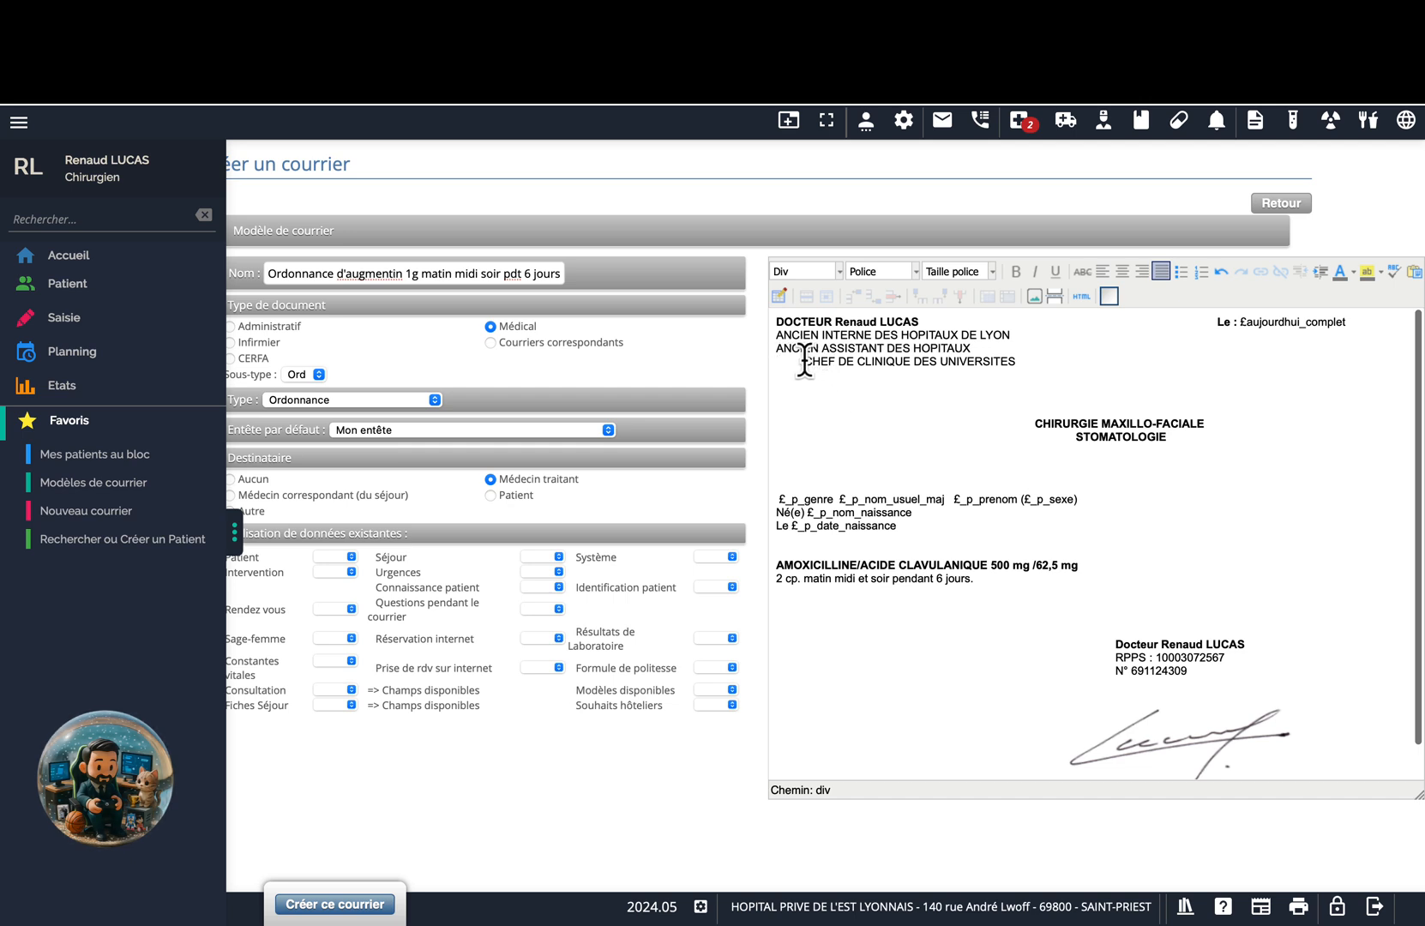
key(BackSpace)
key(BackSpace)
key(BackSpace)
key(BackSpace)
key(BackSpace)
key(BackSpace)
key(BackSpace)
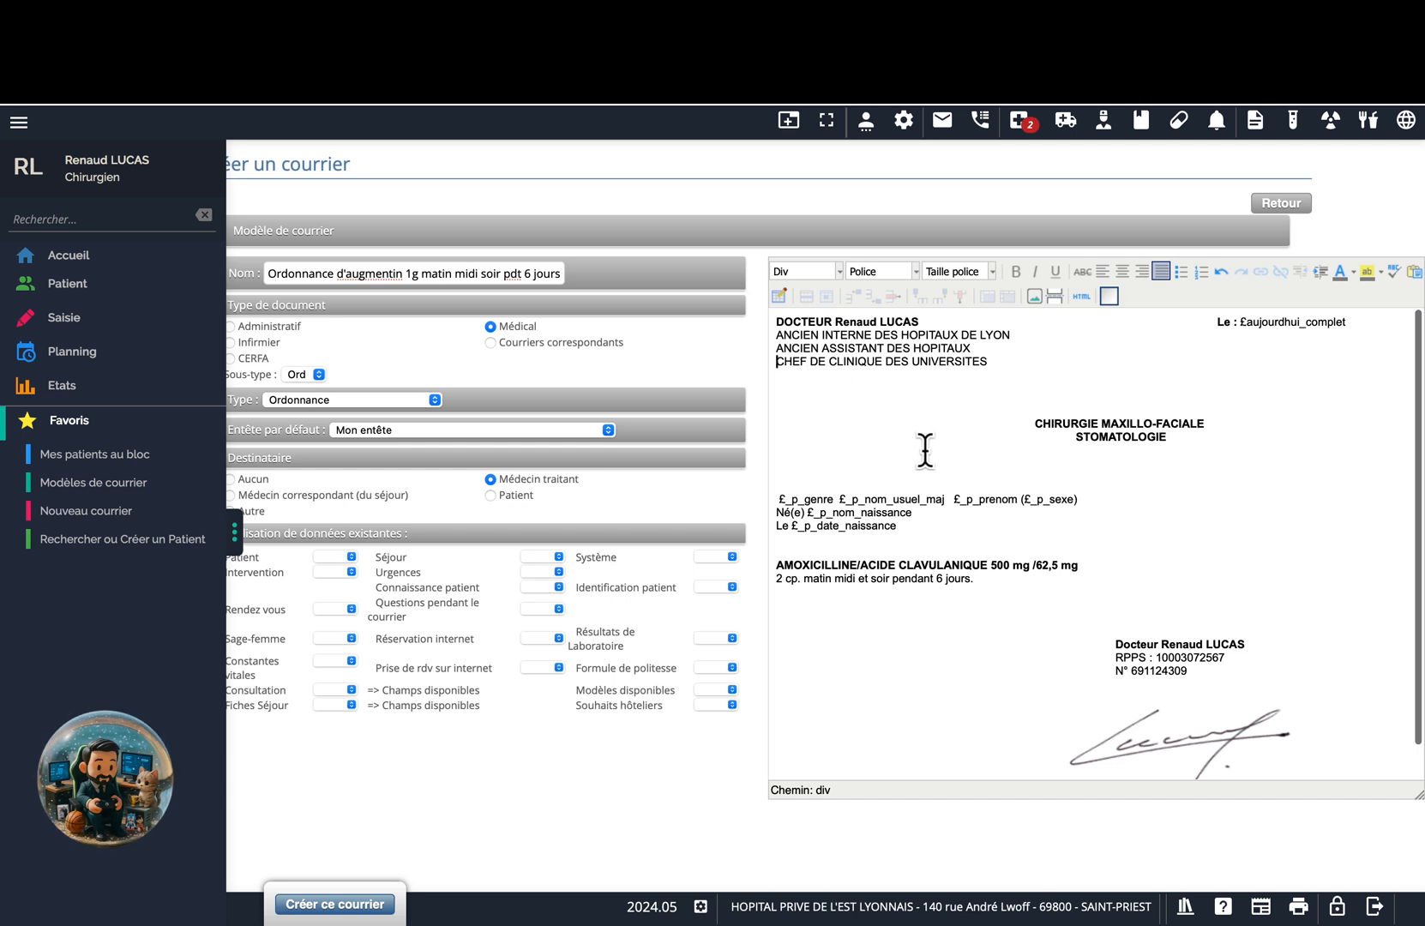
Compare the STOMATOLOGIE heading area against the Word letter's layout.
drag(929, 465, 939, 437)
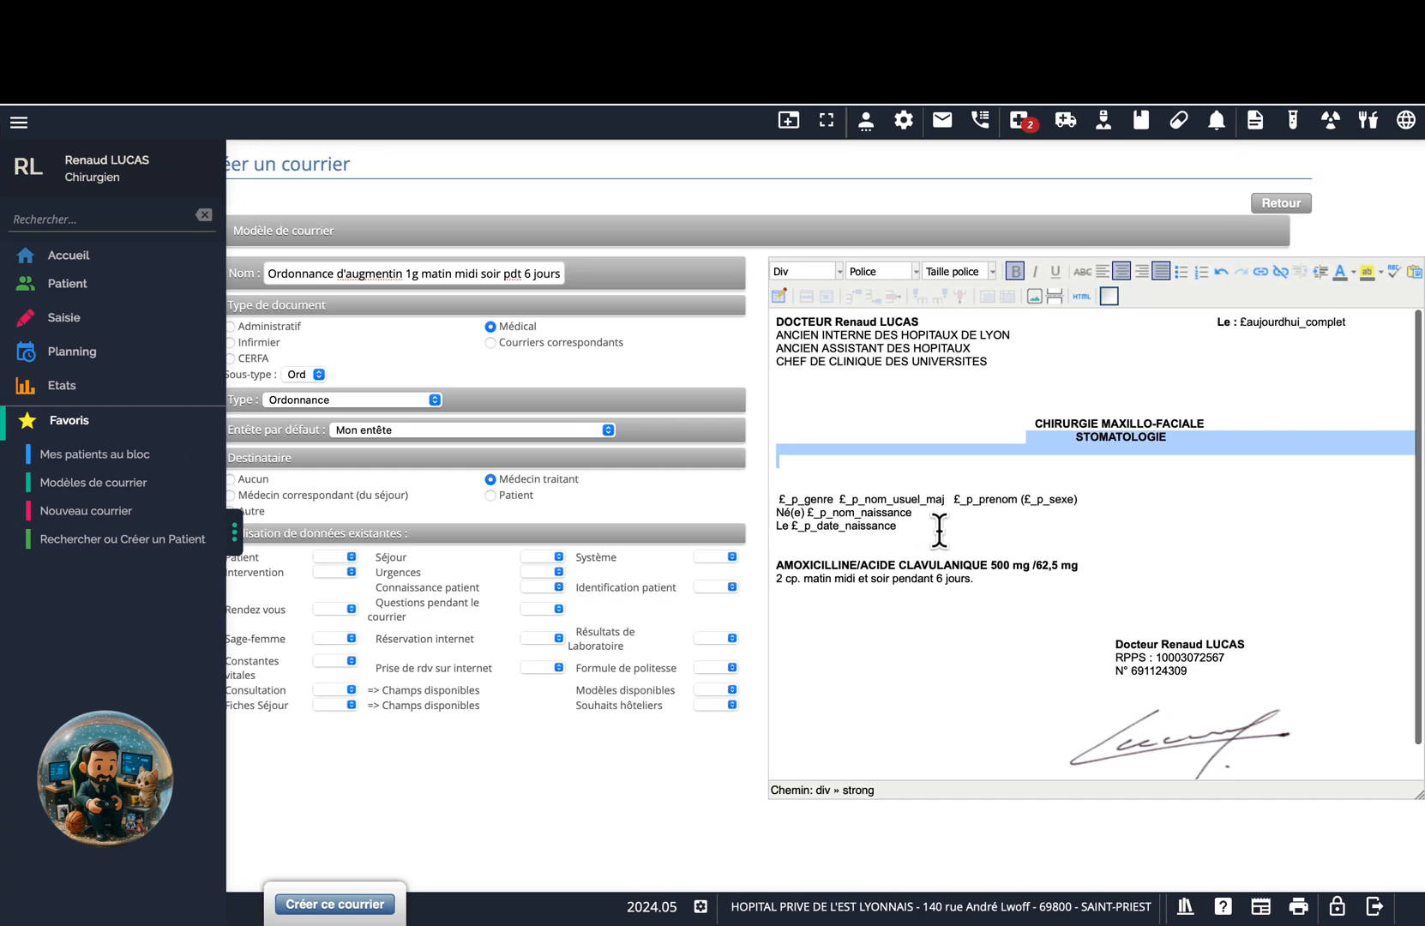
key(ctrl+Left)
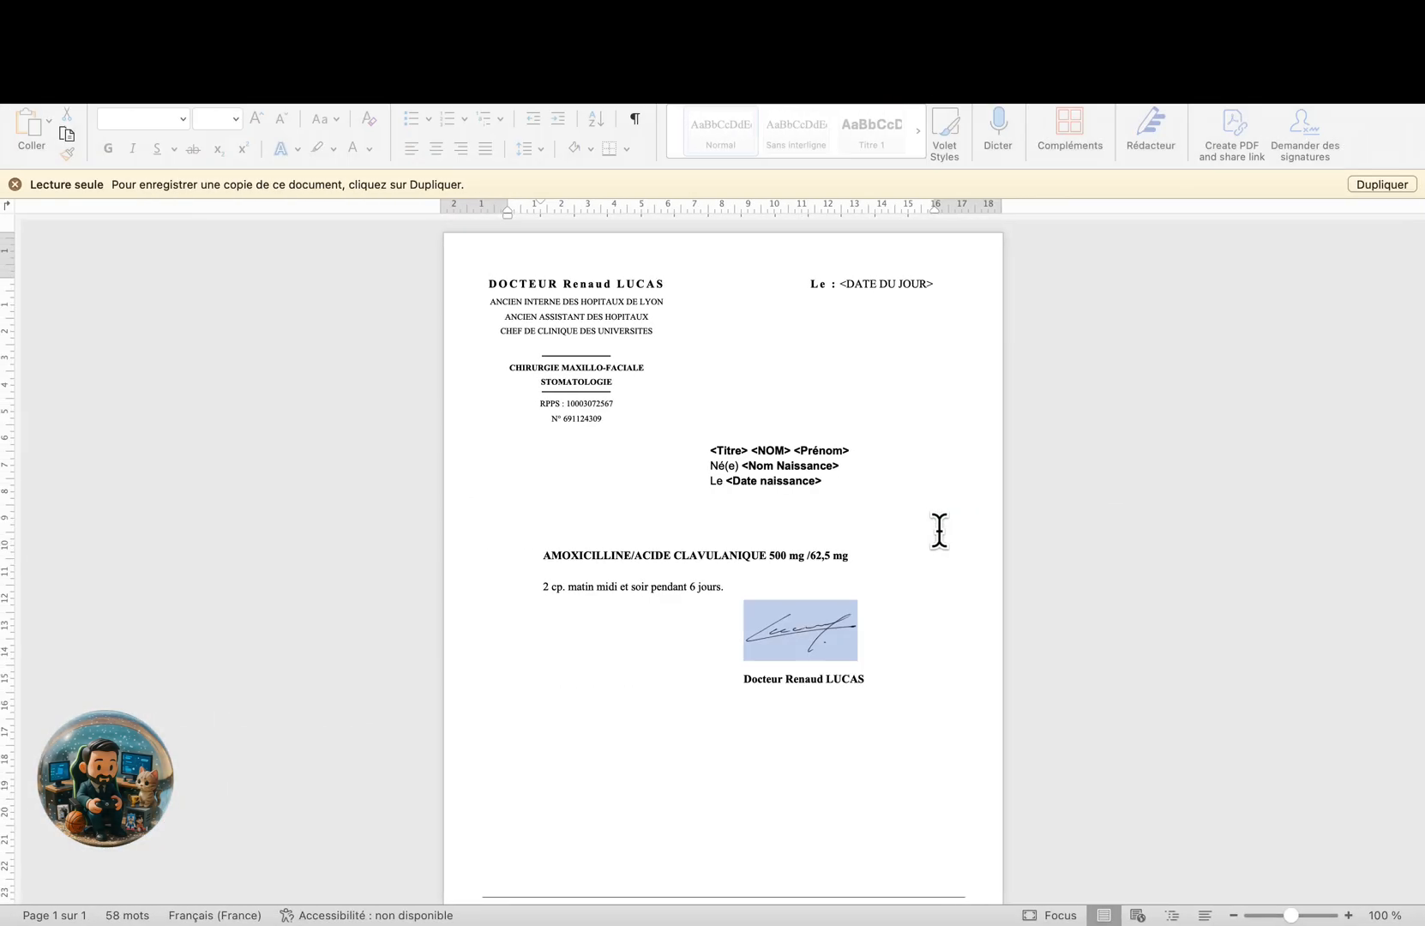
key(ctrl+Right)
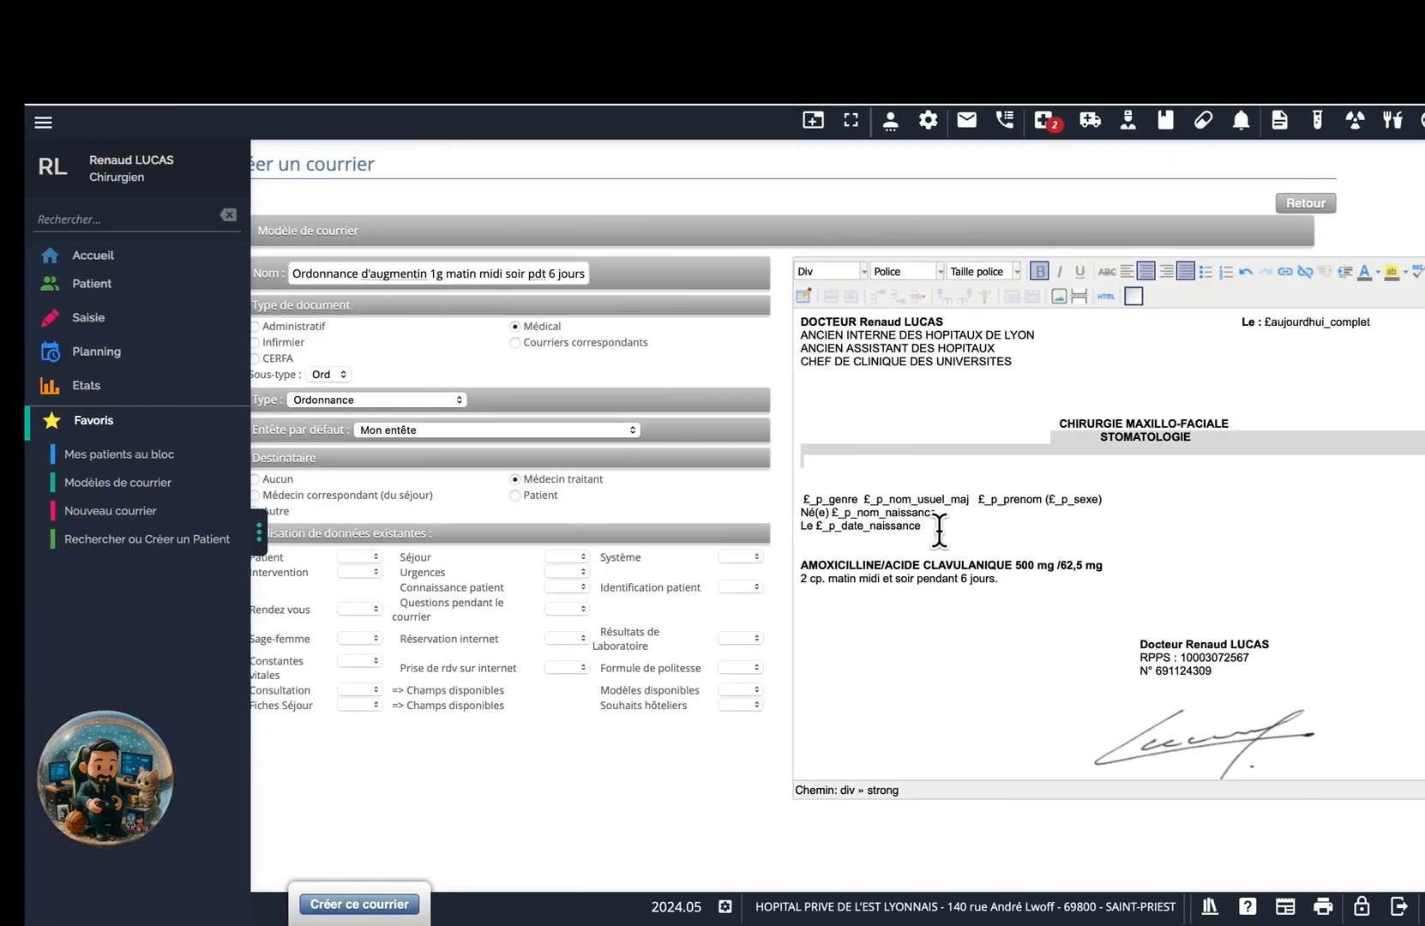
click(1035, 420)
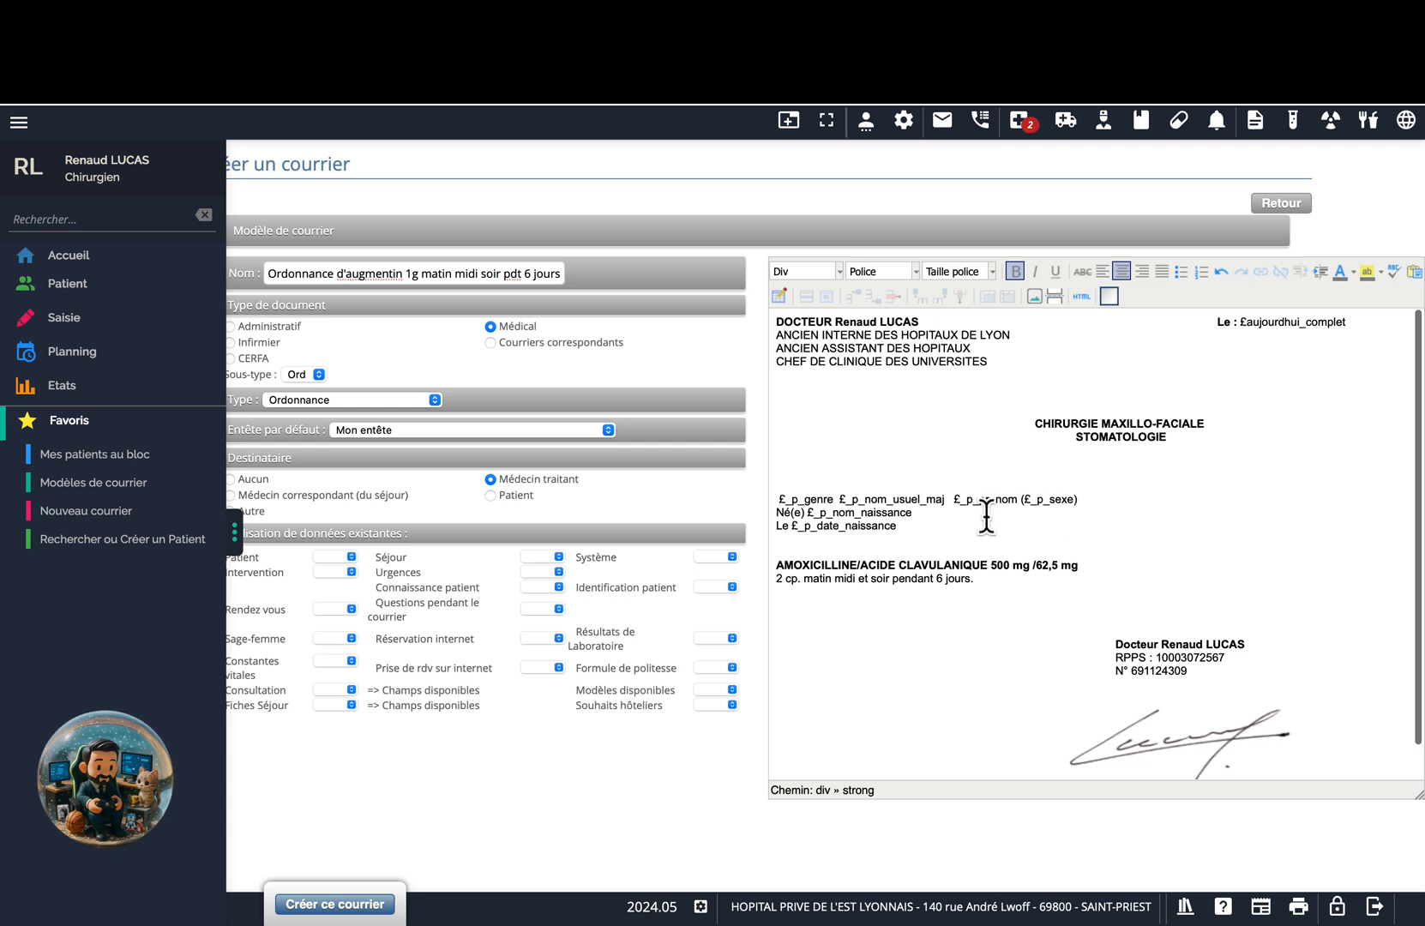
scroll(900, 585, down, 1)
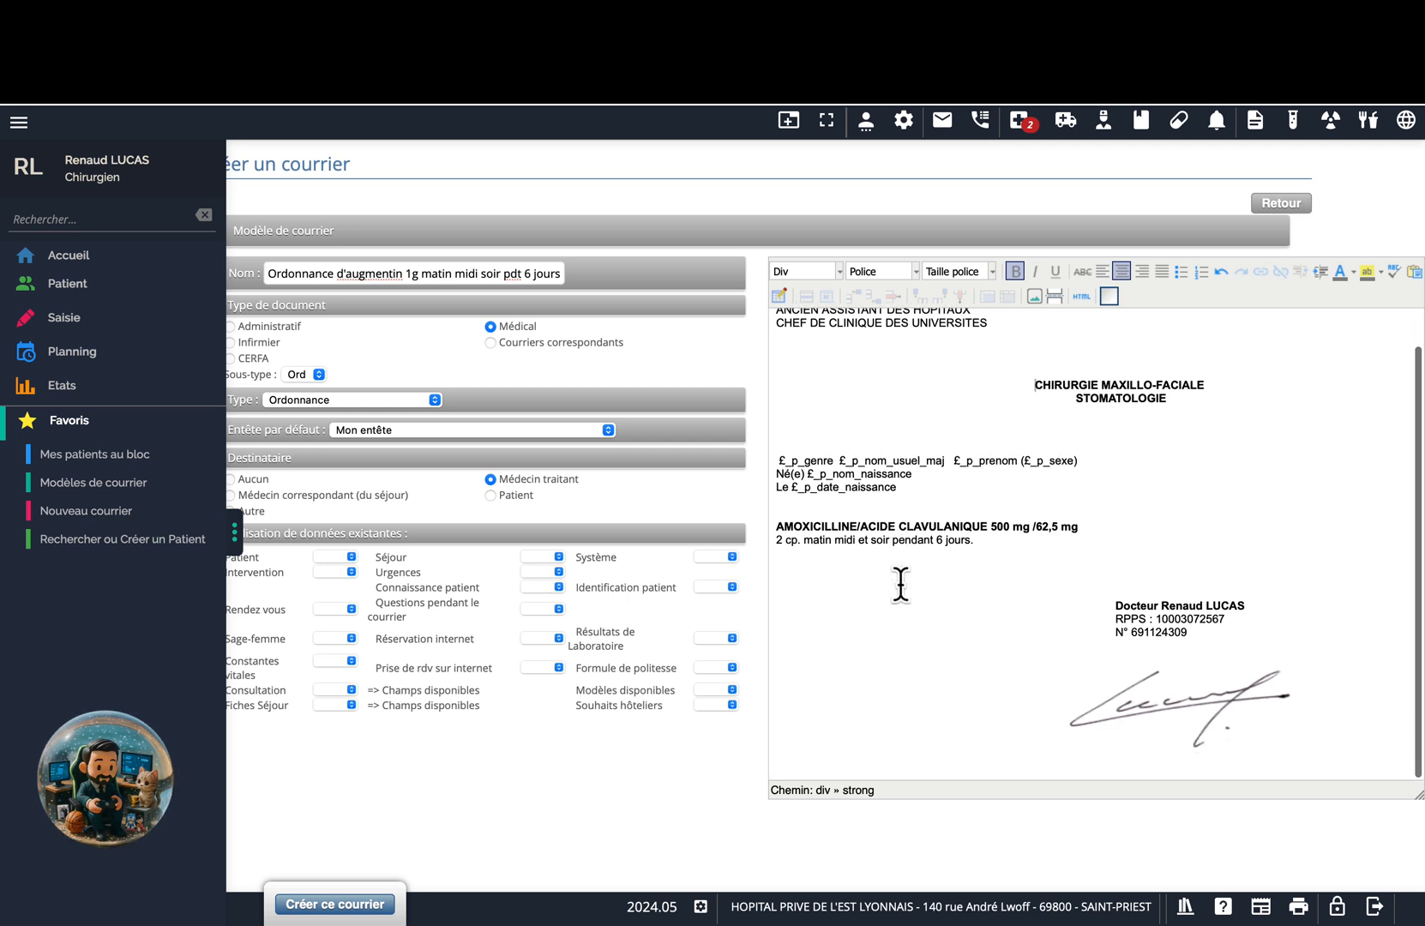
scroll(900, 585, up, 1)
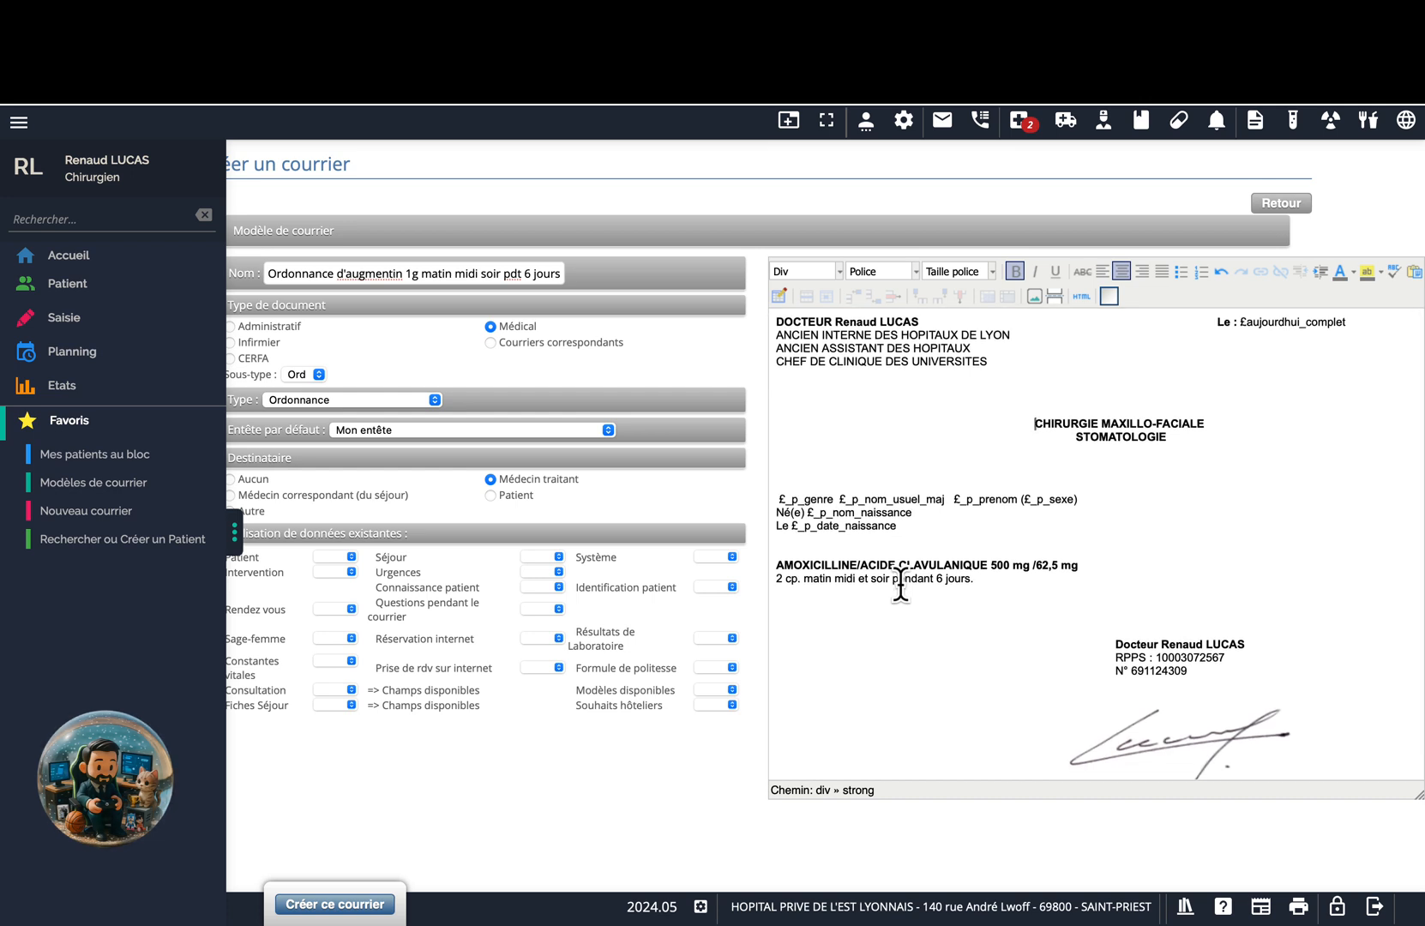
scroll(900, 584, down, 1)
scroll(900, 585, up, 1)
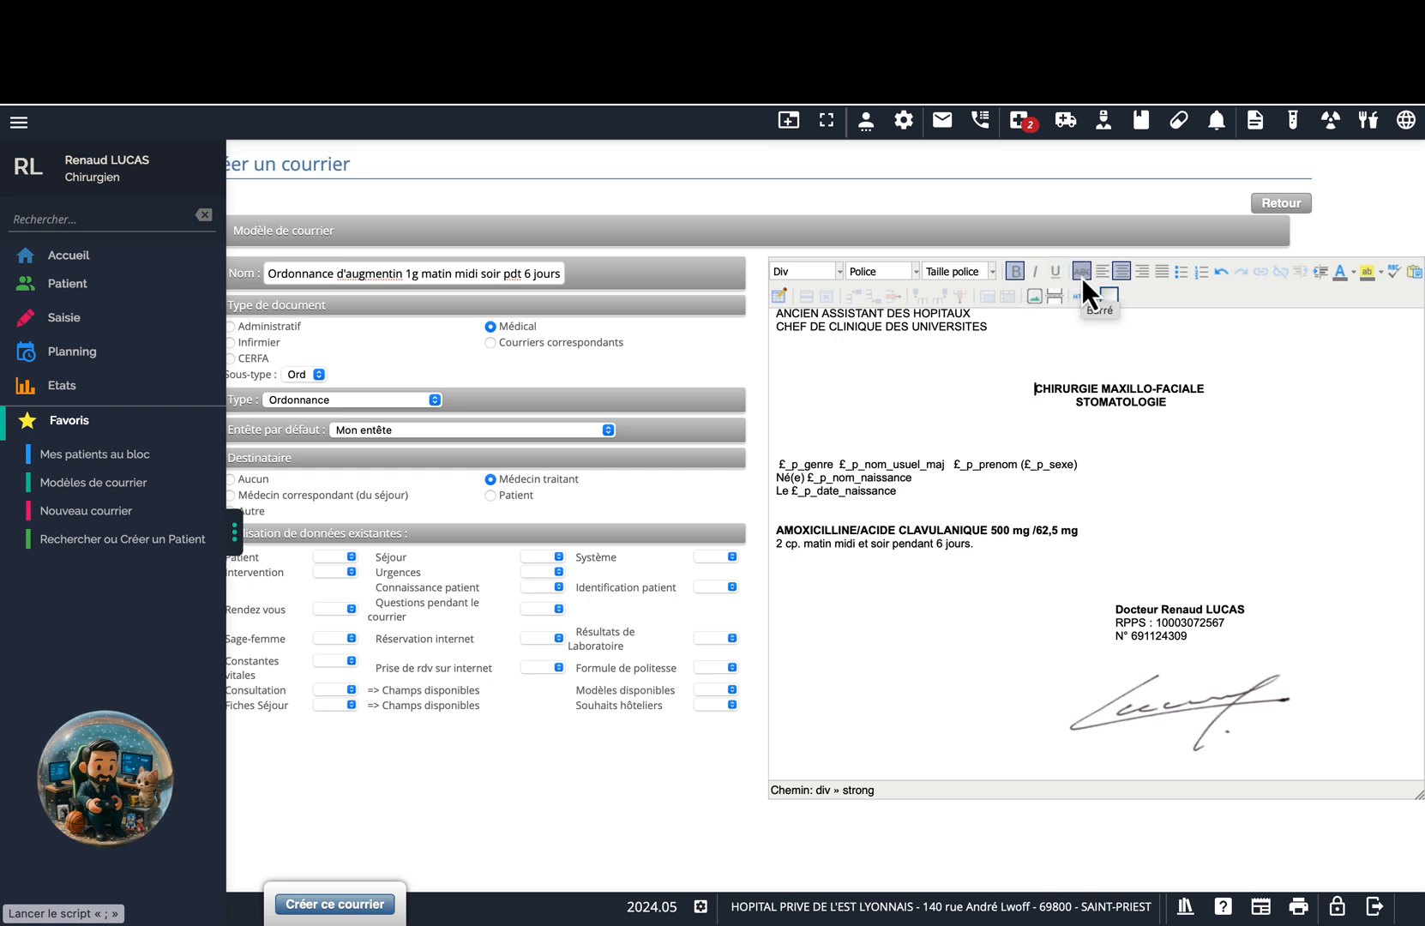
click(1353, 274)
click(1352, 275)
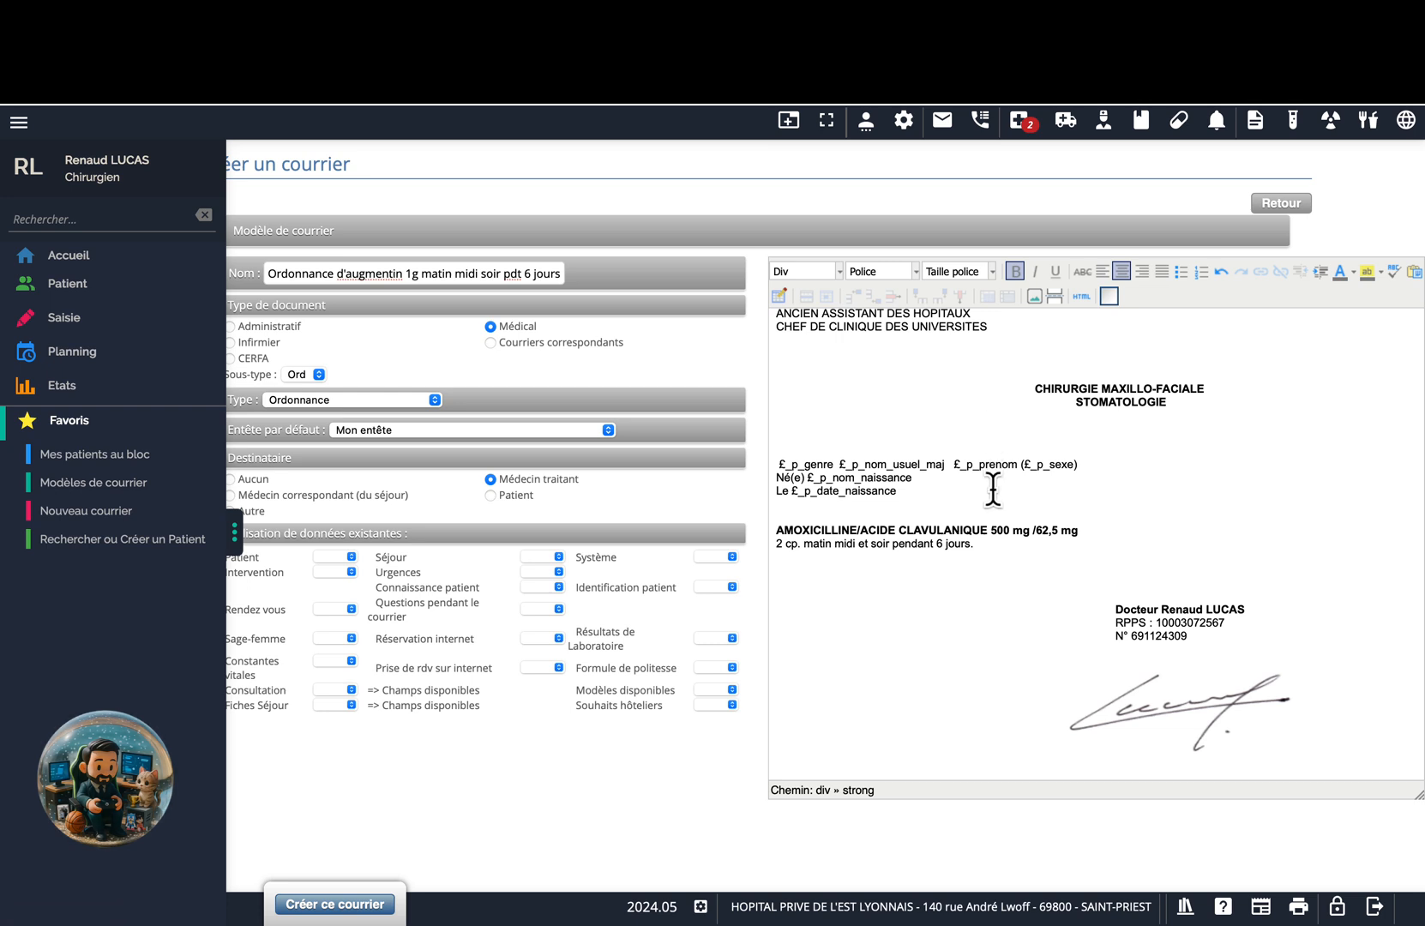
scroll(988, 540, up, 2)
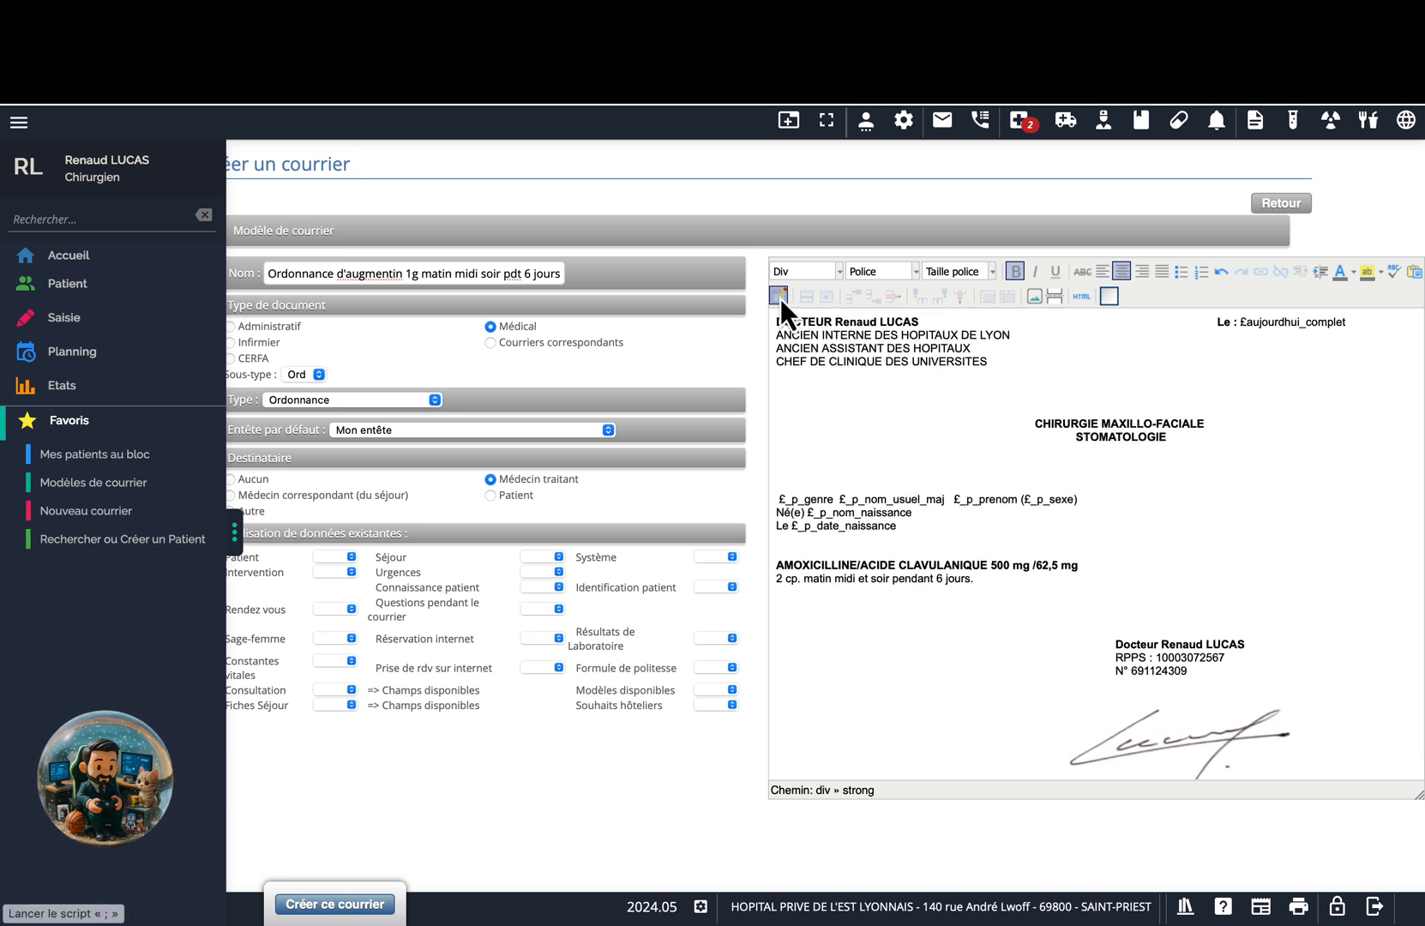
click(1034, 296)
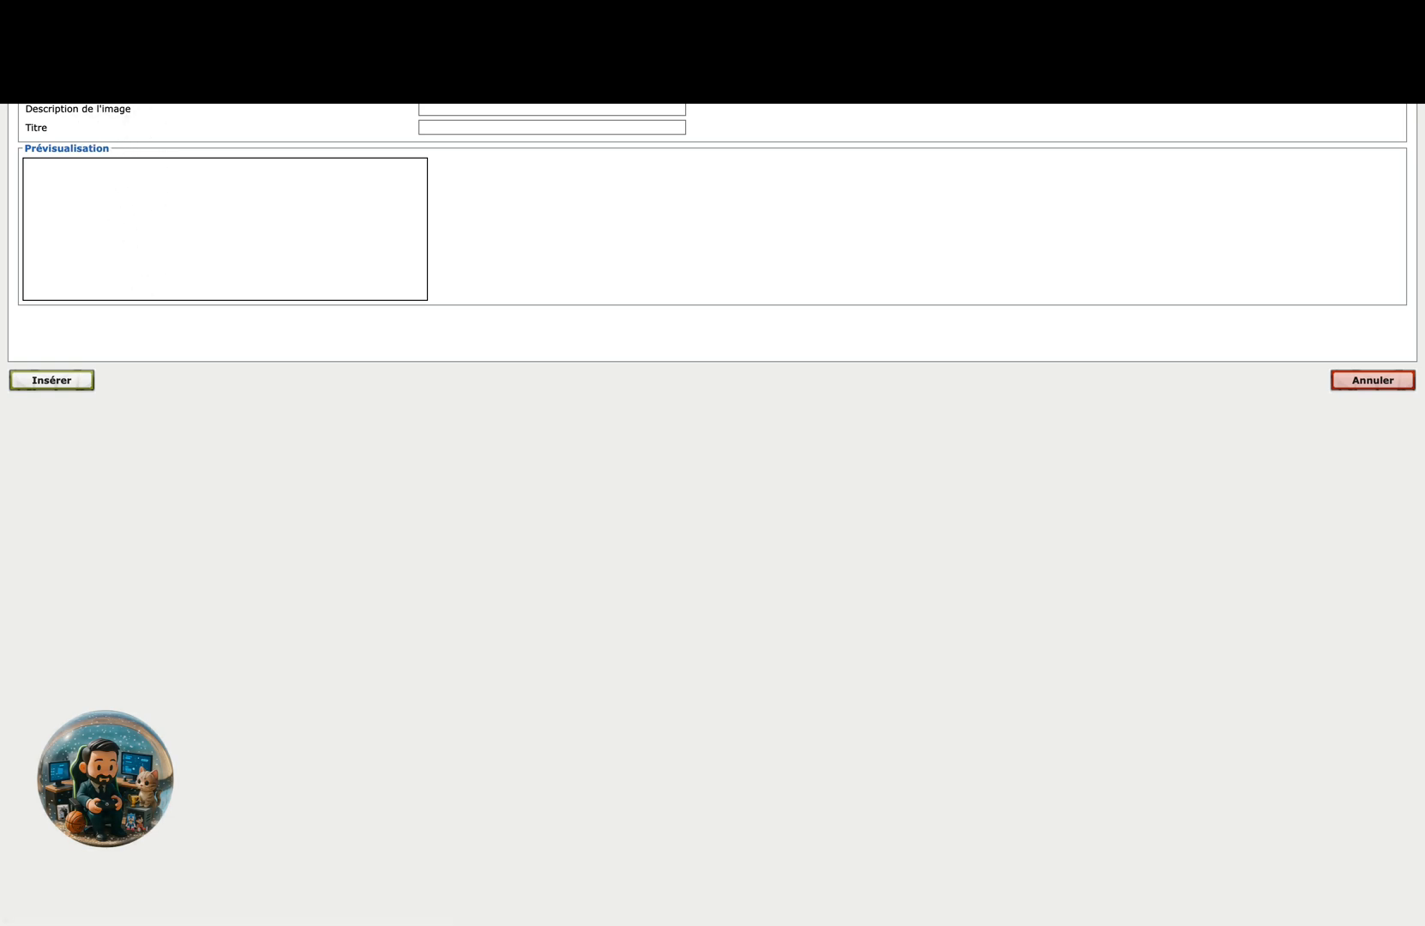
click(101, 59)
click(159, 59)
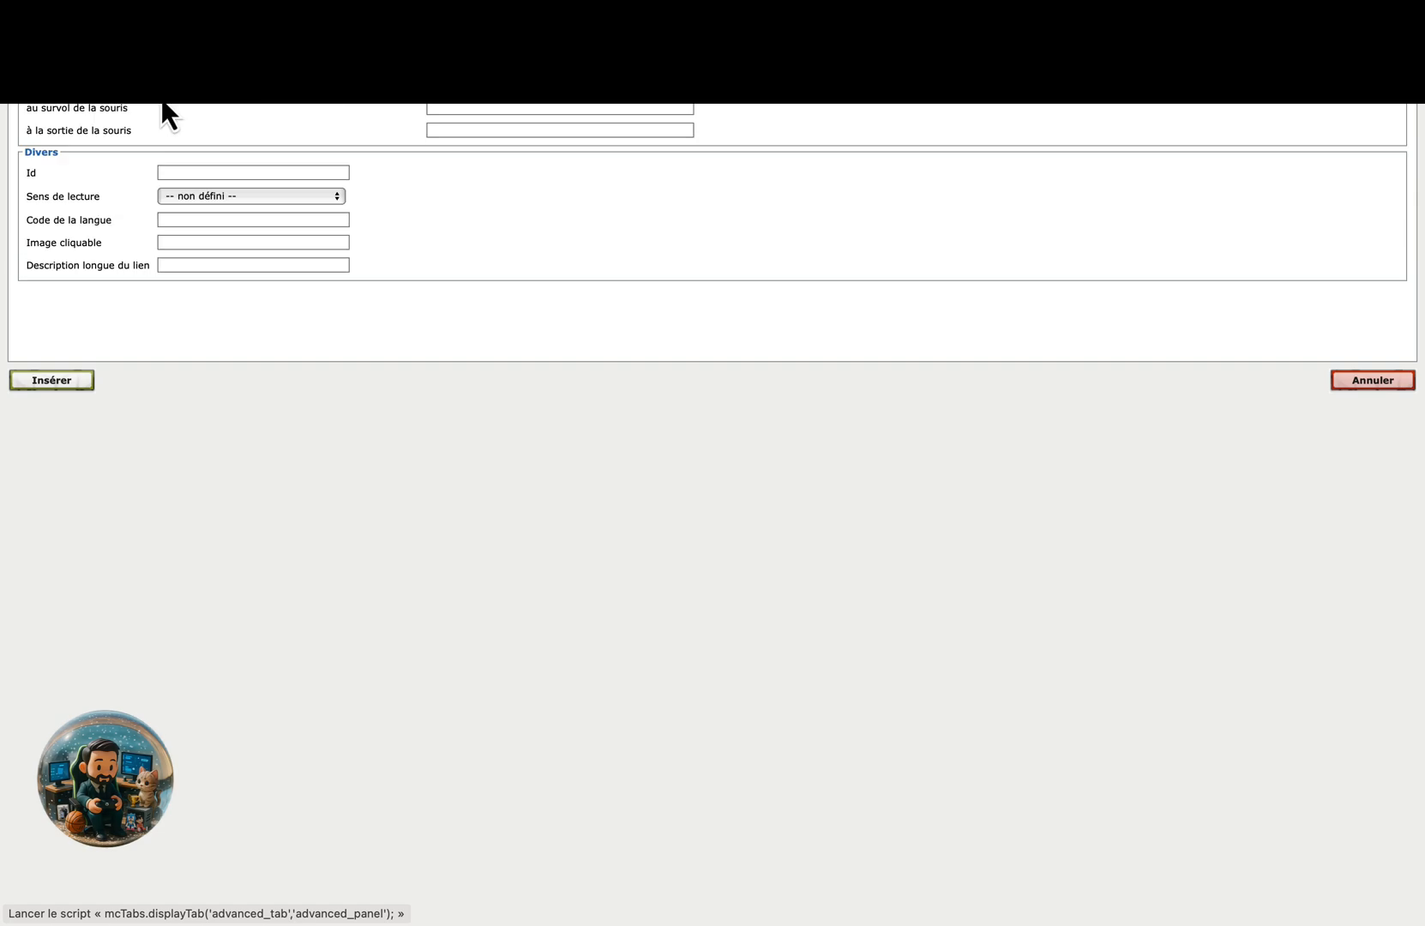
click(1373, 382)
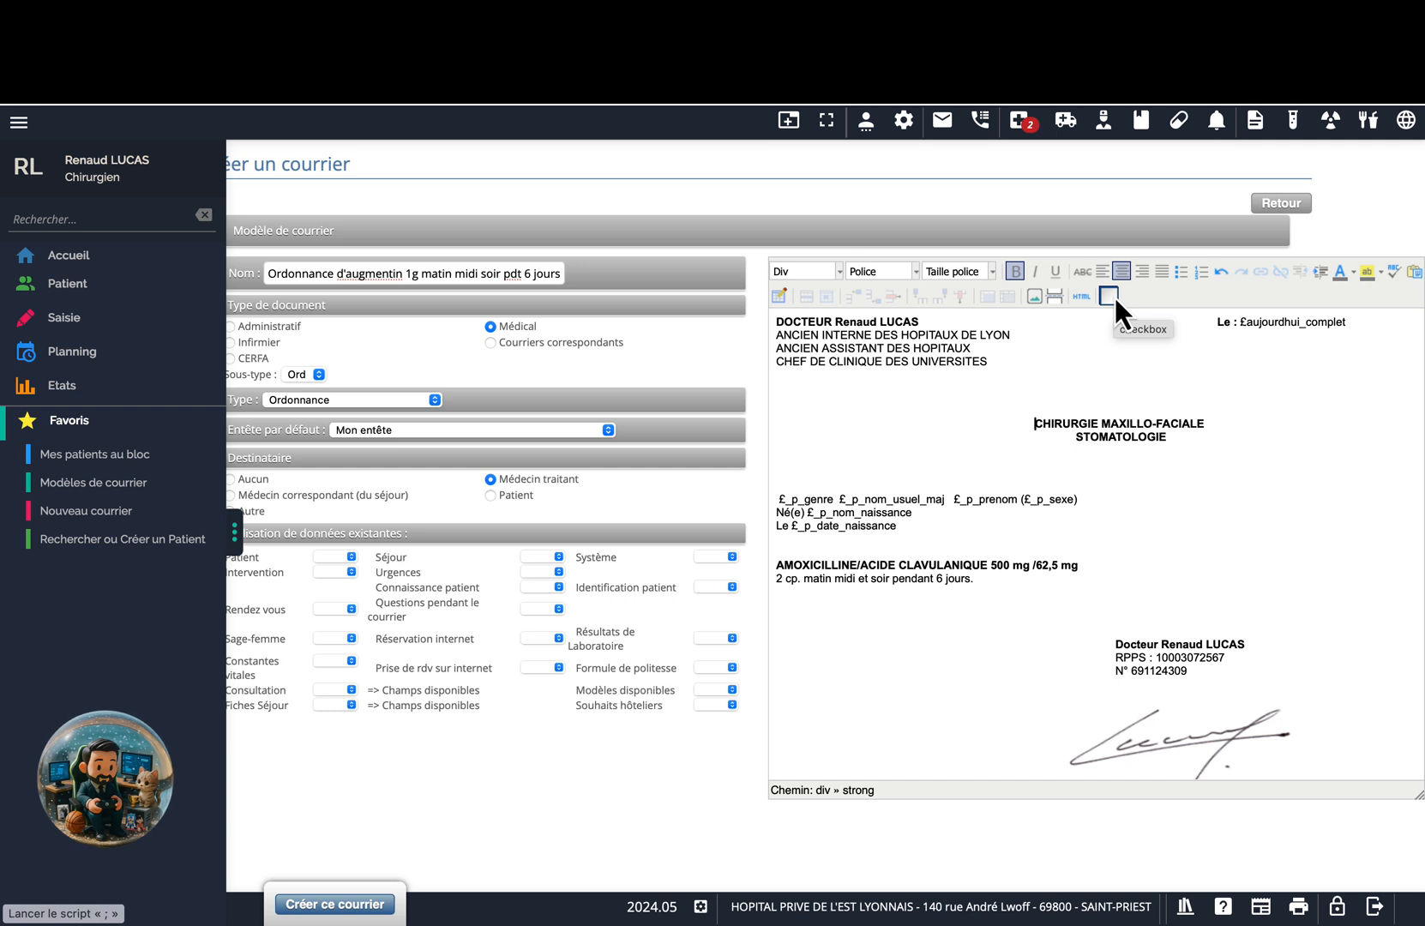
click(1115, 298)
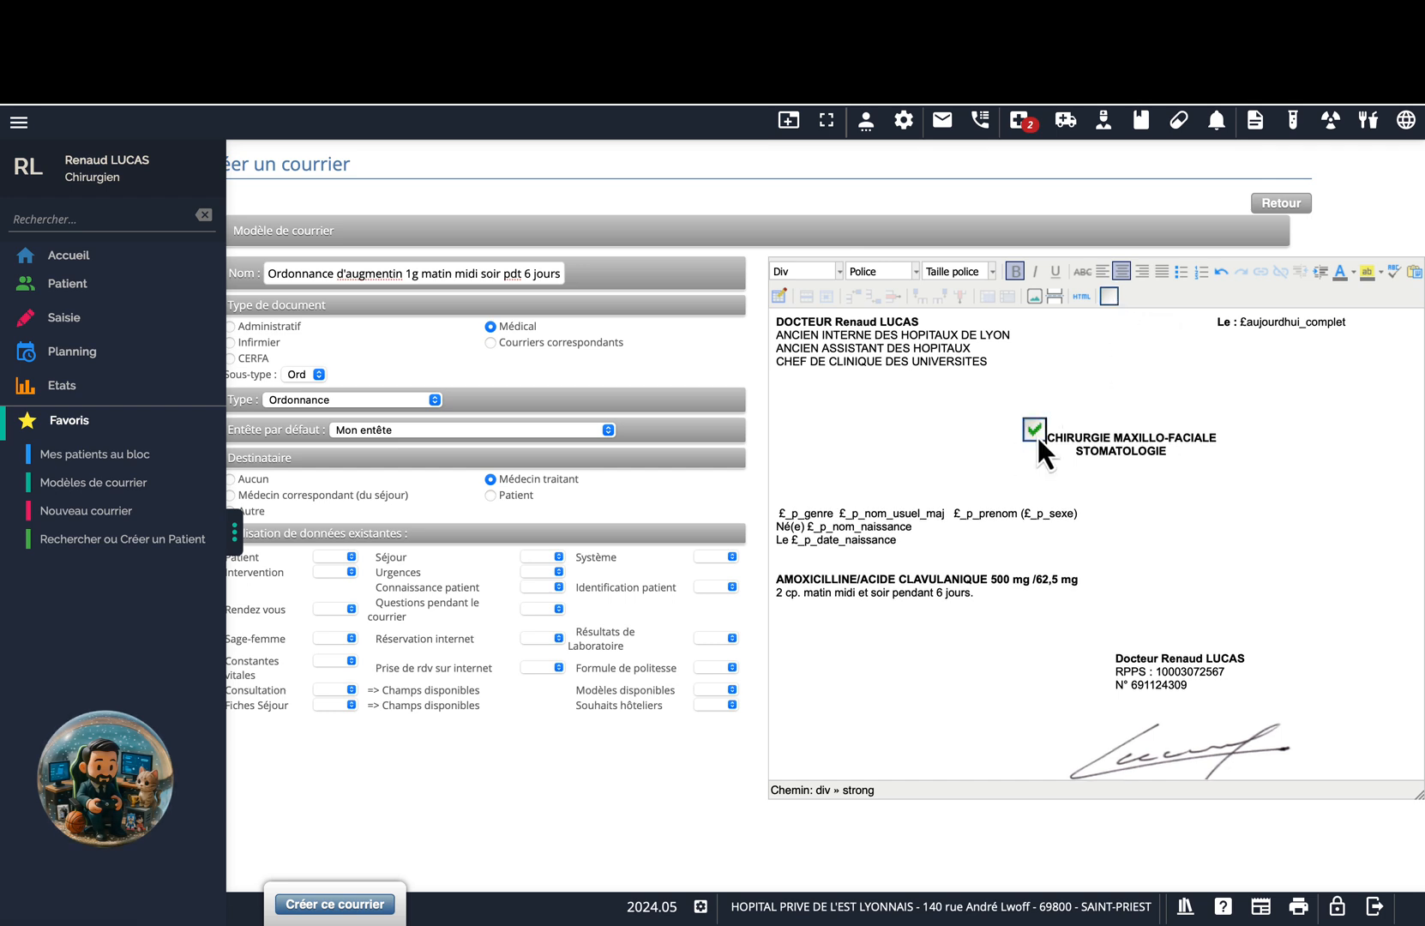
click(1220, 276)
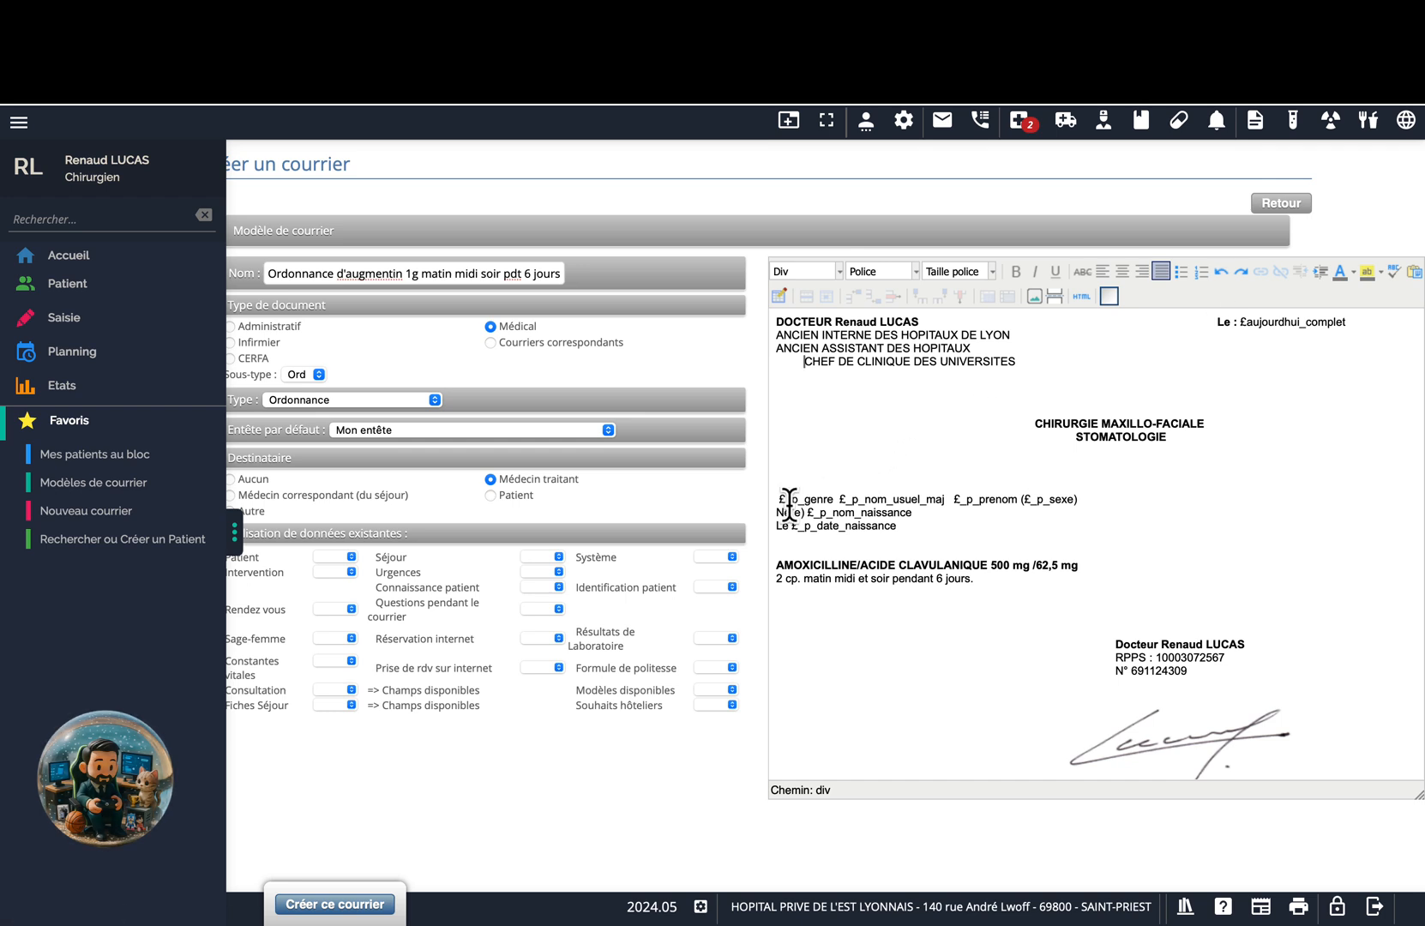
Save the edited Augmentin template, then preview it from the templates list and close the preview.
click(321, 910)
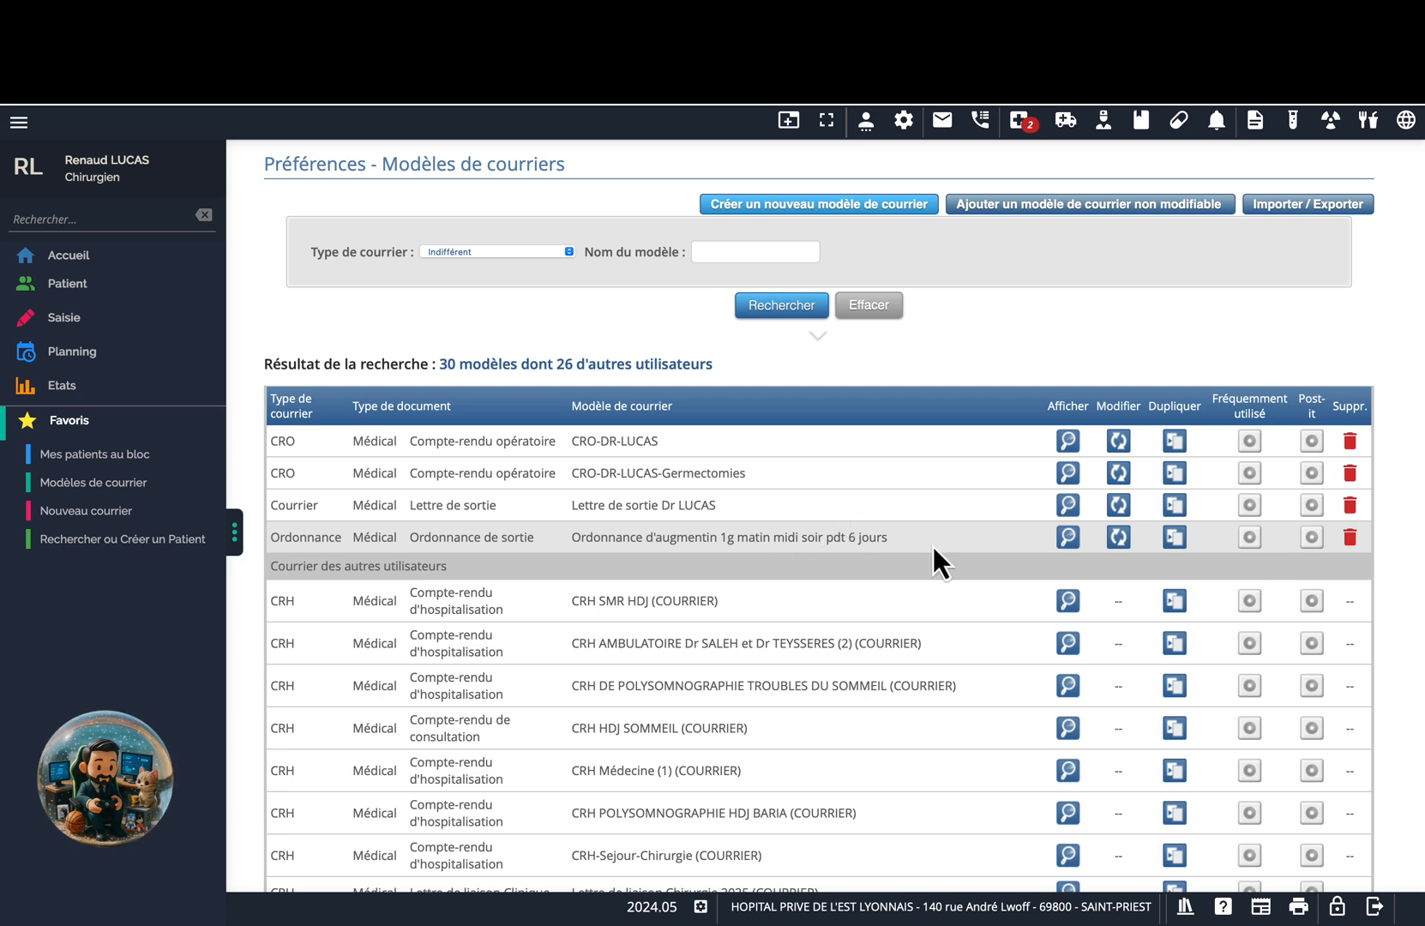
click(1068, 538)
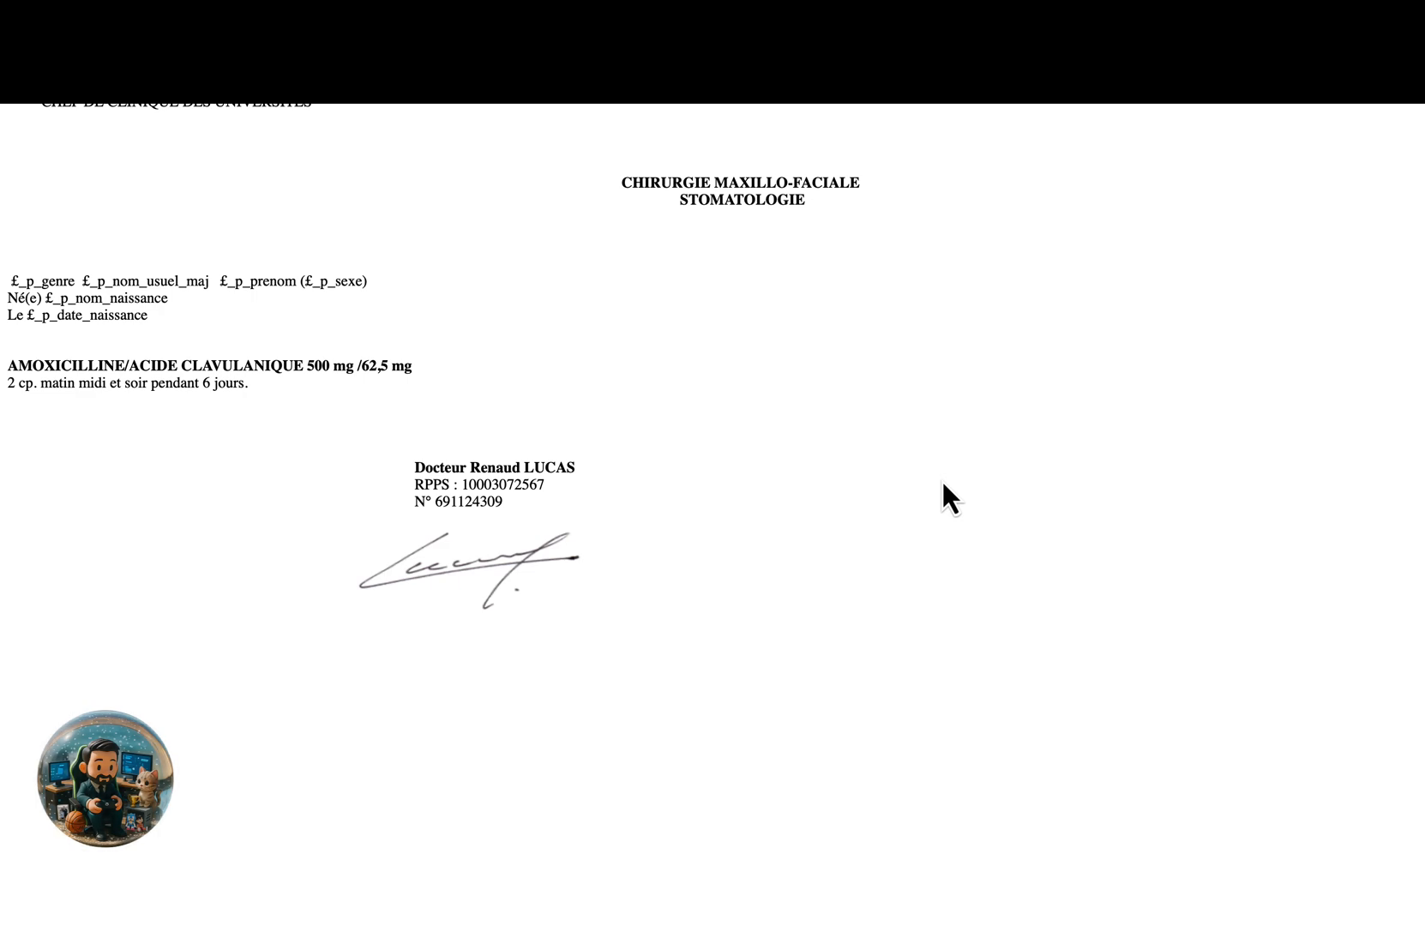
key(Escape)
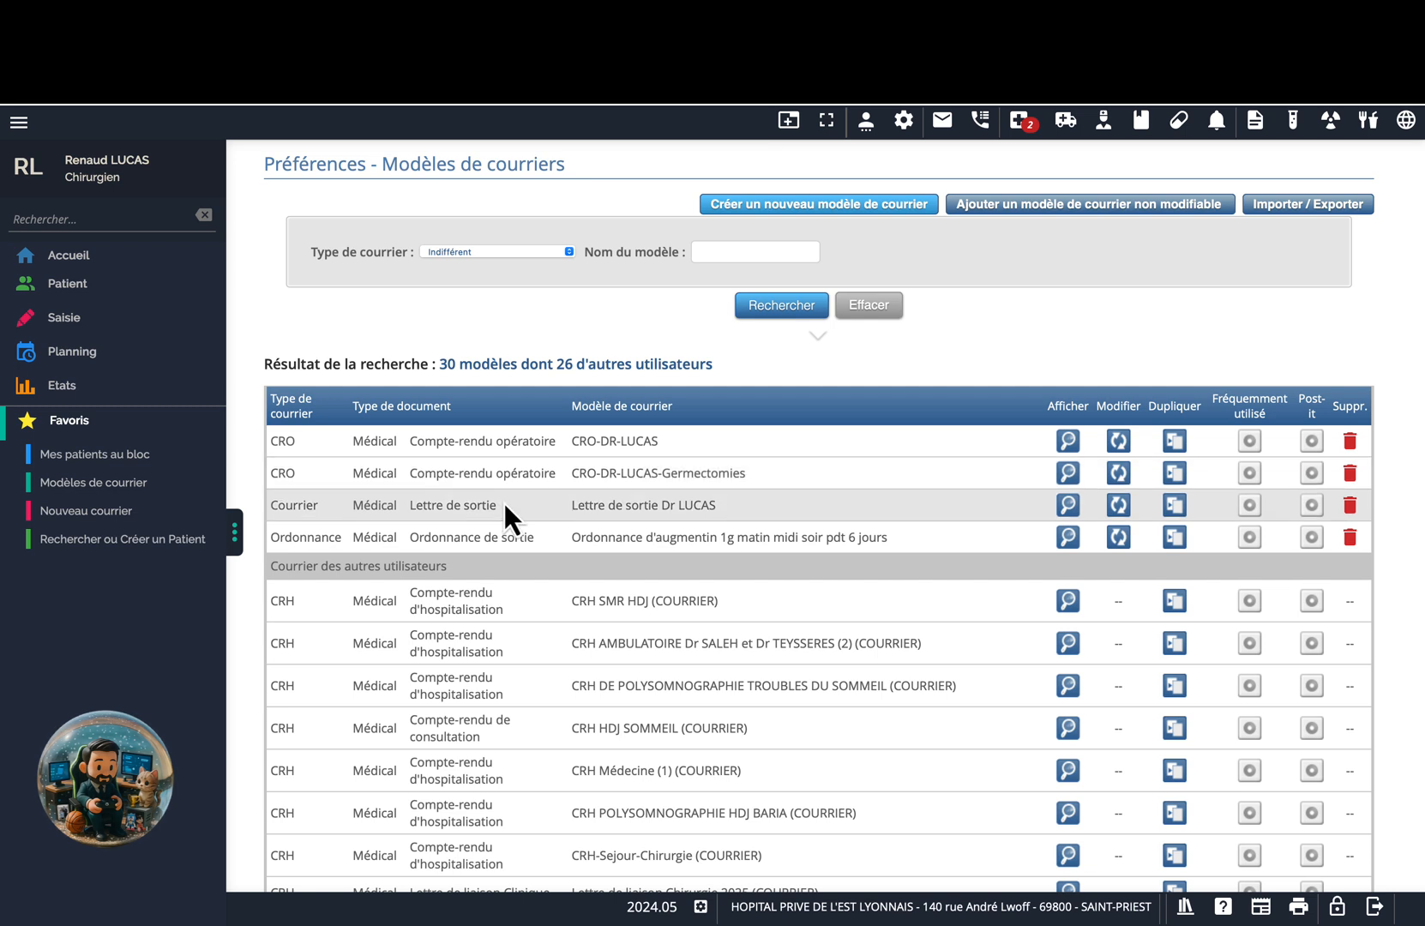
Search for and open the 'test' patient.
click(84, 290)
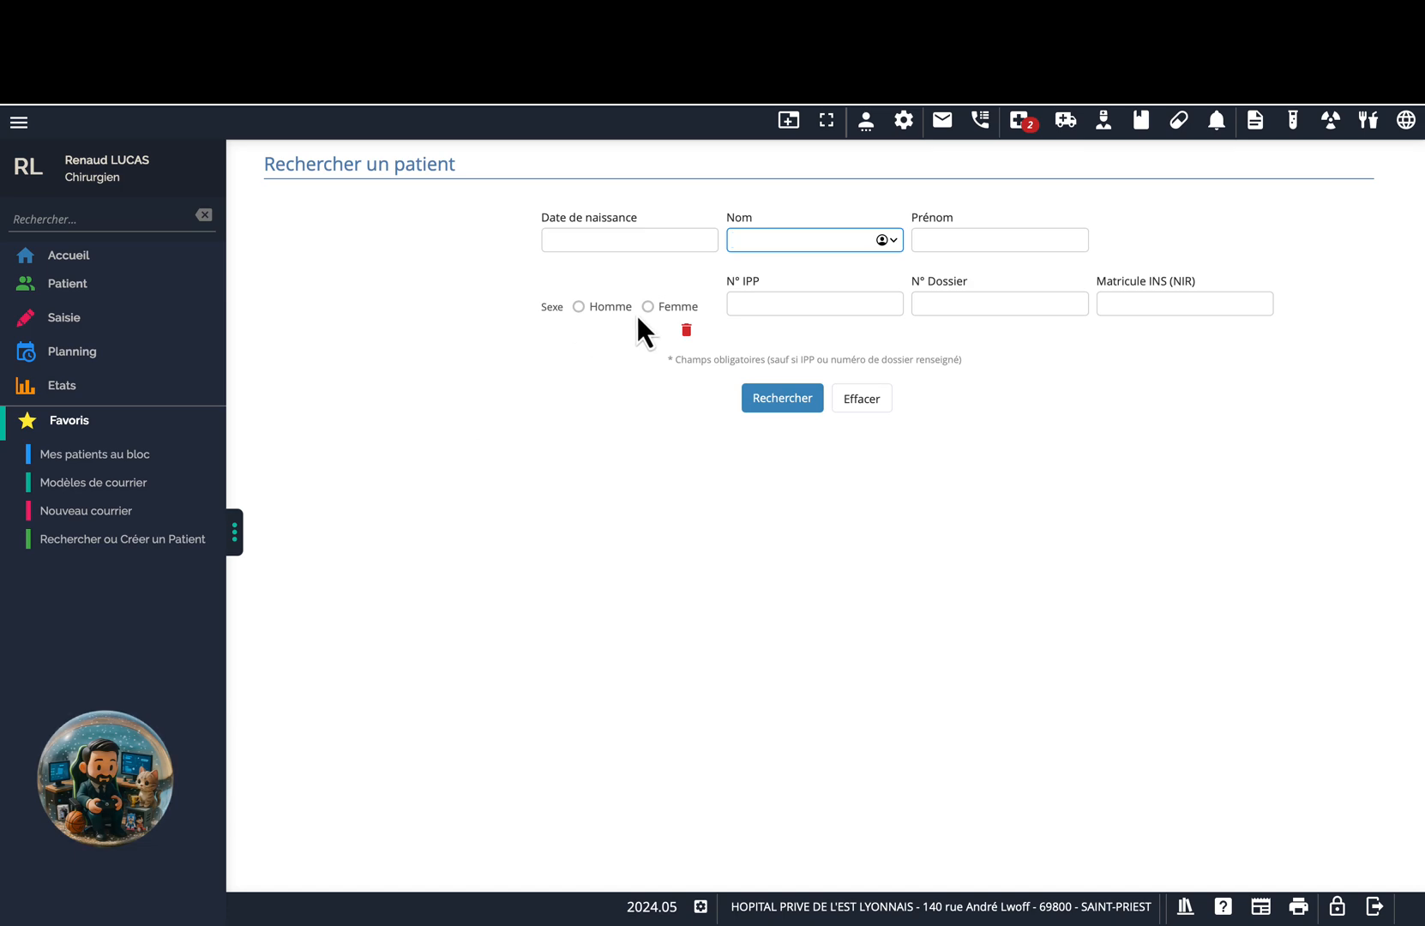
text(test)
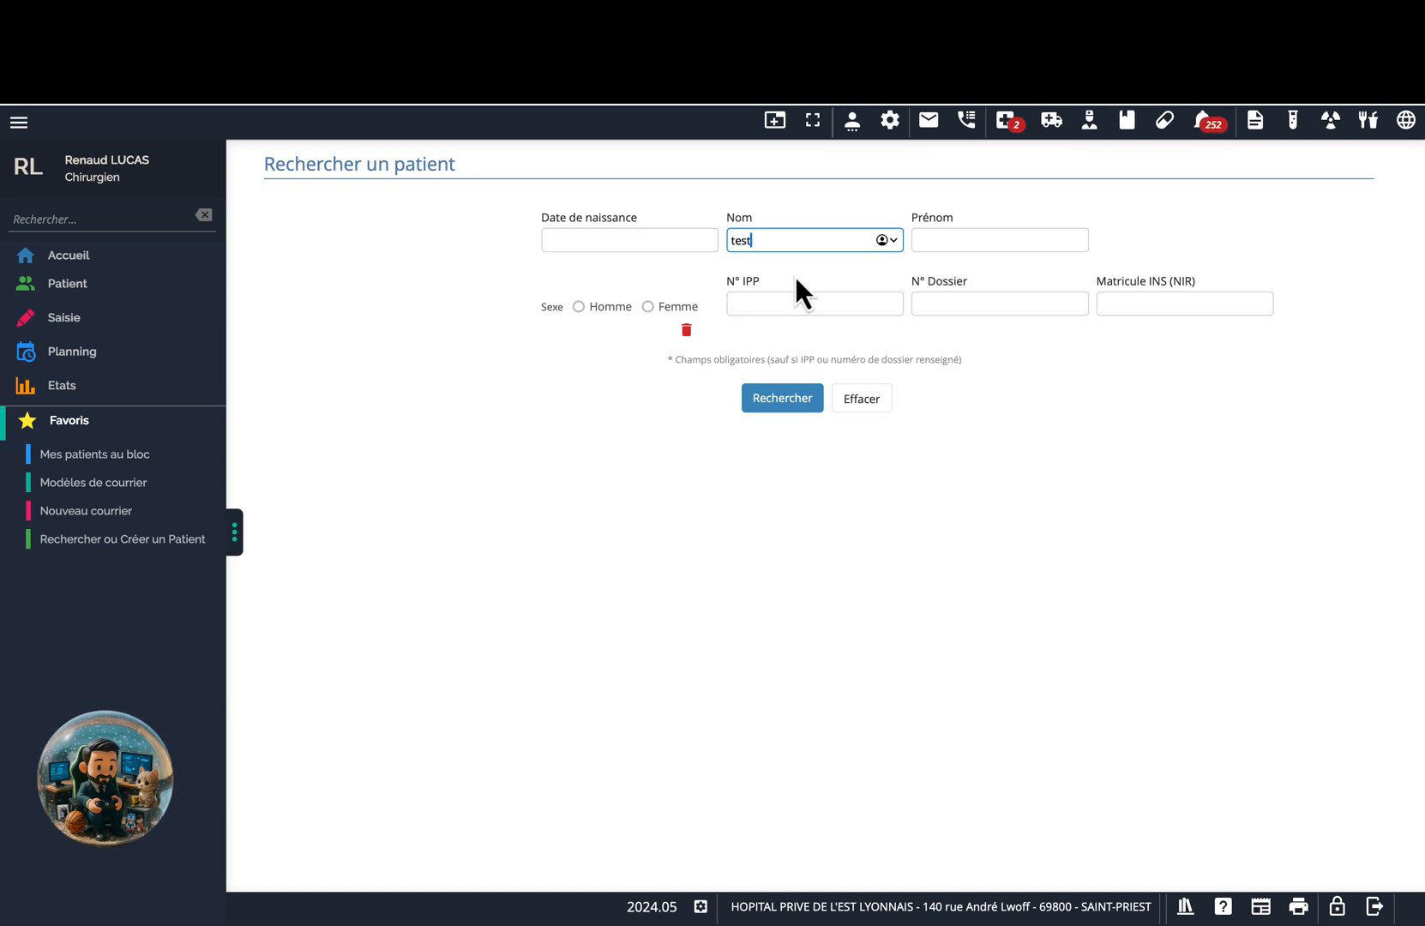
key(Return)
click(239, 251)
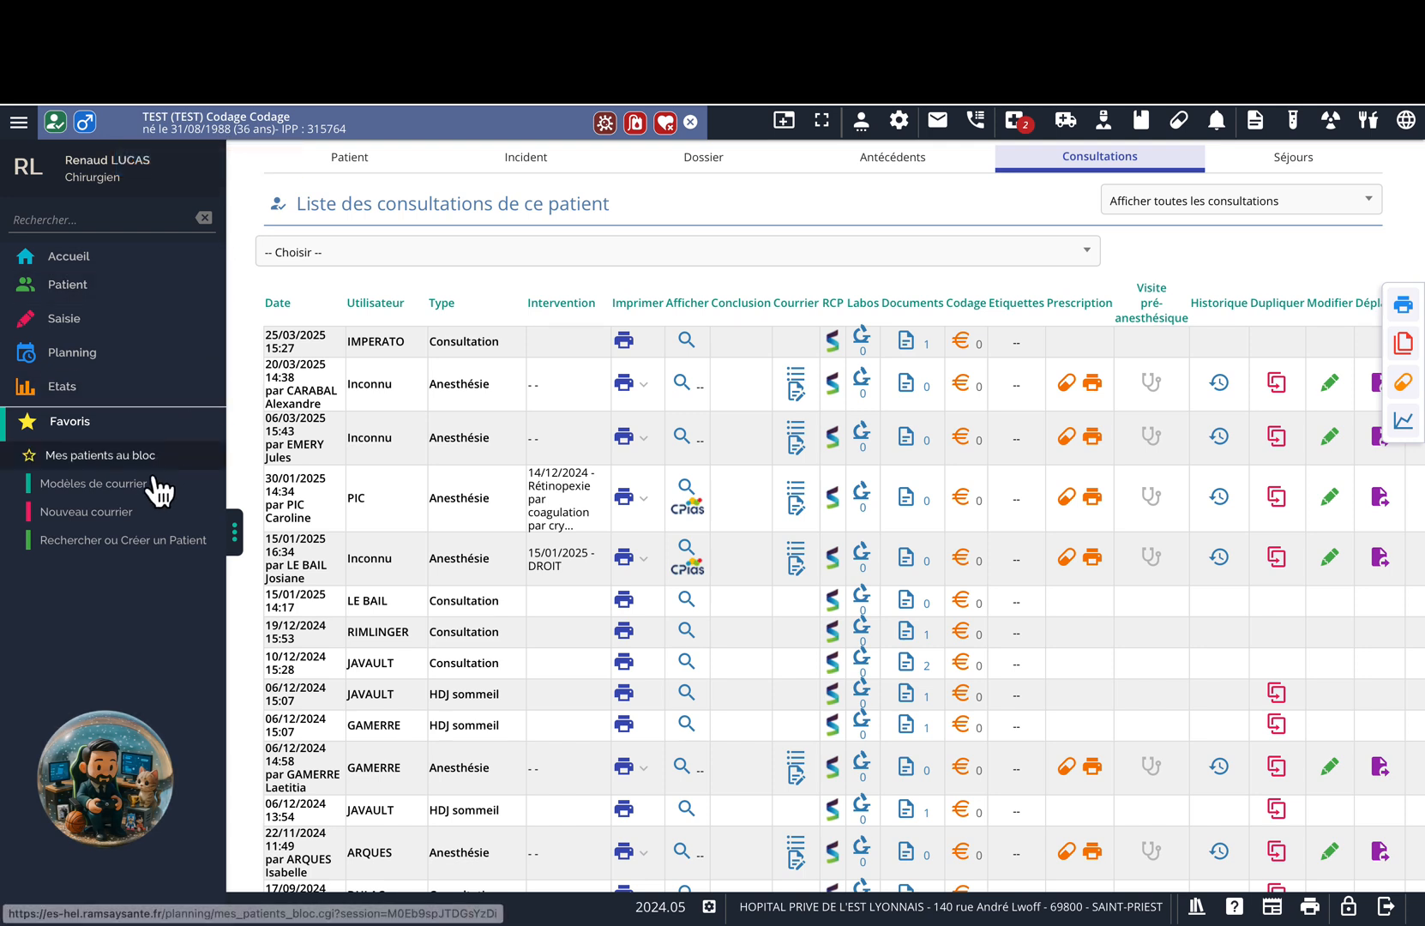
Draft a new letter from 'Ordonnance d'augmentin 1g matin midi soir pdt 6 jours' and open a second session.
click(104, 515)
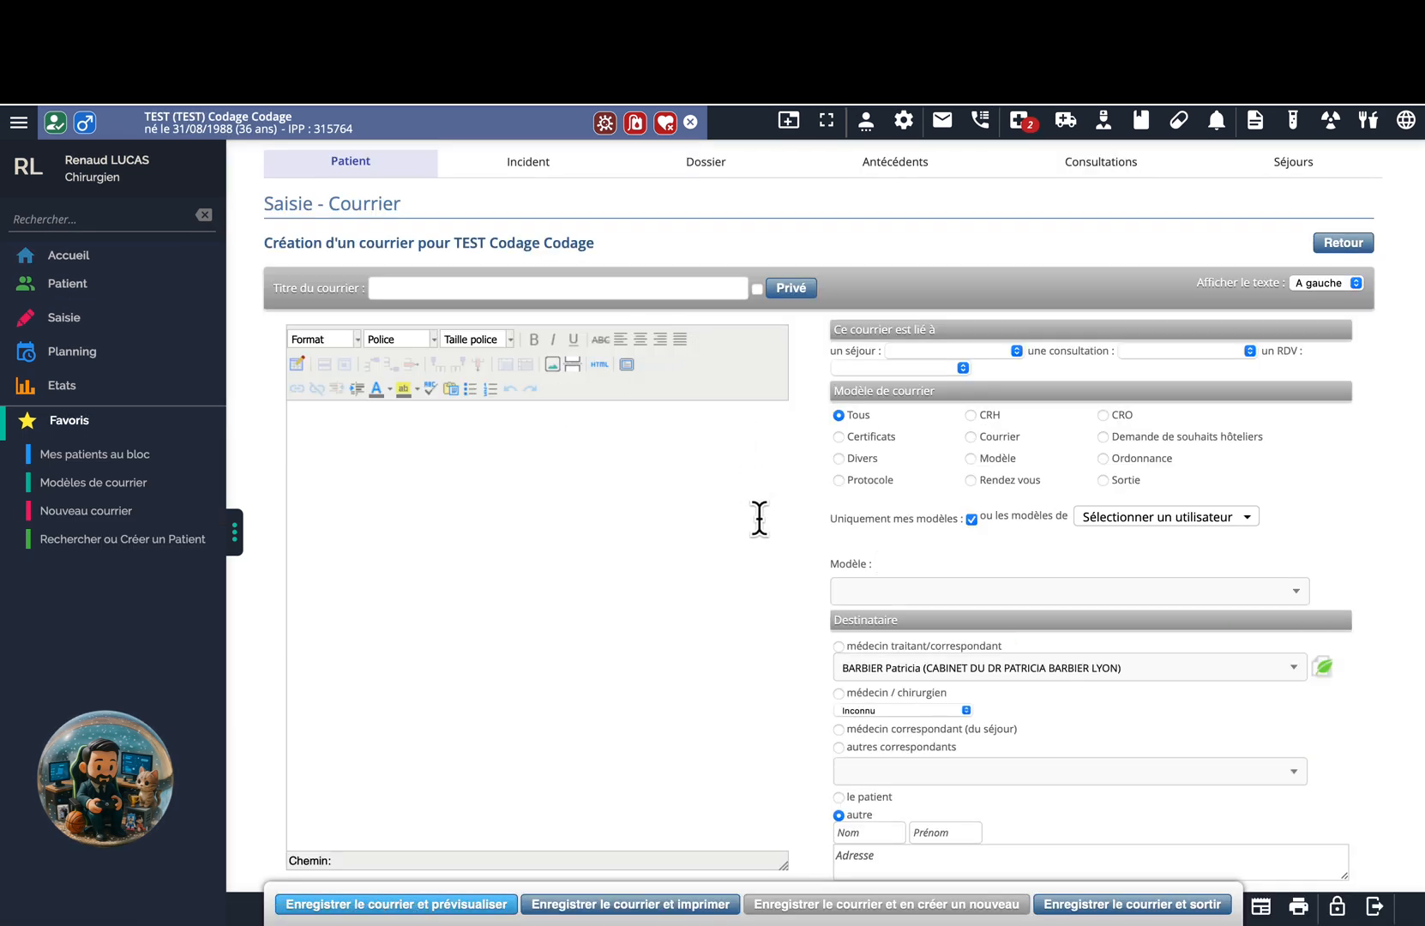
click(912, 593)
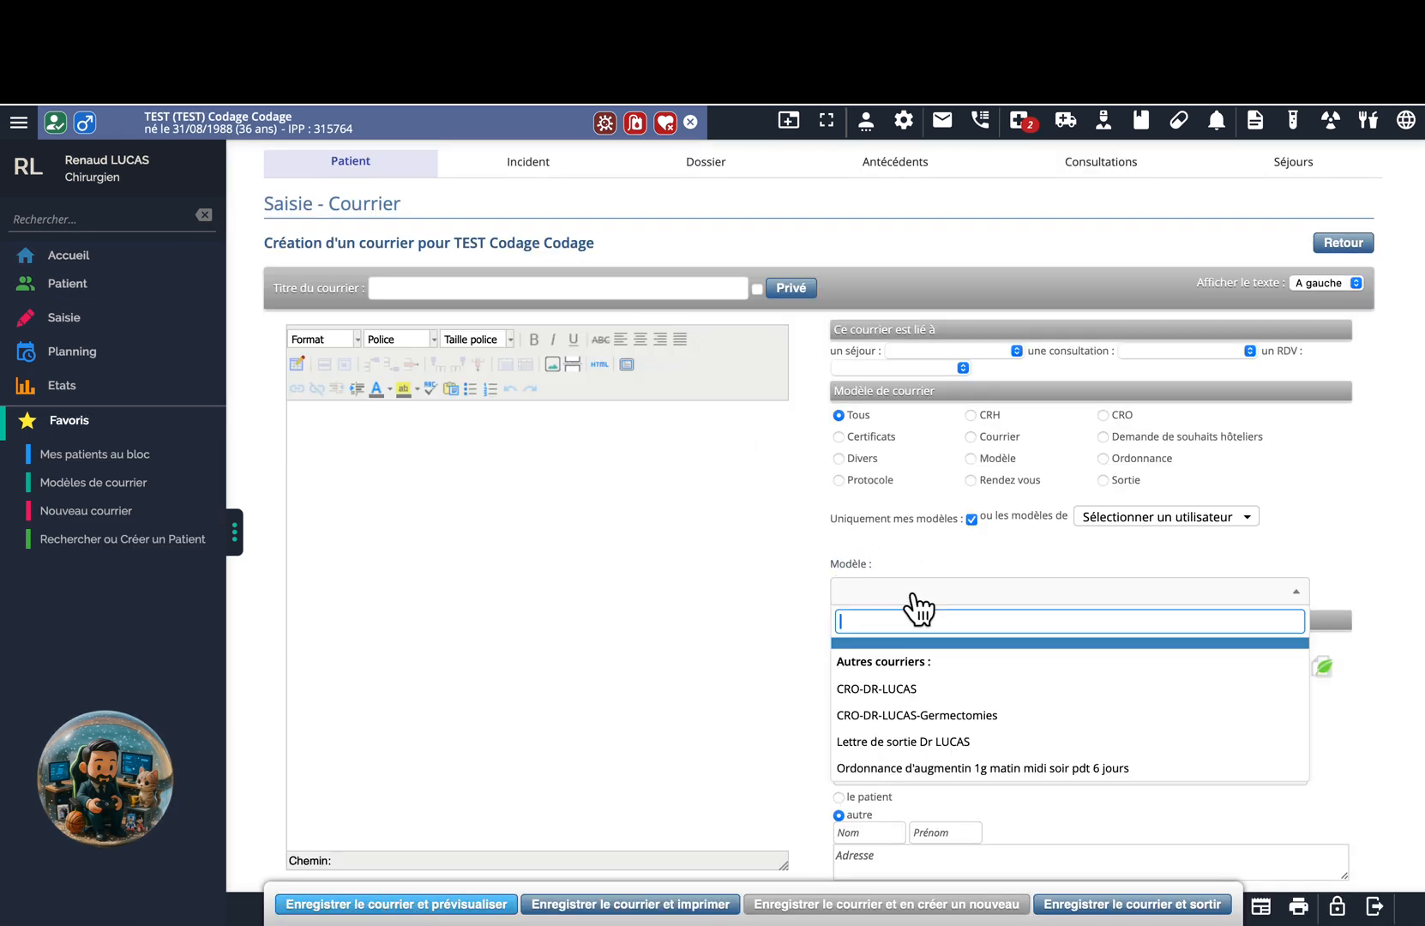
text(ordonn)
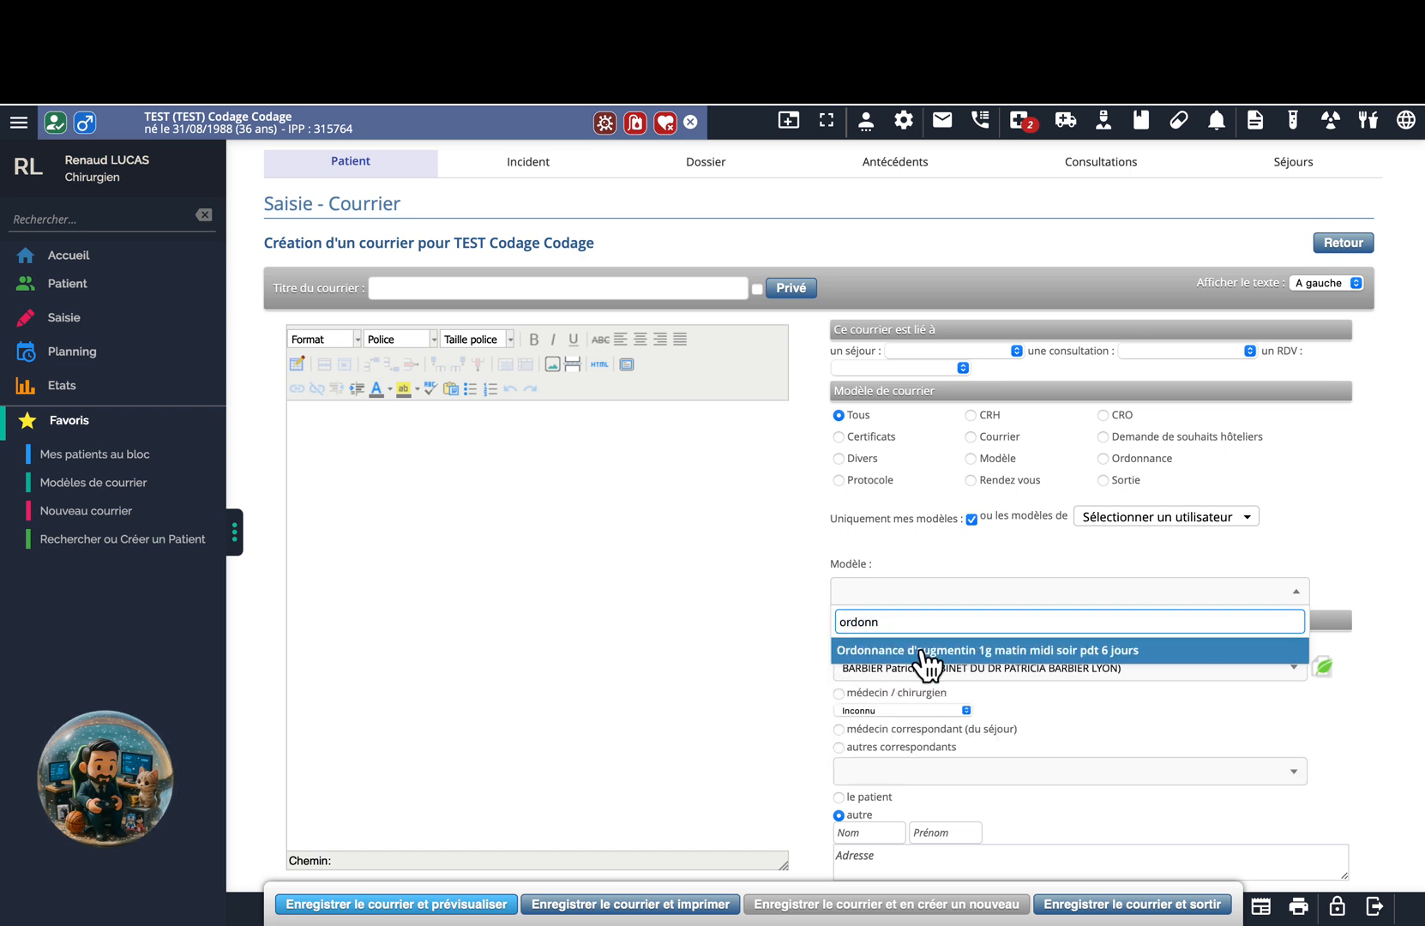
click(923, 653)
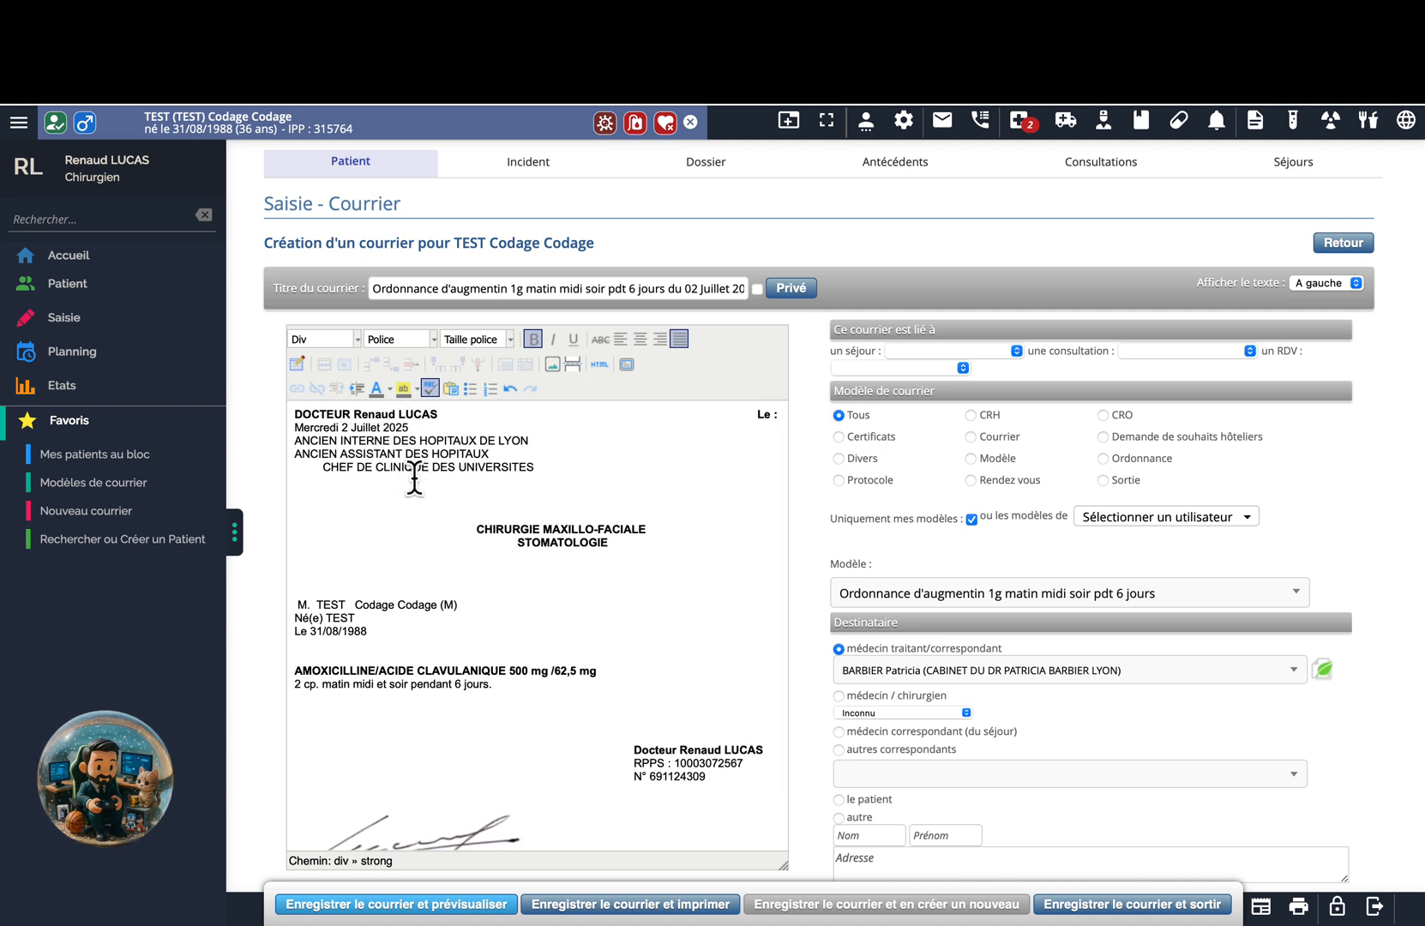
scroll(431, 522, down, 2)
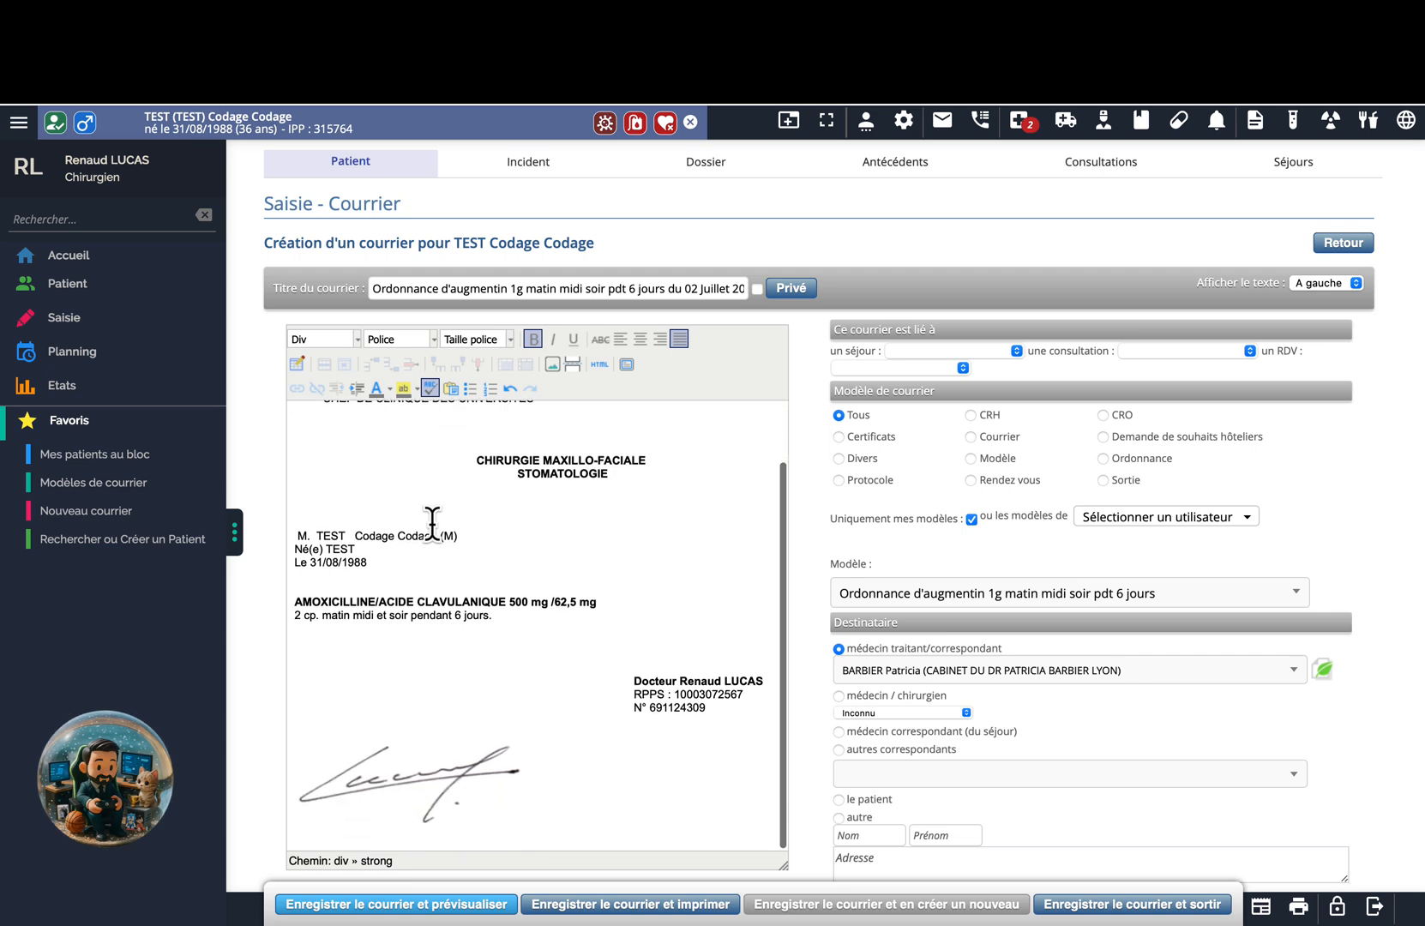
scroll(431, 521, up, 2)
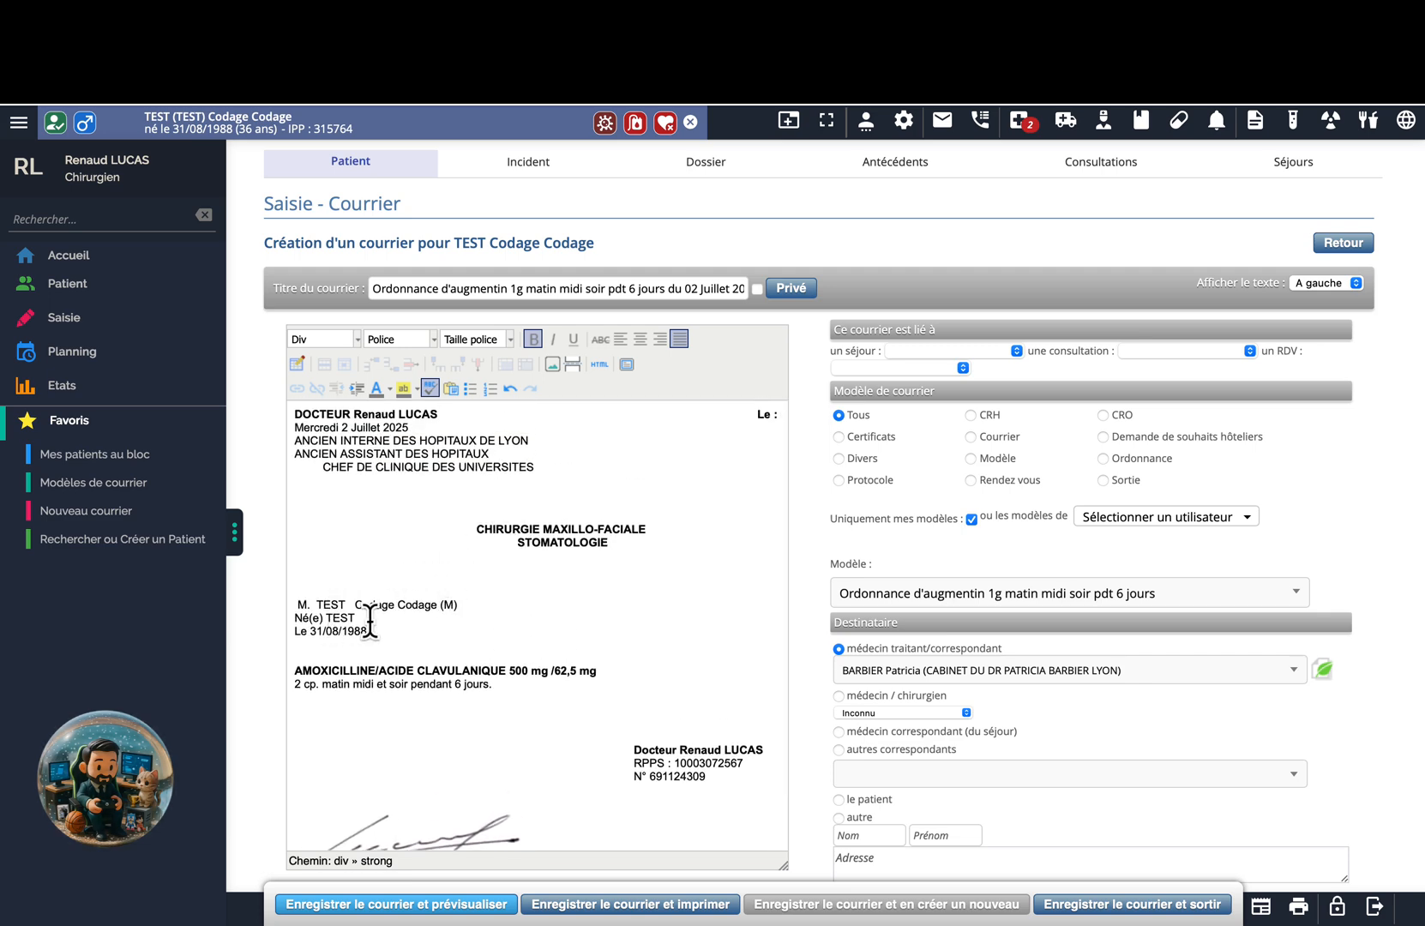
scroll(372, 636, down, 2)
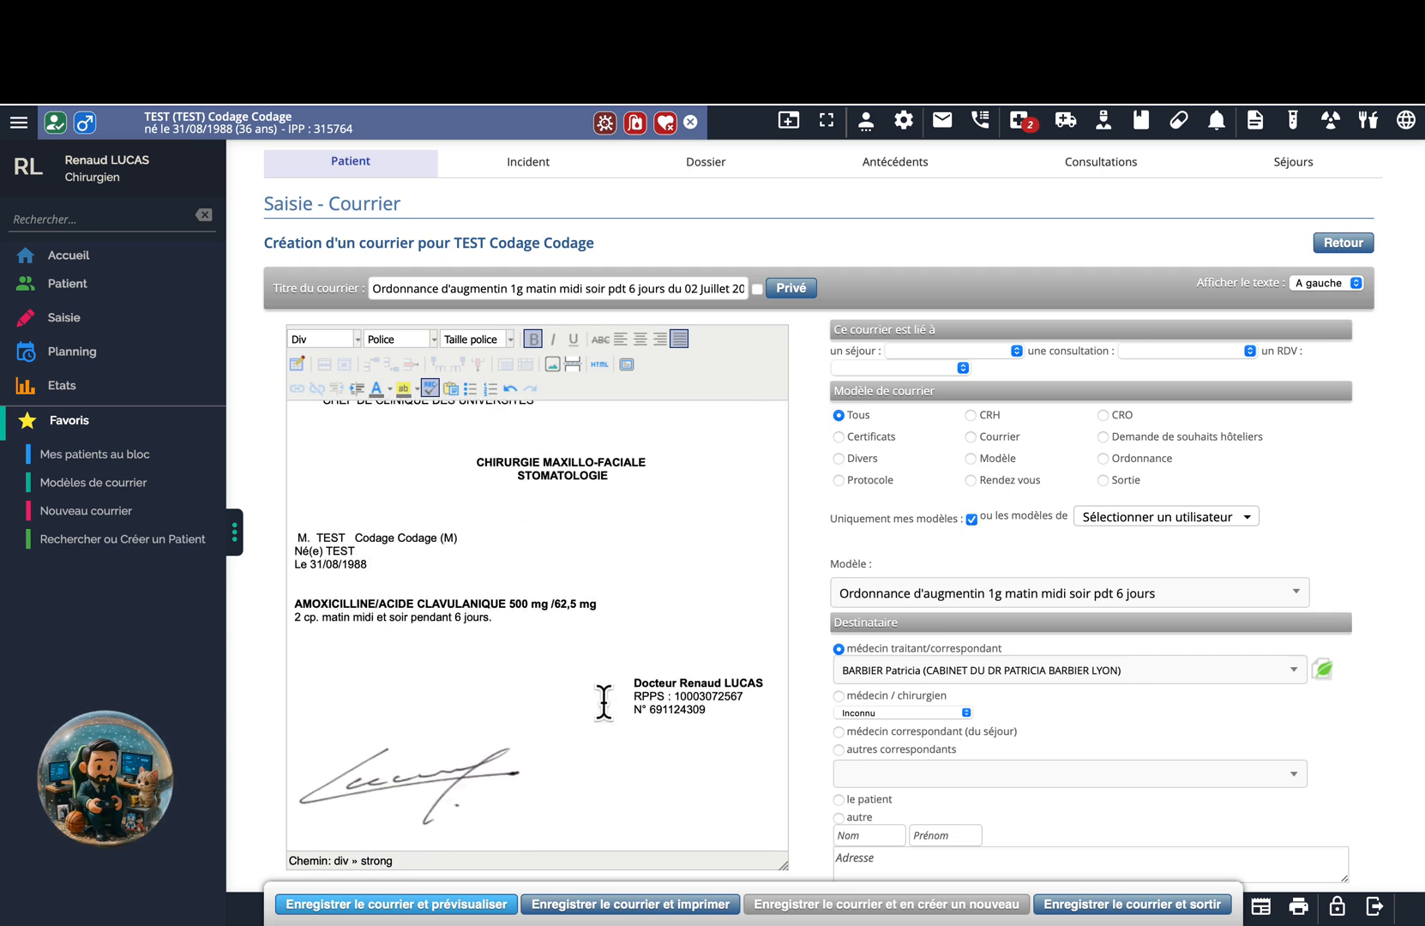
scroll(476, 706, up, 2)
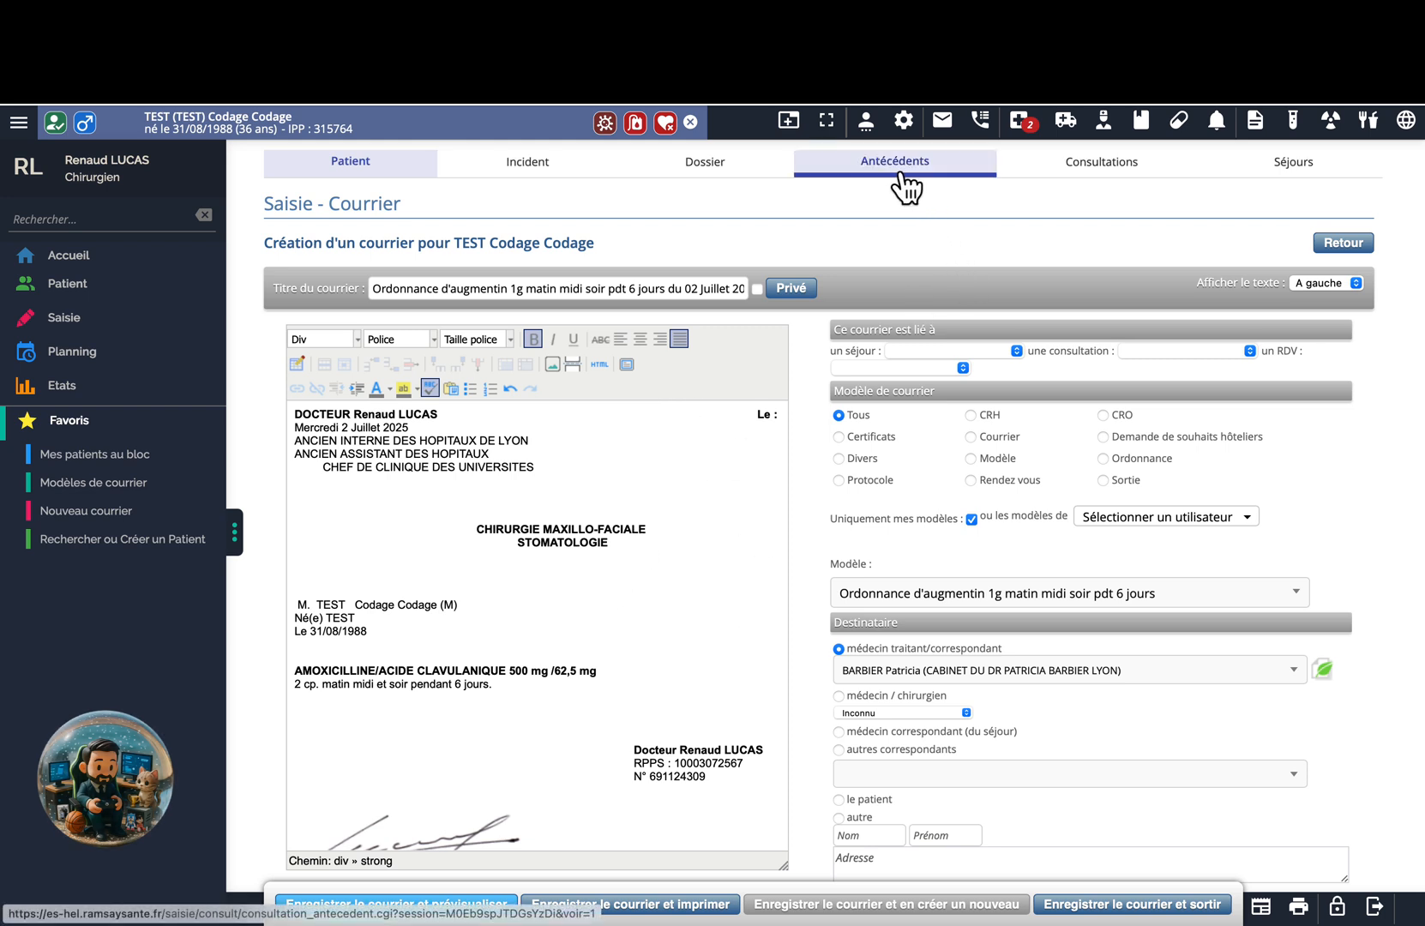
click(787, 124)
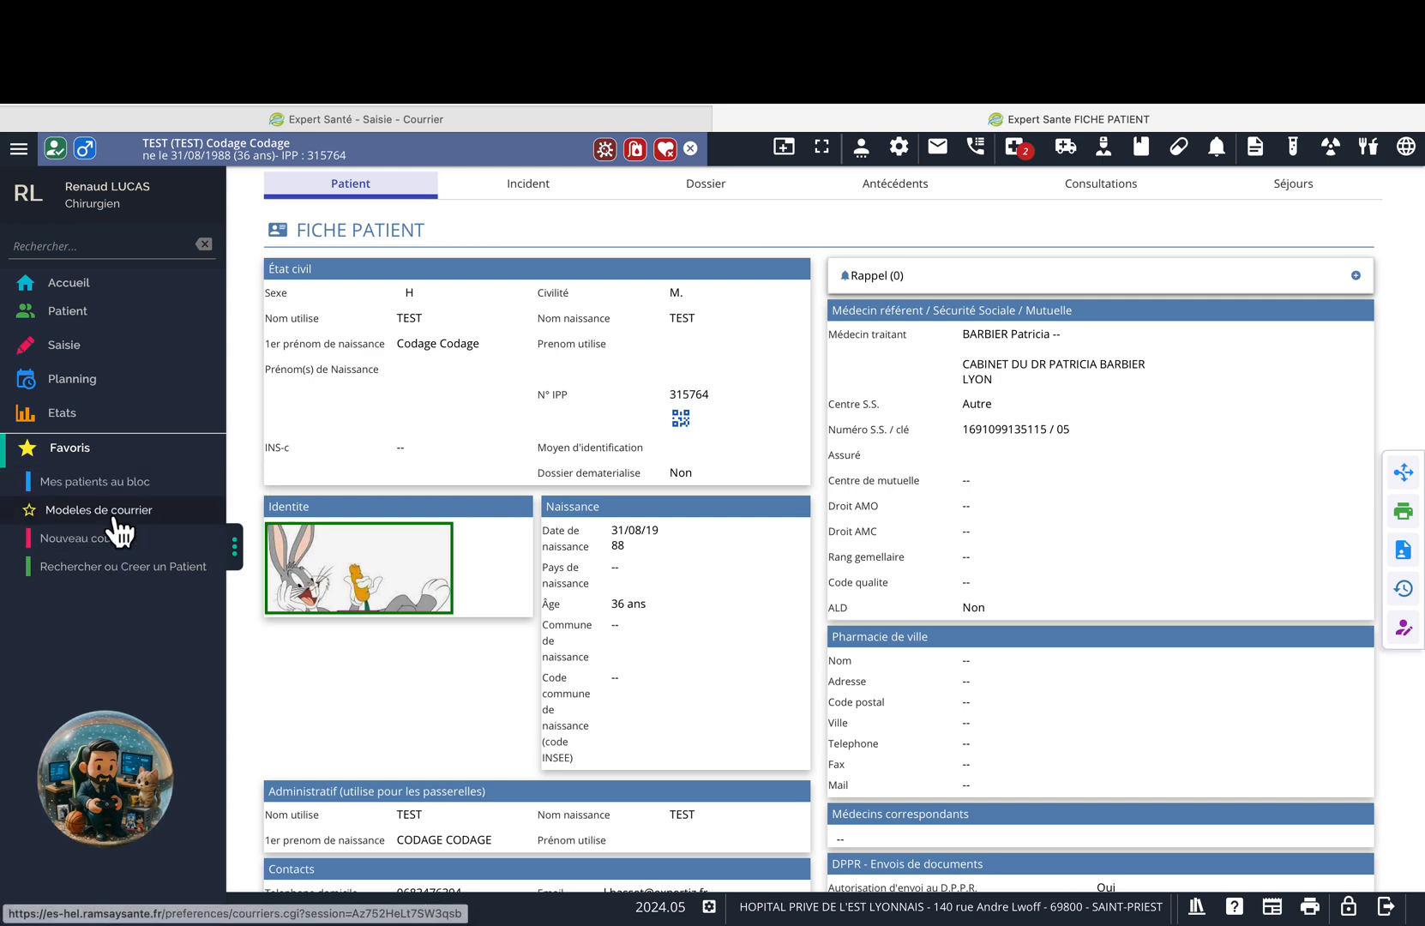
In the second tab, open the Ordonnance d'augmentin template from Modèles de courrier for editing.
click(118, 517)
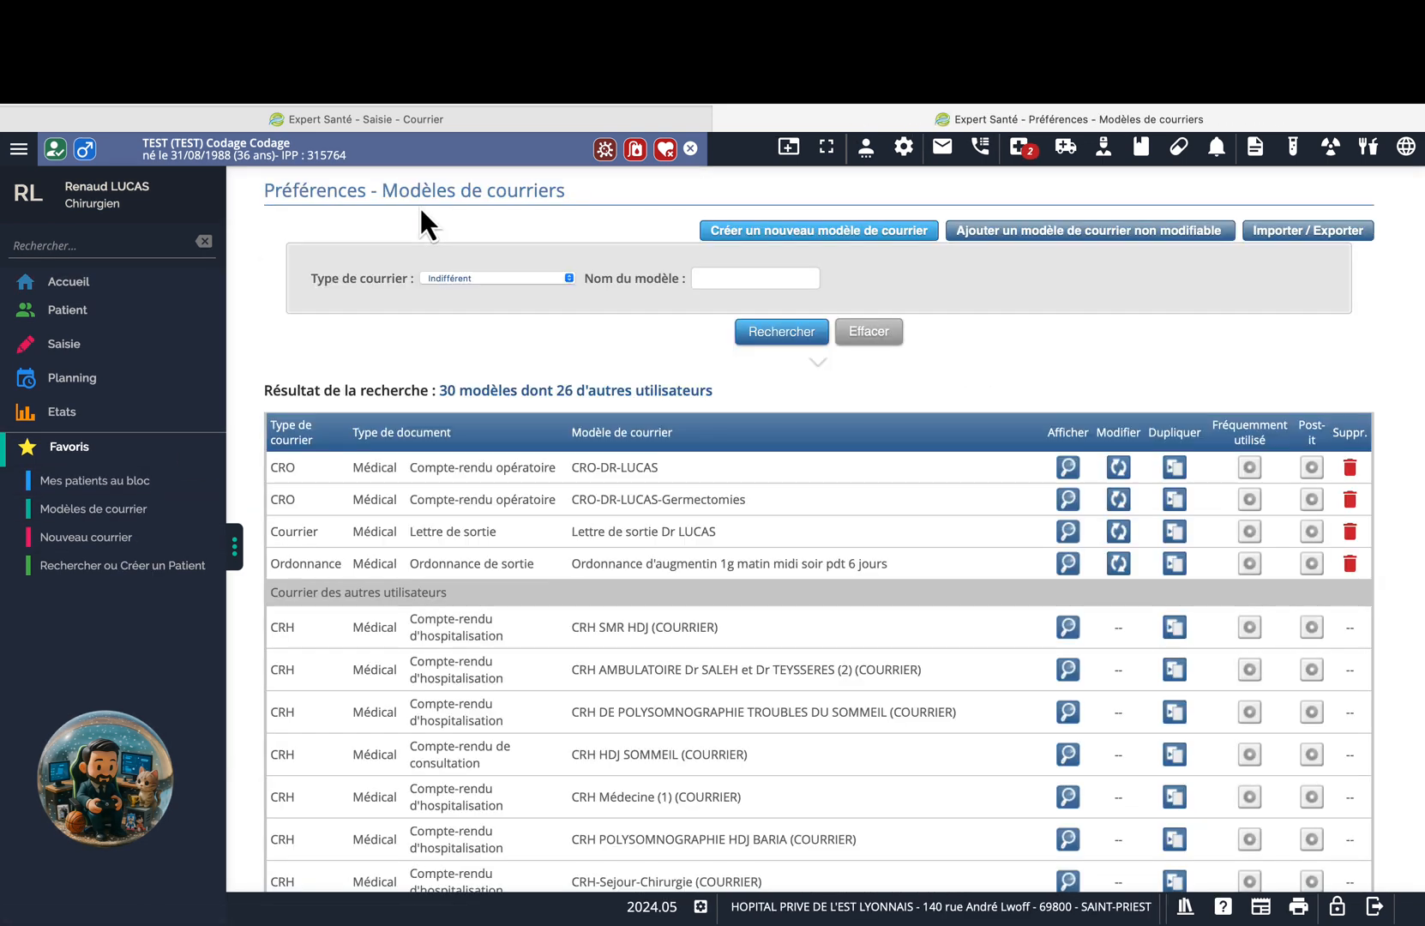
click(487, 125)
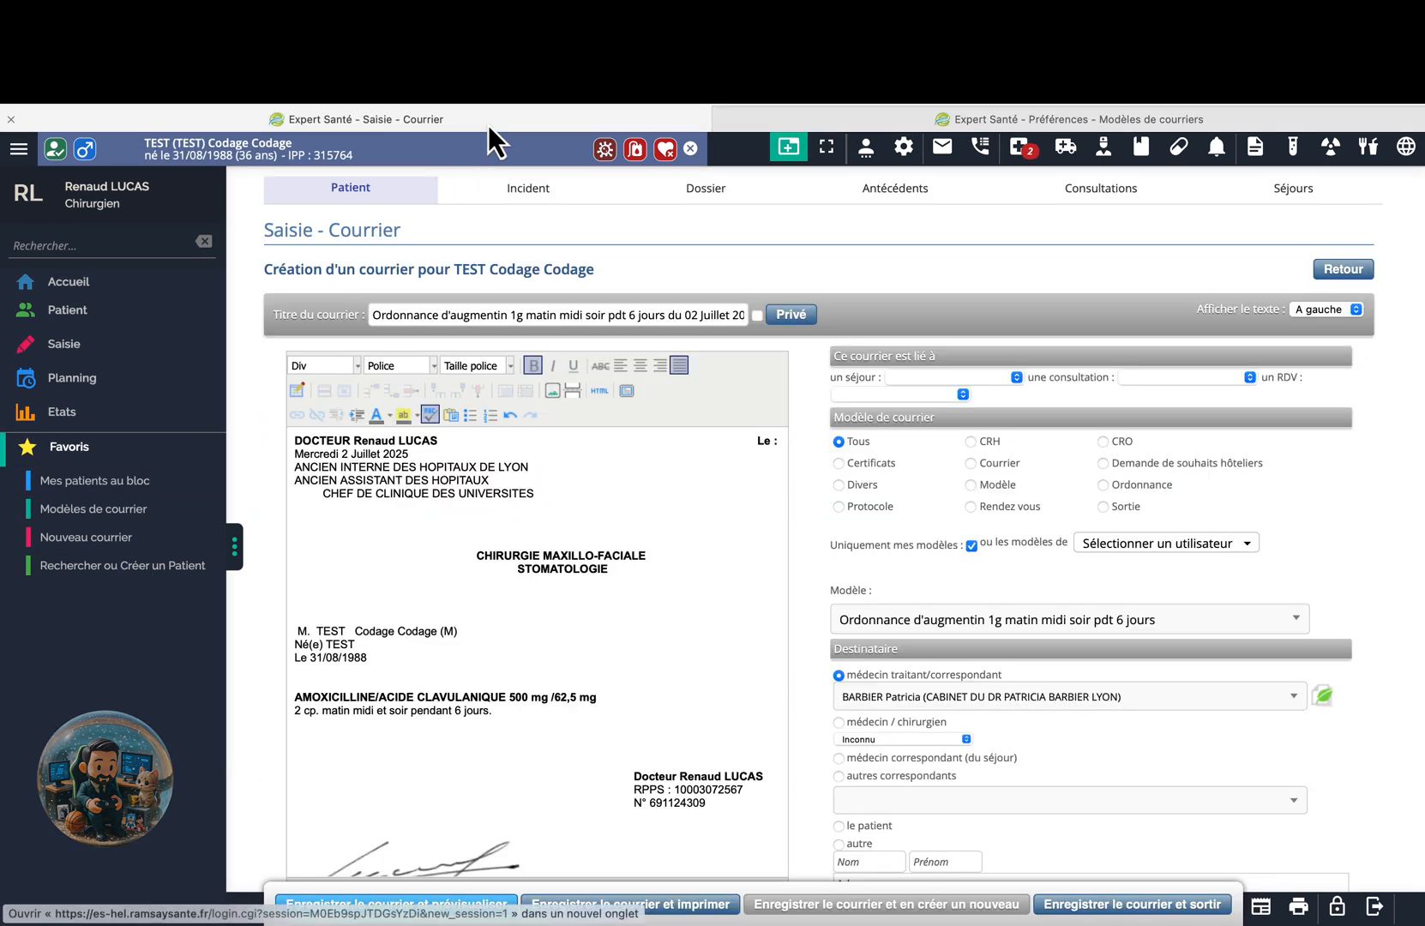
click(787, 113)
click(619, 117)
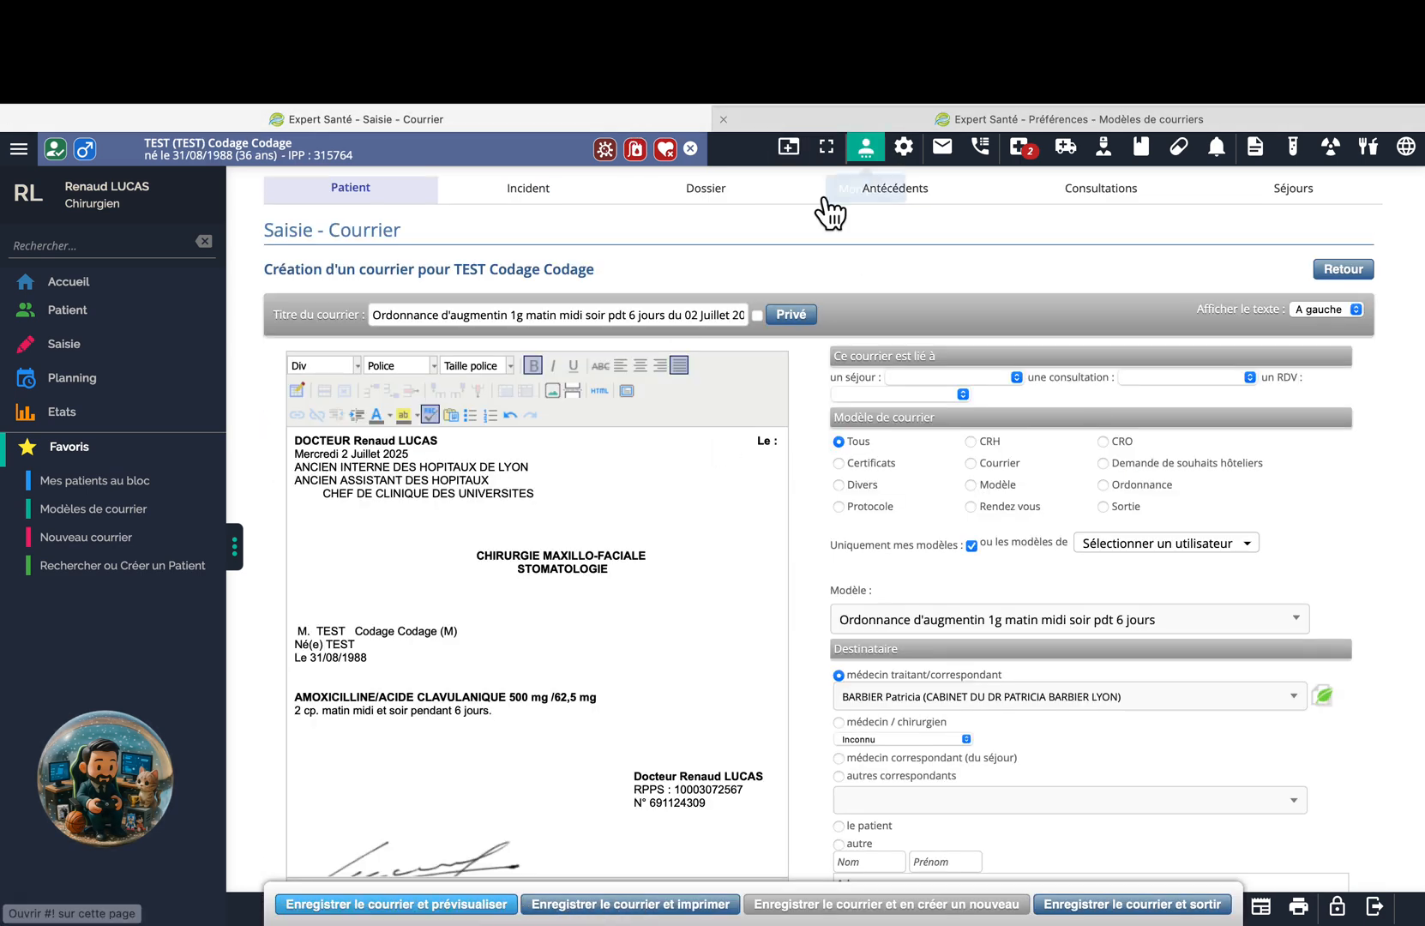
click(897, 120)
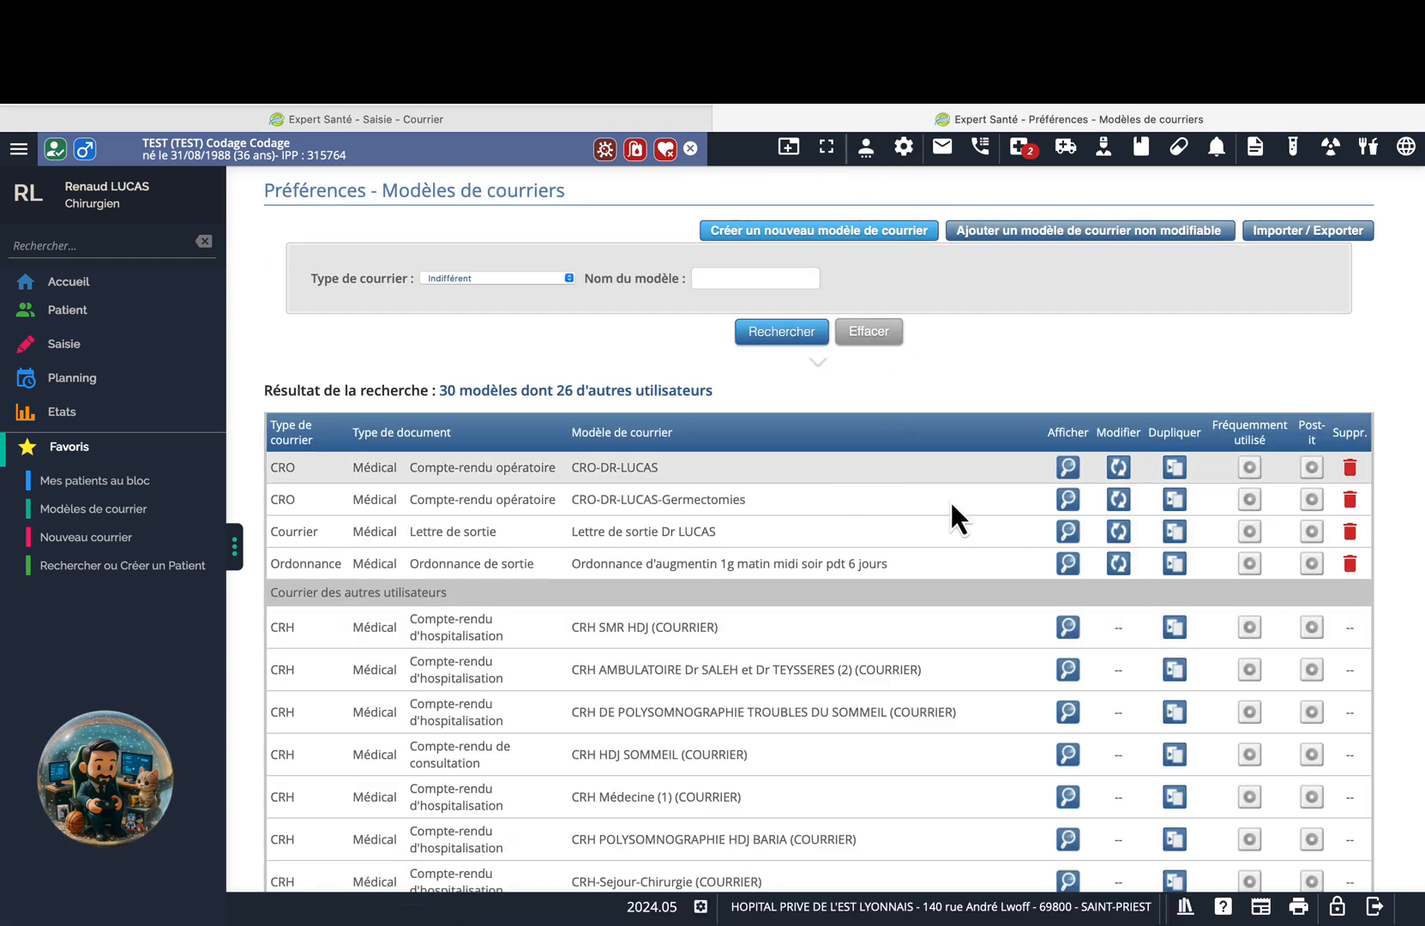
click(1118, 564)
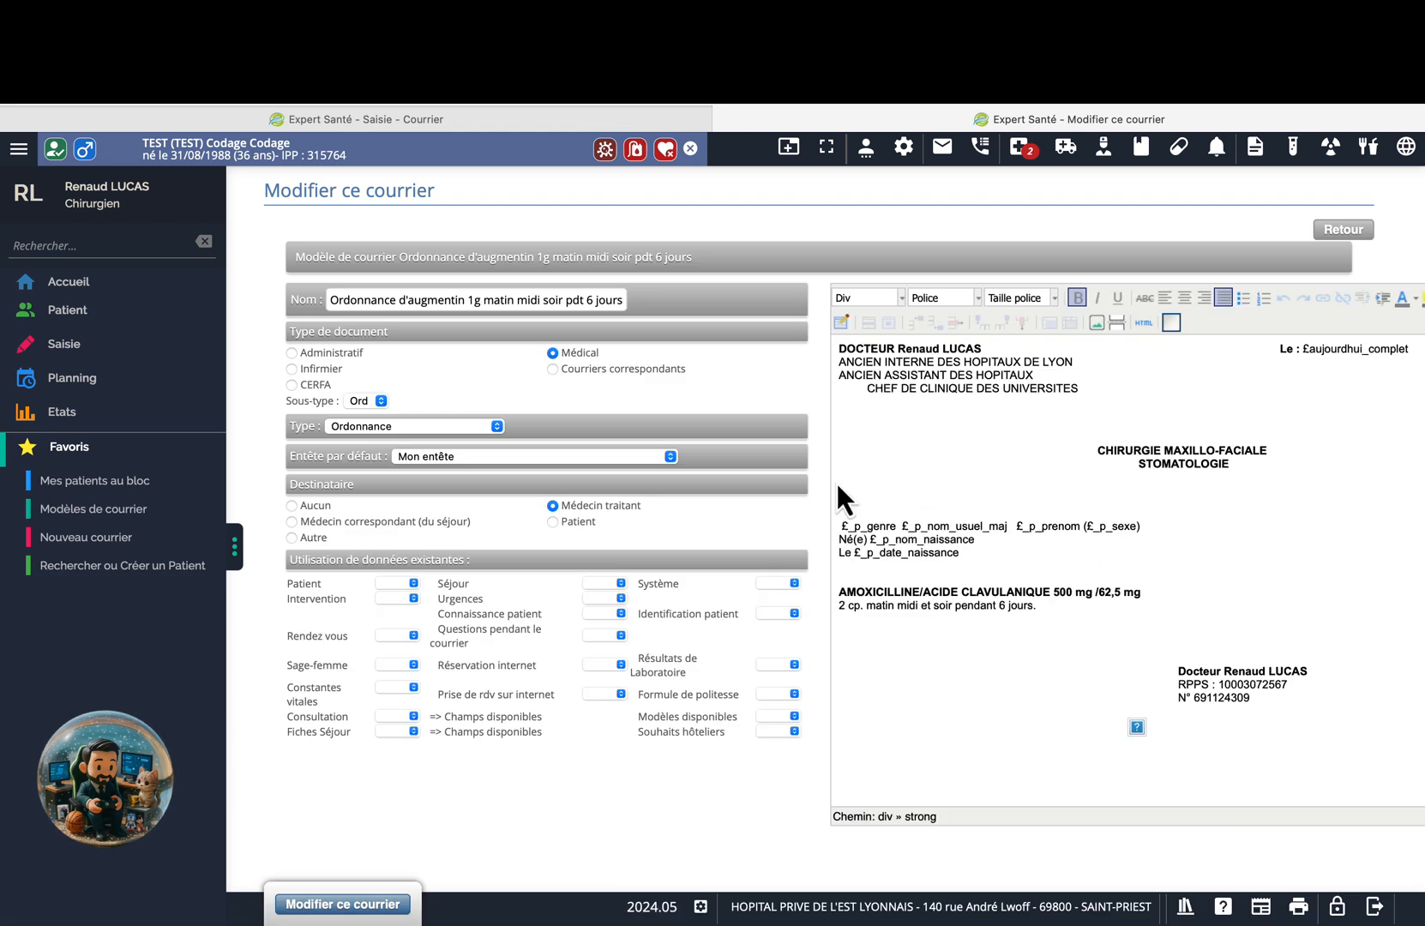
Fix the header indentation, restoring CHIRURGIE MAXILLO-FACIALE and putting STOMATOLOGIE on its own line.
key(BackSpace)
key(BackSpace)
key(BackSpace)
key(BackSpace)
key(BackSpace)
key(BackSpace)
key(BackSpace)
key(BackSpace)
click(1098, 451)
key(BackSpace)
key(BackSpace)
key(BackSpace)
key(BackSpace)
key(BackSpace)
key(BackSpace)
key(BackSpace)
key(BackSpace)
key(BackSpace)
key(BackSpace)
key(BackSpace)
key(BackSpace)
key(BackSpace)
key(BackSpace)
key(BackSpace)
key(BackSpace)
key(BackSpace)
key(BackSpace)
key(BackSpace)
key(BackSpace)
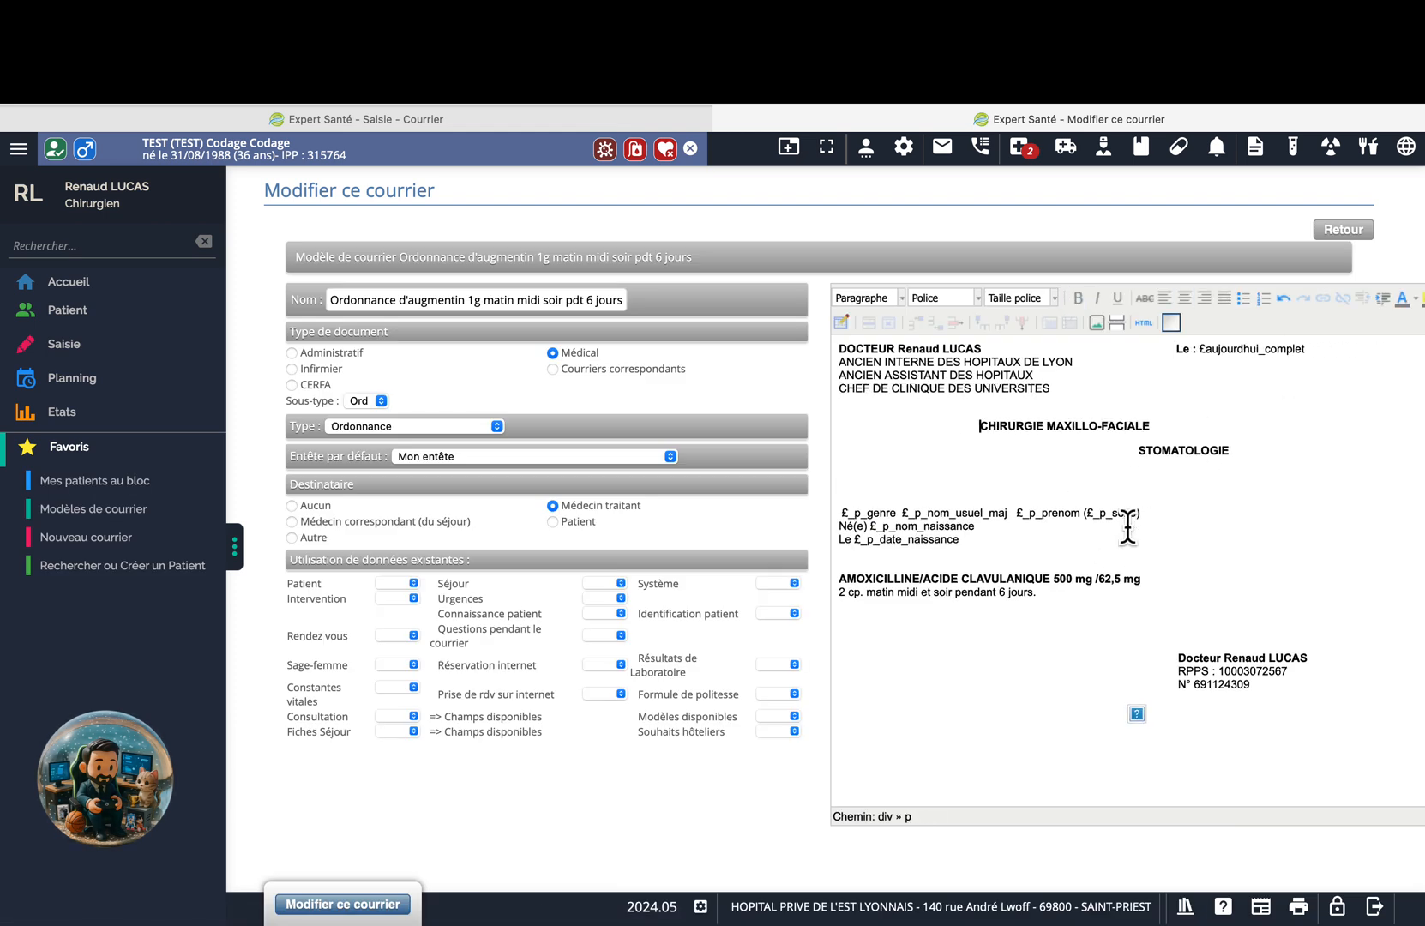
click(1140, 453)
key(BackSpace)
key(BackSpace)
key(BackSpace)
key(BackSpace)
key(BackSpace)
key(BackSpace)
key(BackSpace)
key(BackSpace)
key(BackSpace)
key(BackSpace)
key(BackSpace)
key(BackSpace)
key(BackSpace)
key(BackSpace)
key(BackSpace)
key(BackSpace)
key(BackSpace)
key(BackSpace)
key(BackSpace)
key(BackSpace)
key(super+z)
click(1136, 450)
key(BackSpace)
key(BackSpace)
key(BackSpace)
key(BackSpace)
key(BackSpace)
key(BackSpace)
key(BackSpace)
key(BackSpace)
key(BackSpace)
key(BackSpace)
key(BackSpace)
key(BackSpace)
key(BackSpace)
key(BackSpace)
key(BackSpace)
key(BackSpace)
key(BackSpace)
key(BackSpace)
key(BackSpace)
key(BackSpace)
text(IALE)
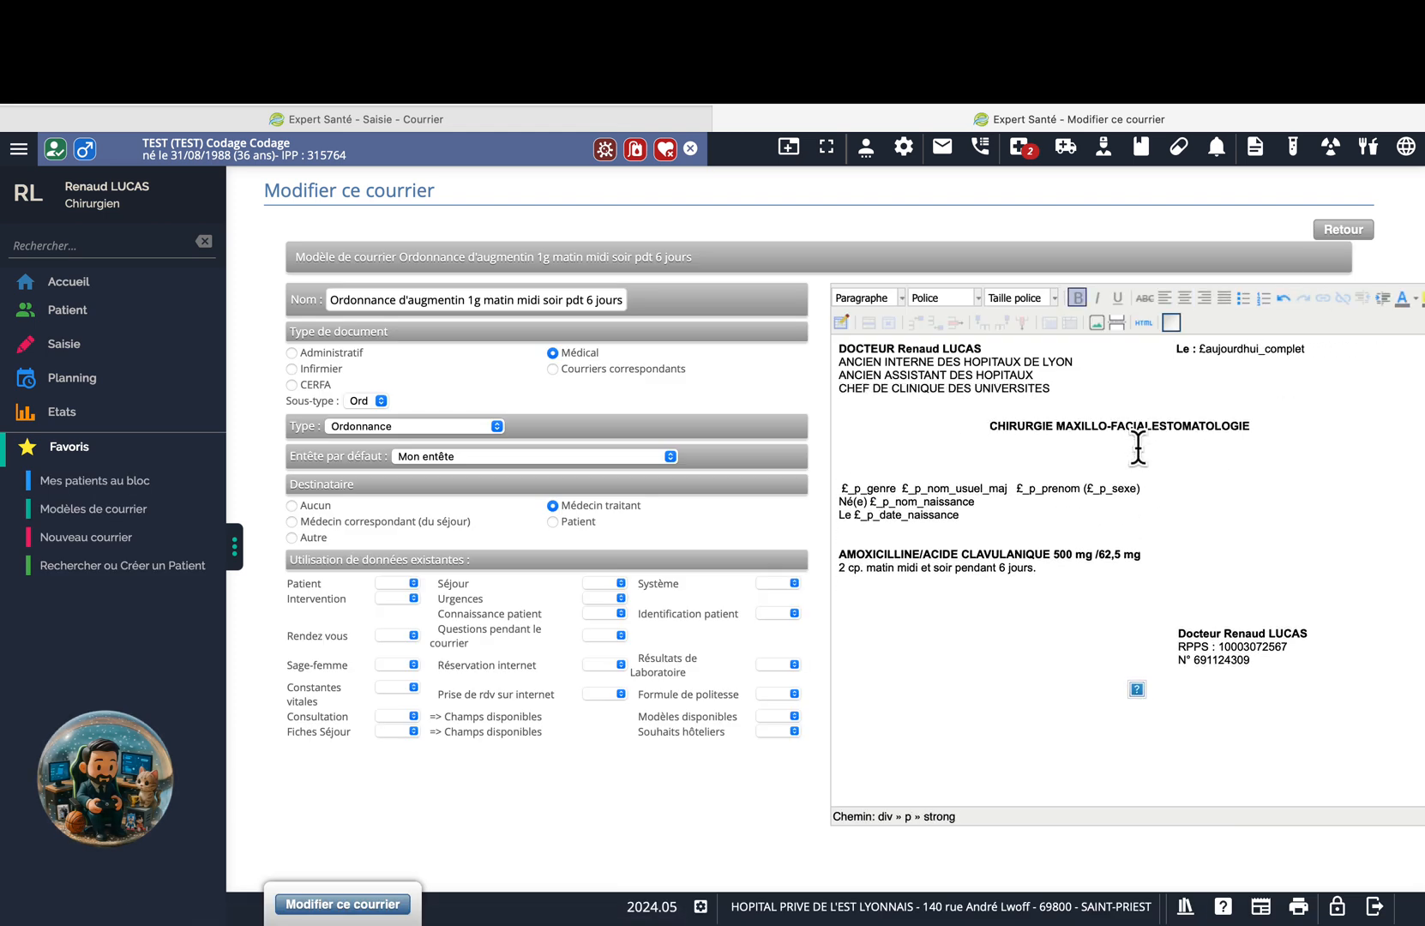
key(Return)
key(BackSpace)
key(shift+Return)
Save the header changes and view the saved template.
click(843, 453)
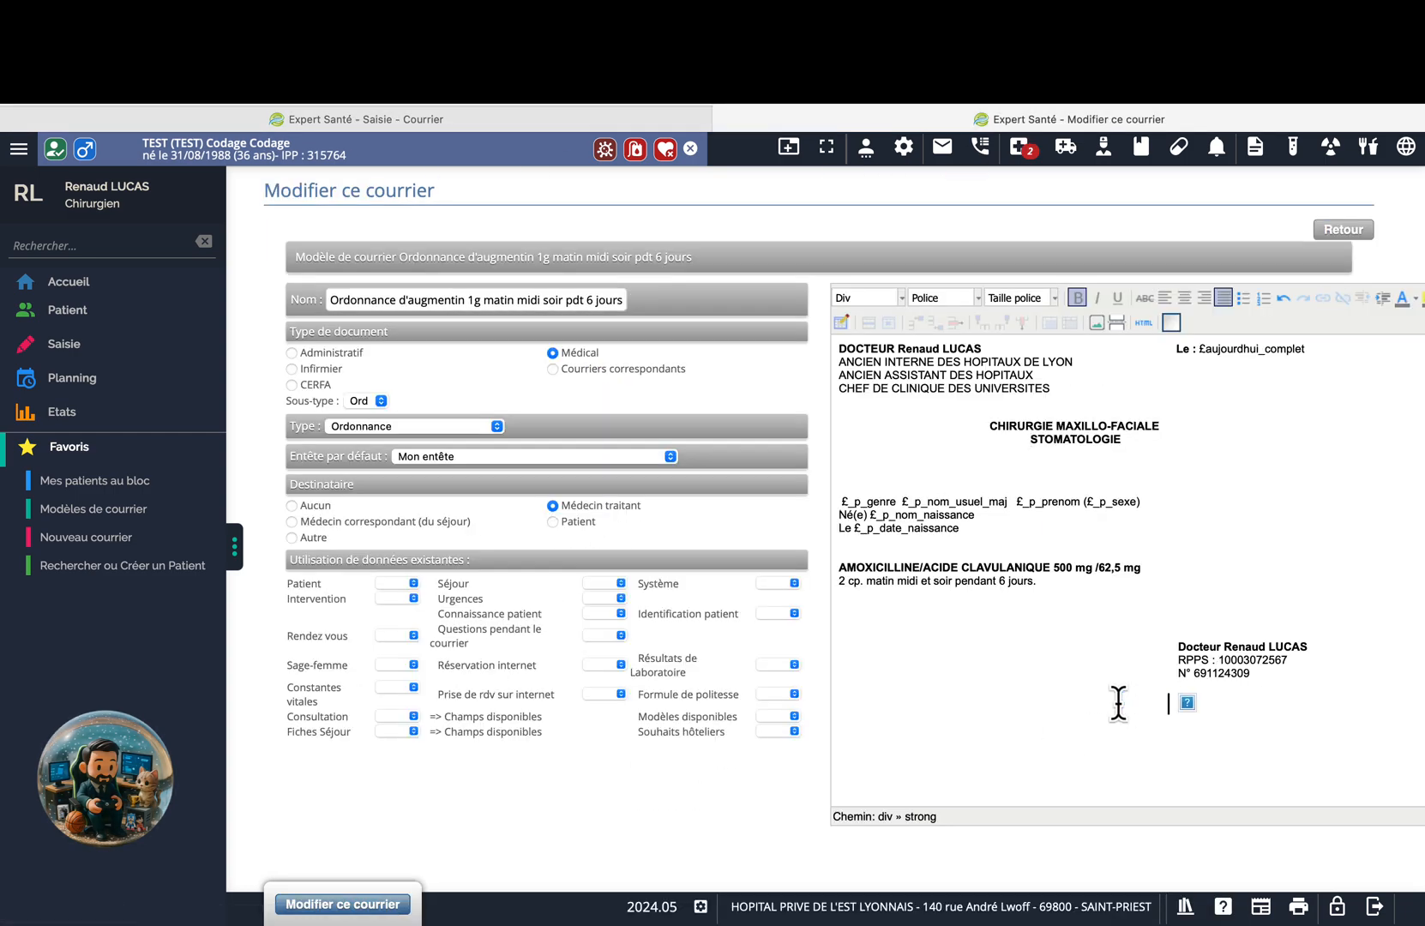
click(352, 904)
click(1069, 563)
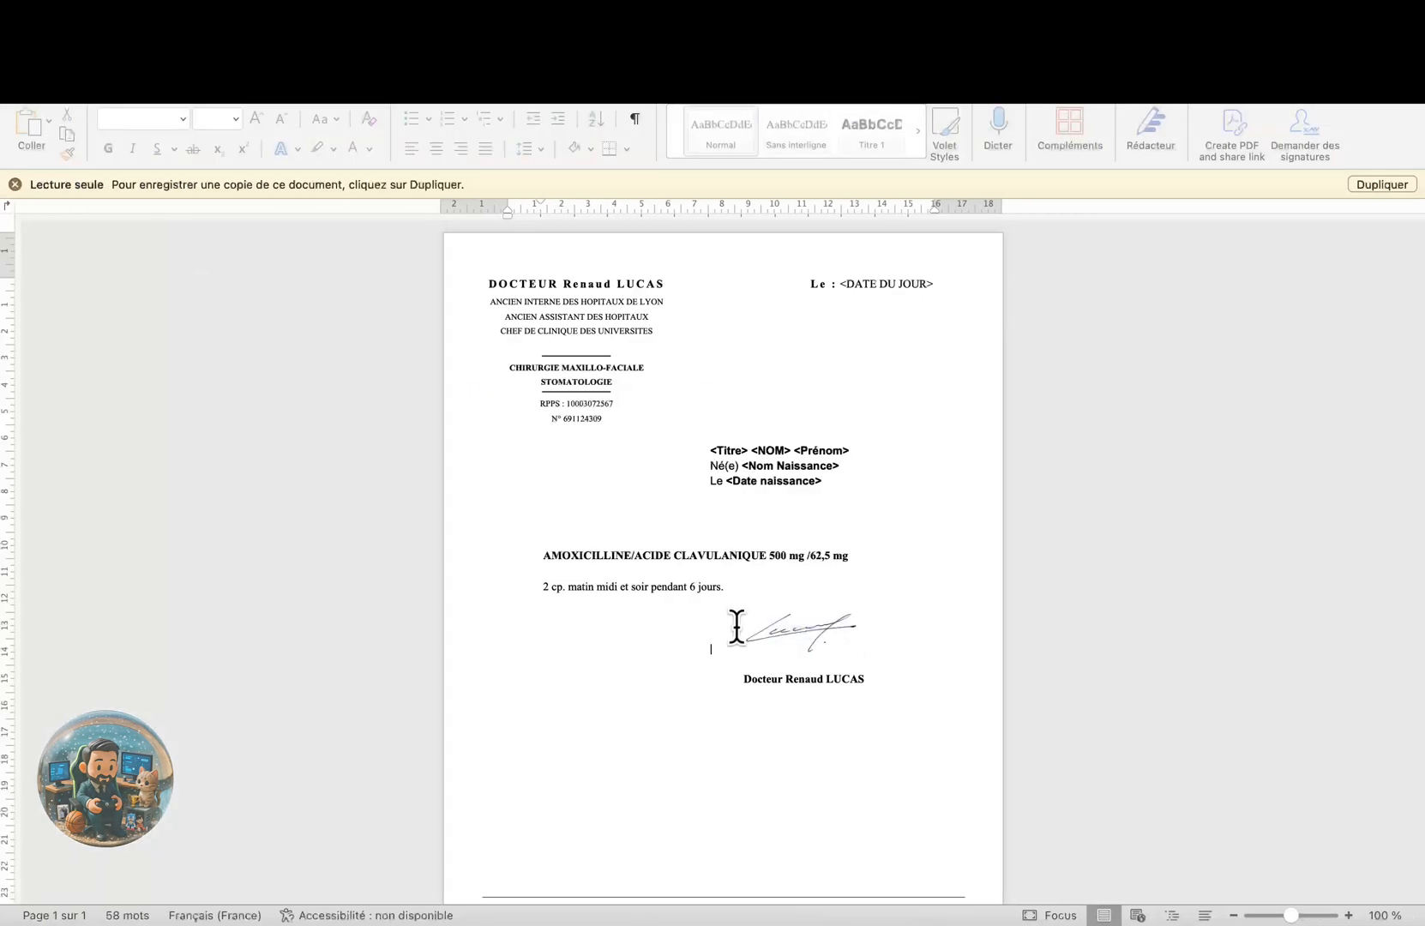
Paste the signature image under the doctor's details, save, and regenerate the letter.
right_click(826, 613)
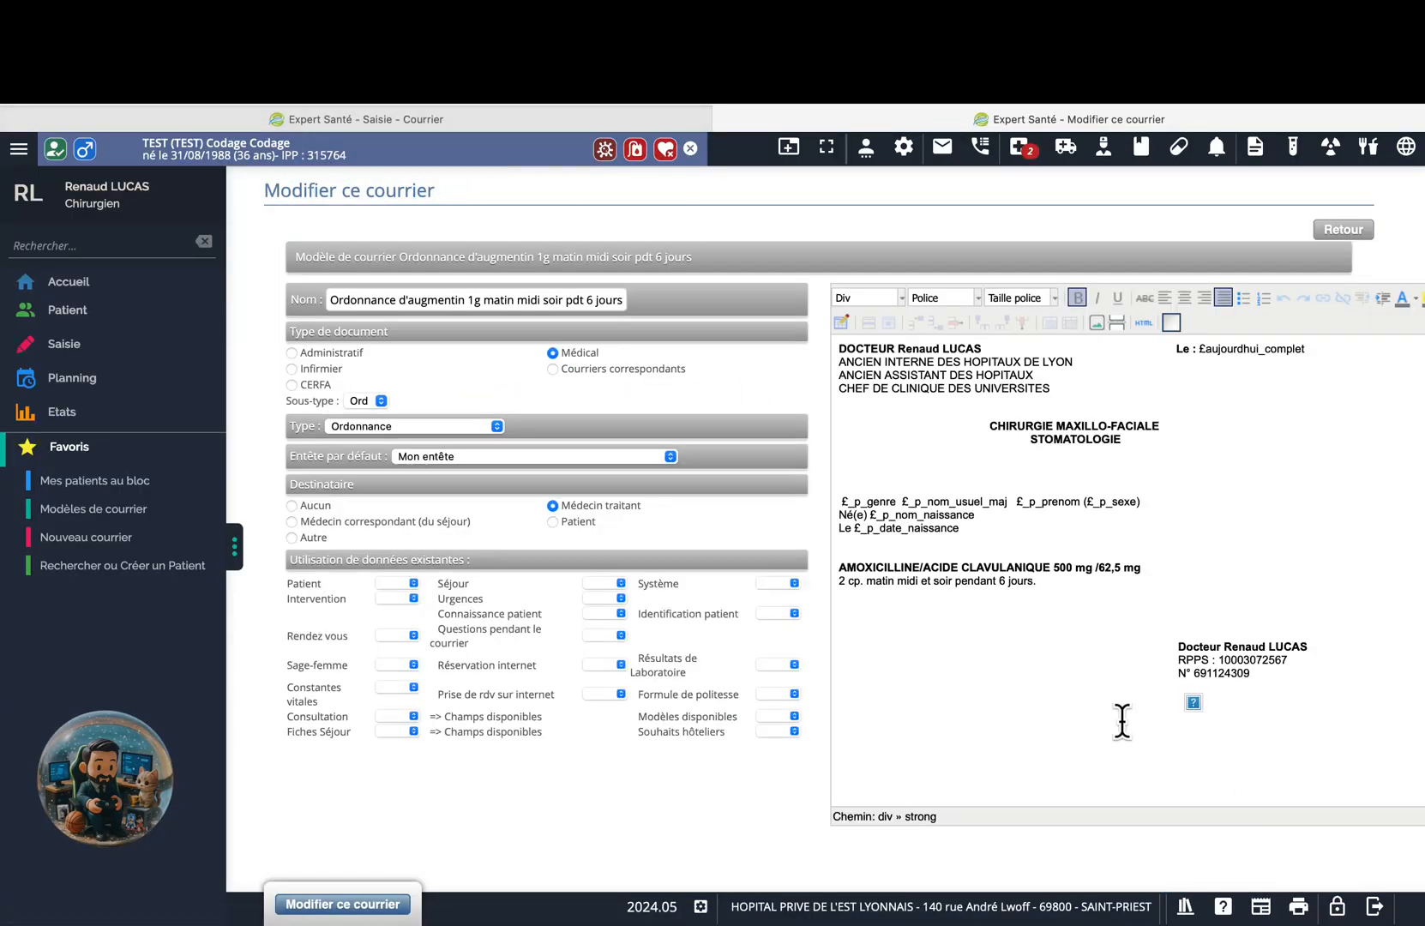
click(1198, 703)
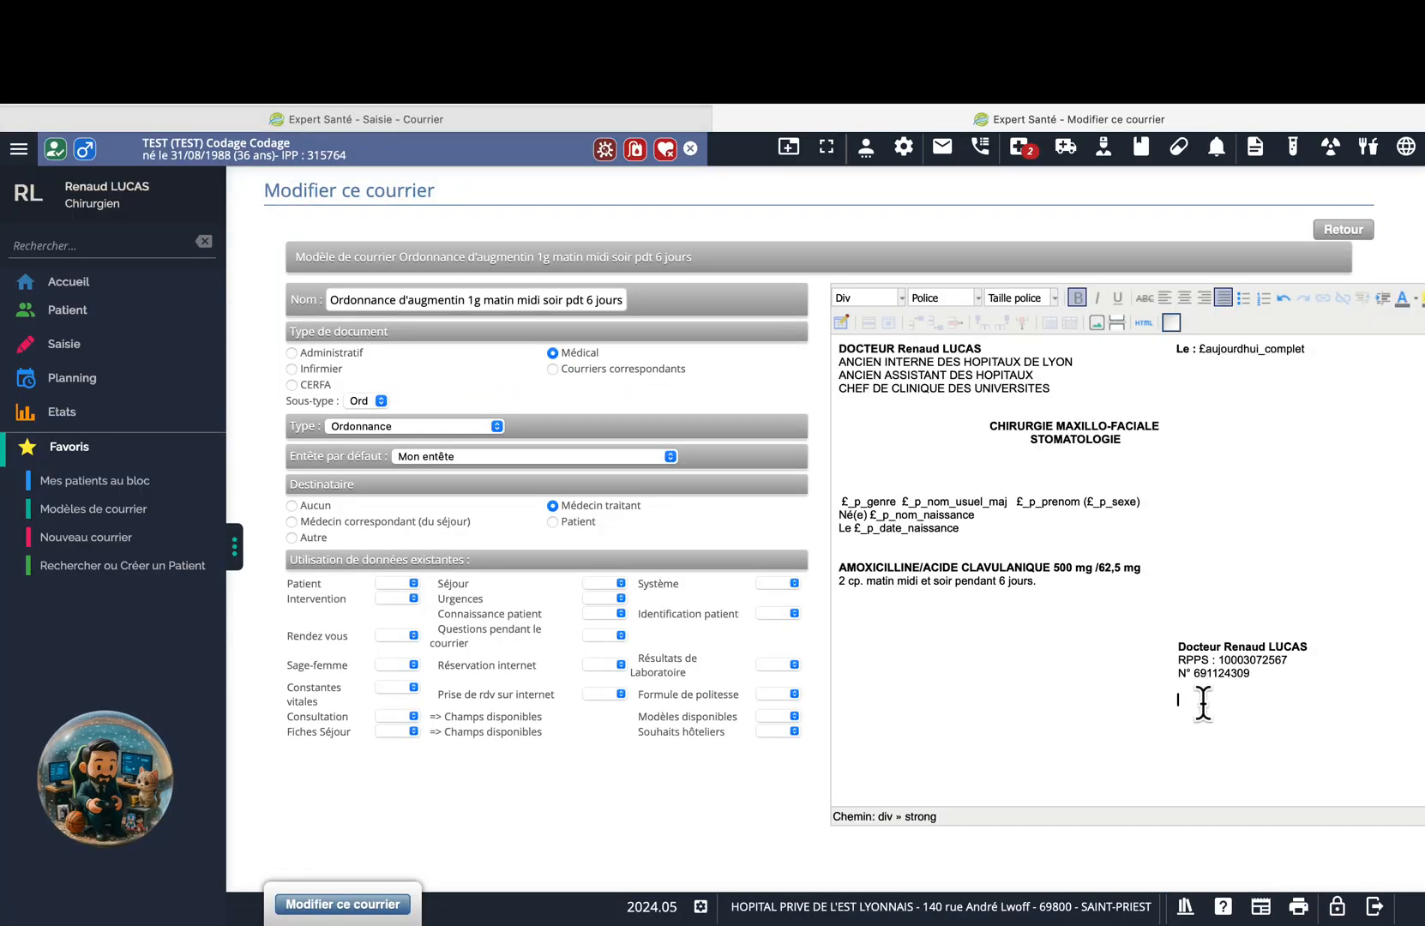
key(ctrl+v)
click(343, 904)
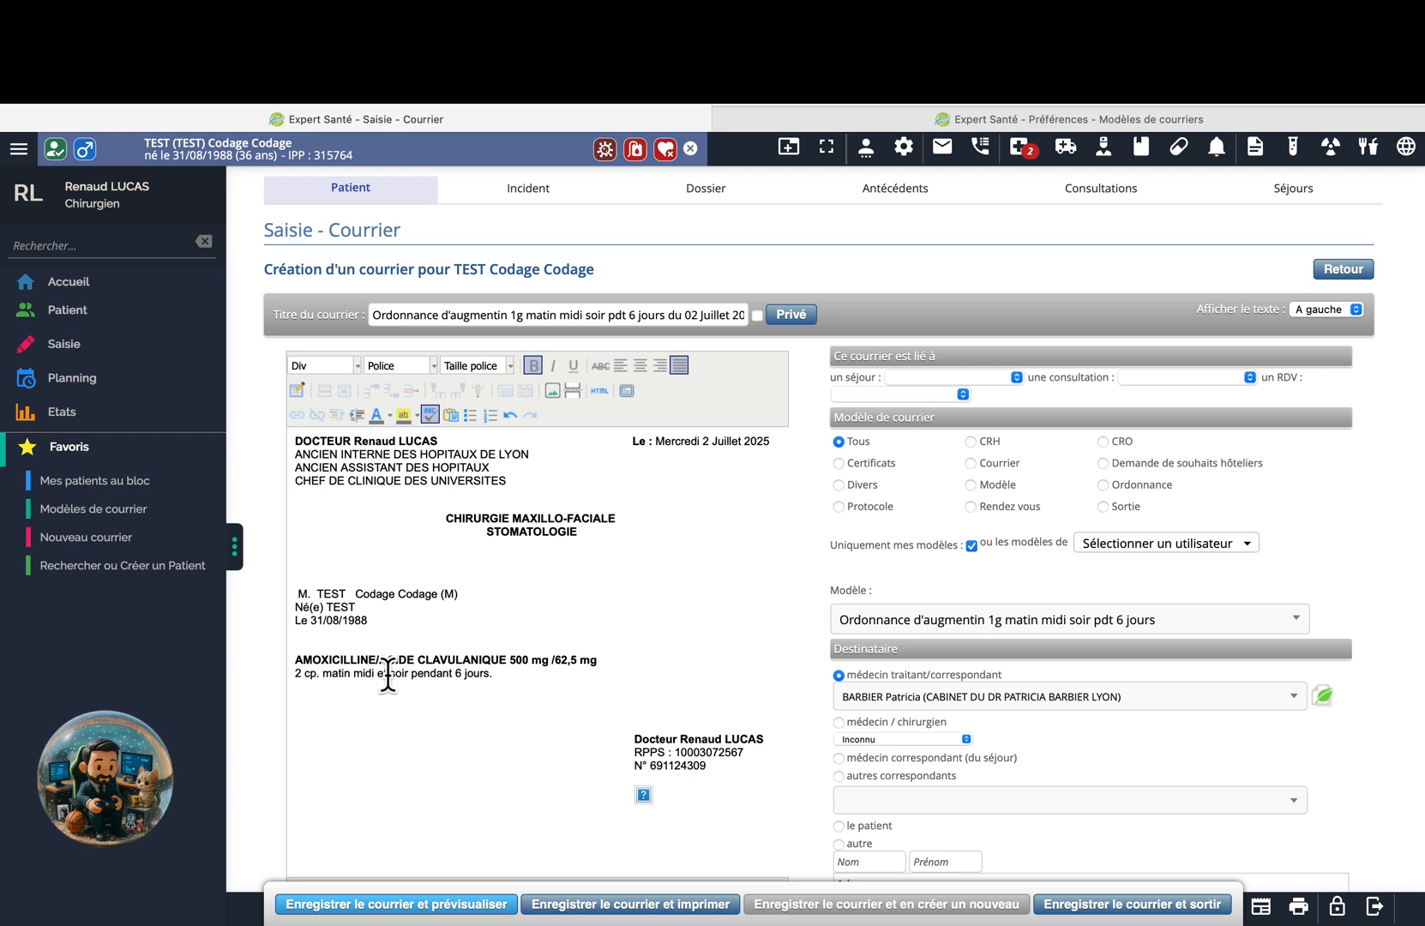
scroll(547, 751, down, 3)
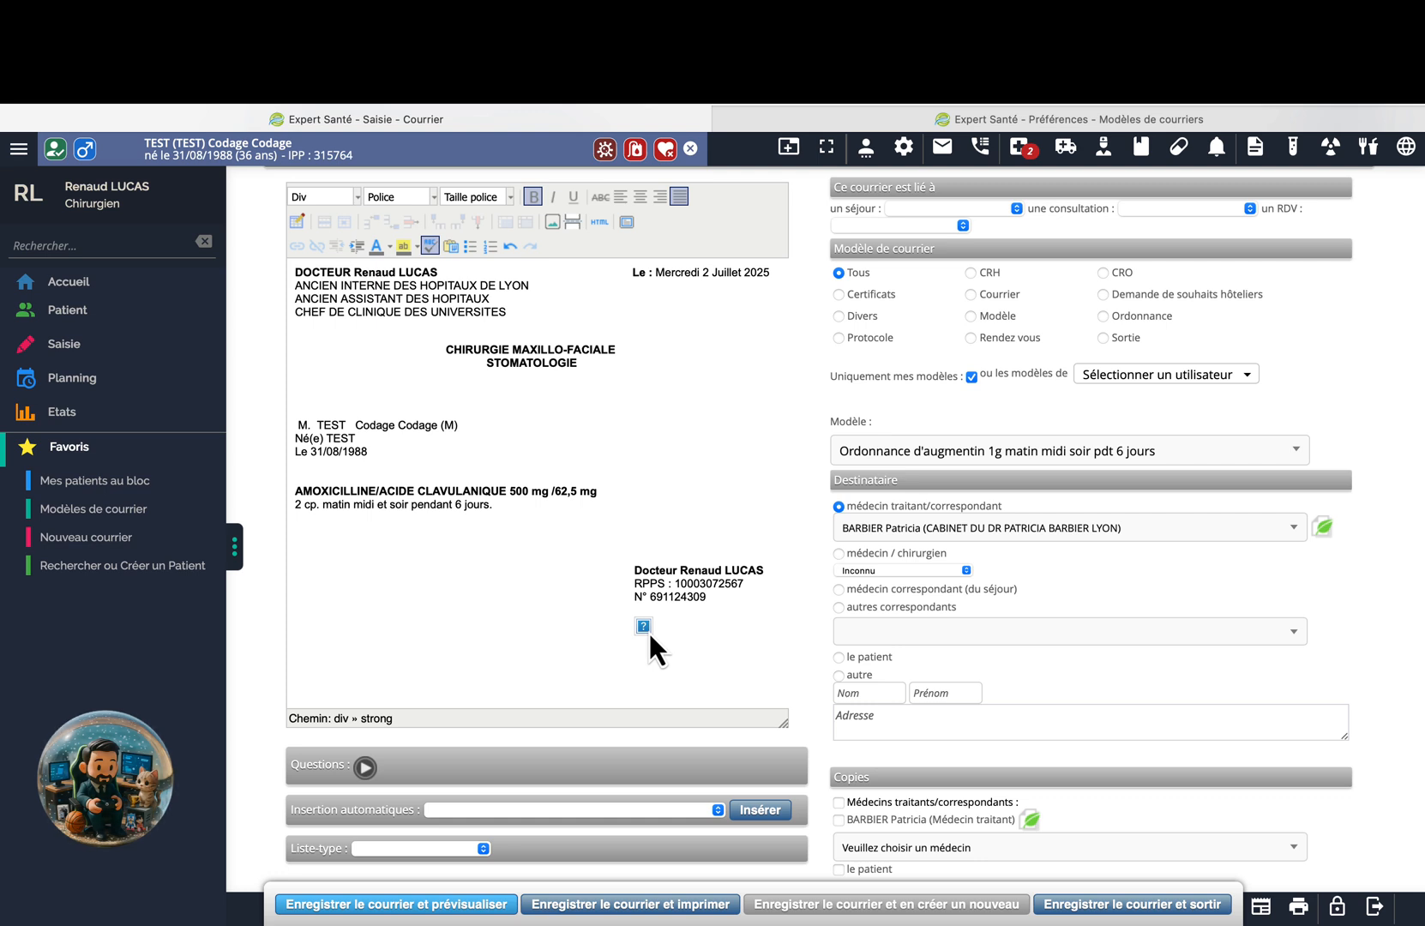
Swap the pasted signature image for the Signature du prescripteur (£_ma_signature) variable and save the template.
click(991, 118)
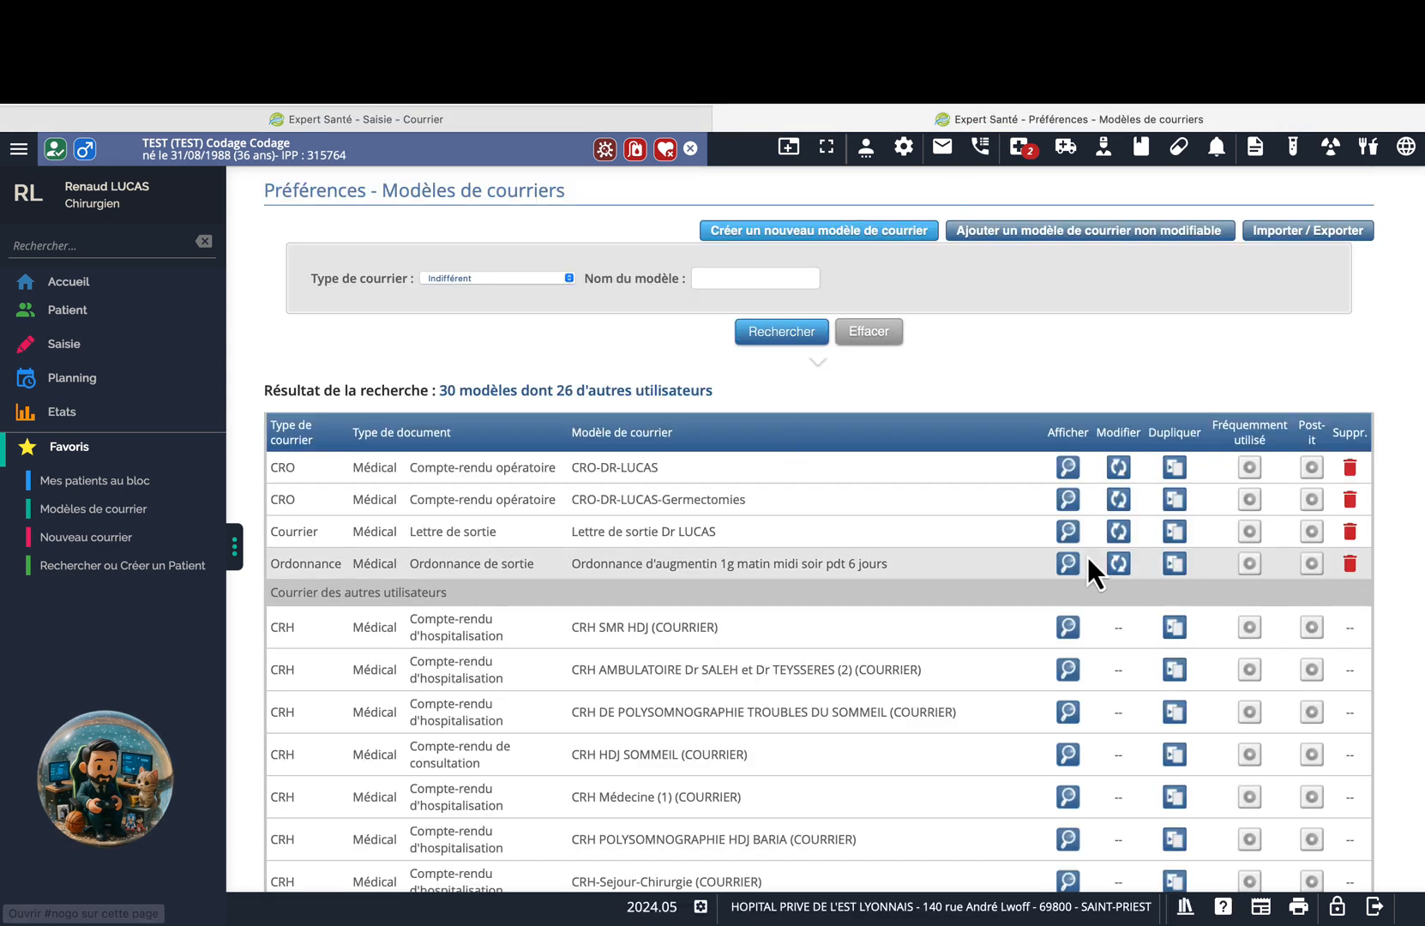
click(1118, 564)
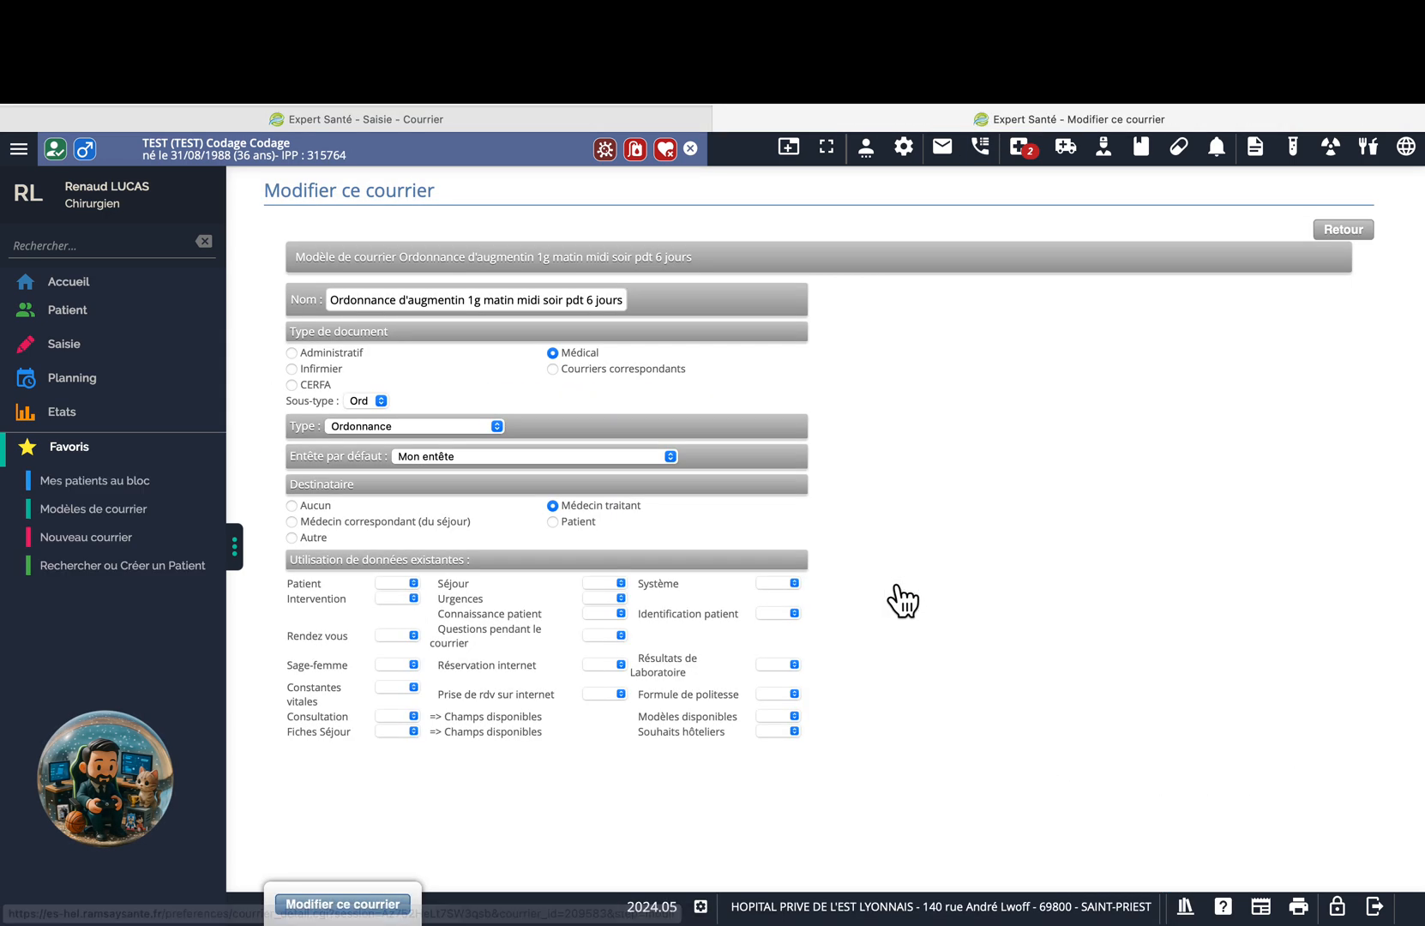
scroll(913, 626, down, 3)
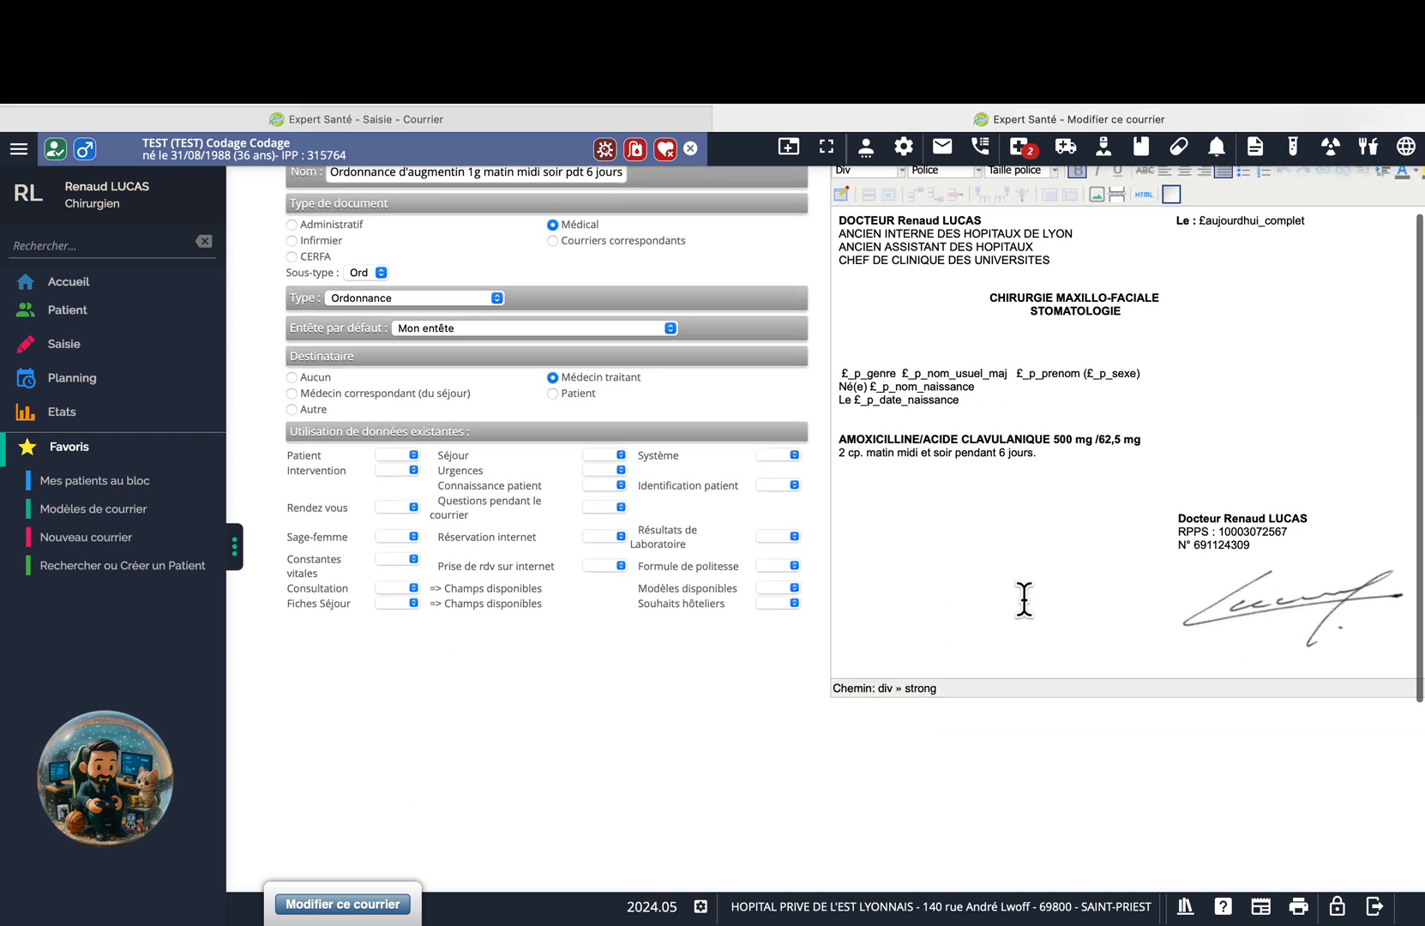
click(1408, 586)
key(BackSpace)
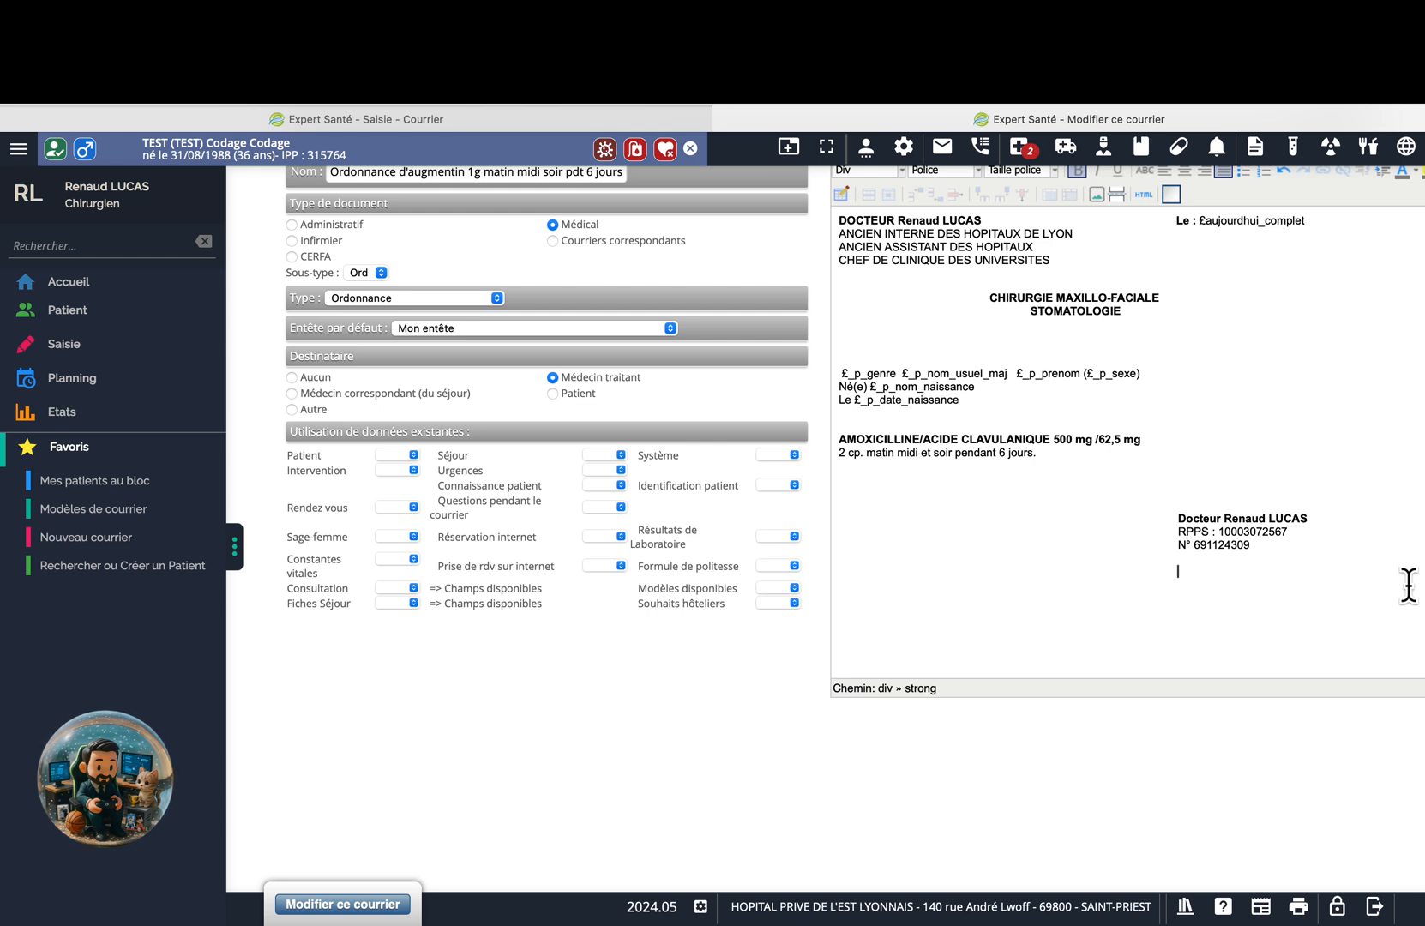
key(Return)
click(772, 455)
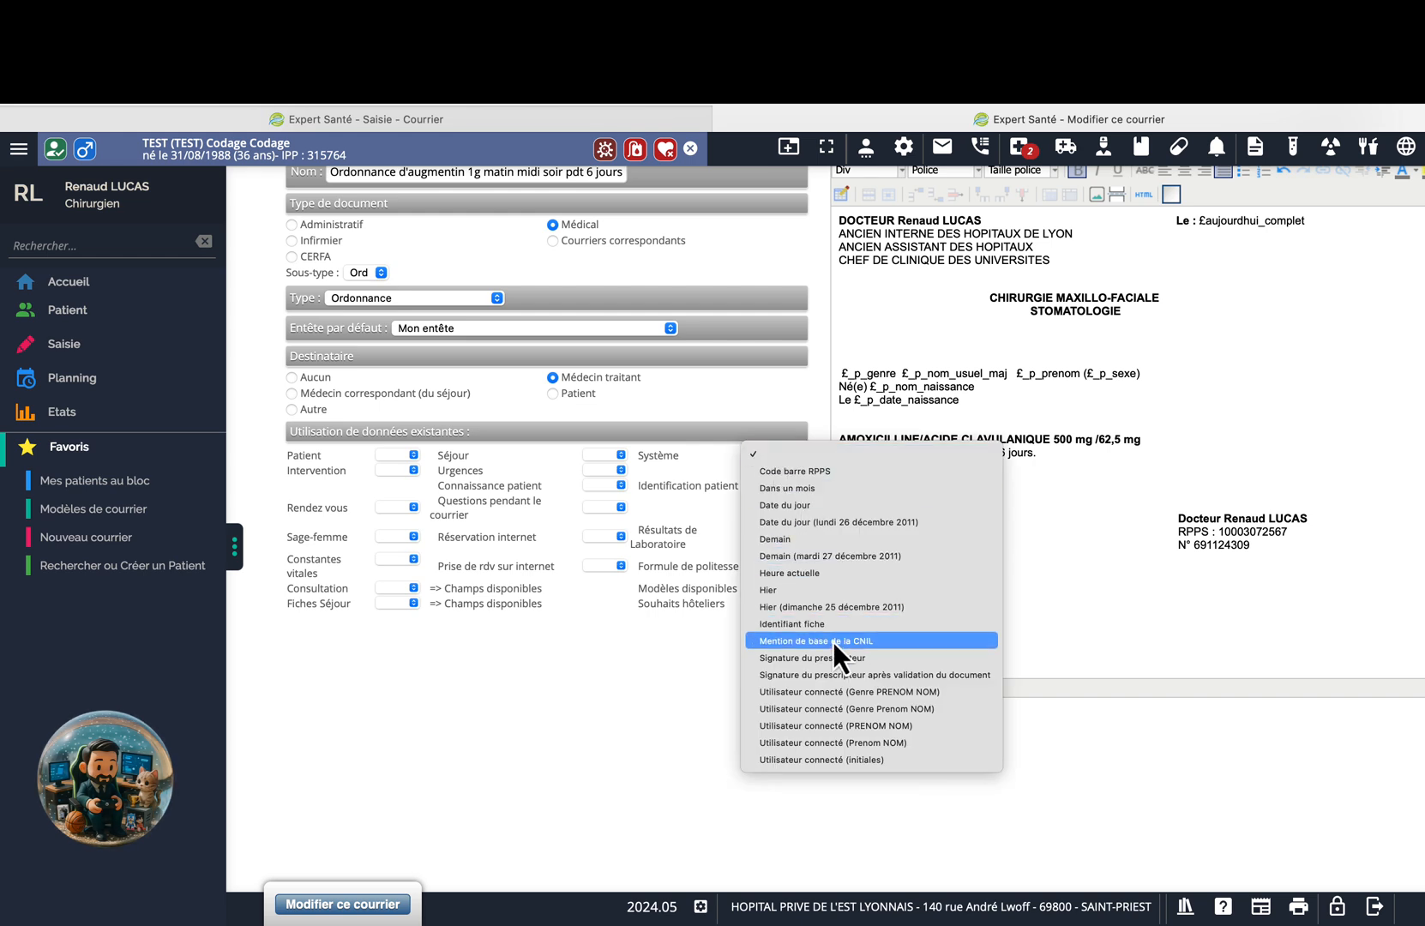
click(885, 658)
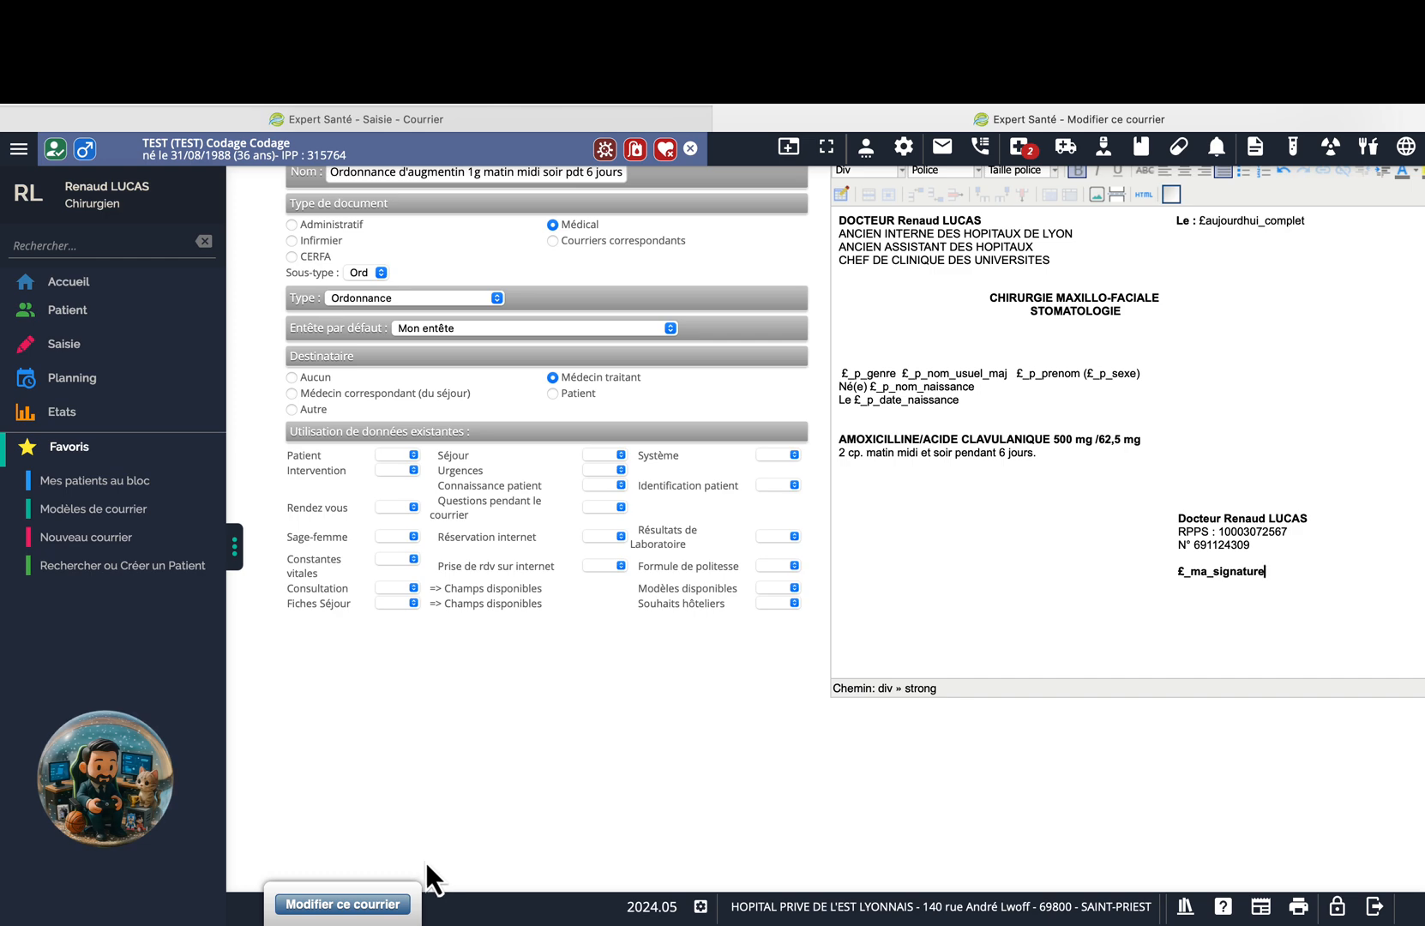
click(360, 909)
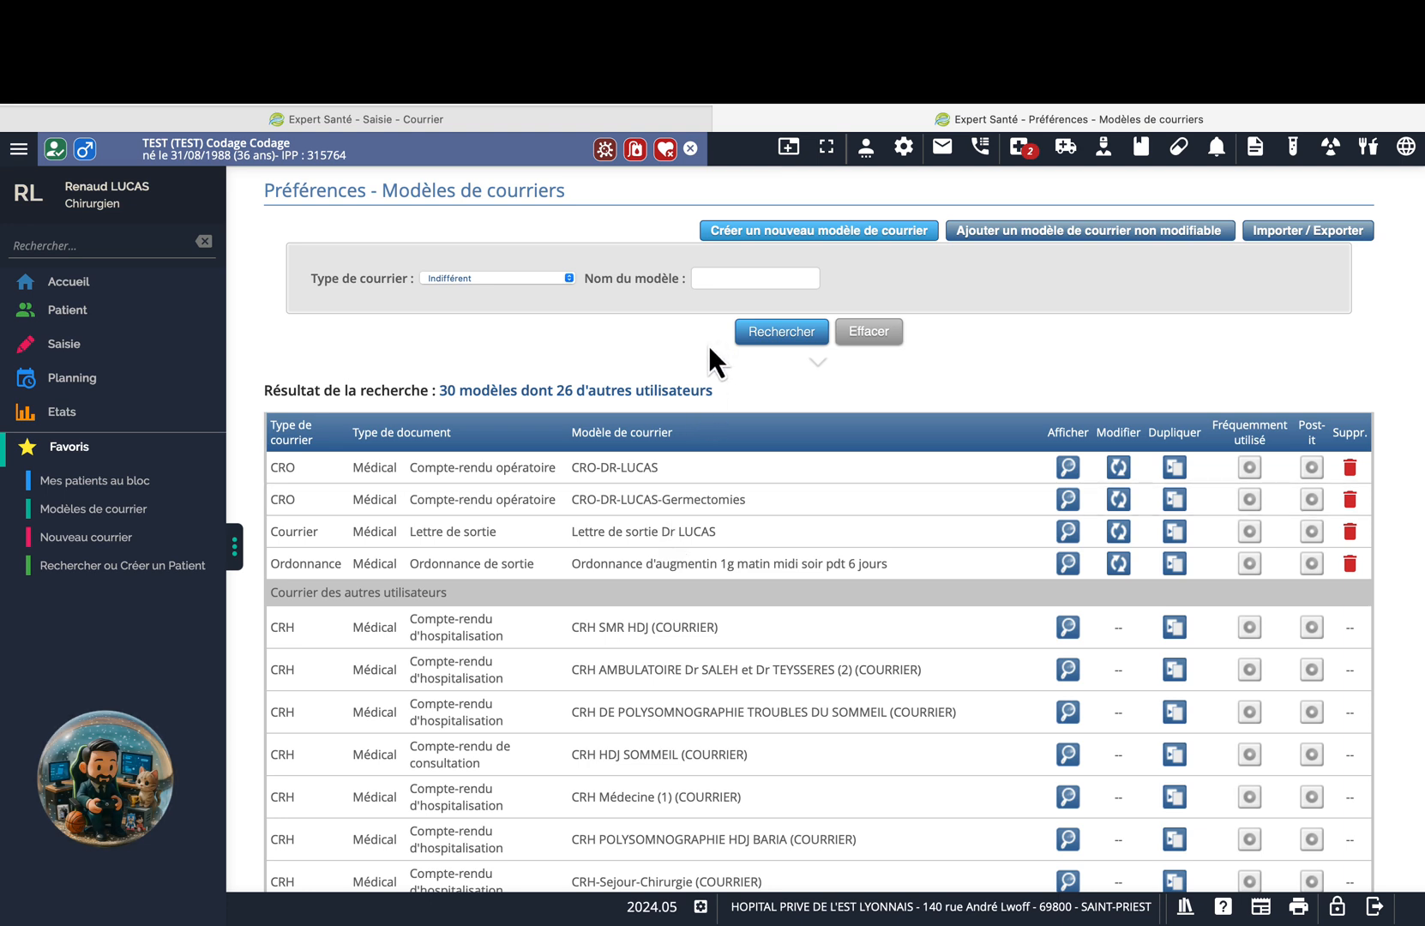
Return to the patient's letter page and look through it.
click(504, 120)
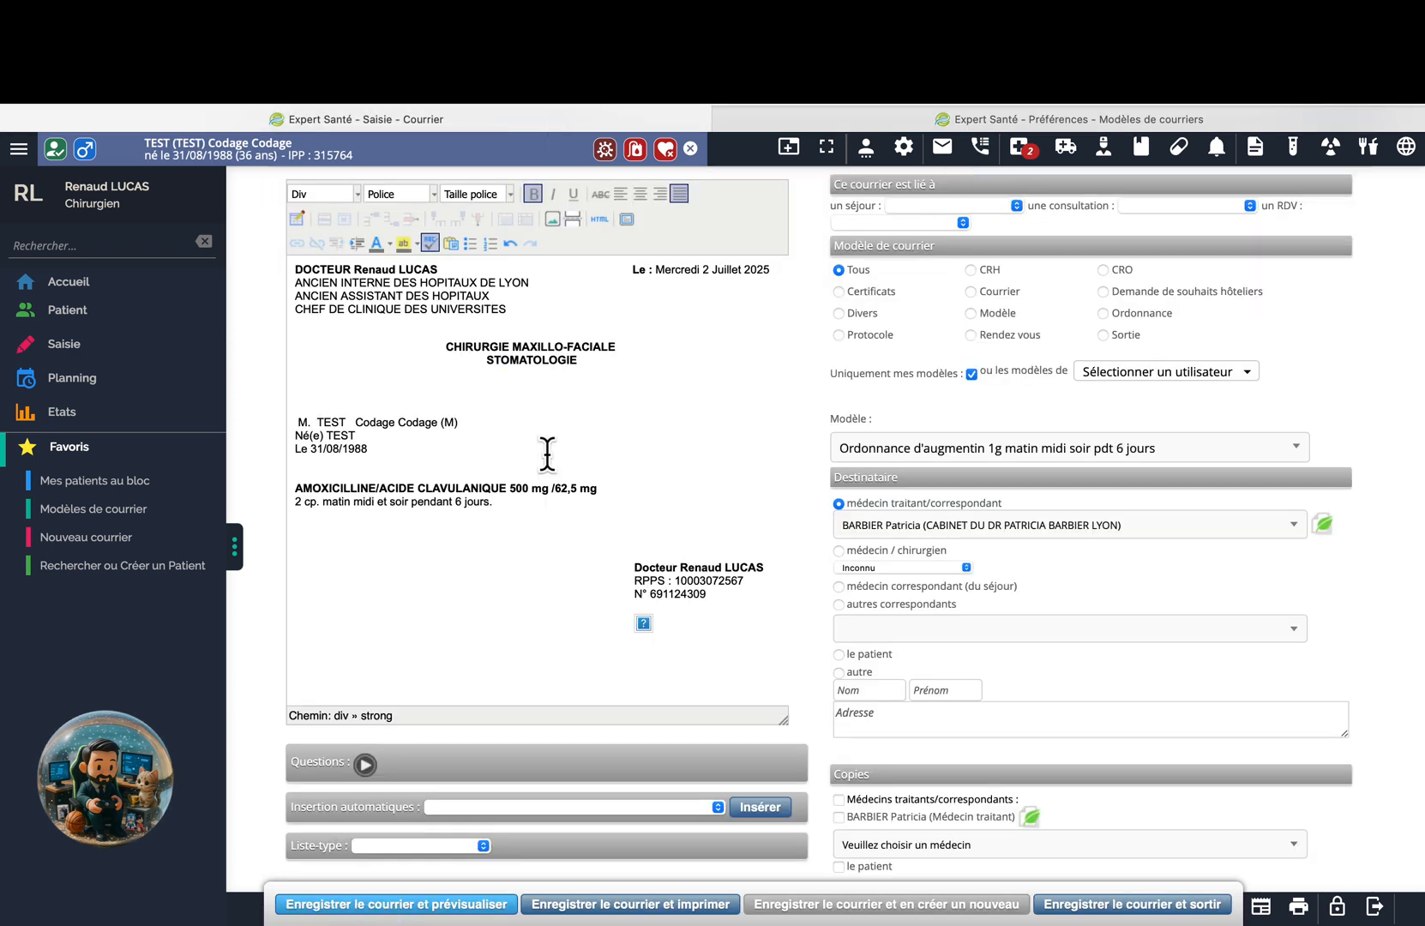
click(906, 449)
click(906, 545)
click(904, 456)
click(926, 625)
scroll(501, 639, down, 1)
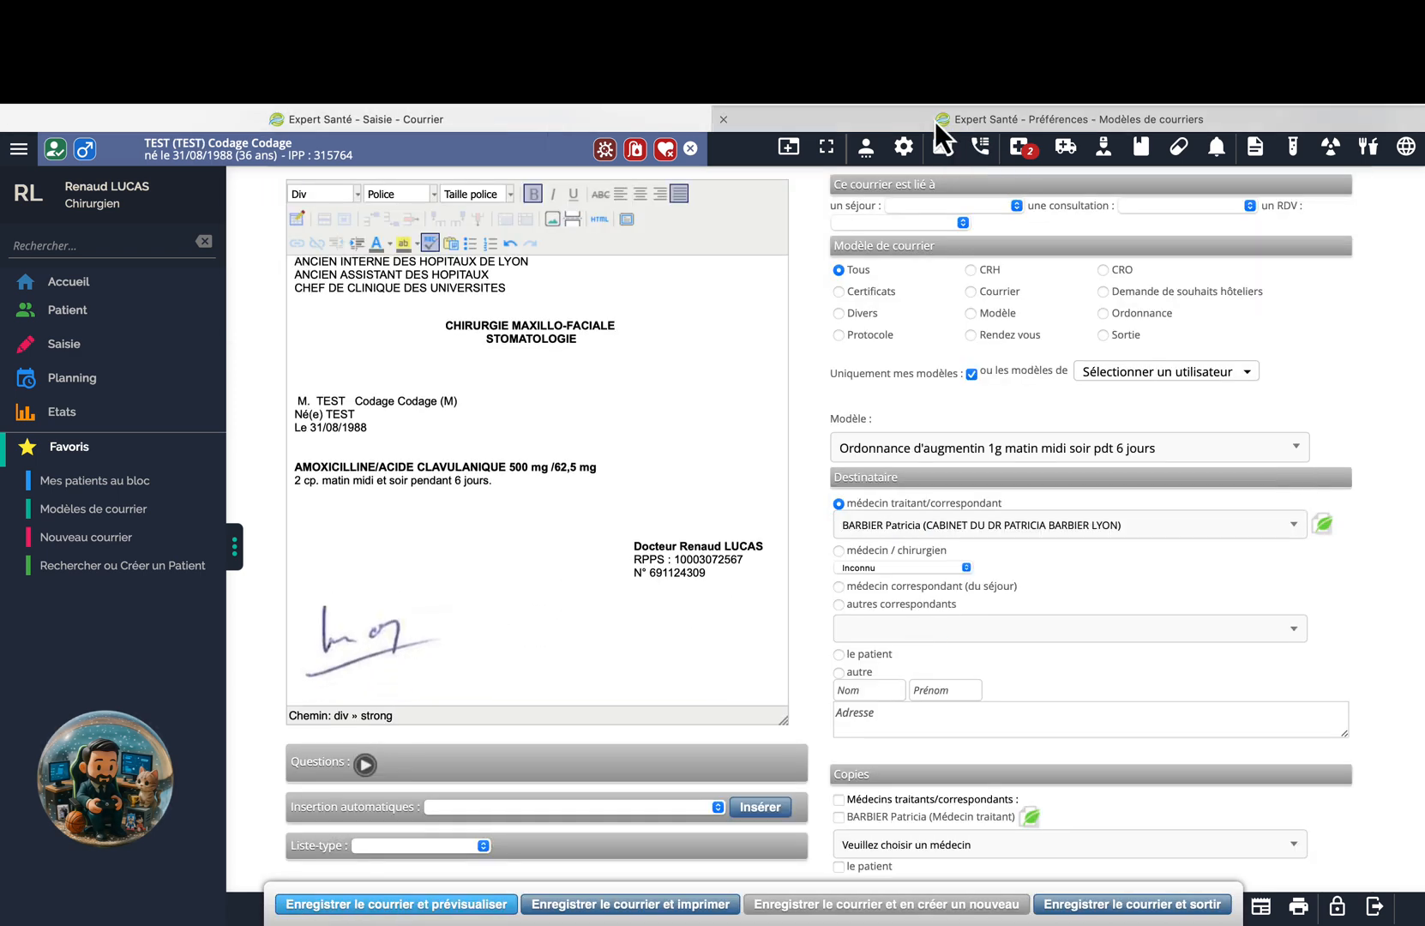
Indent the £_ma_signature line further right in the Augmentin template and save it.
click(1068, 119)
click(1115, 576)
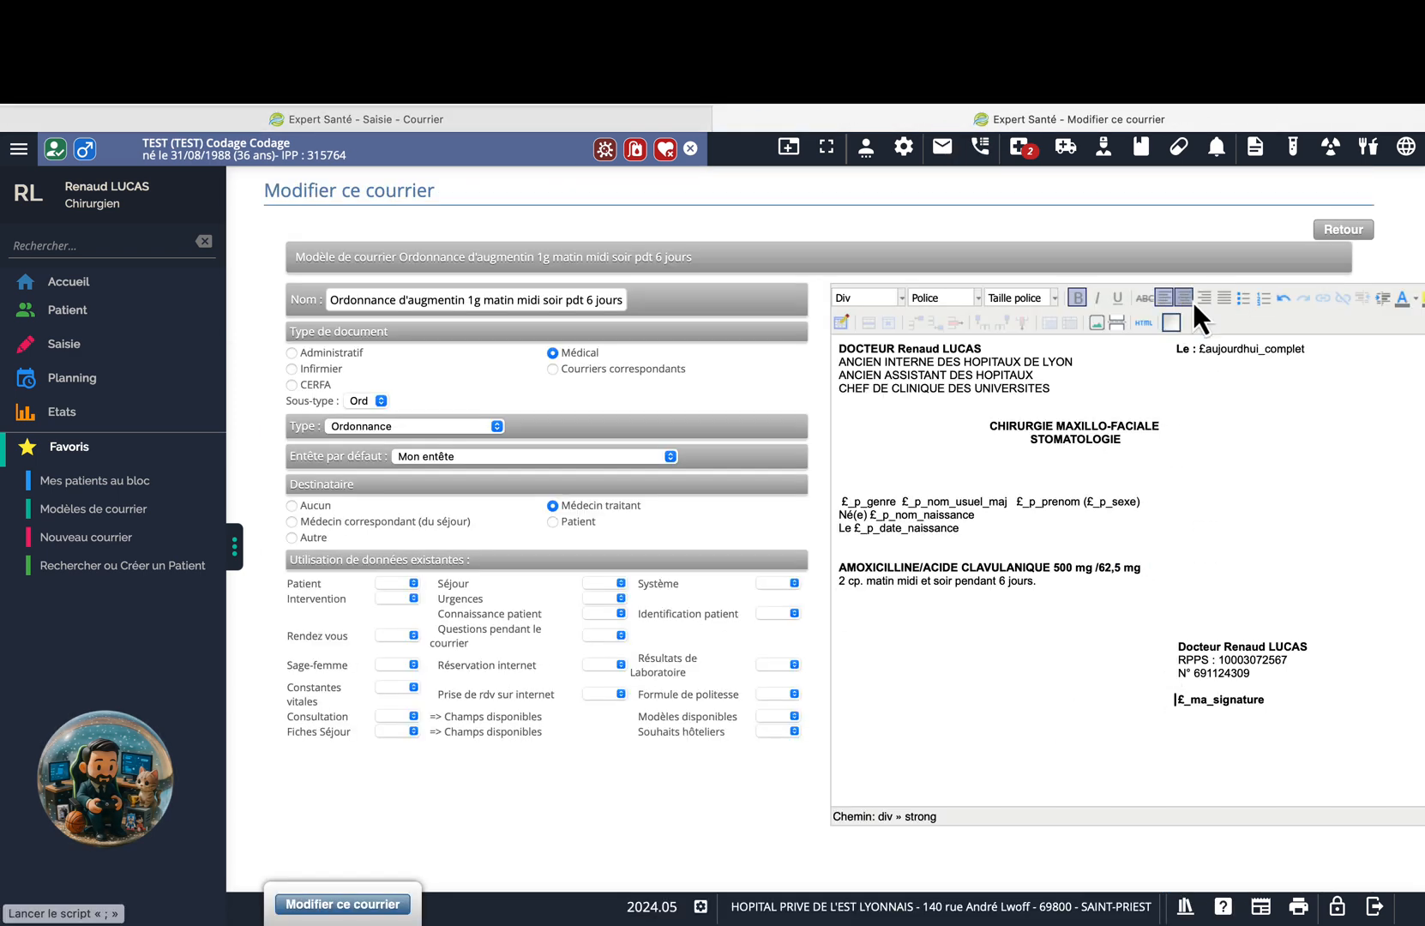
click(1220, 304)
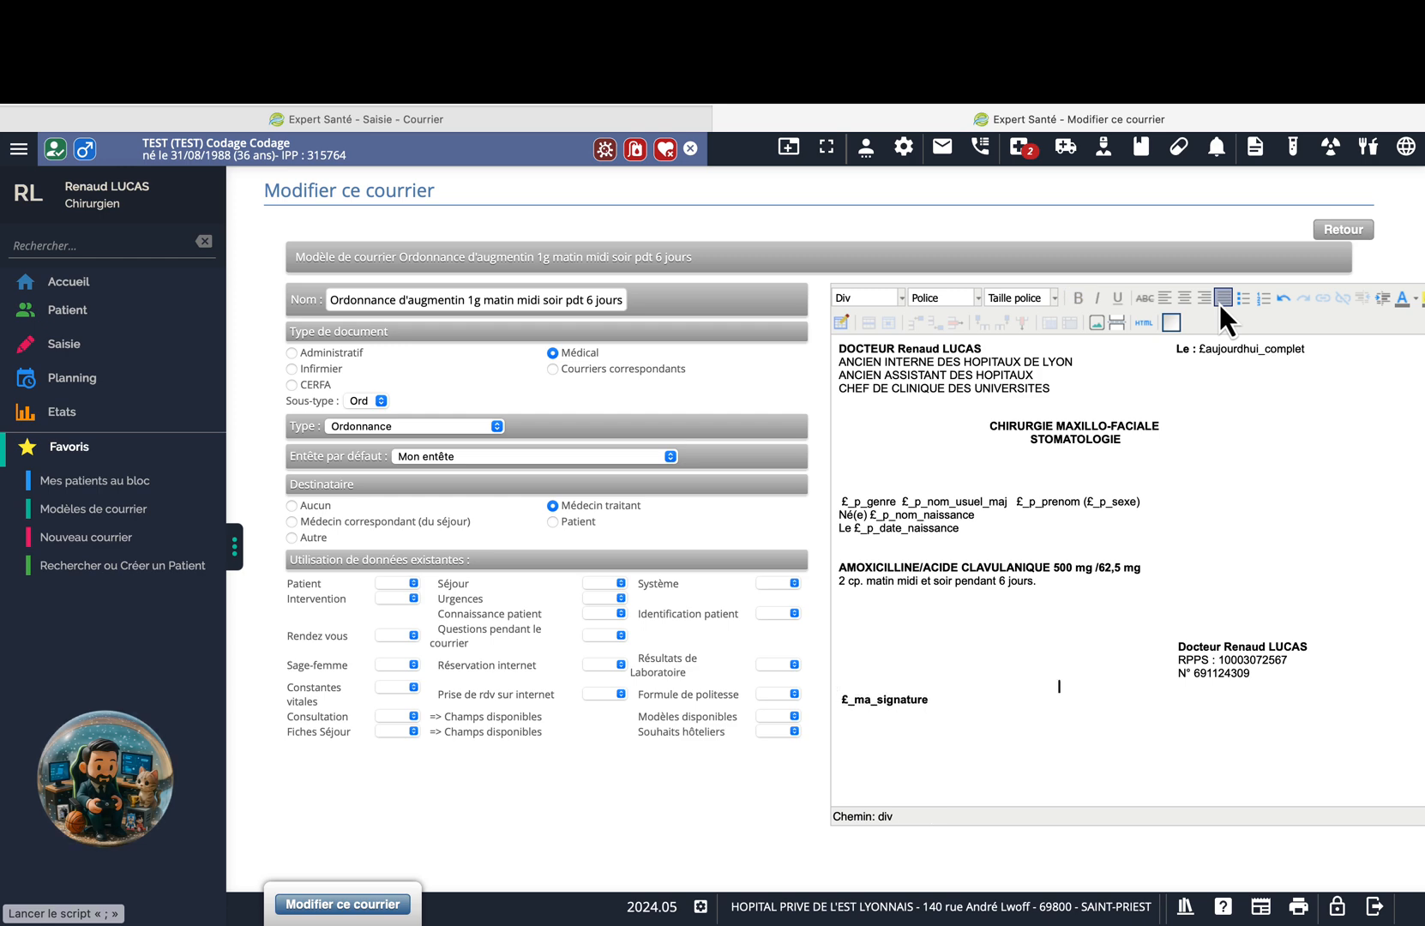
click(843, 697)
click(1385, 300)
click(1386, 302)
click(1386, 301)
click(1386, 302)
click(373, 911)
Create a new letter from the Augmentin template and check the signature below the RPPS lines.
click(366, 119)
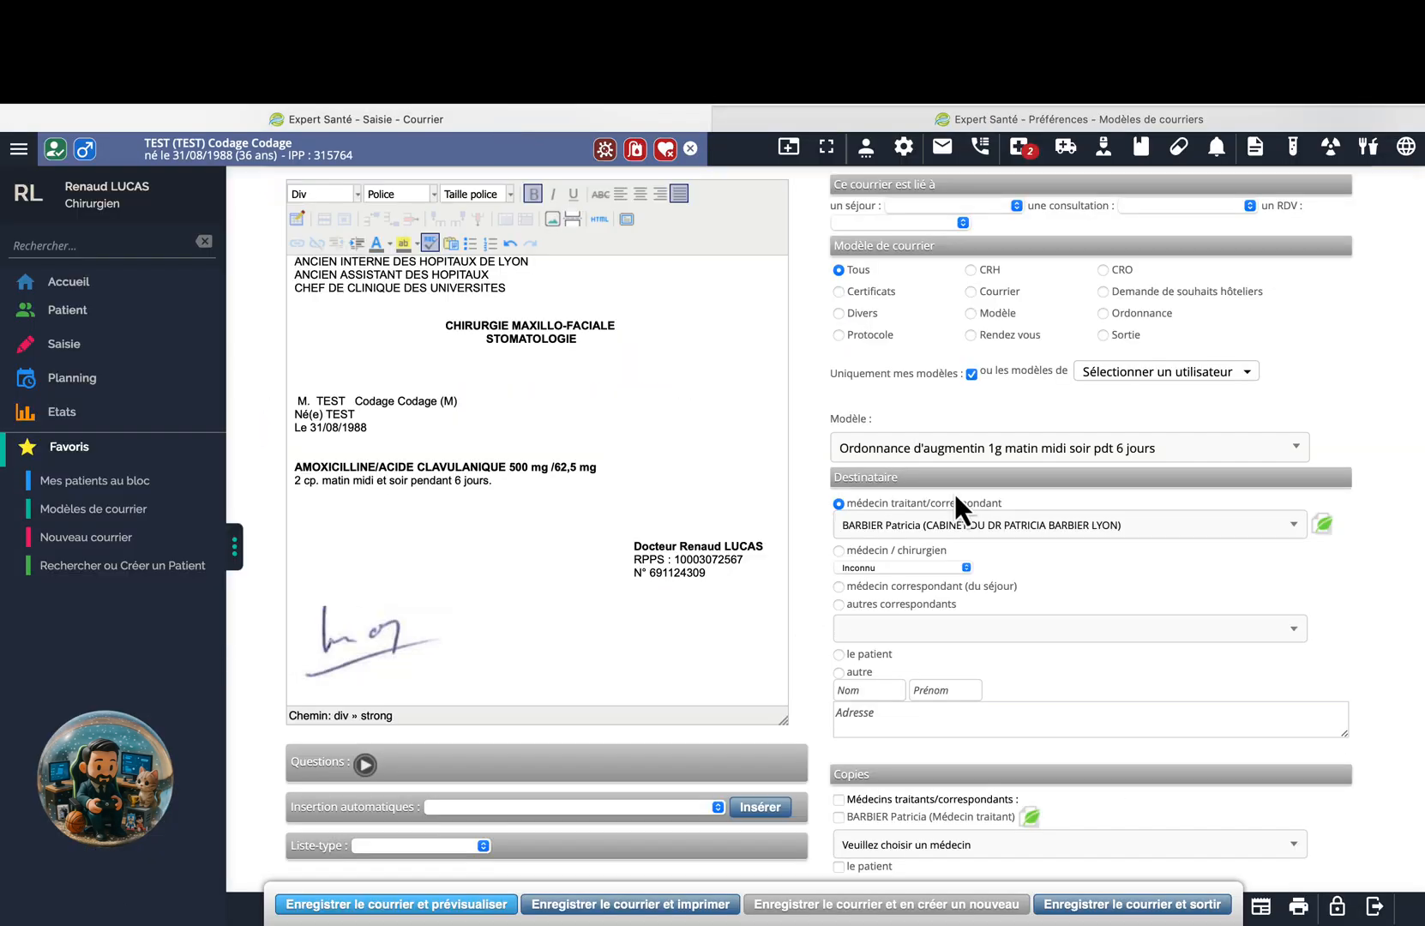
click(954, 447)
click(948, 629)
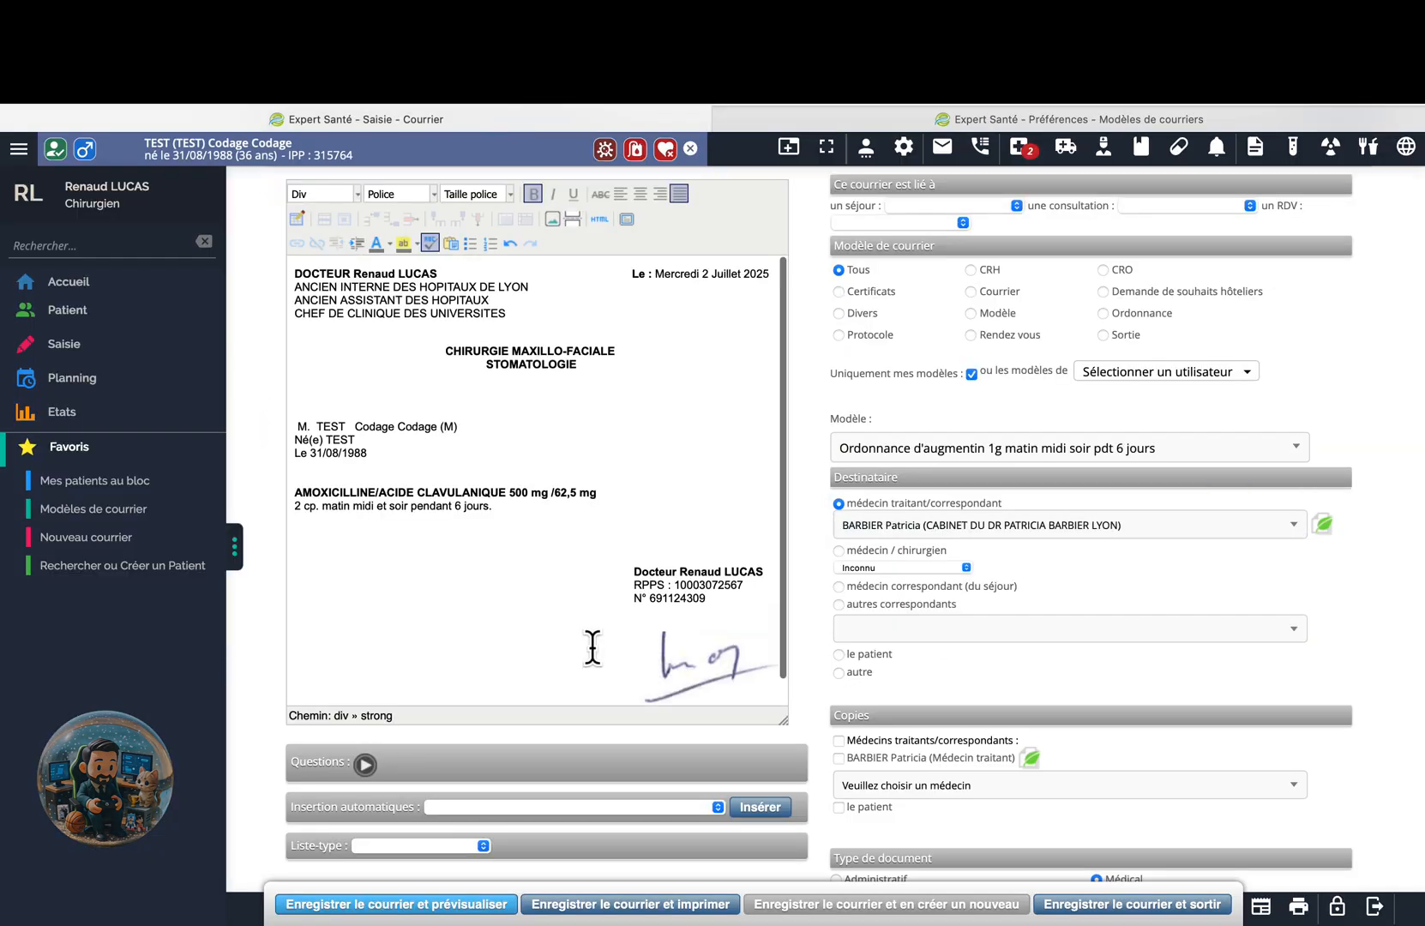
click(159, 553)
click(943, 517)
click(921, 693)
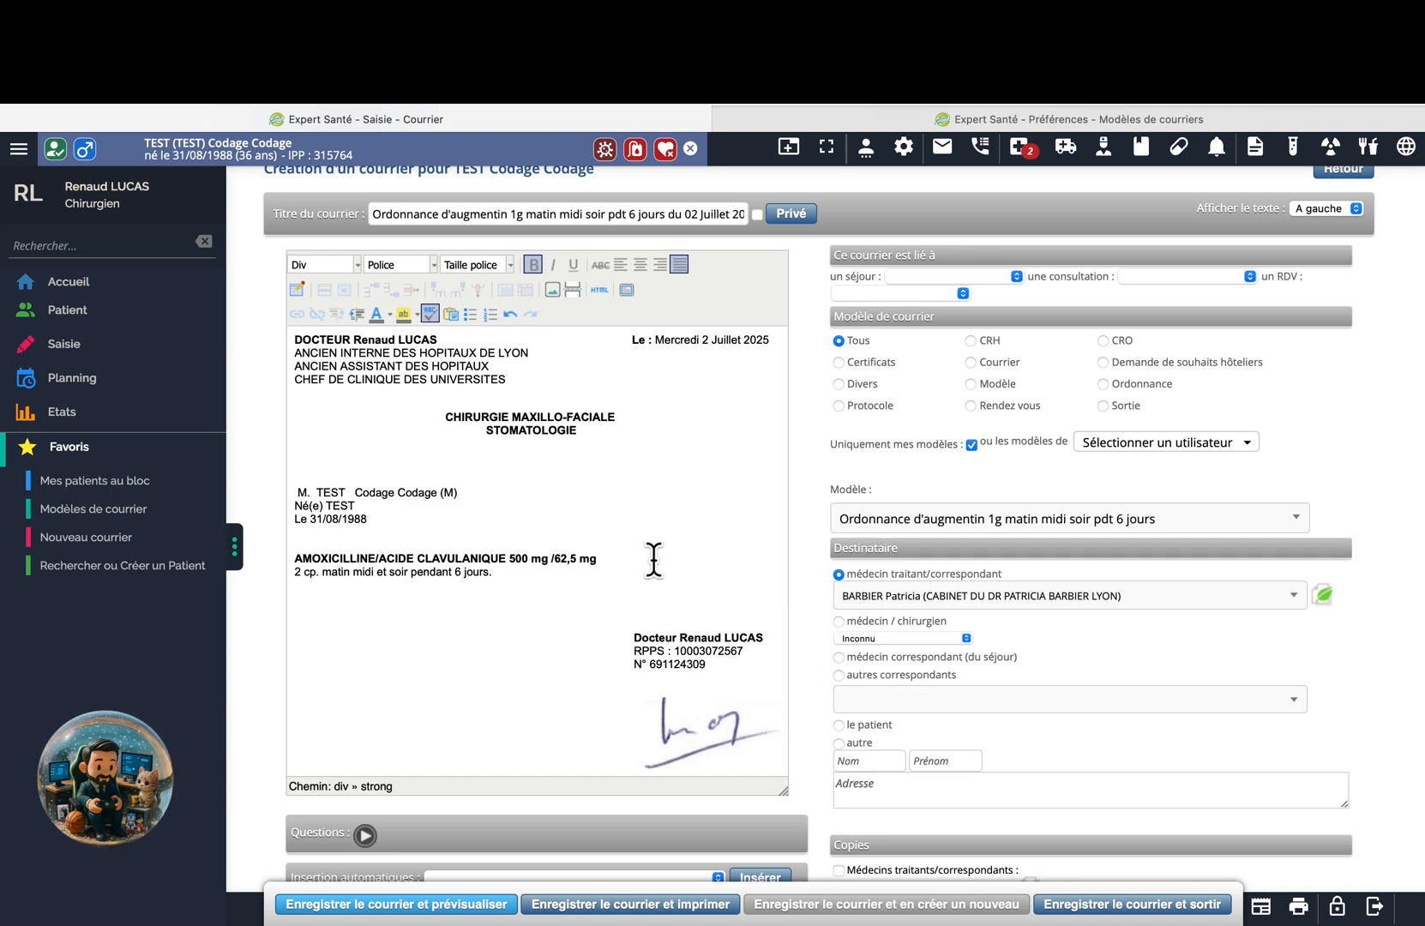
scroll(654, 559, down, 1)
scroll(653, 559, up, 1)
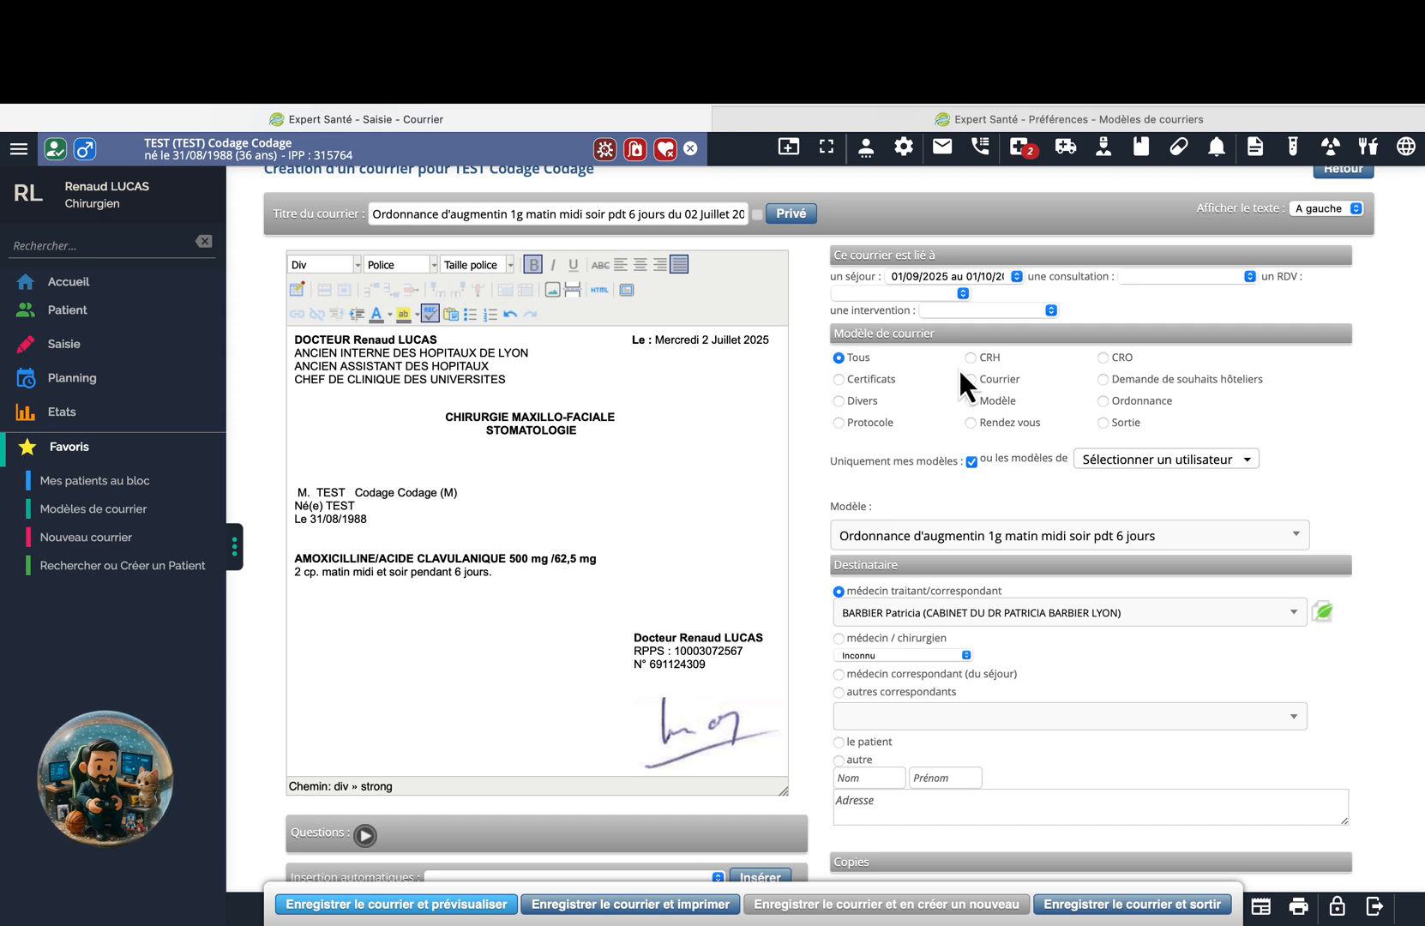
scroll(867, 406, down, 2)
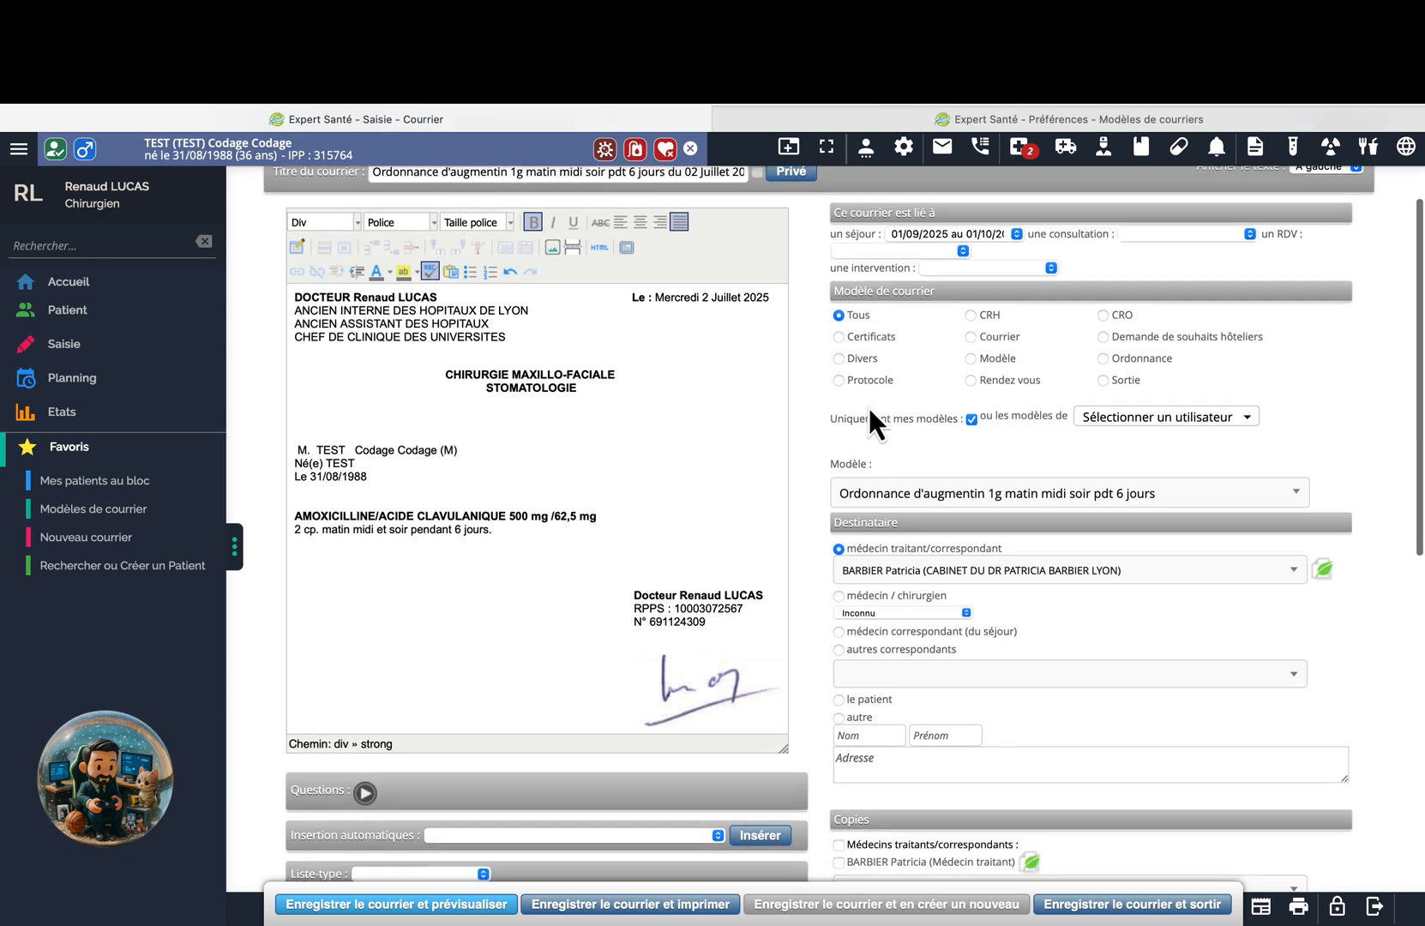
scroll(959, 398, down, 2)
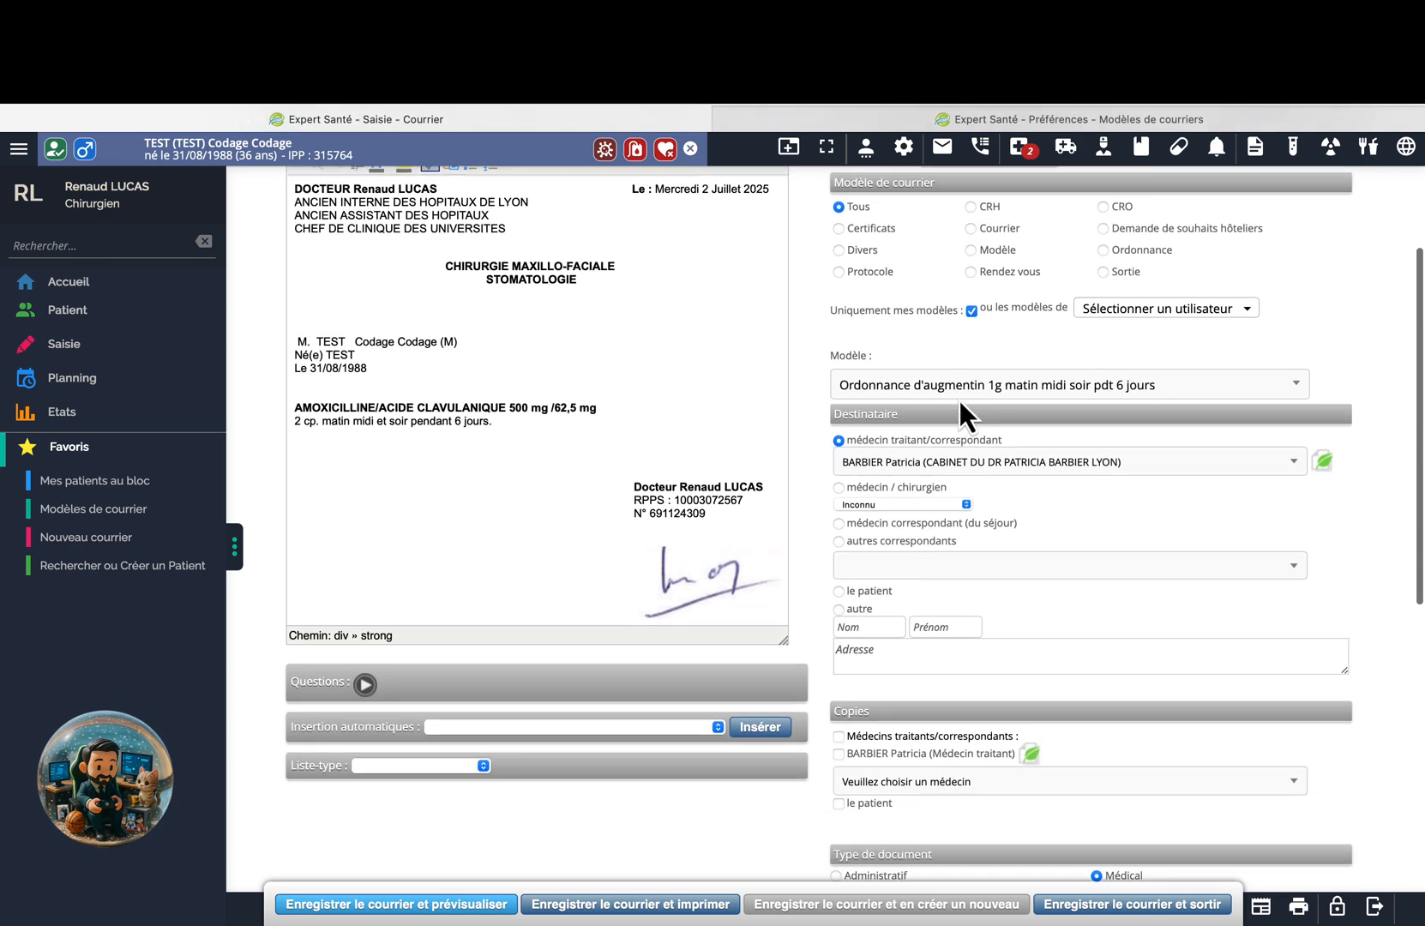
Load the CRO-DR-LUCAS operative report template into the letter.
click(944, 361)
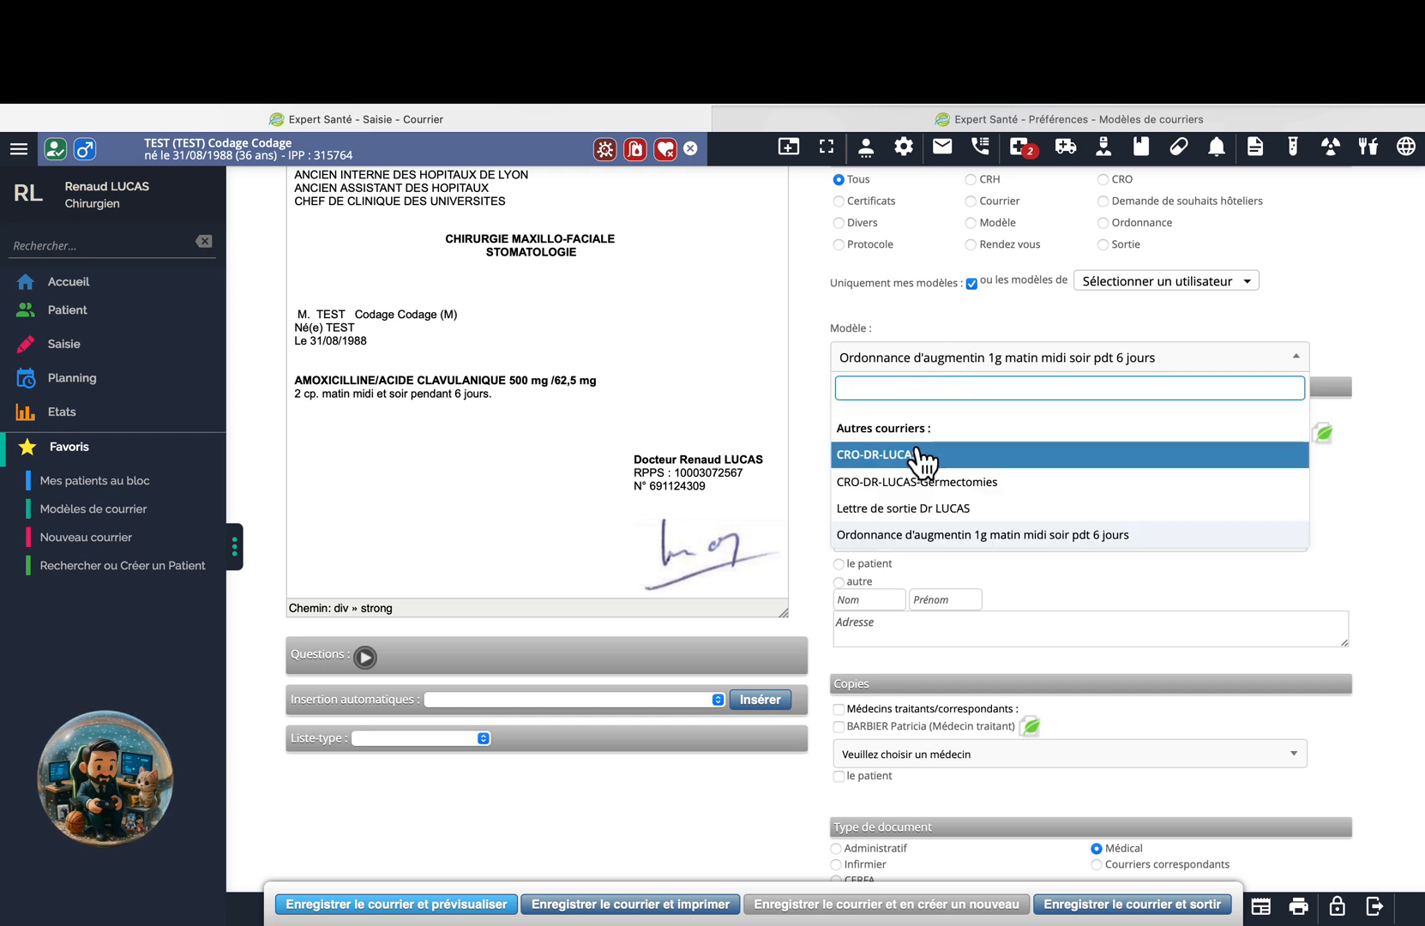
scroll(1016, 322, up, 1)
scroll(1015, 322, up, 2)
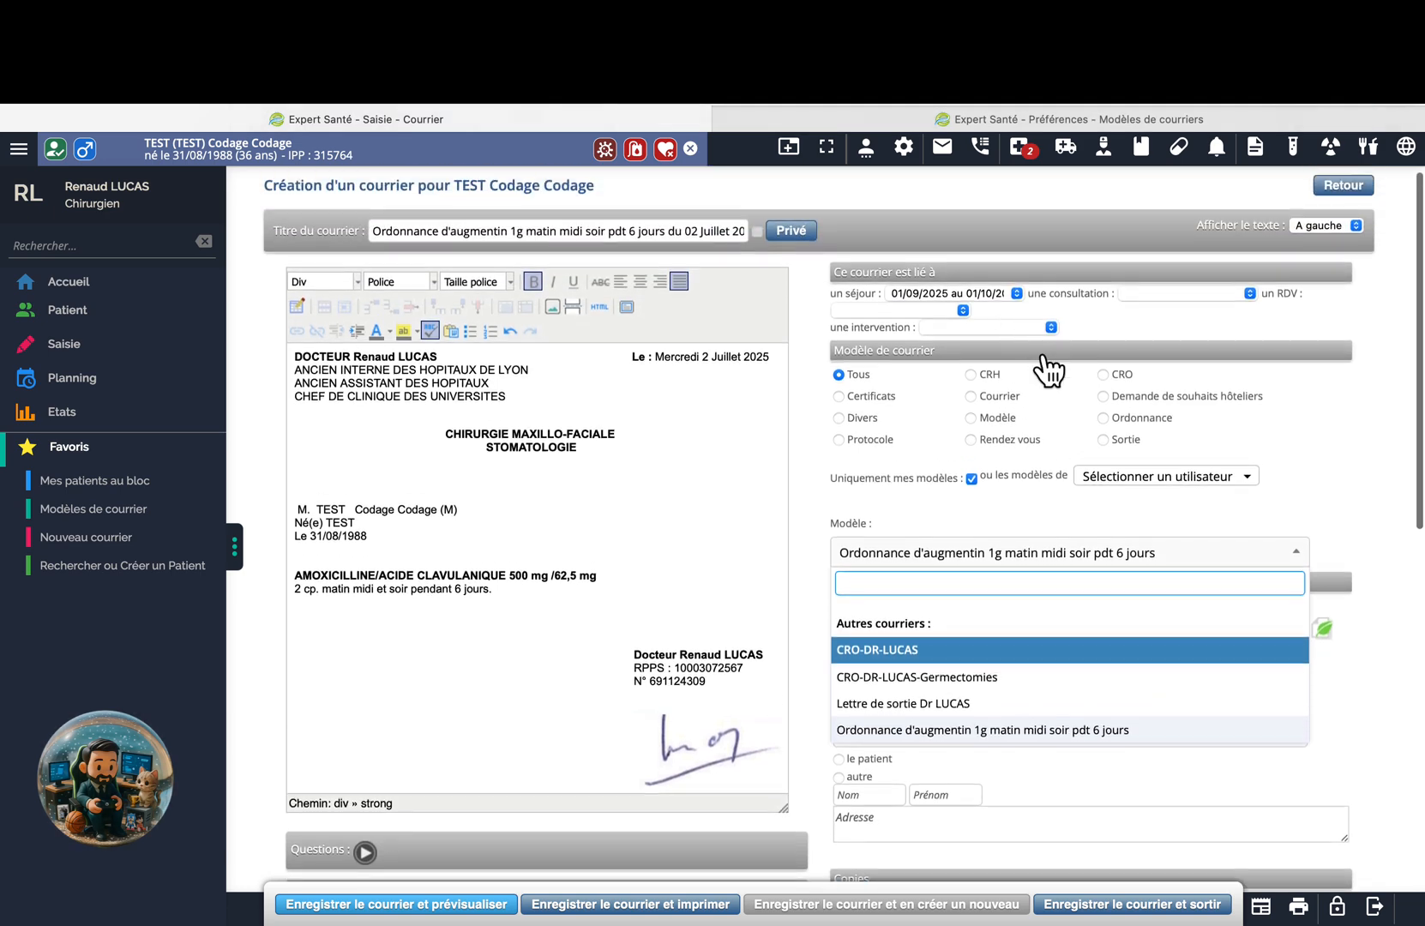
key(Return)
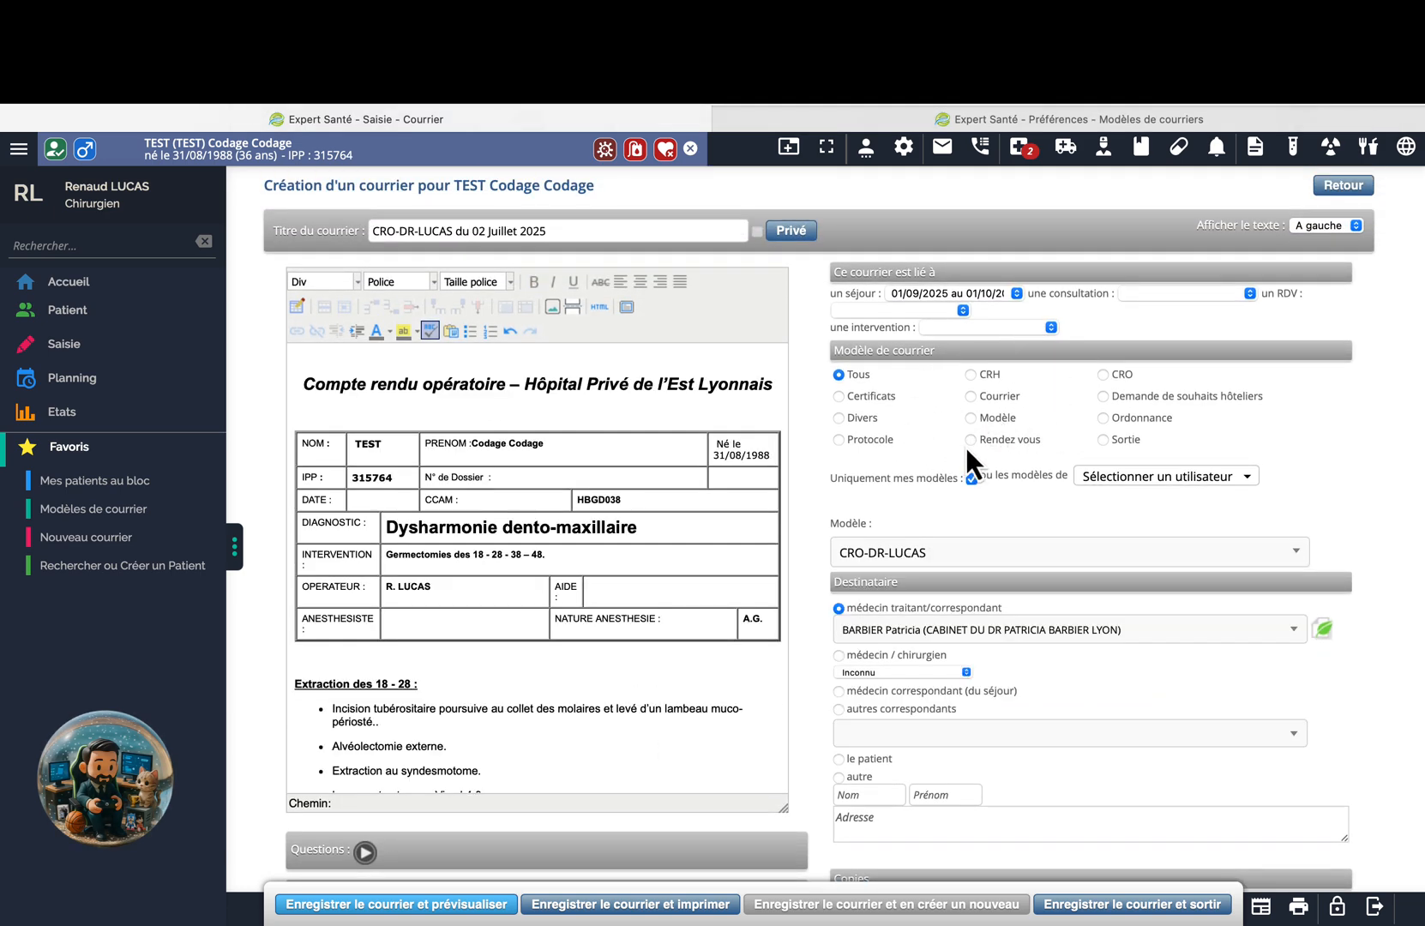
Switch the template category to Ordonnance and browse its templates without choosing one.
click(1102, 418)
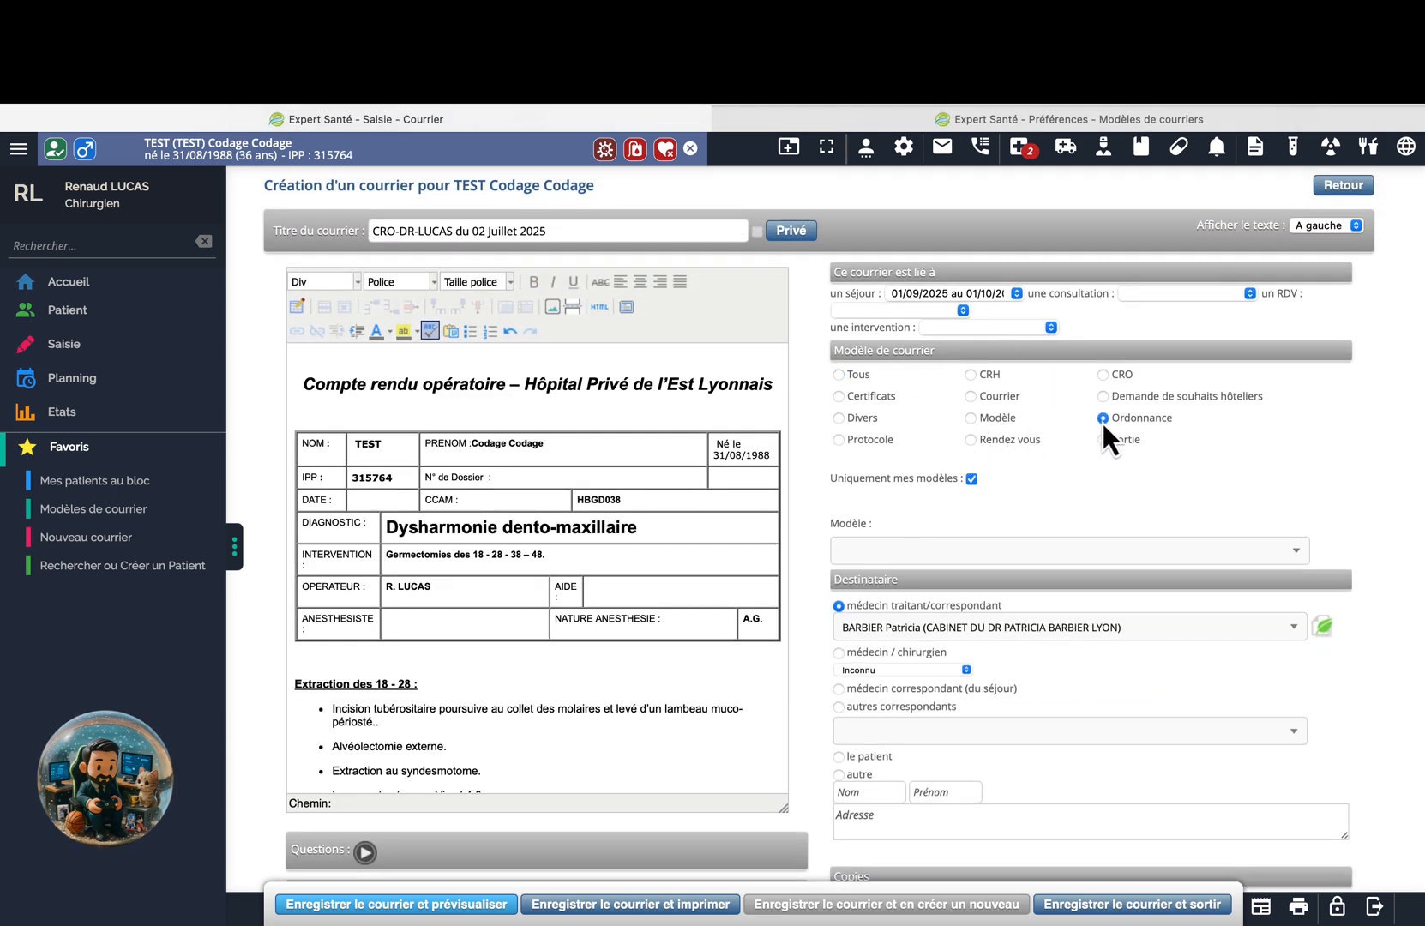
click(987, 553)
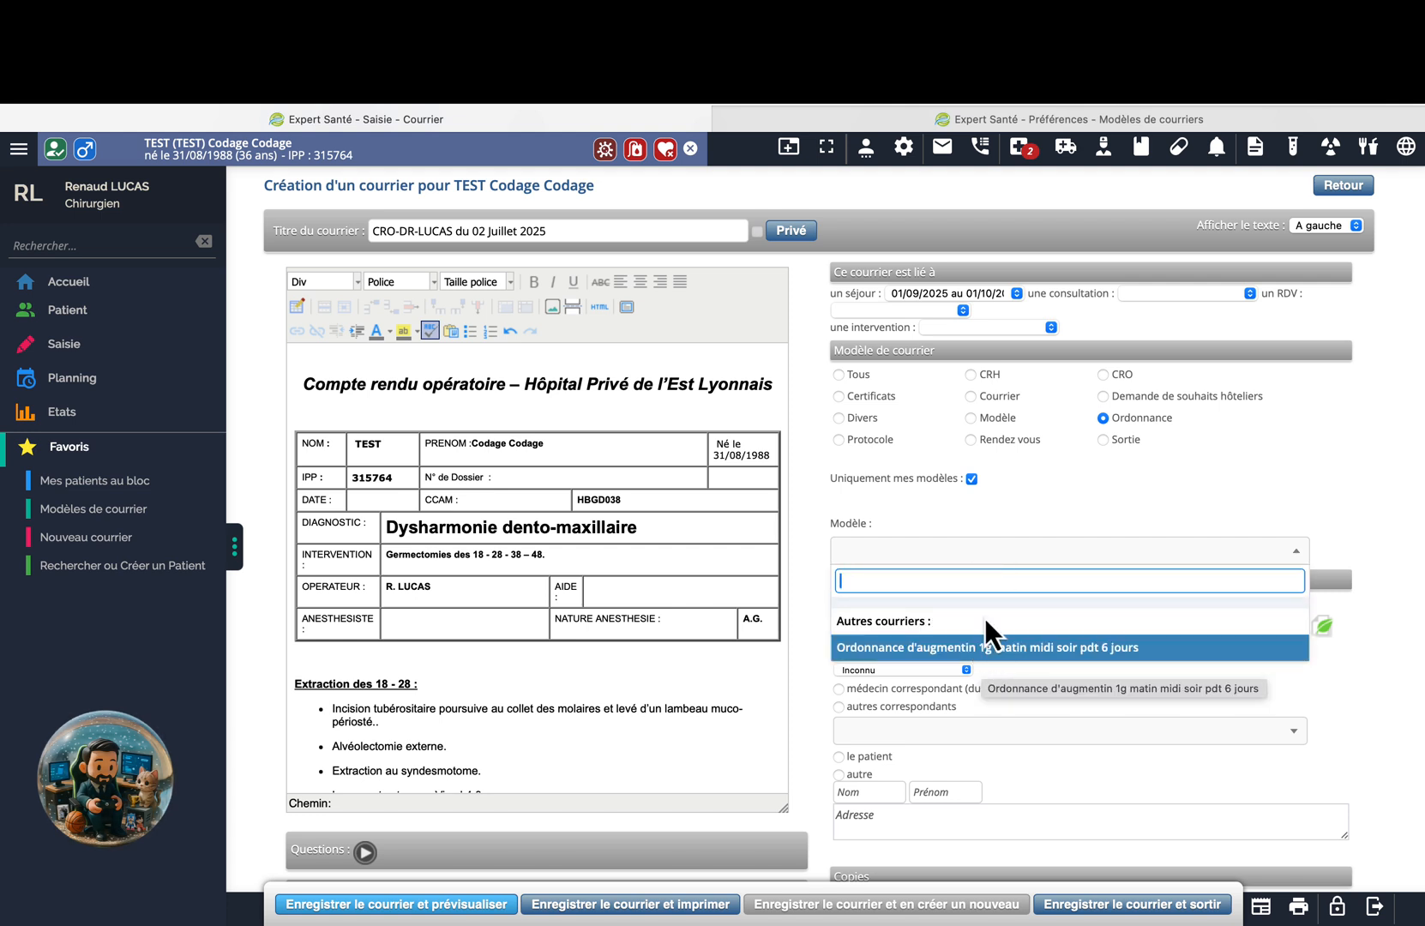
click(995, 516)
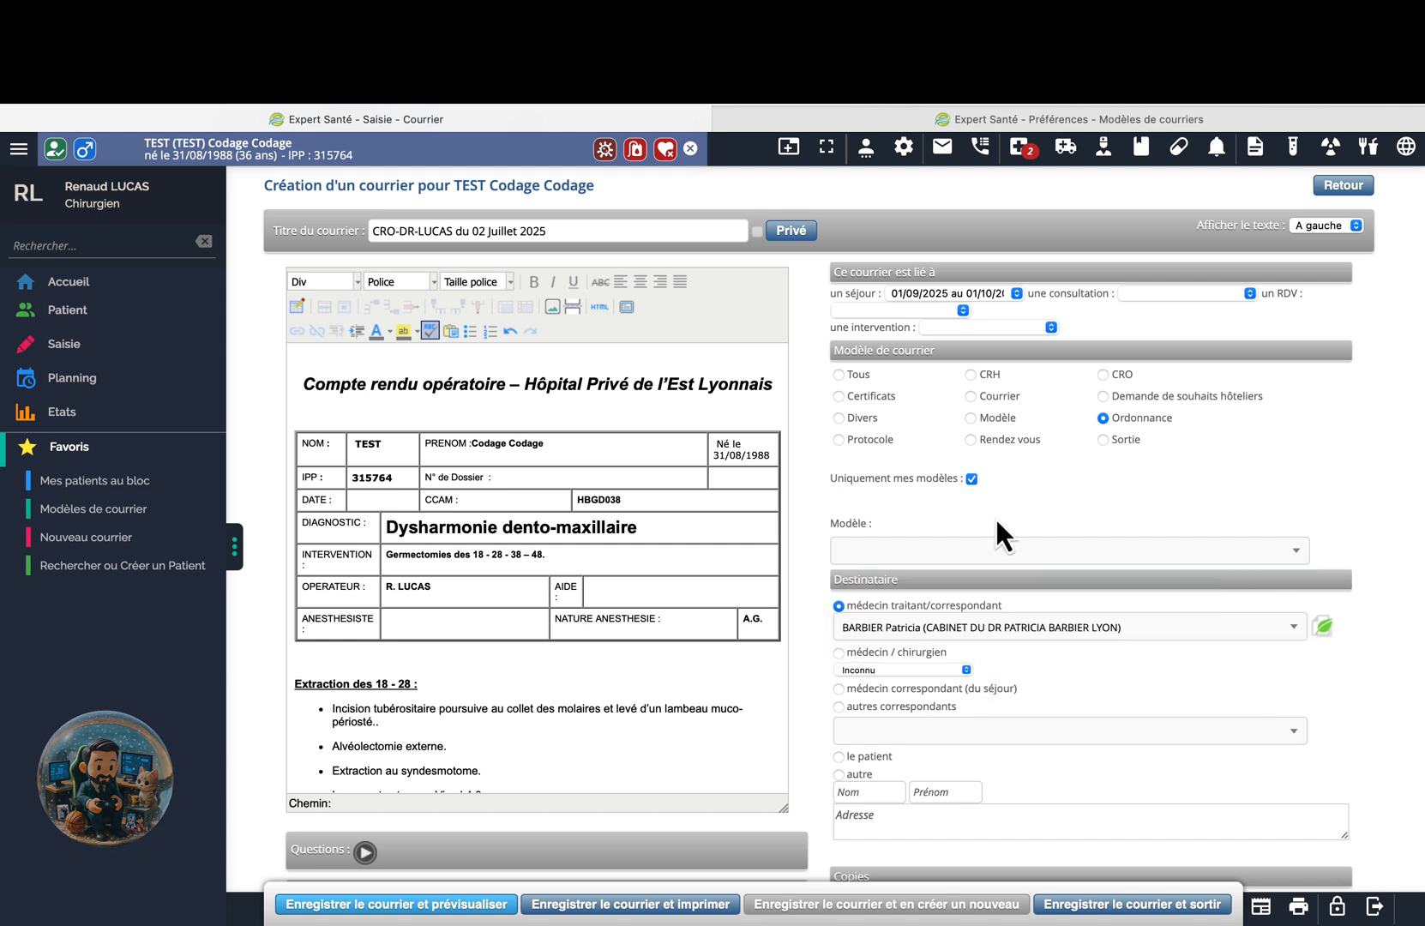
Include other users' templates and check the Modèle list without choosing a template.
click(971, 479)
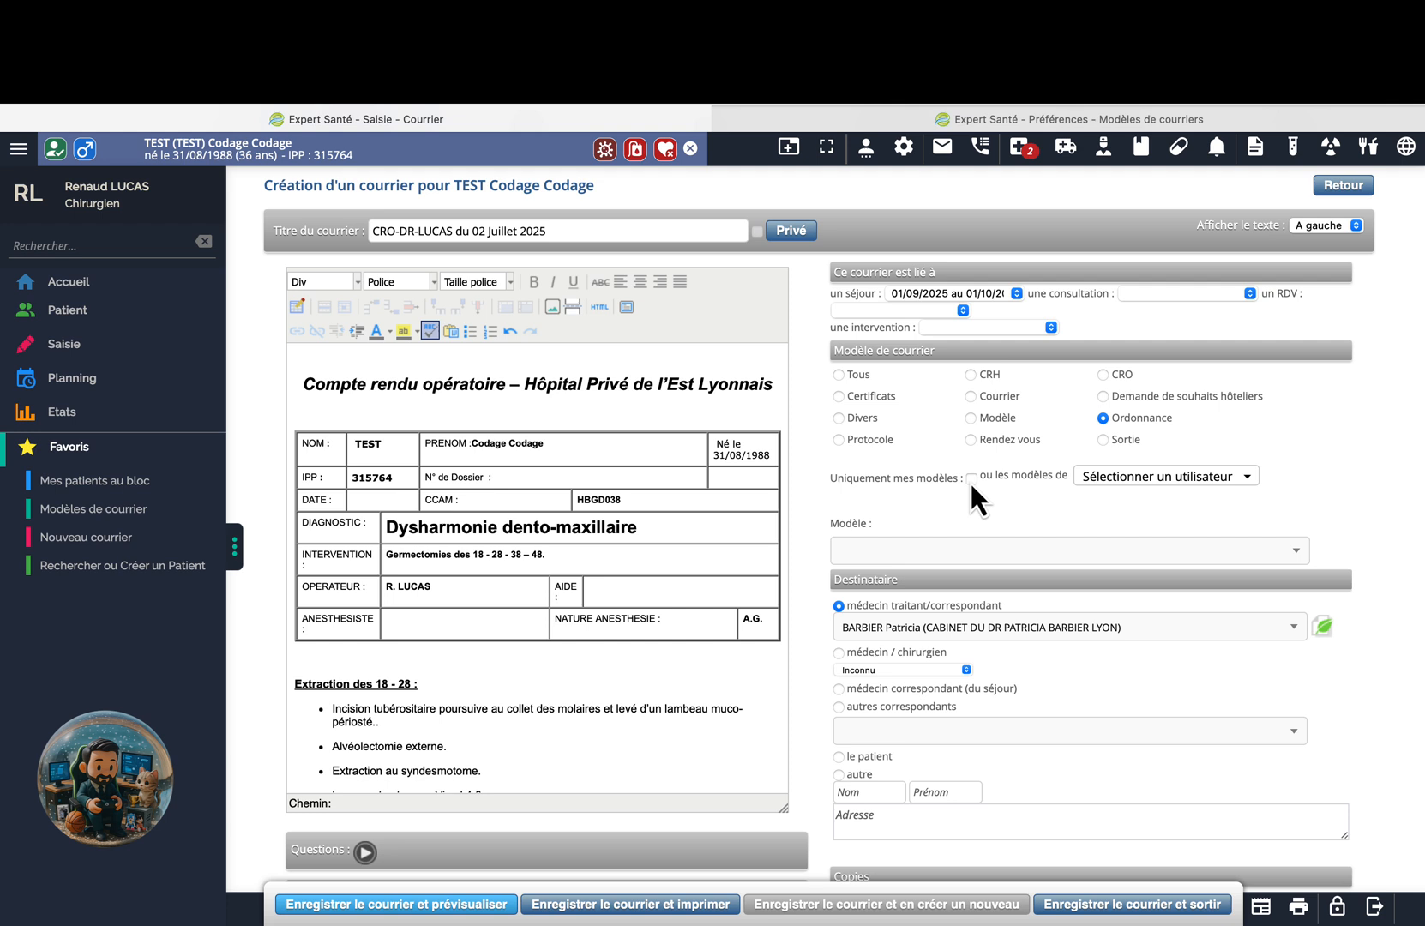
click(1125, 478)
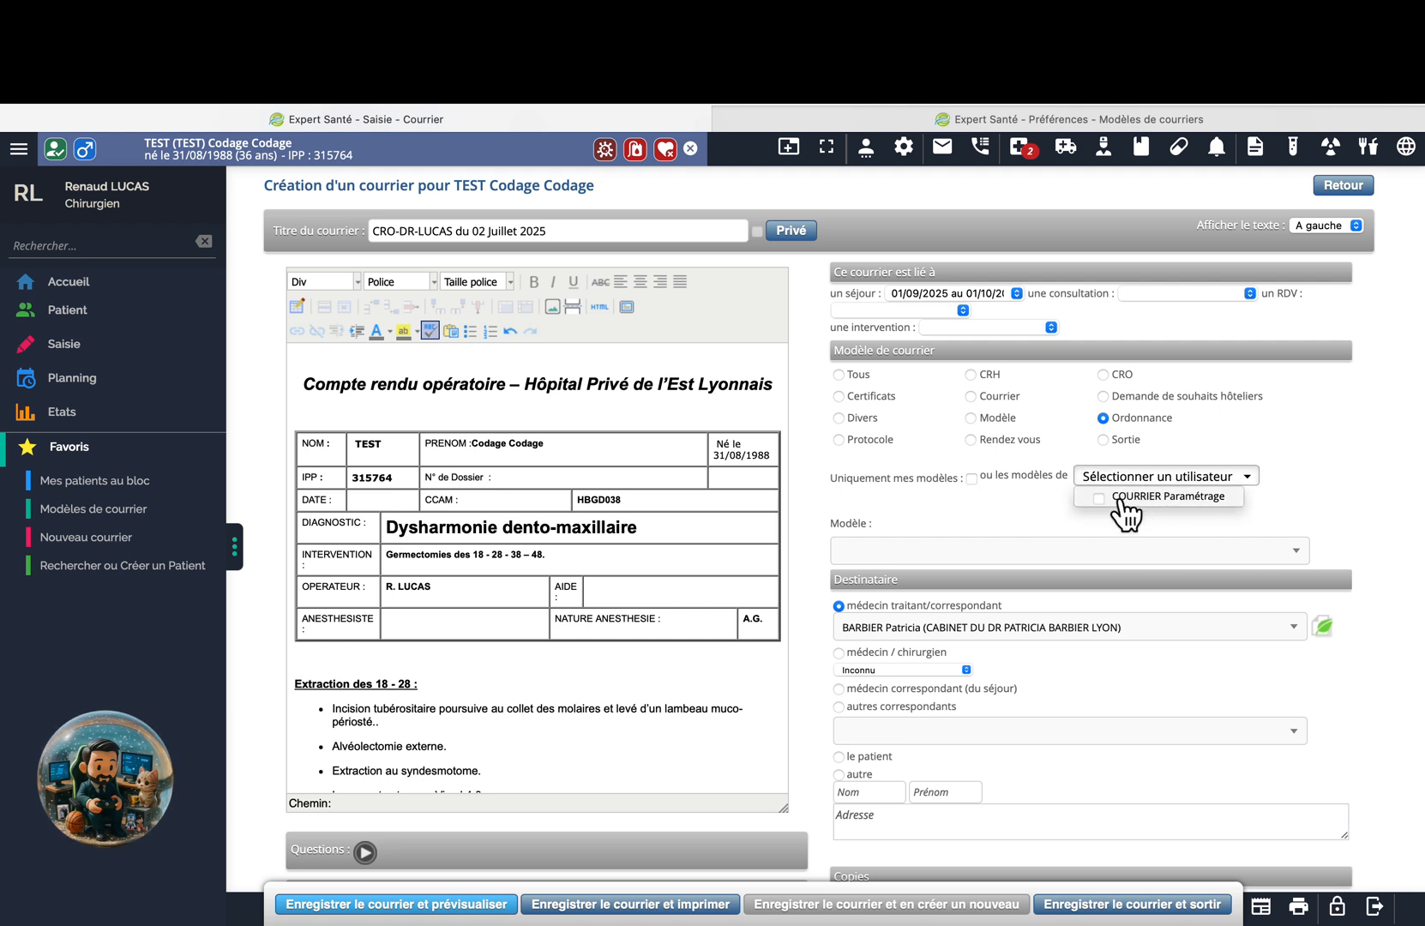
click(982, 550)
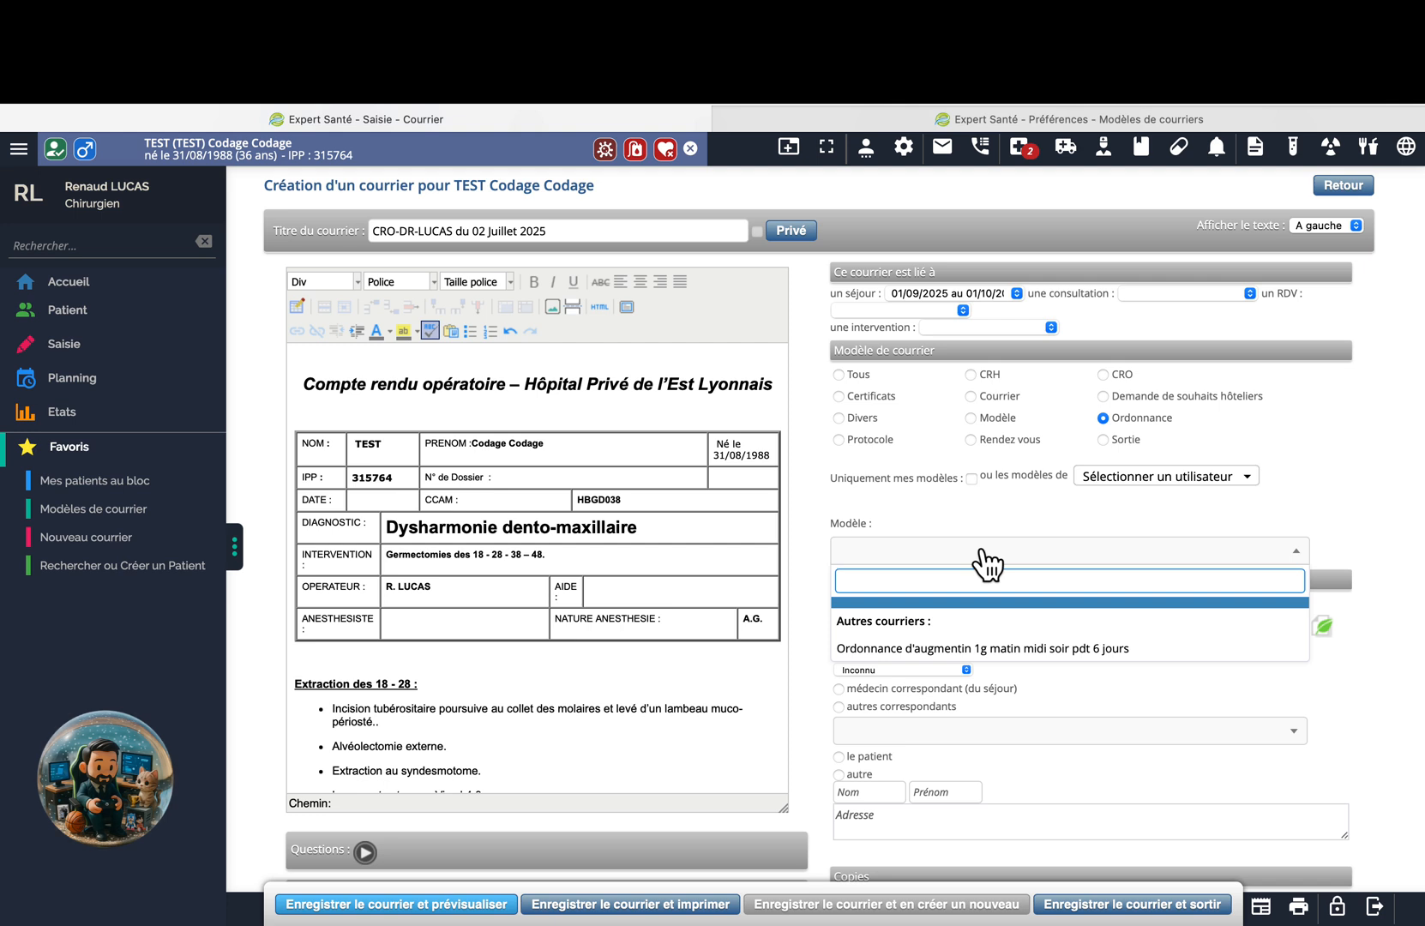
click(978, 559)
Limit templates to the COURRIER Paramétrage user, whose Modèle list turns out empty.
click(1093, 476)
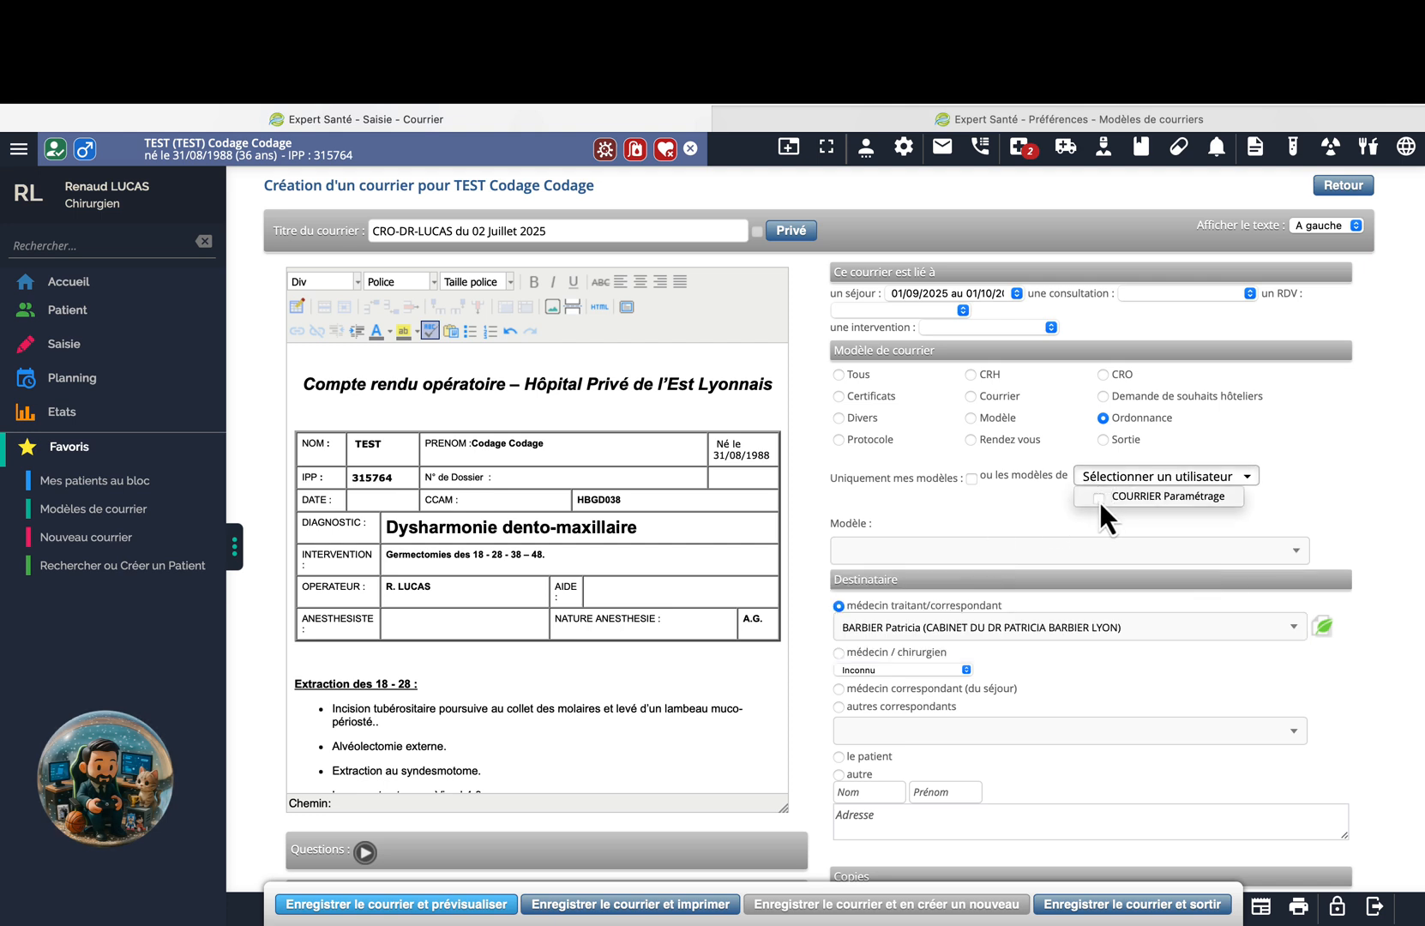
click(1099, 499)
click(1012, 559)
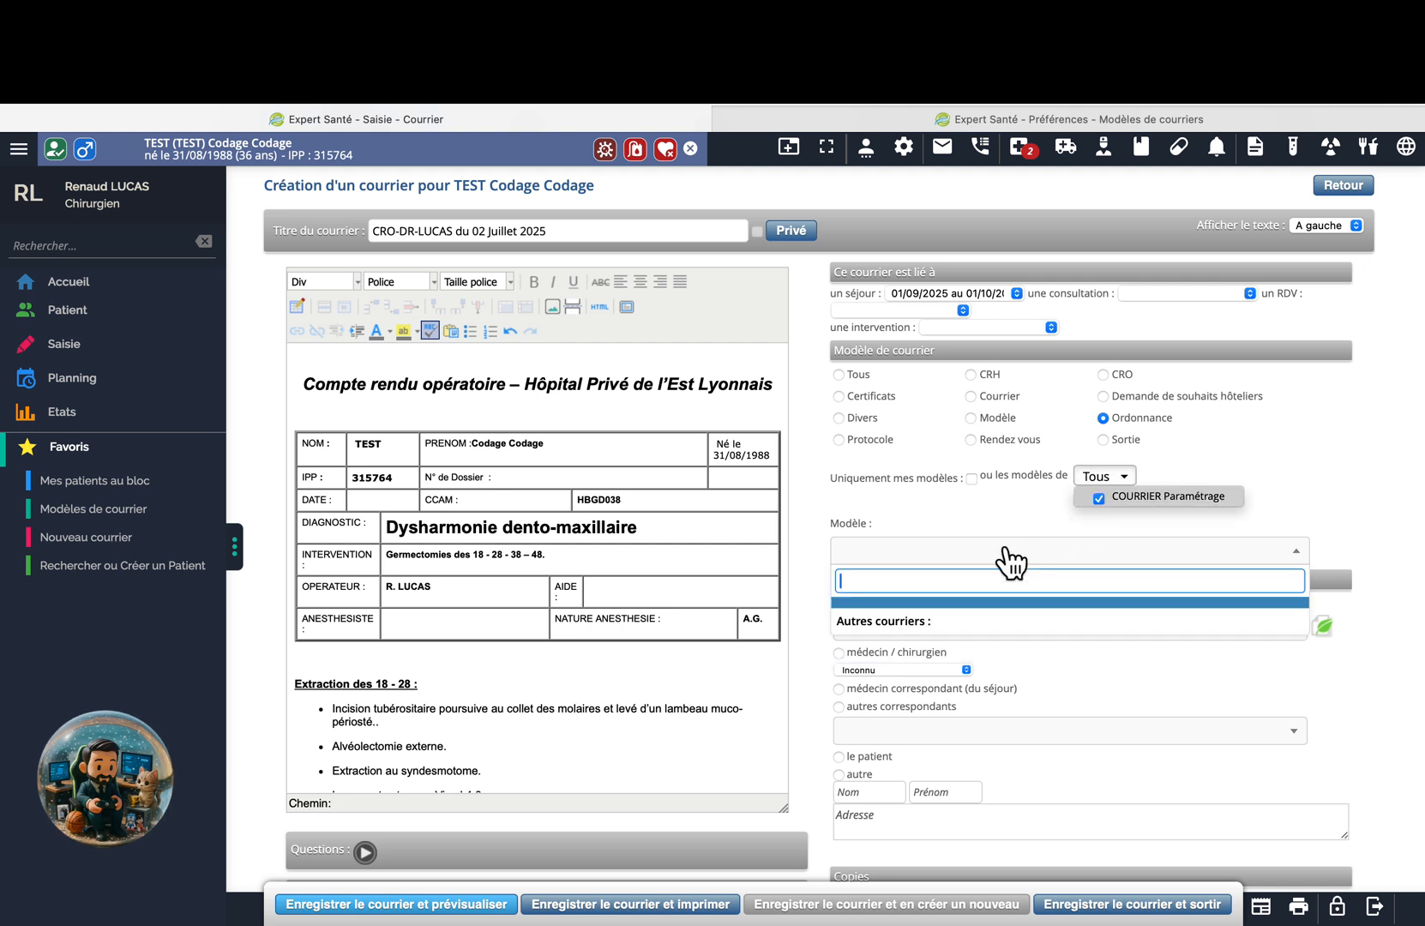
click(1046, 506)
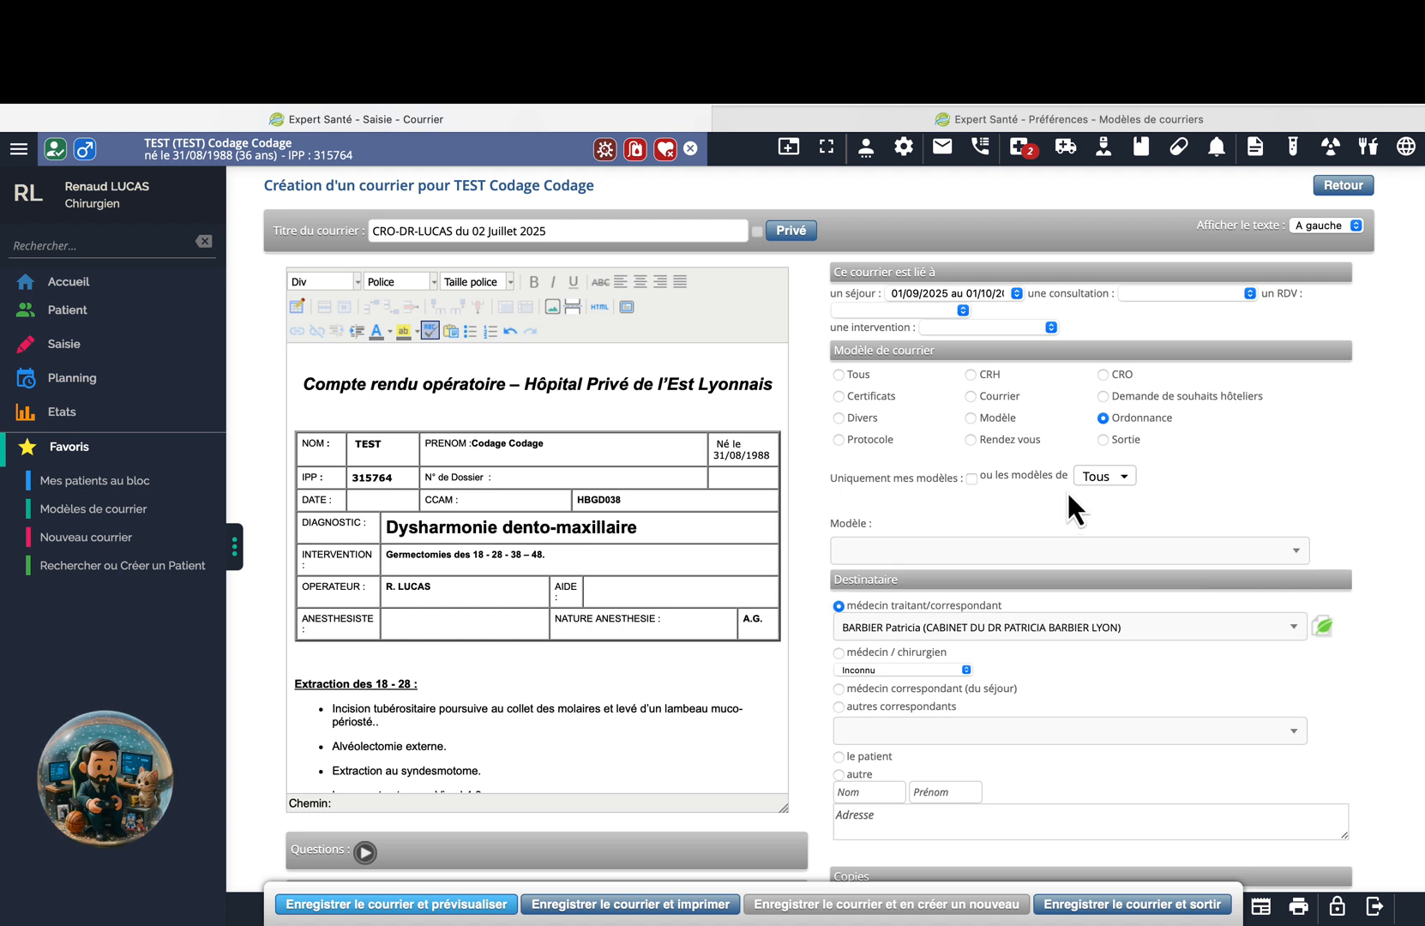
click(1085, 481)
click(1024, 499)
click(1031, 556)
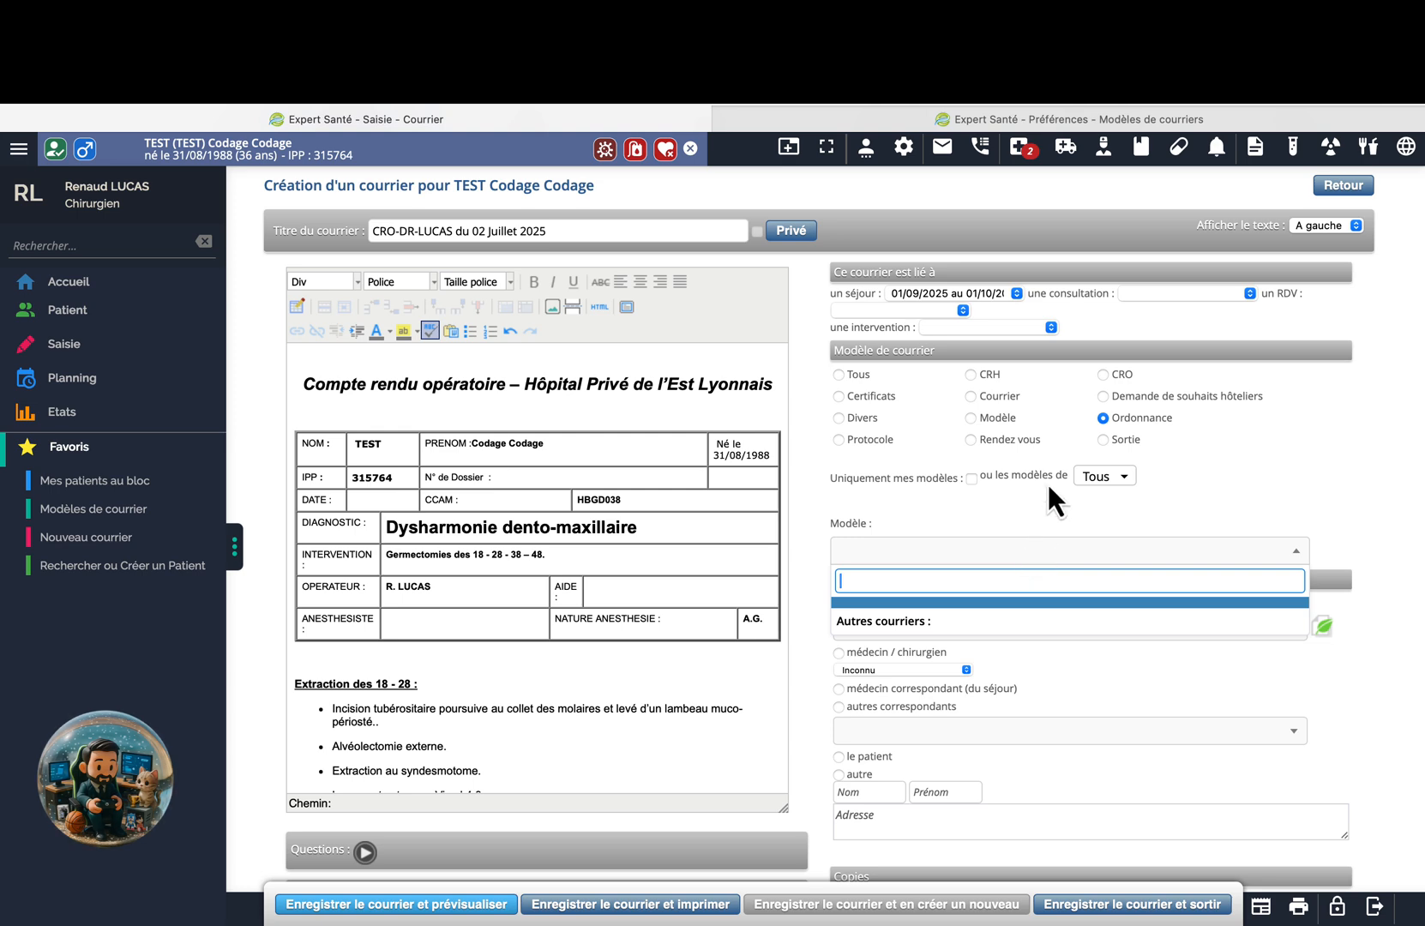
click(843, 371)
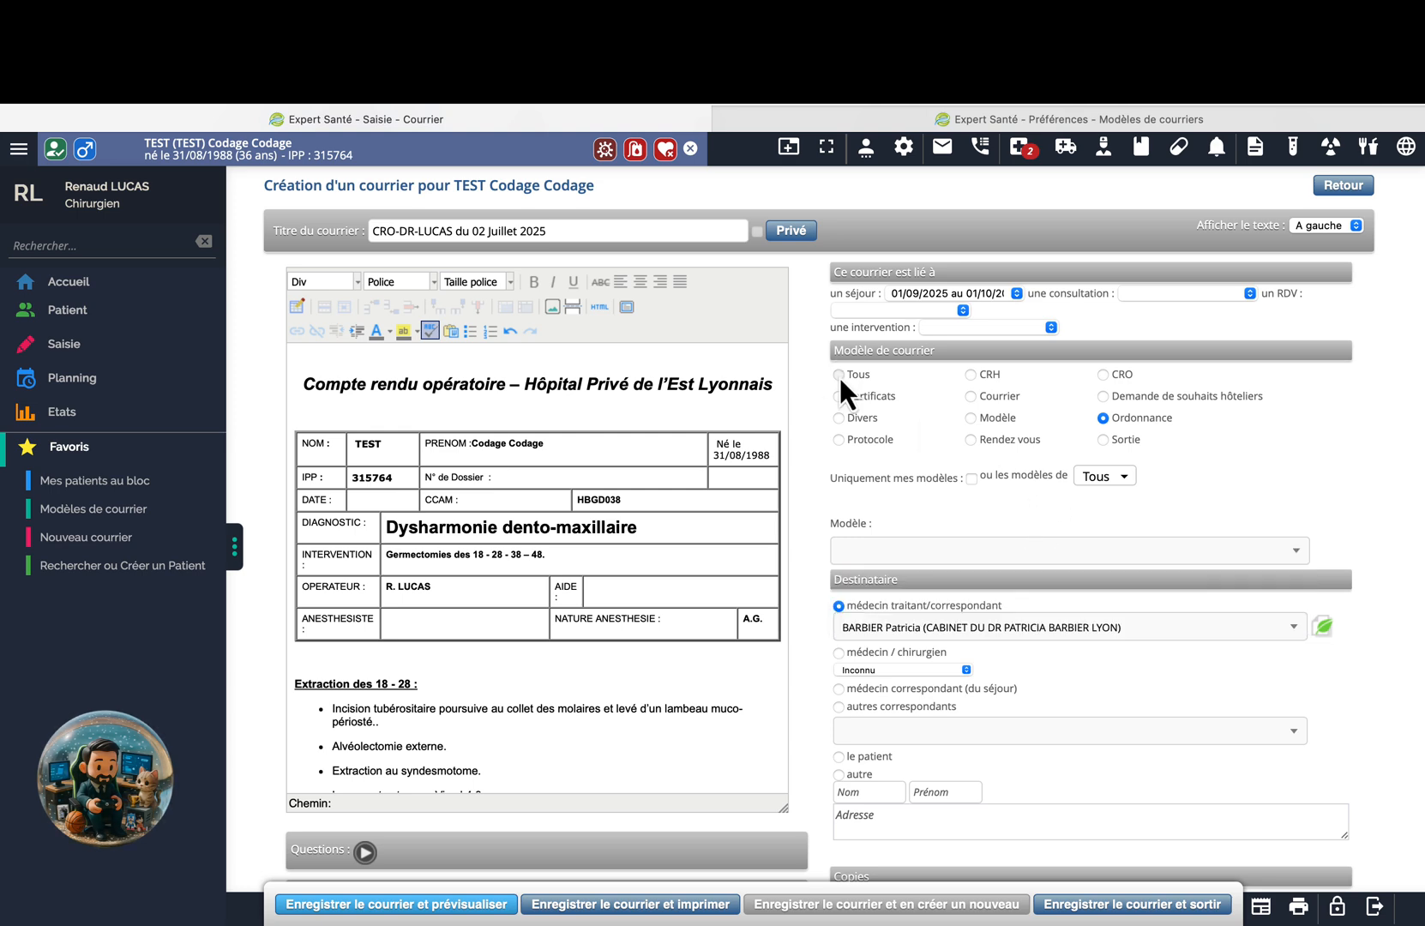
Show templates of every category and search the Modèle list for 'ordonn' and 'ord'.
click(839, 376)
click(912, 553)
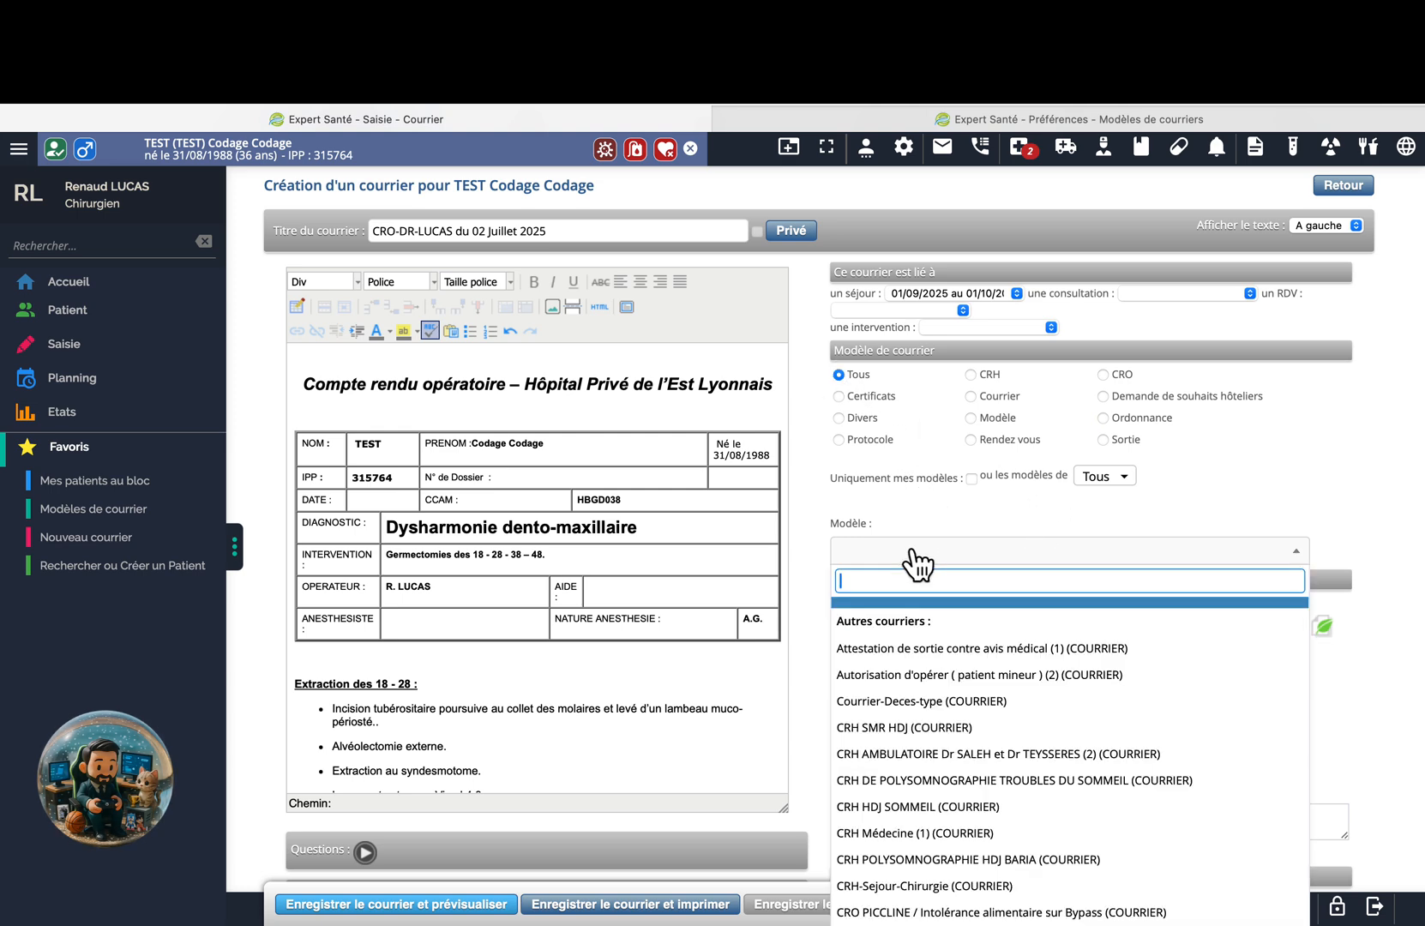
scroll(924, 832, down, 5)
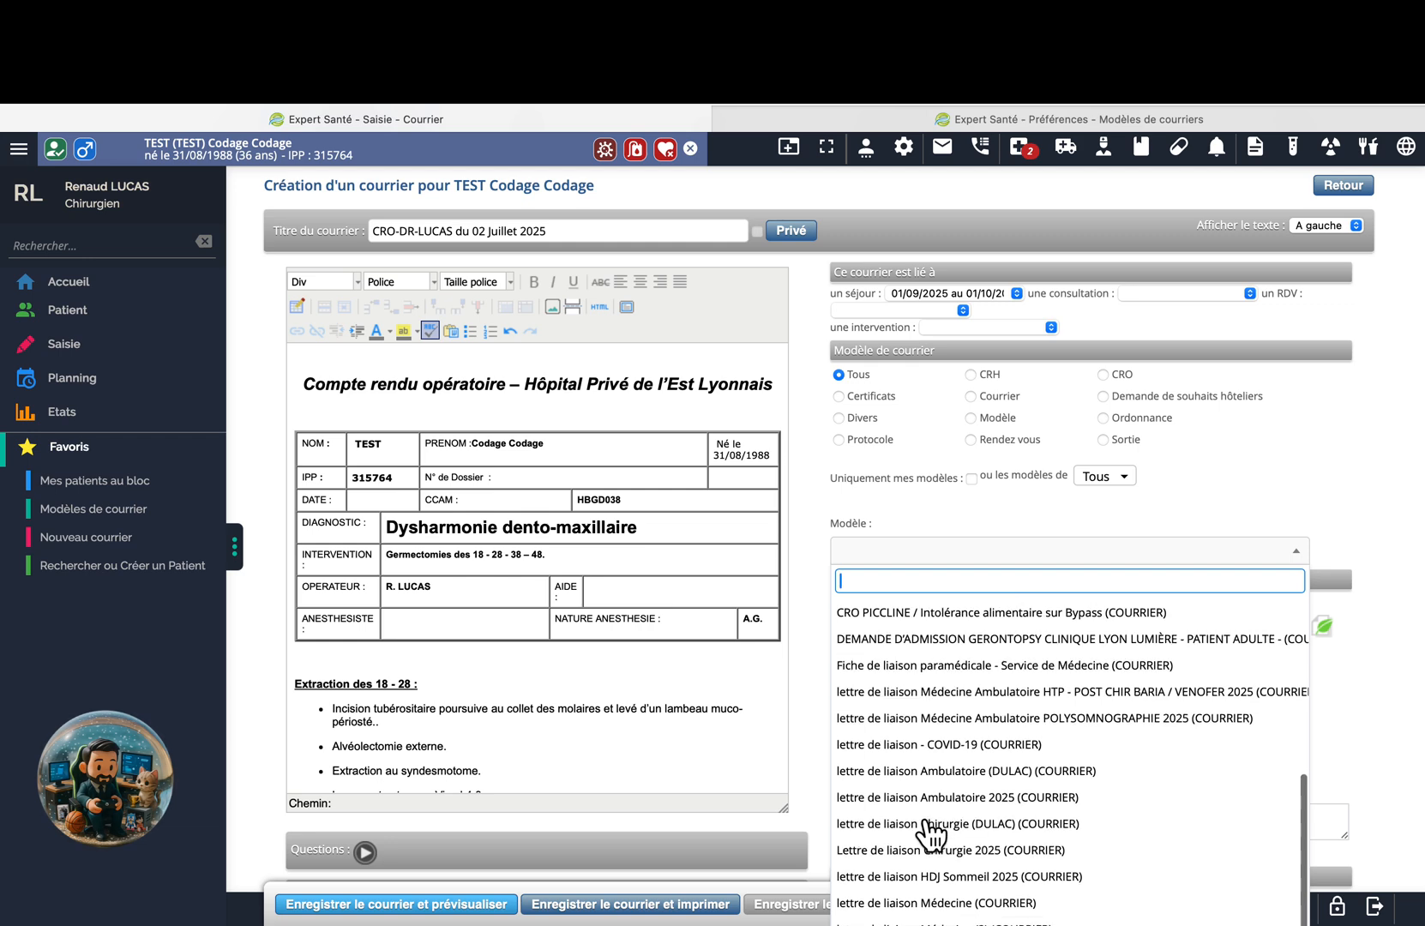
click(997, 553)
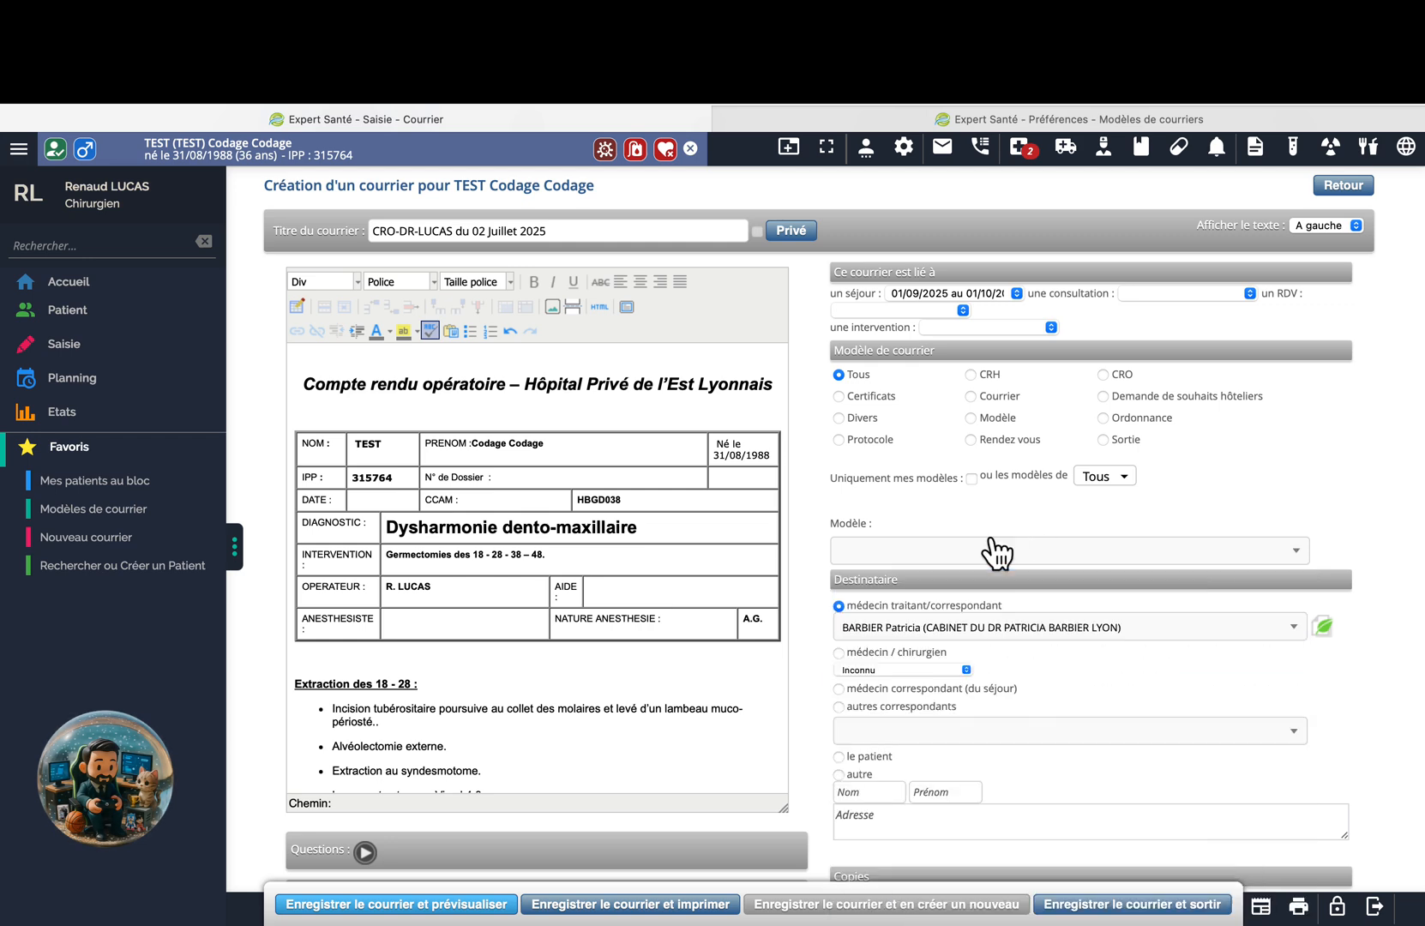
click(976, 559)
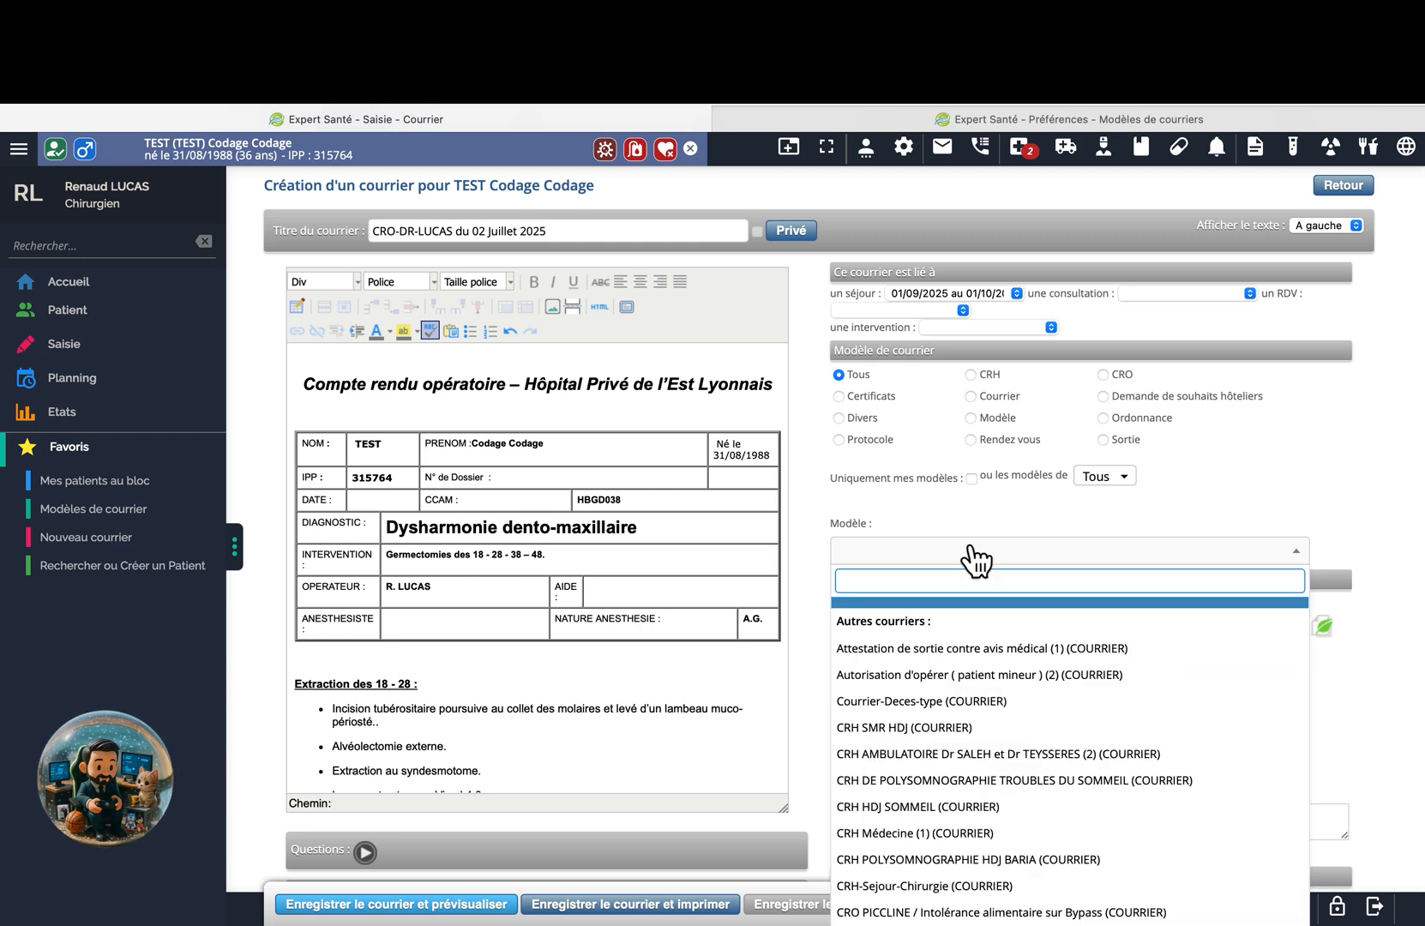
text(ordonn)
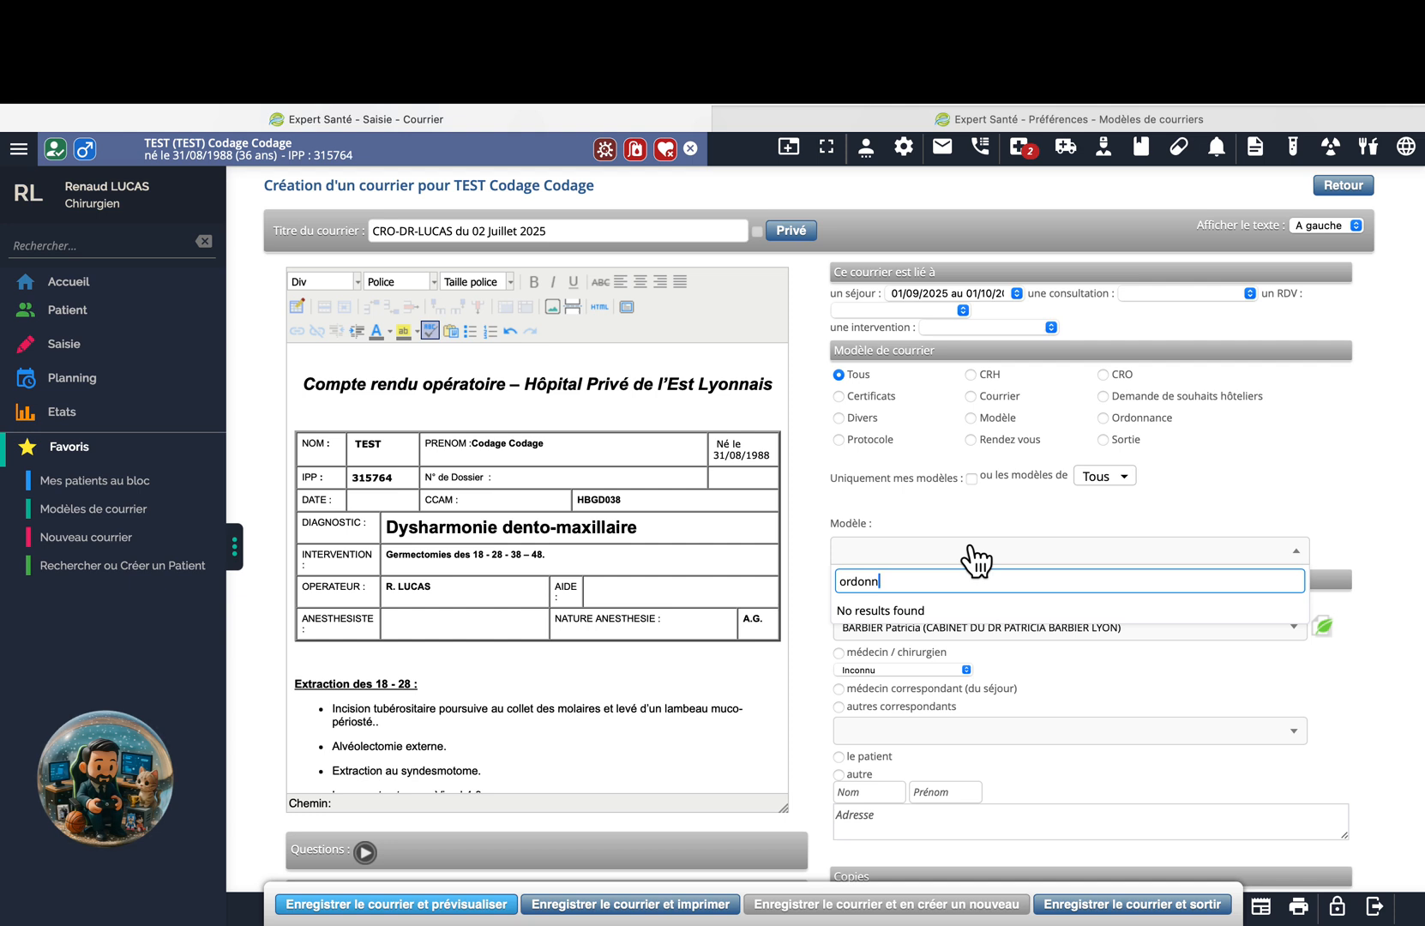
click(976, 559)
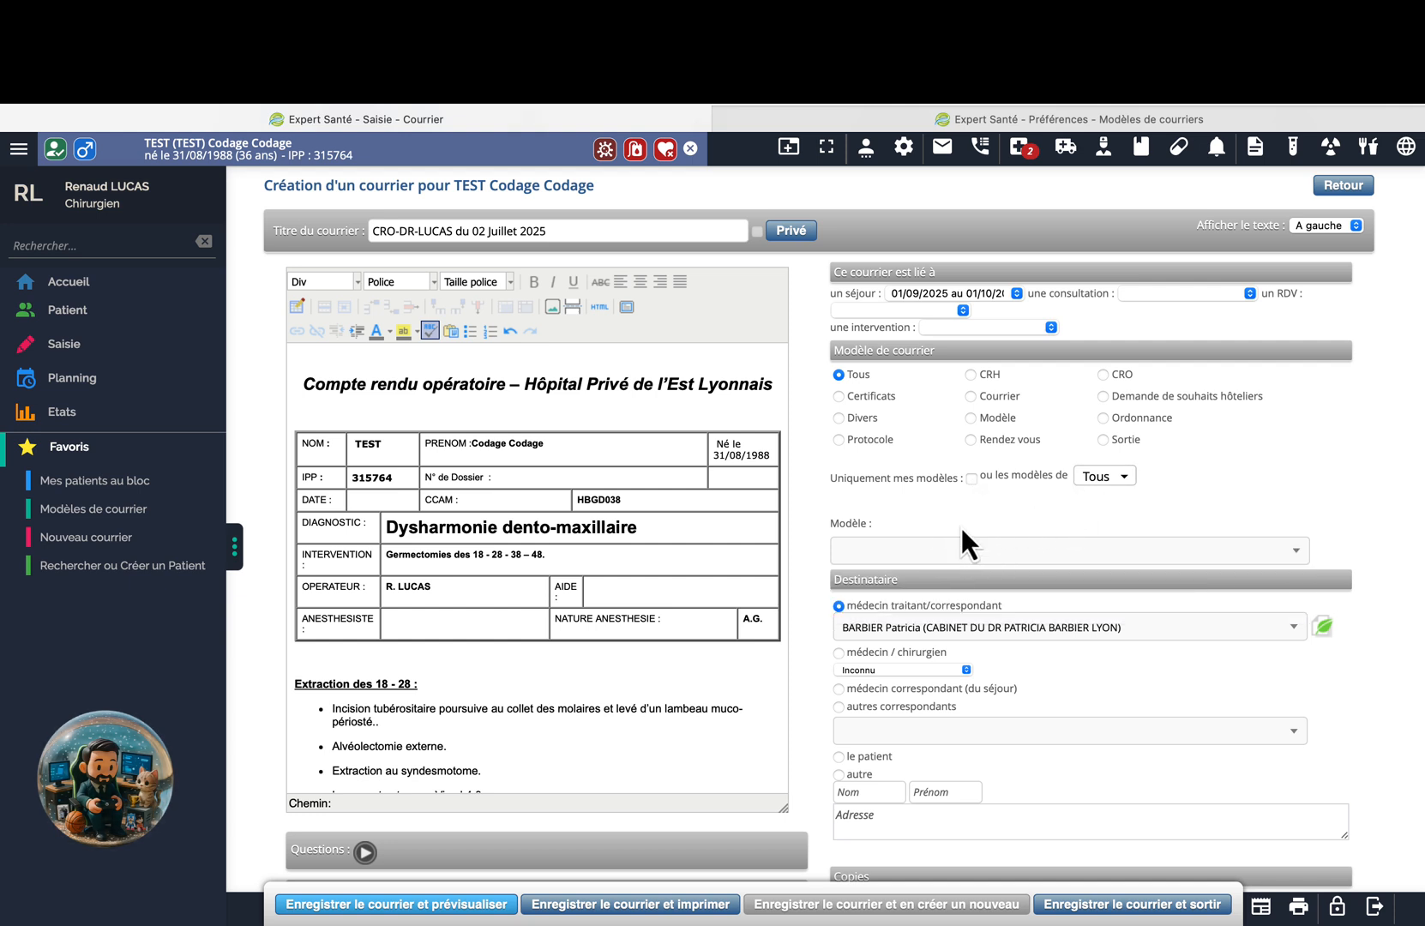
click(935, 557)
text(ord)
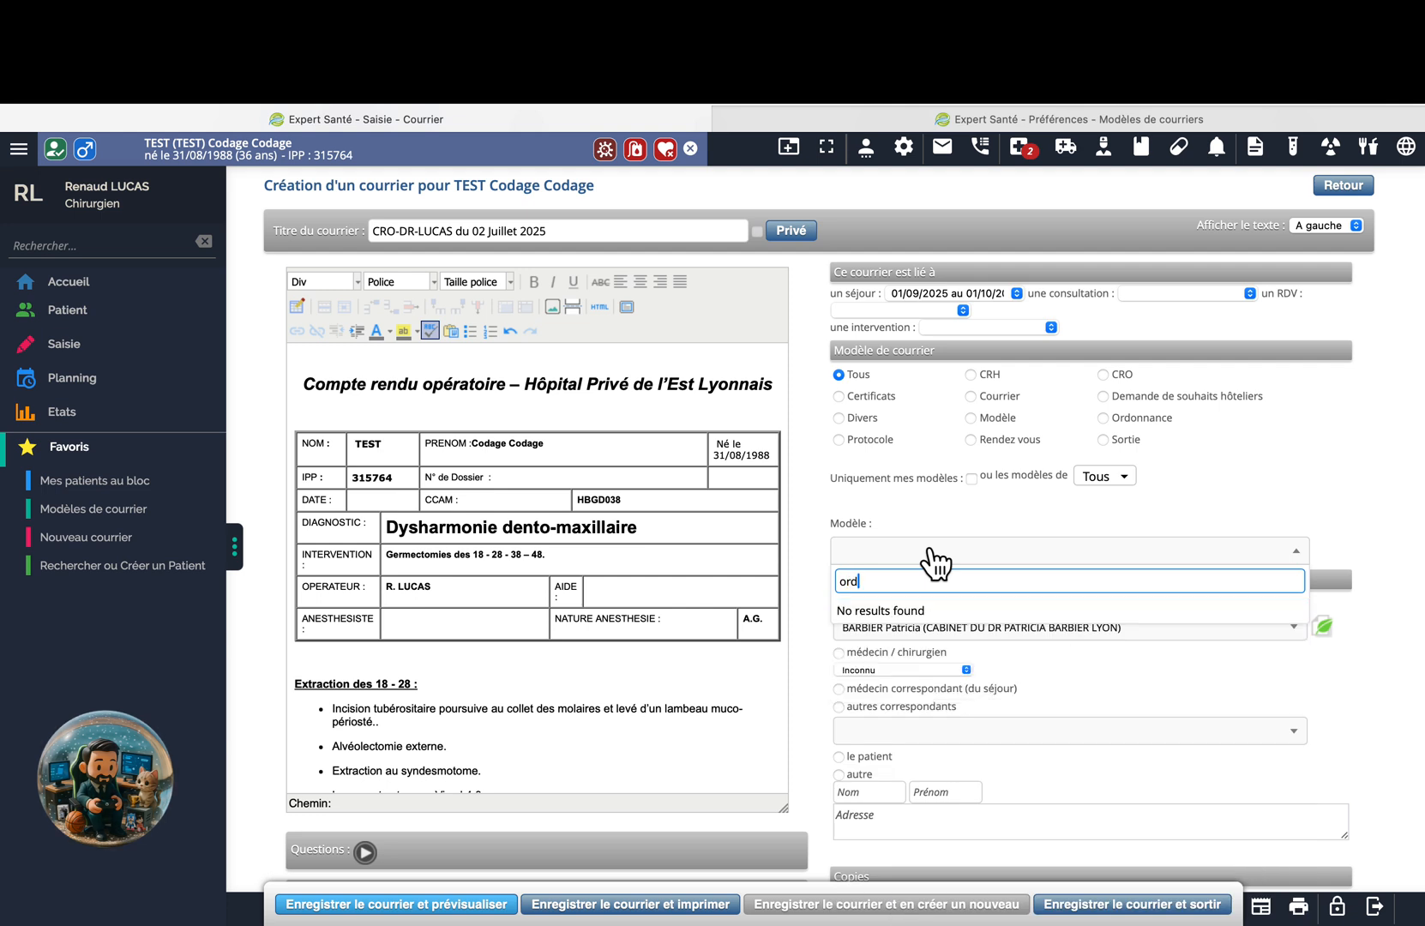
key(BackSpace)
key(BackSpace)
key(BackSpace)
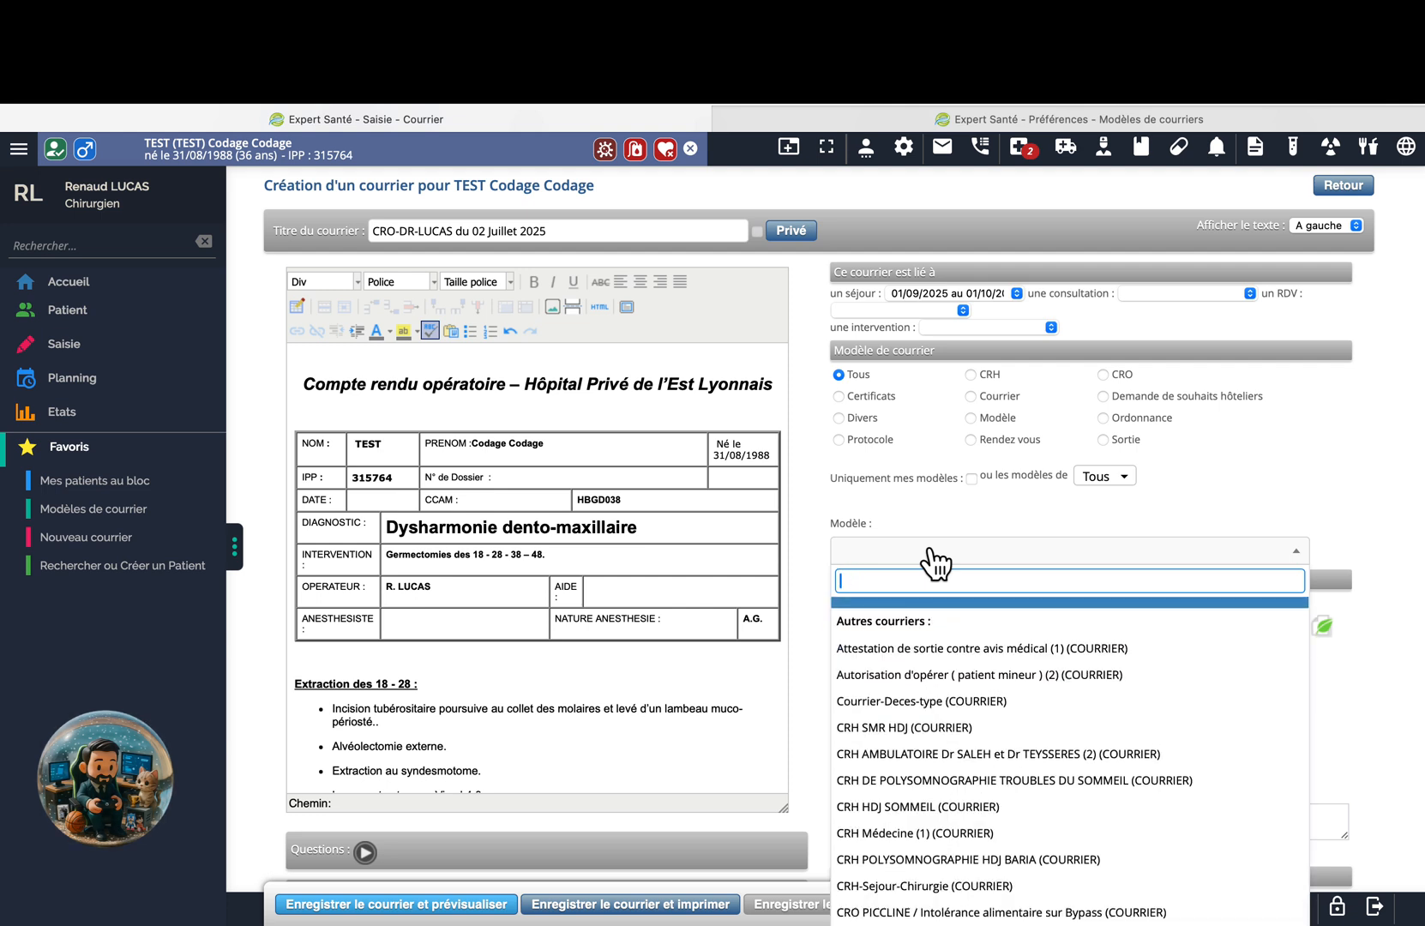
Clear the COURRIER Paramétrage author filter and search templates for 'ordonn' without choosing one.
click(1123, 484)
click(1126, 488)
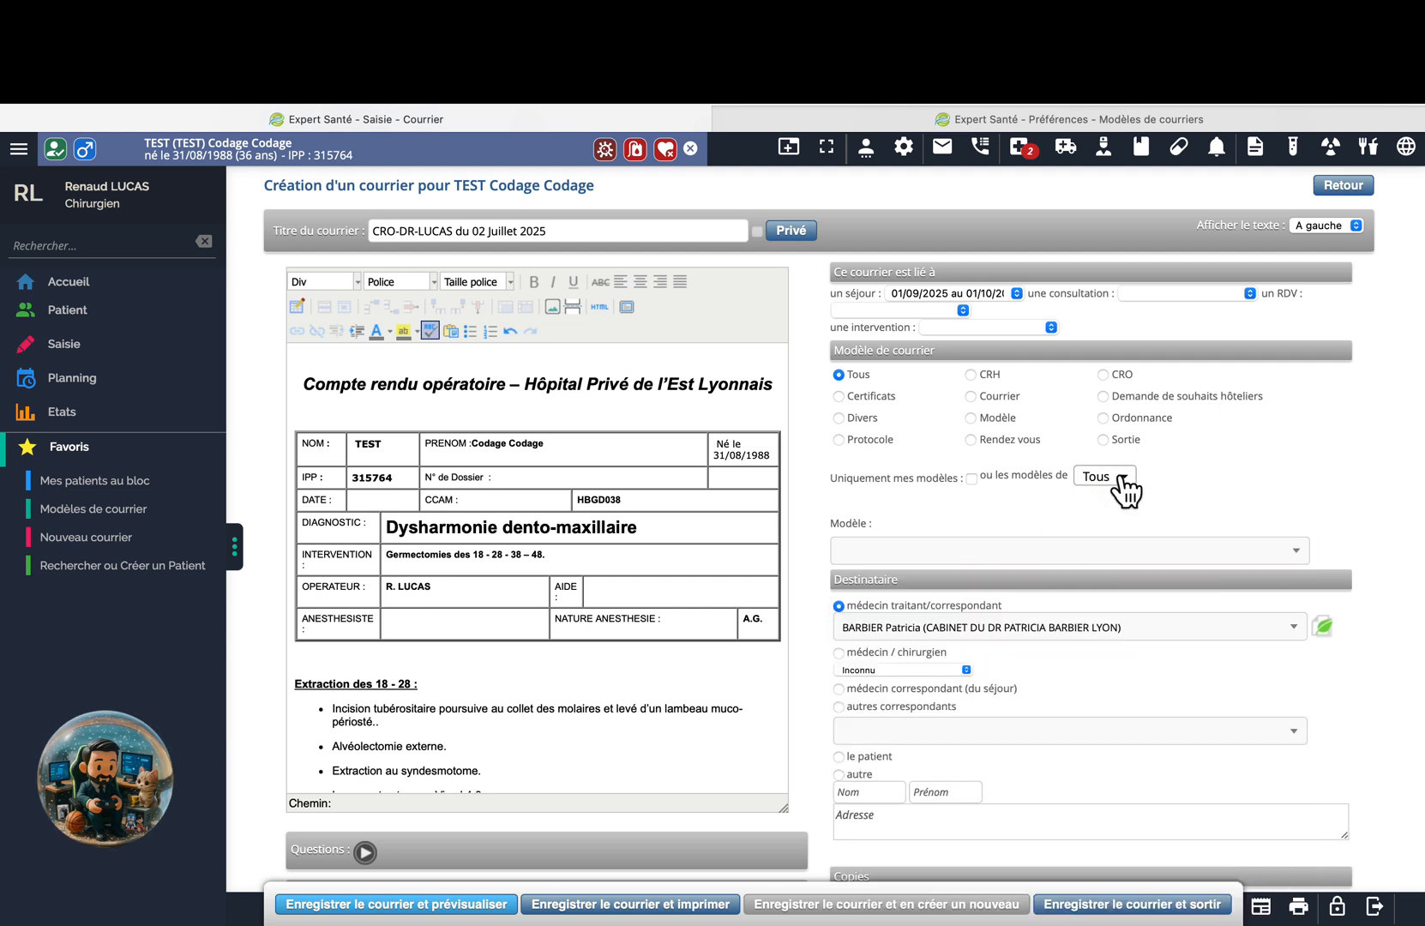
click(1123, 485)
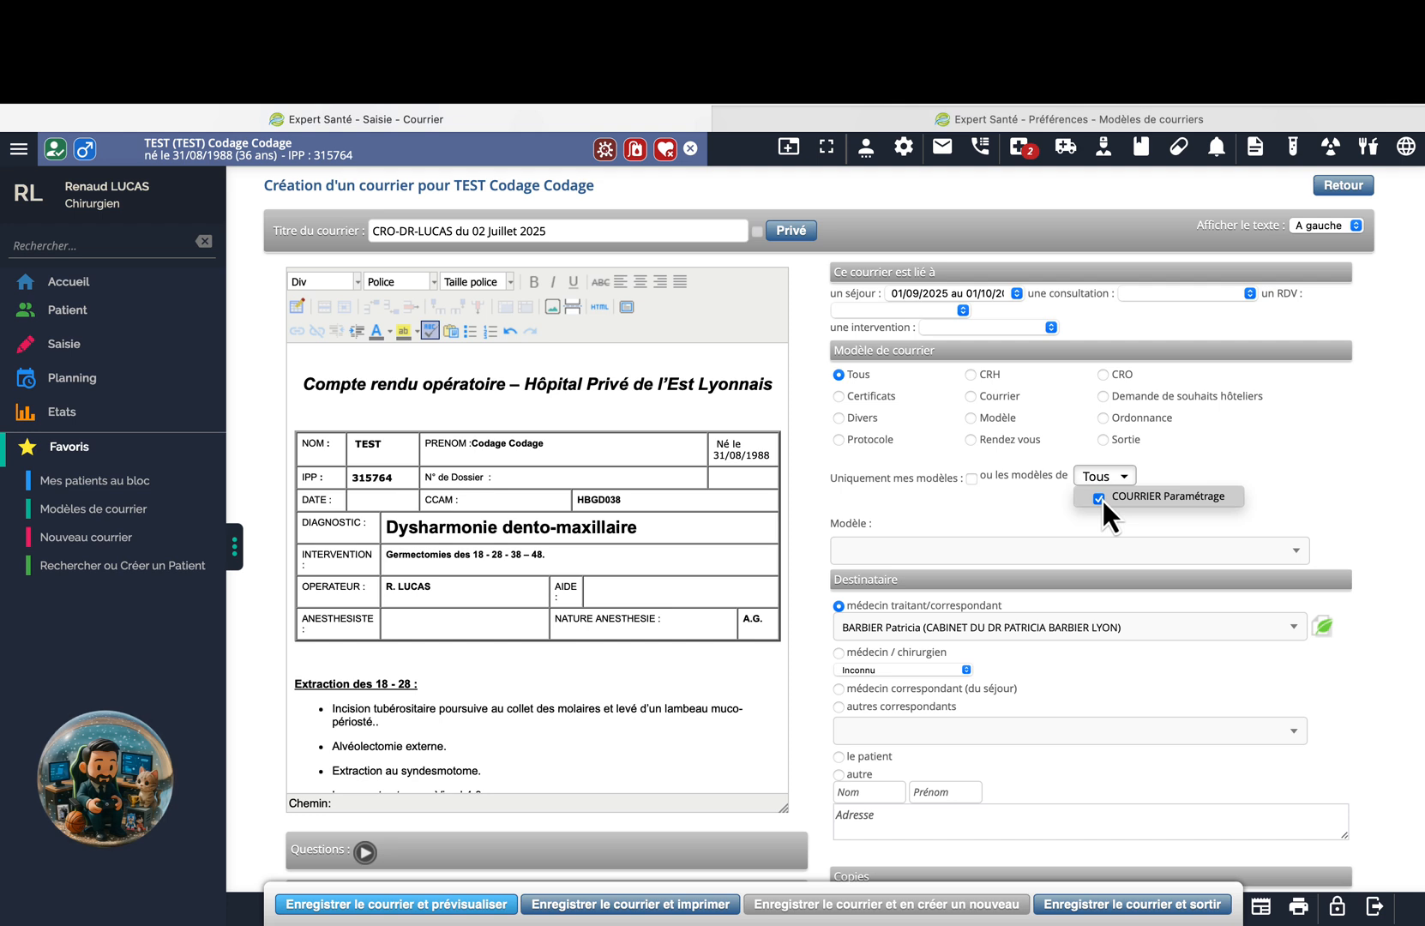
click(1098, 499)
click(892, 553)
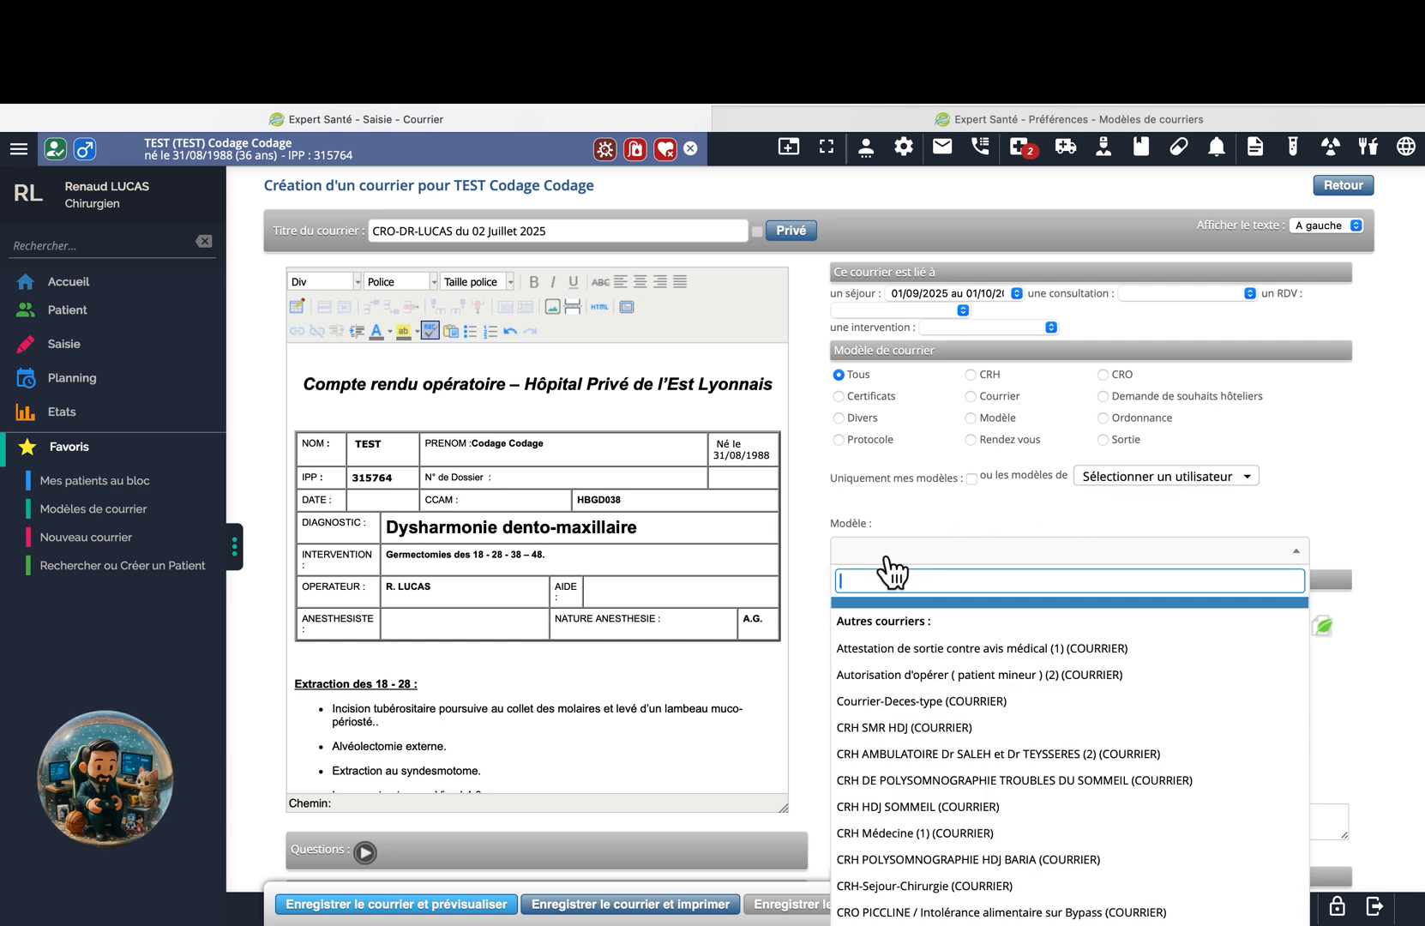
text(ordonn)
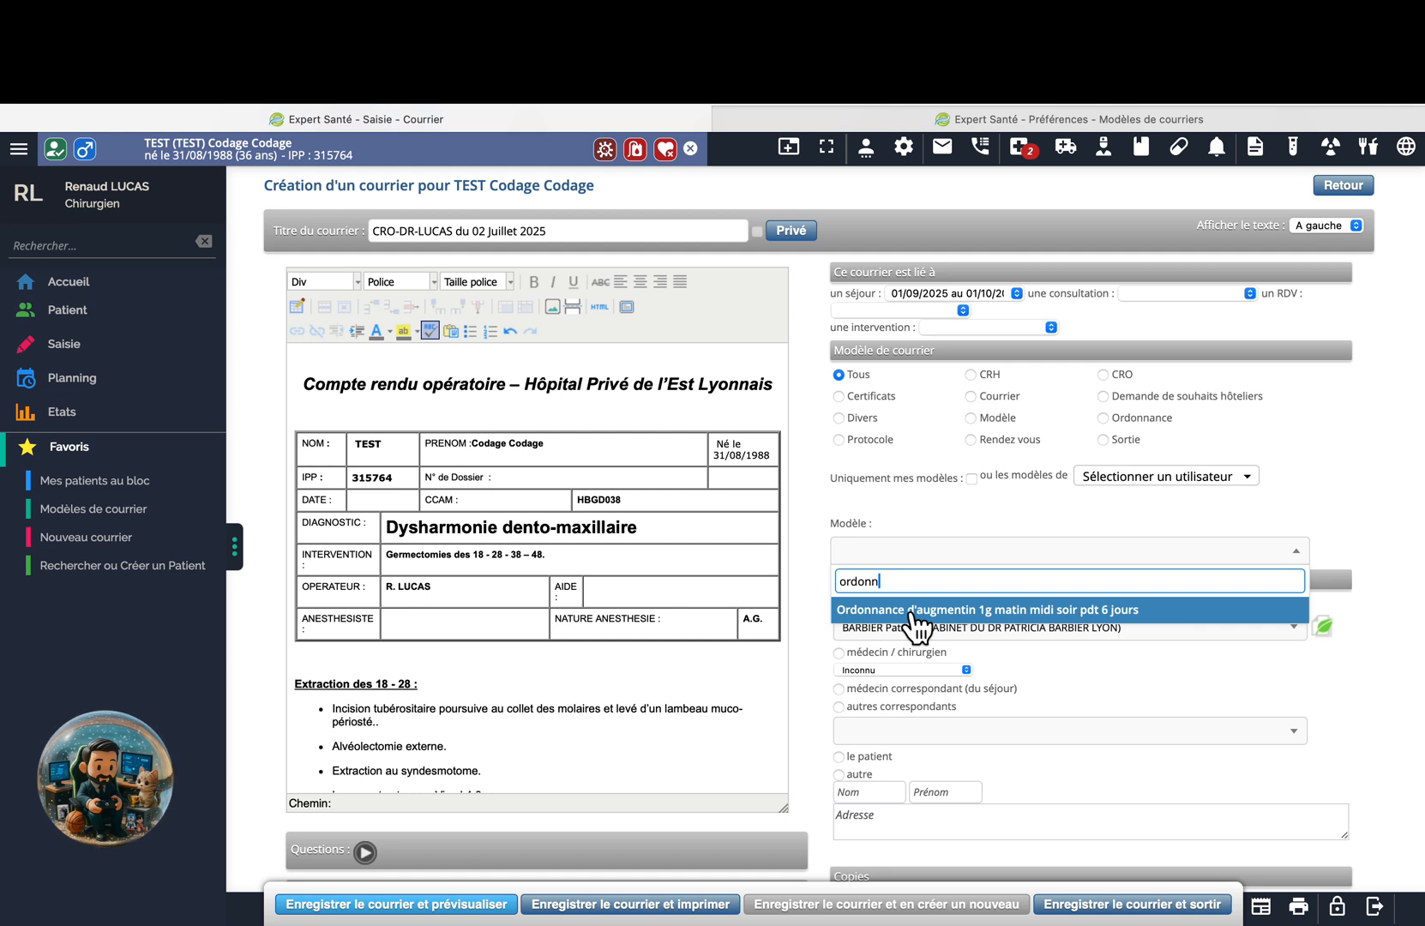
click(906, 517)
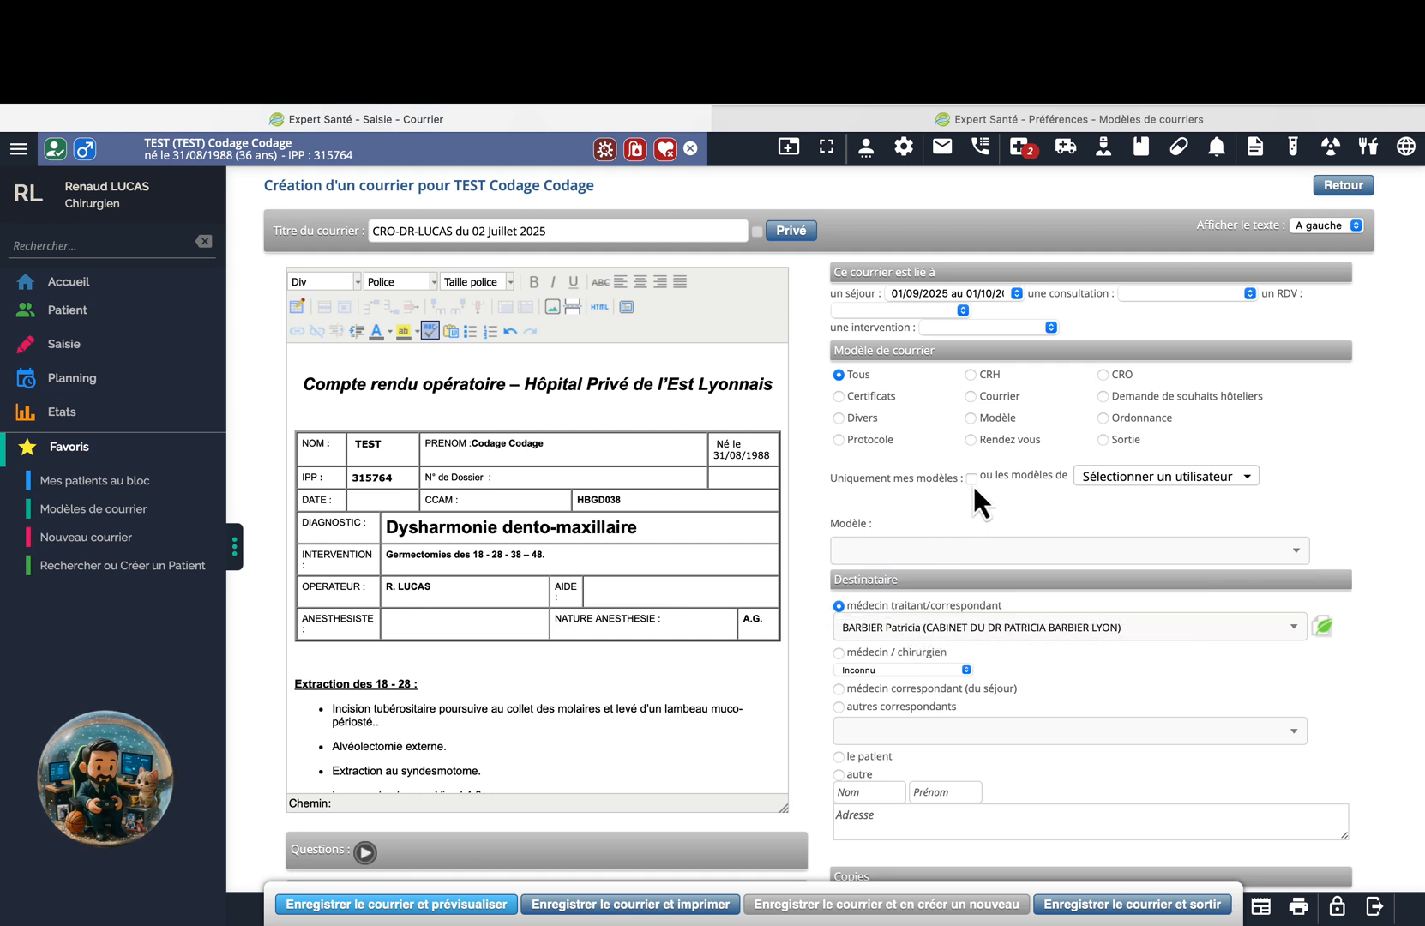
click(1123, 476)
click(984, 505)
click(940, 550)
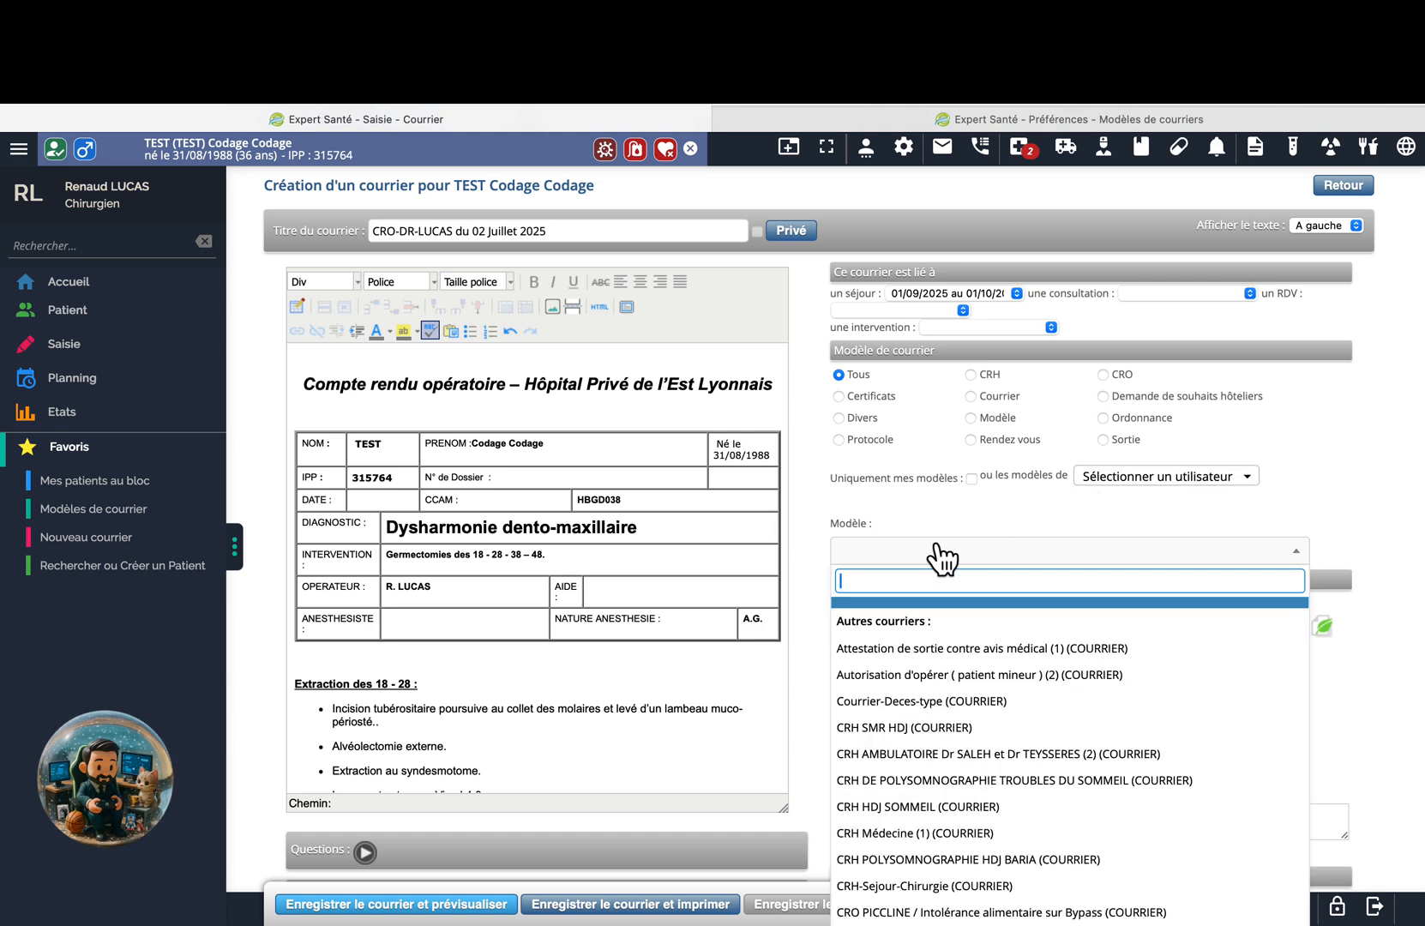
click(907, 499)
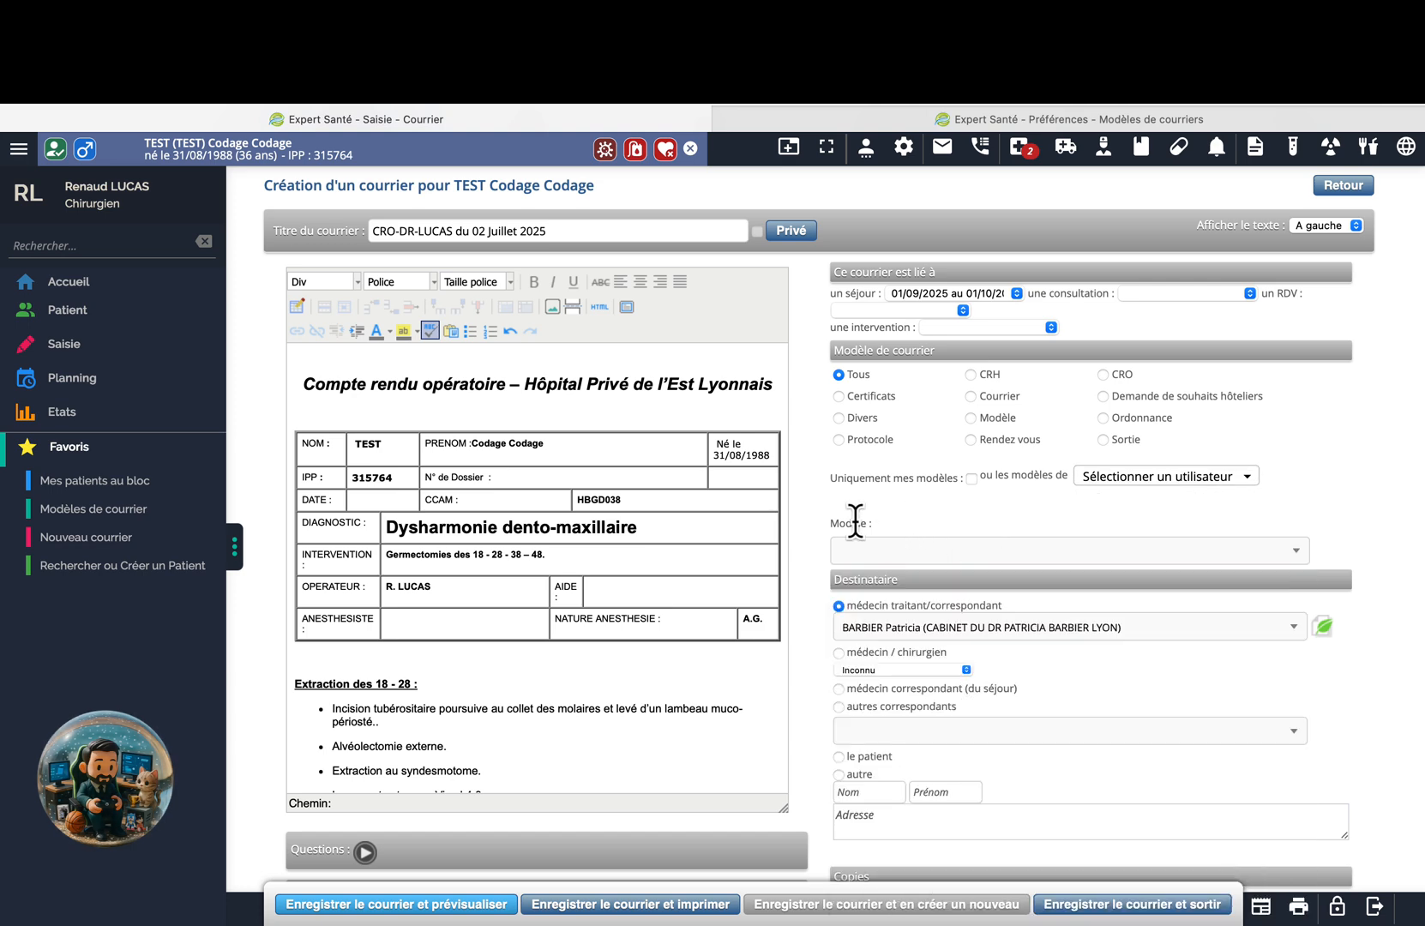
scroll(855, 521, down, 3)
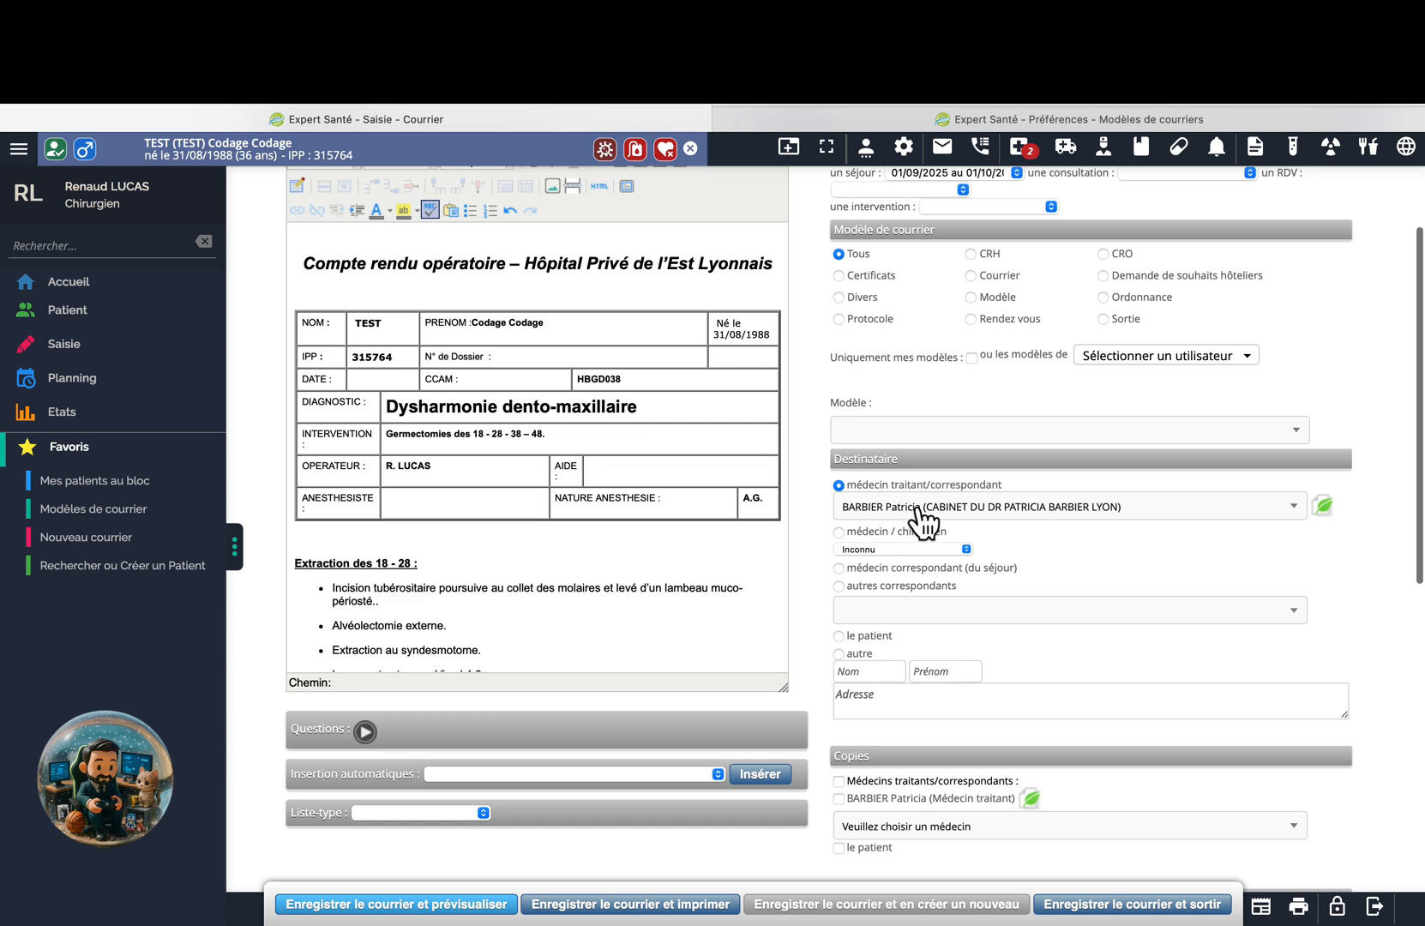
scroll(816, 598, down, 4)
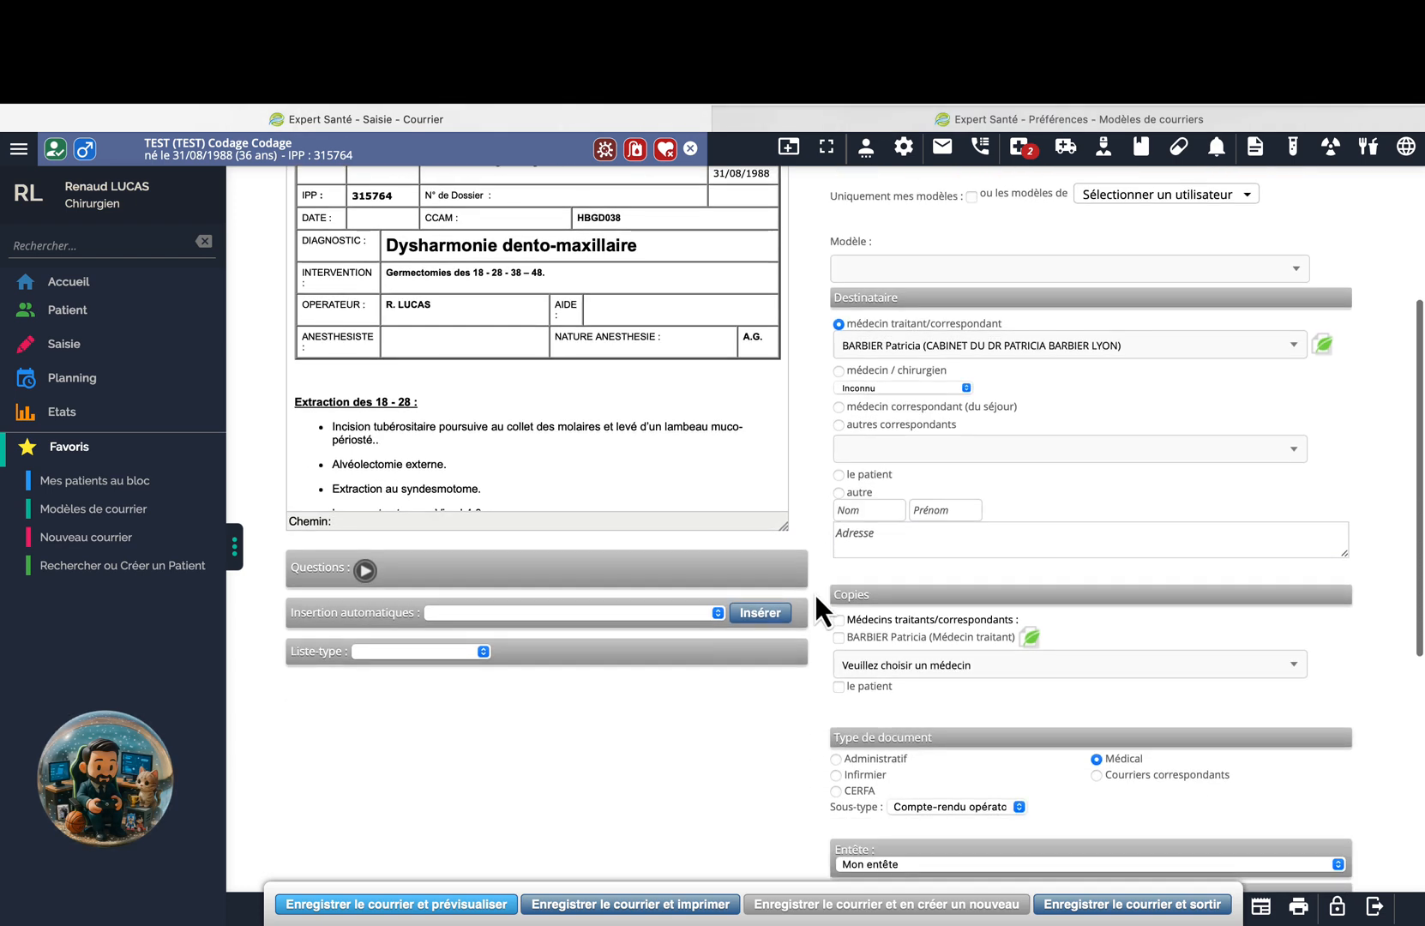
scroll(819, 641, down, 8)
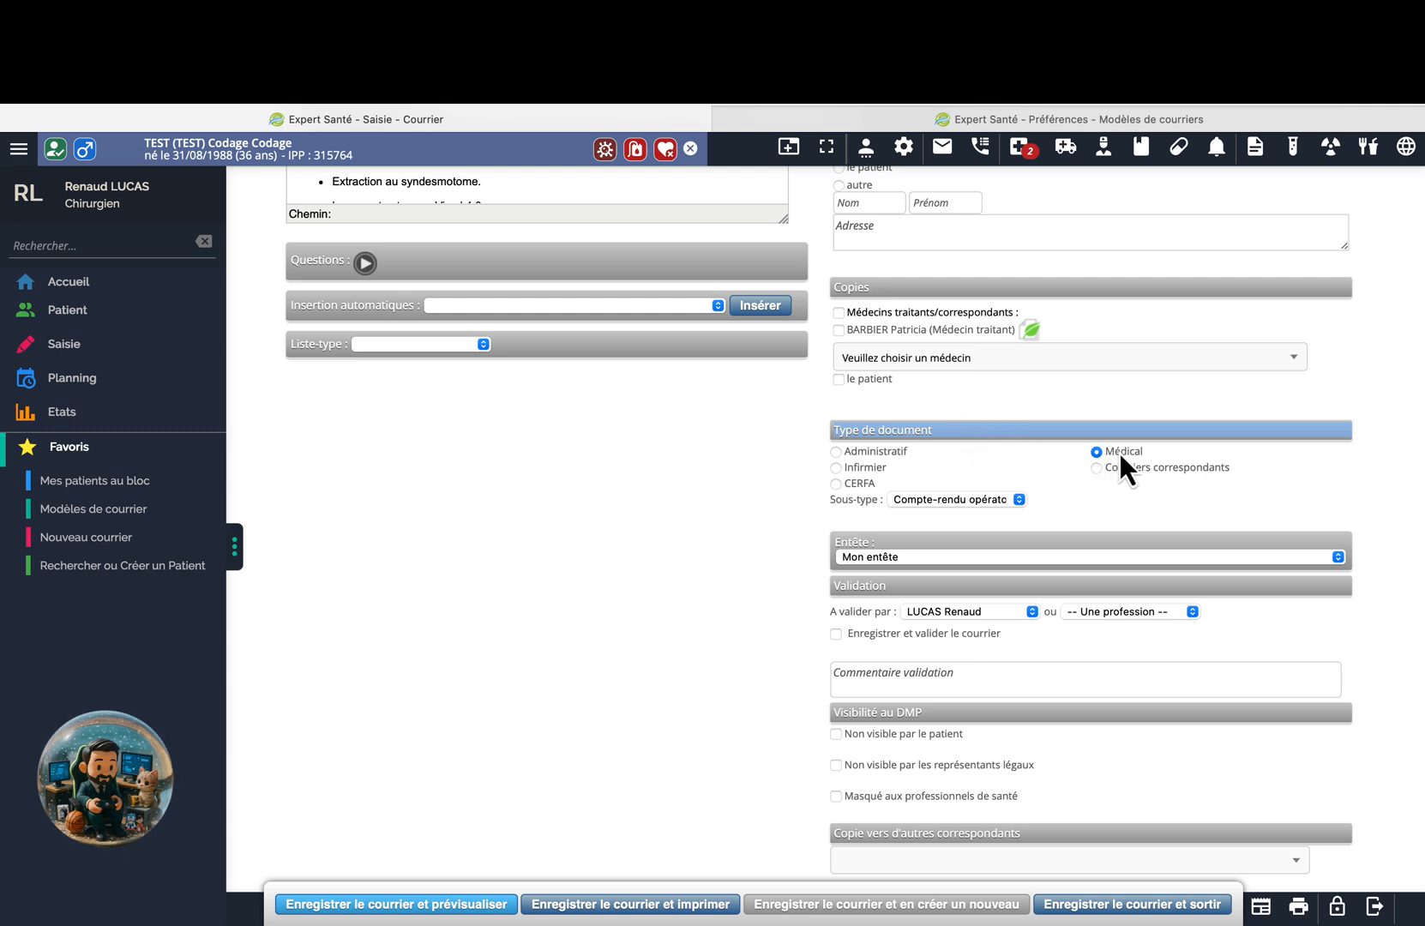
click(984, 505)
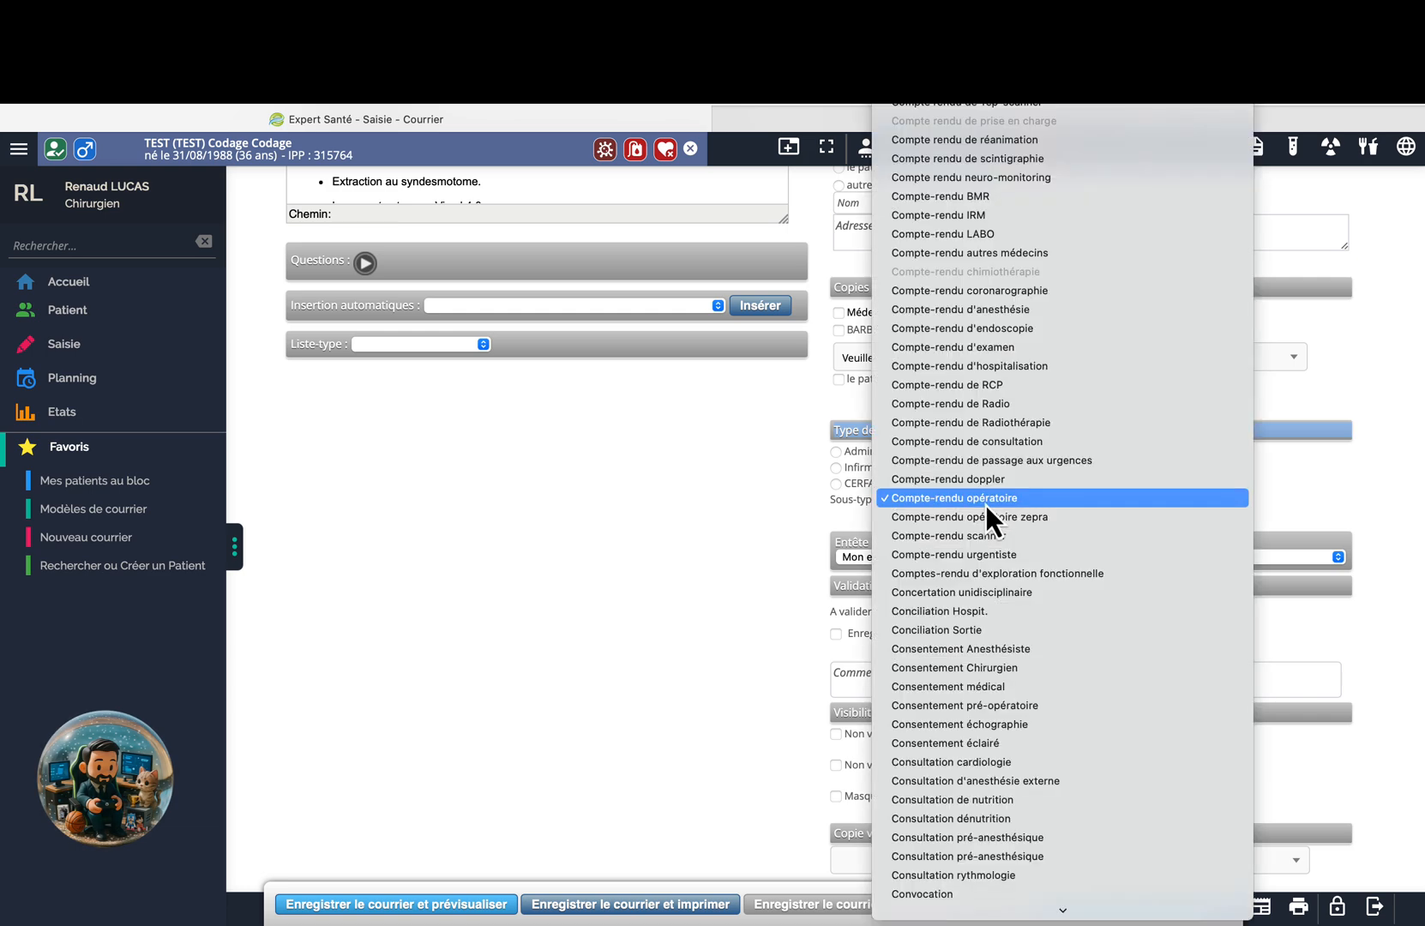
click(892, 504)
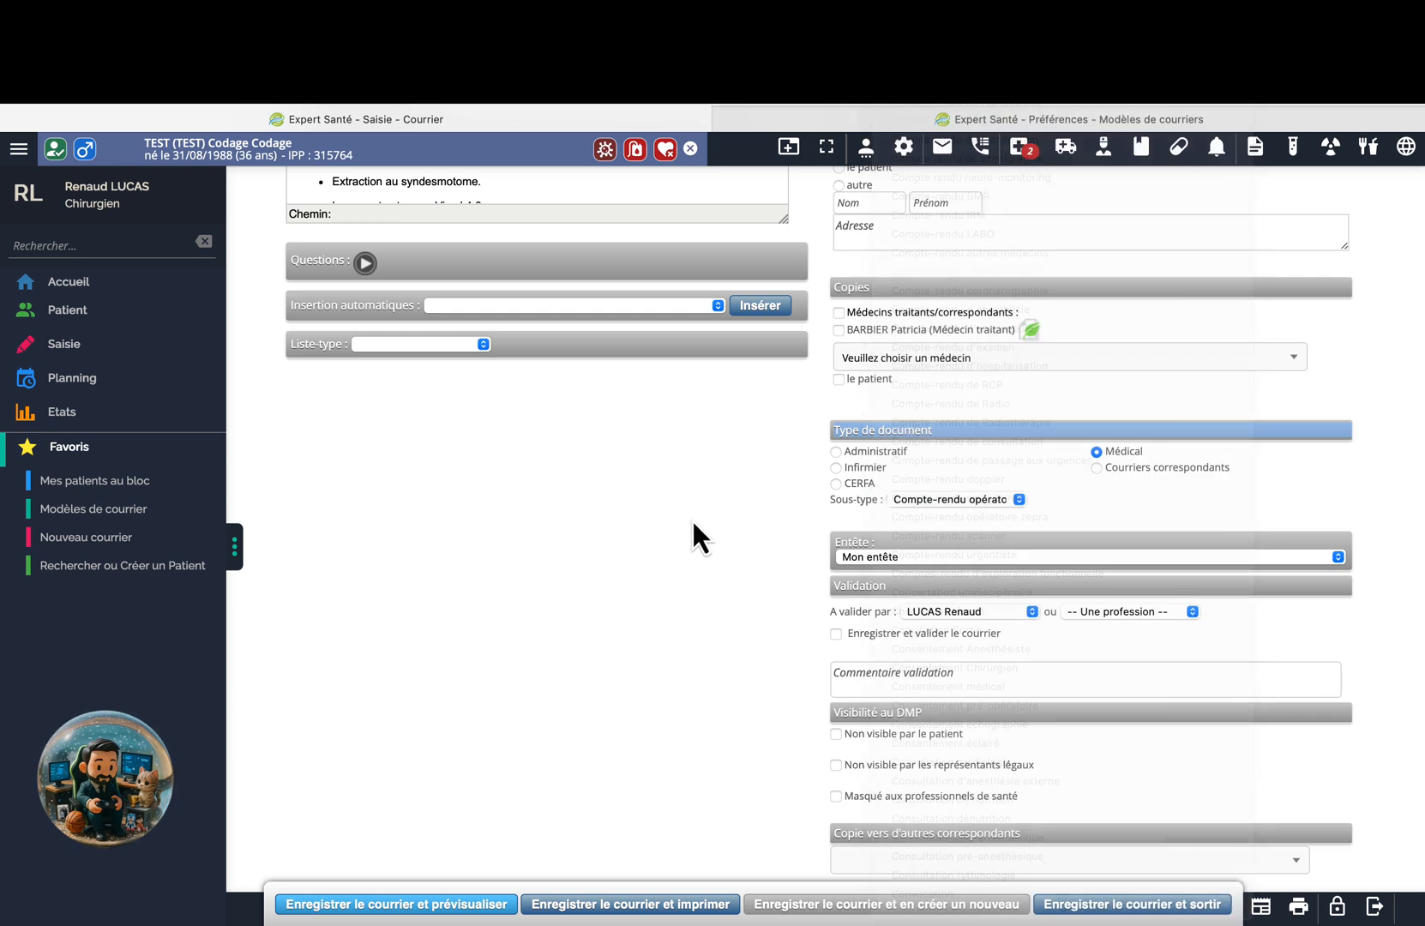
scroll(693, 518, up, 10)
scroll(692, 518, down, 2)
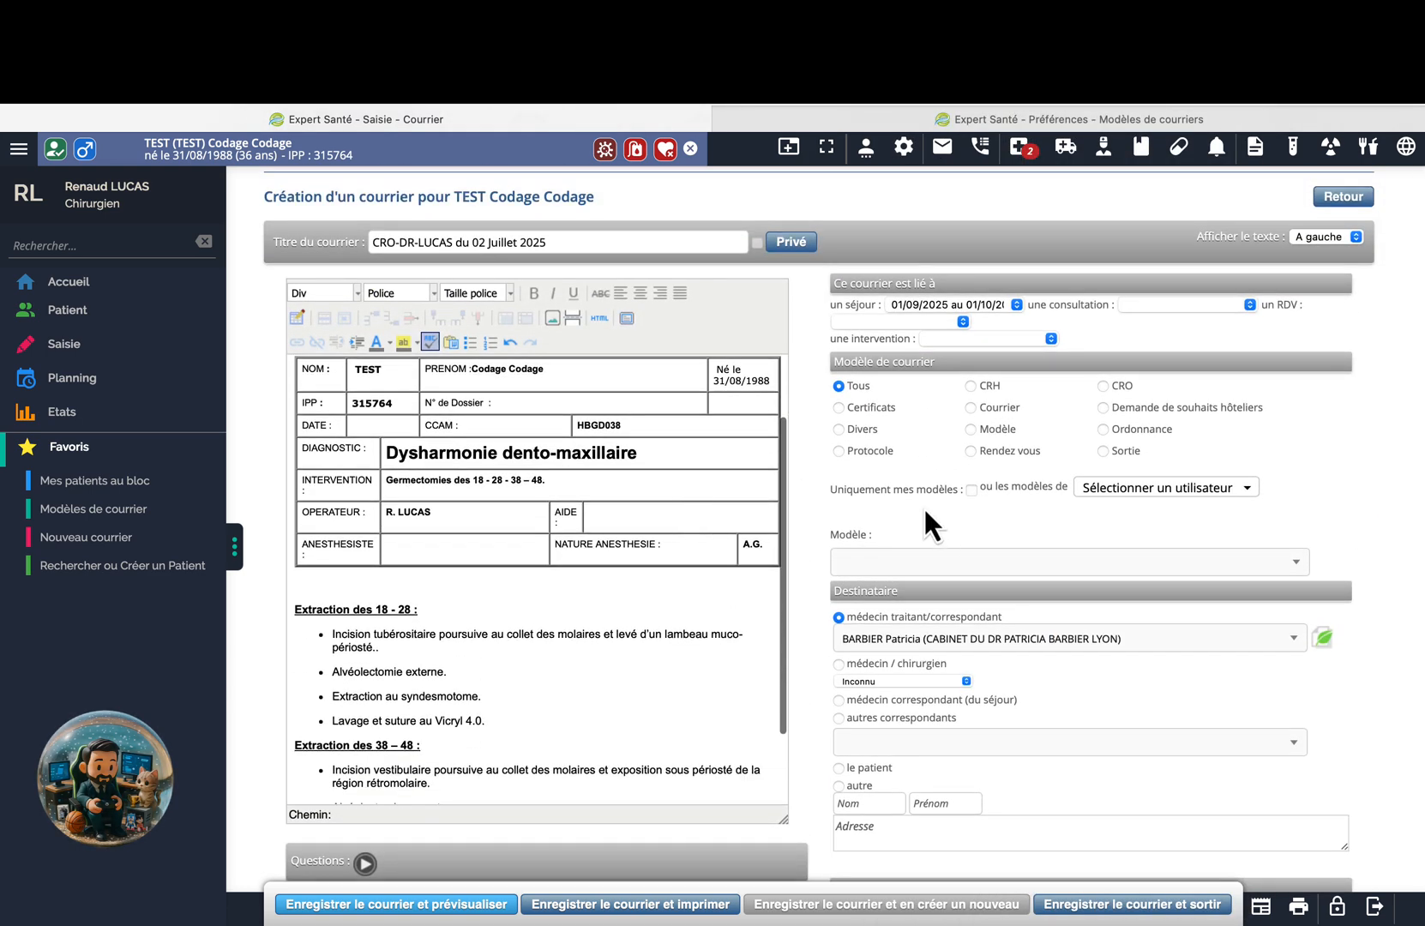
Search templates for 'ordo' and load the Ordonnance d'augmentin template into the letter.
click(926, 563)
text(ordo)
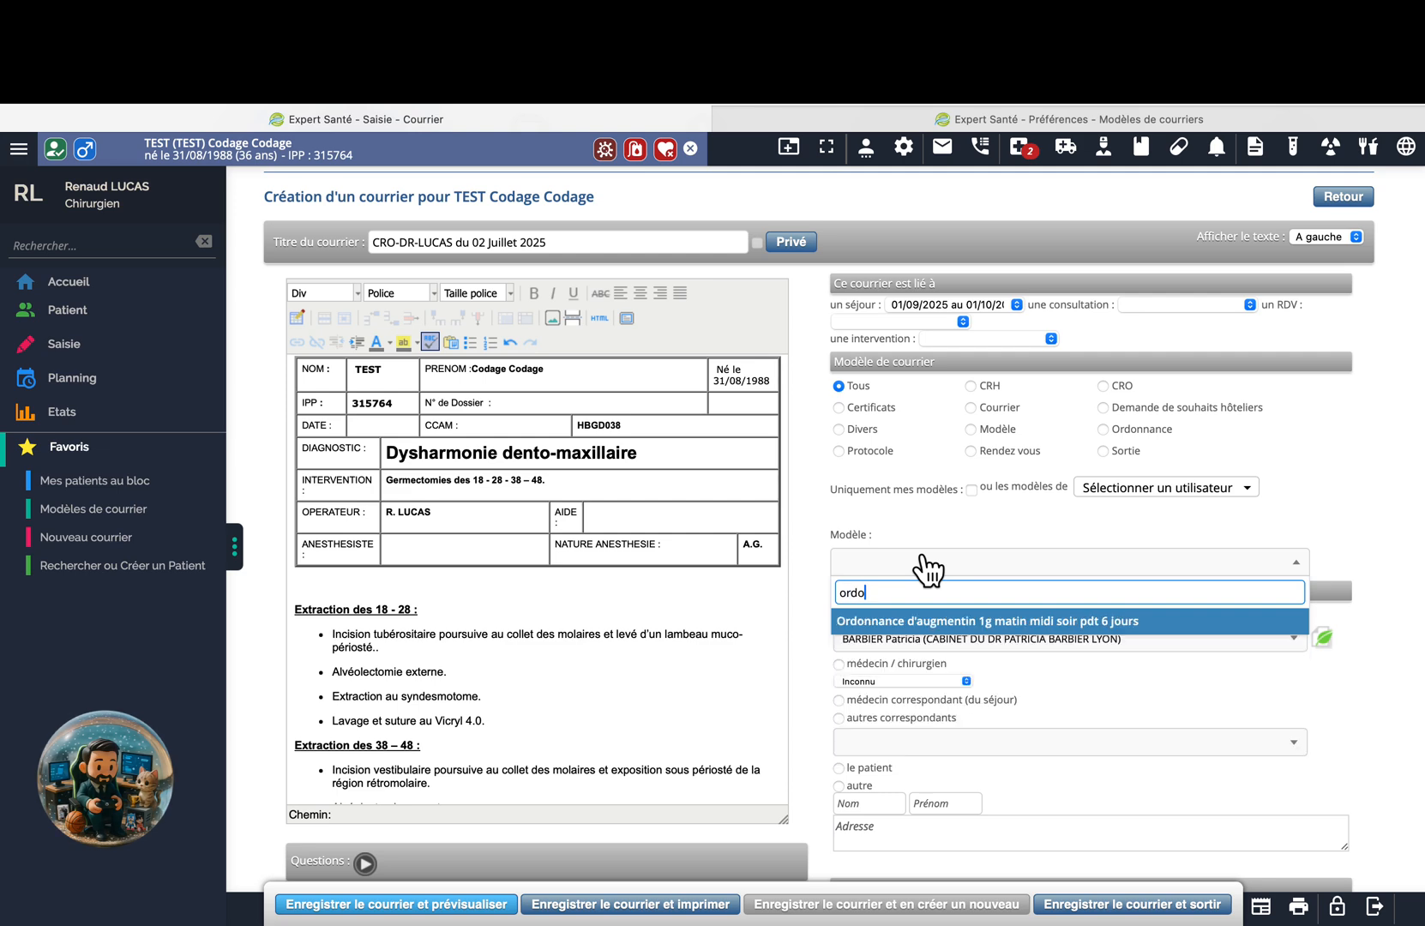
click(933, 621)
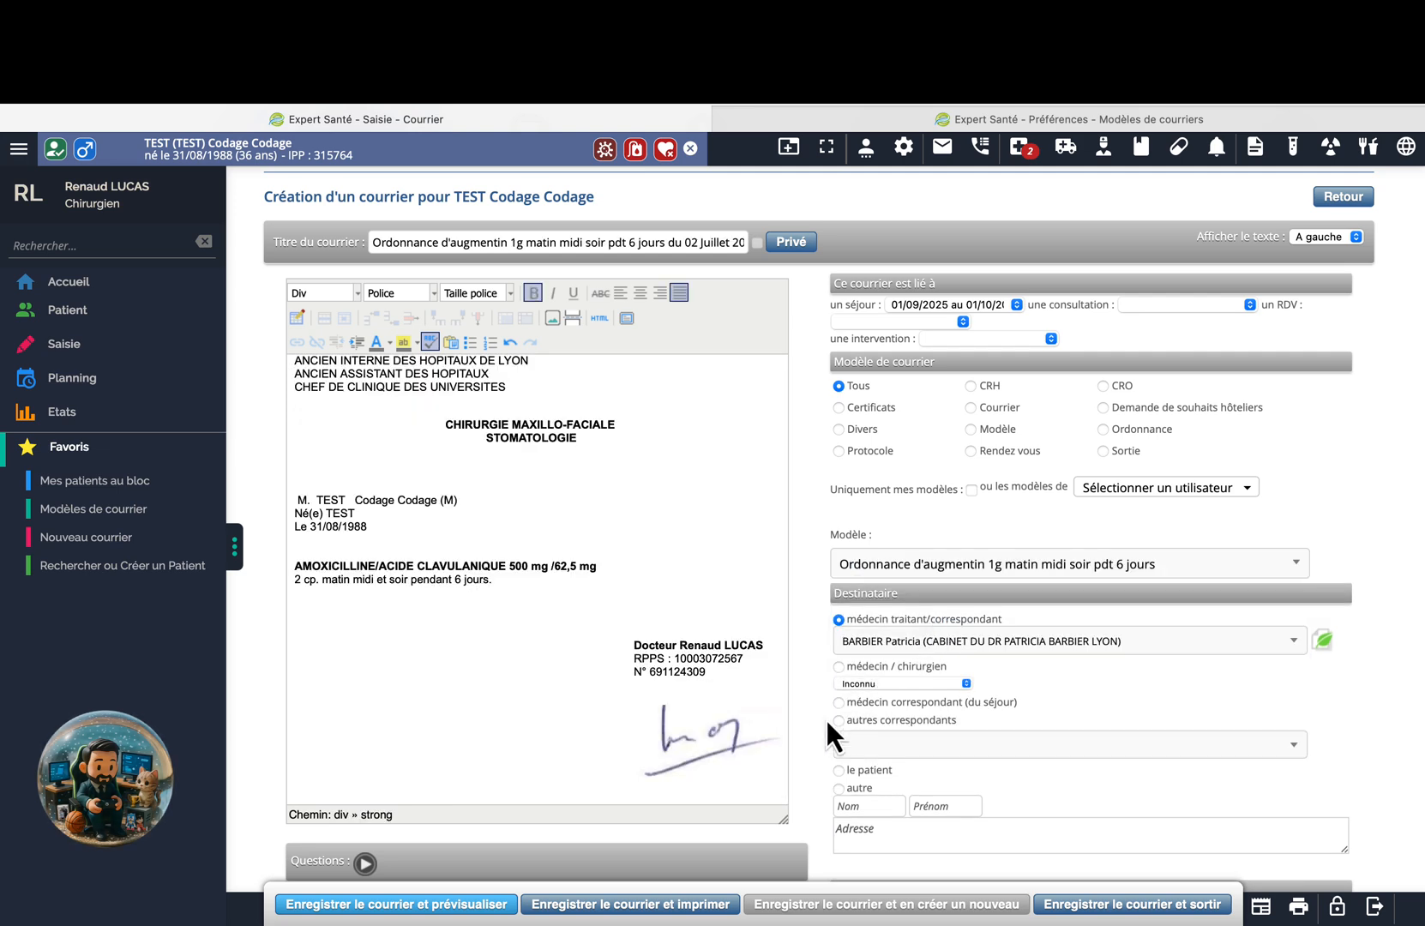
scroll(826, 720, down, 5)
scroll(825, 720, down, 3)
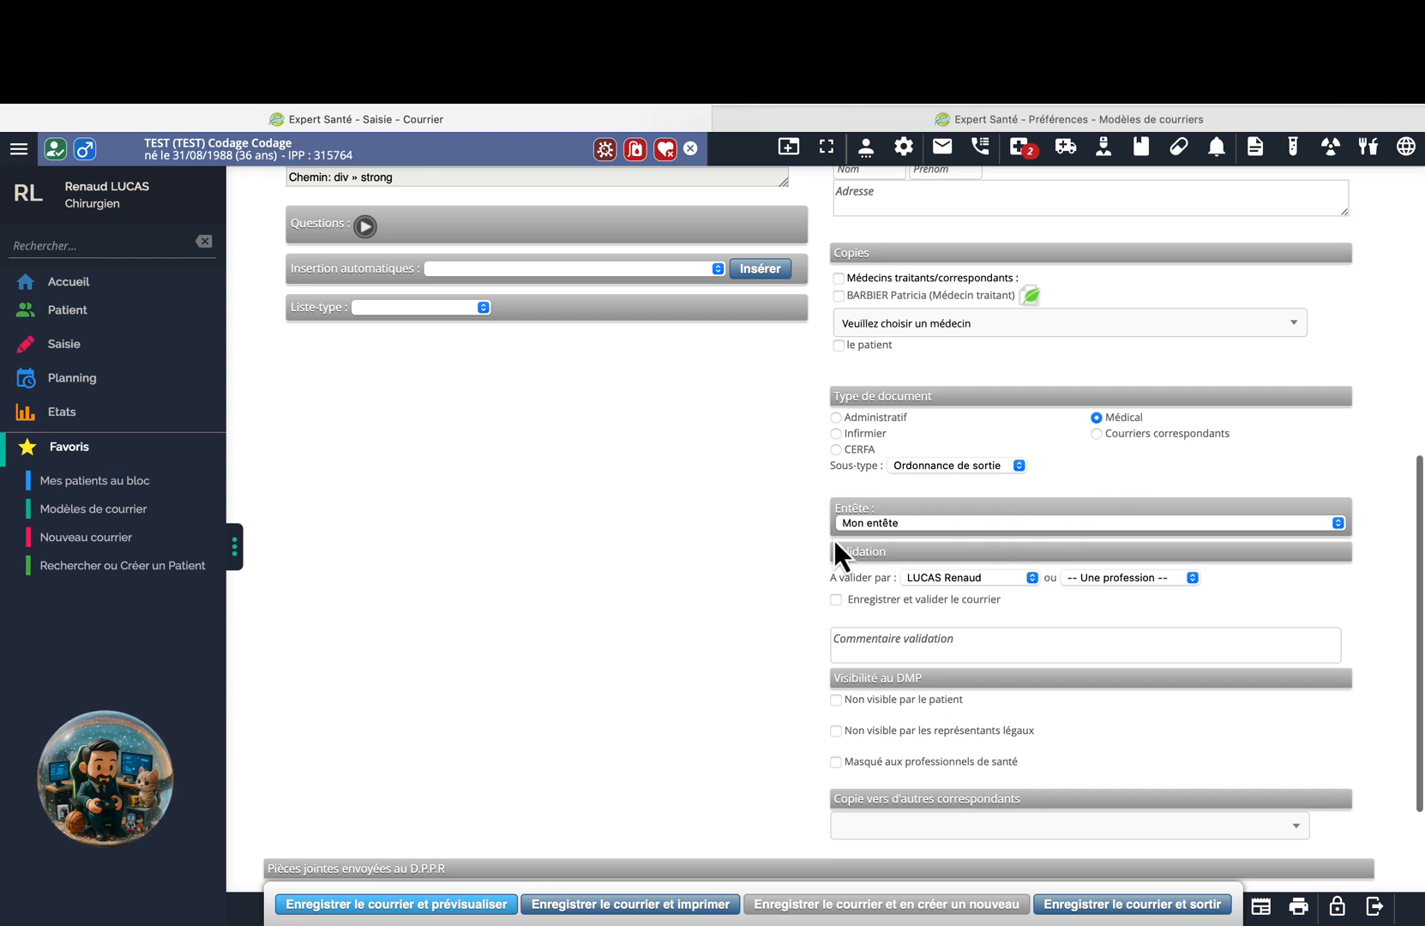
scroll(767, 612, down, 1)
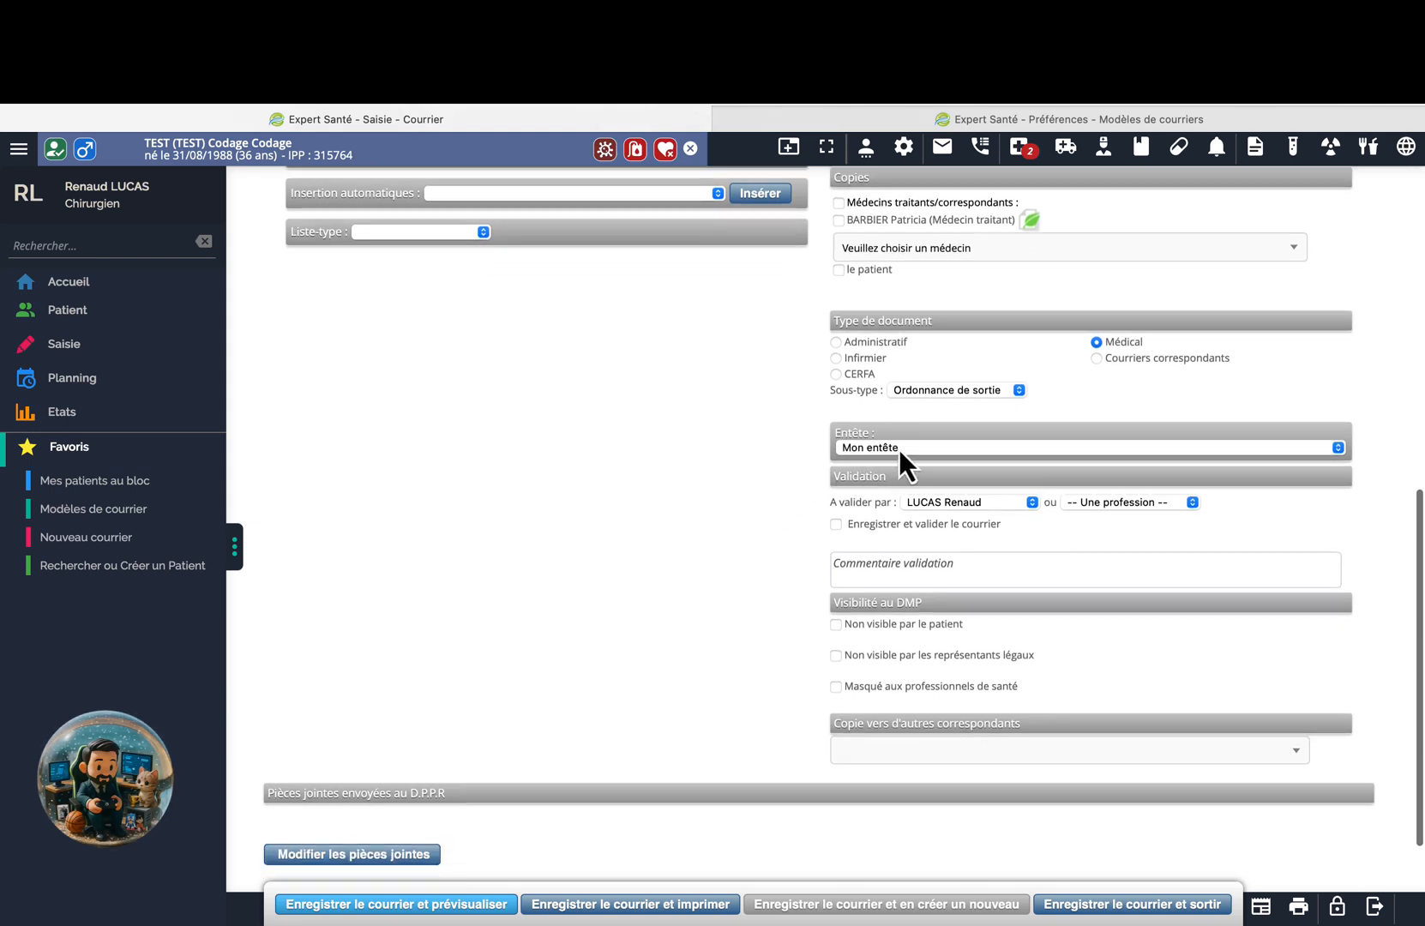
scroll(773, 592, down, 2)
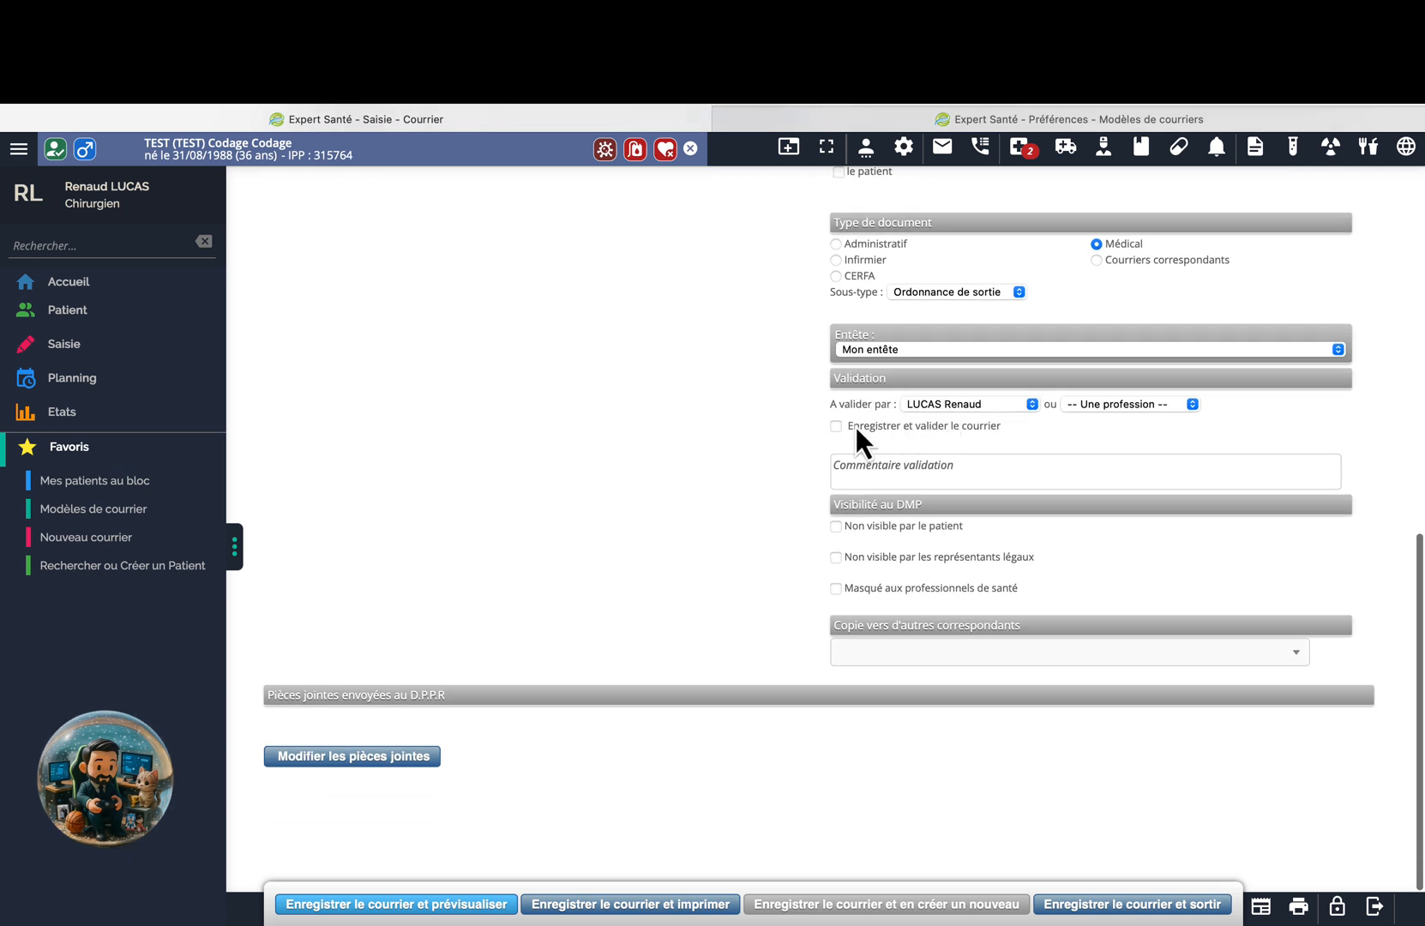
Tick 'Enregistrer et valider le courrier' and review the prescription text.
click(836, 427)
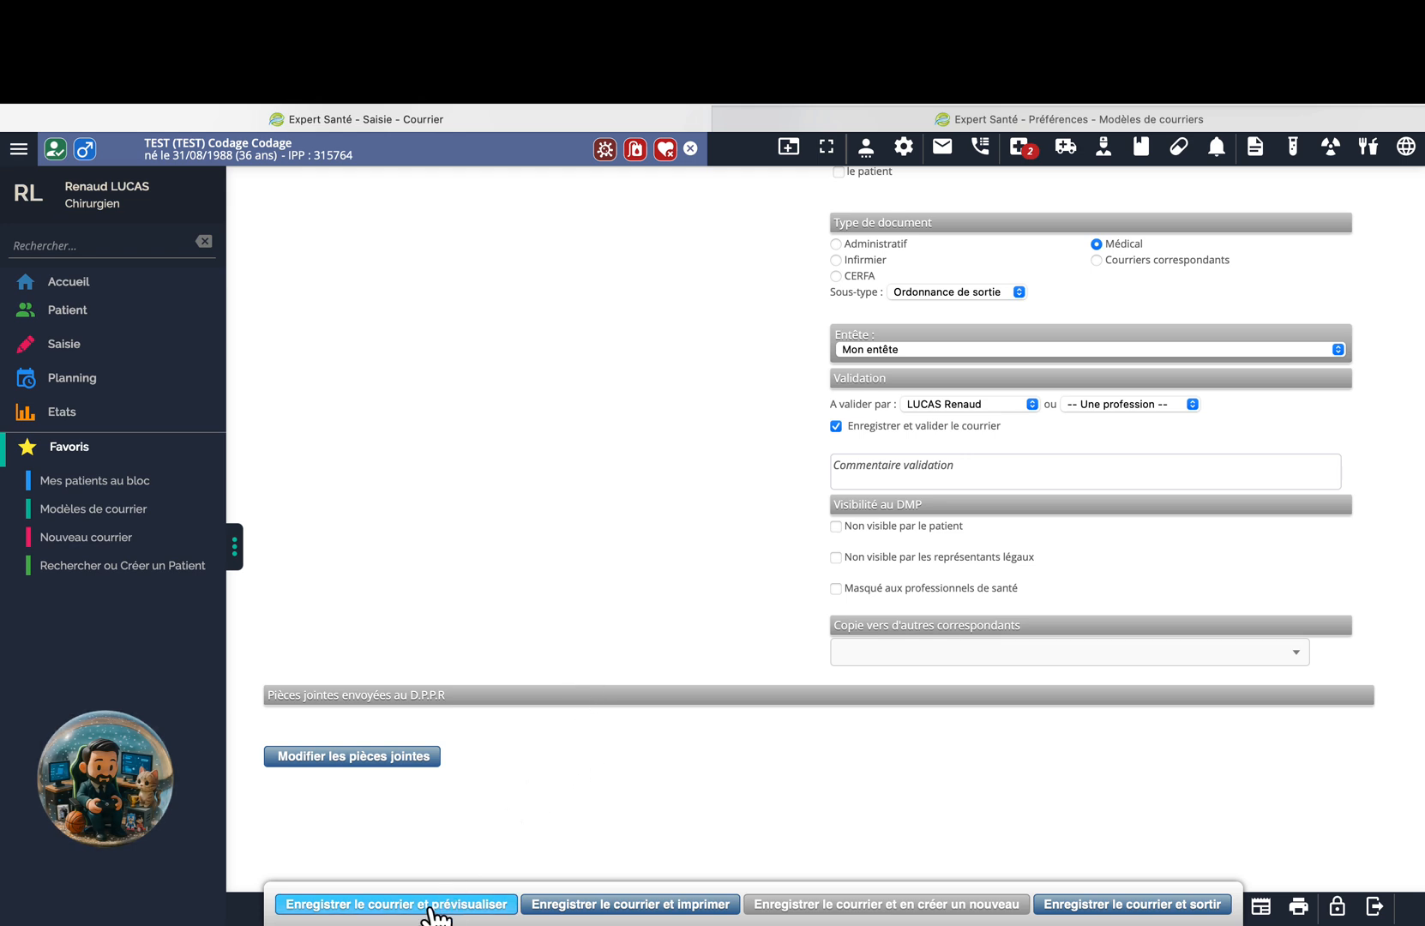
scroll(703, 591, down, 2)
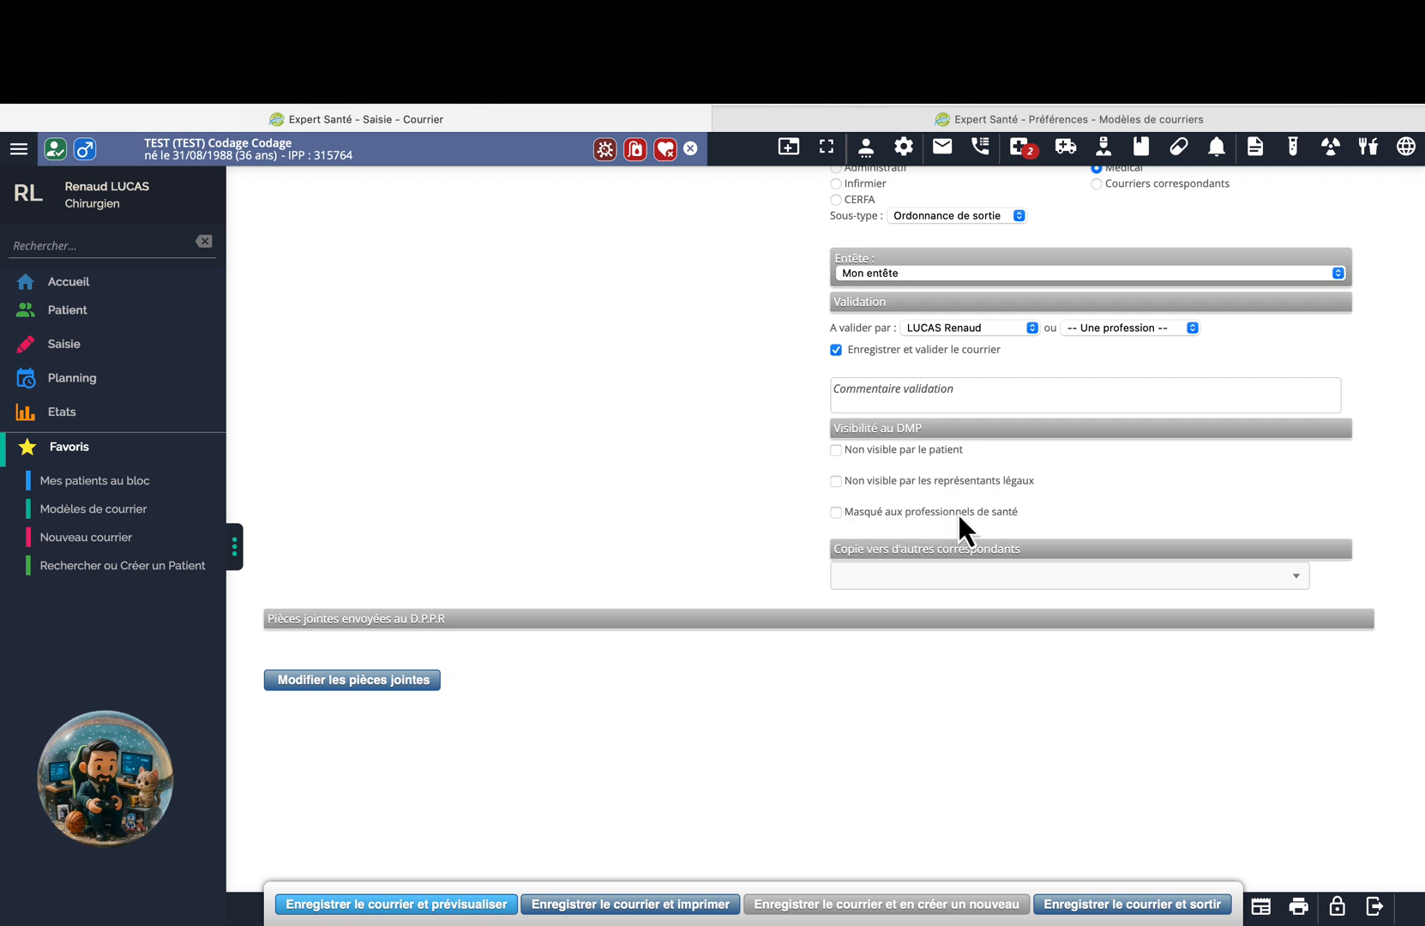
scroll(674, 519, up, 10)
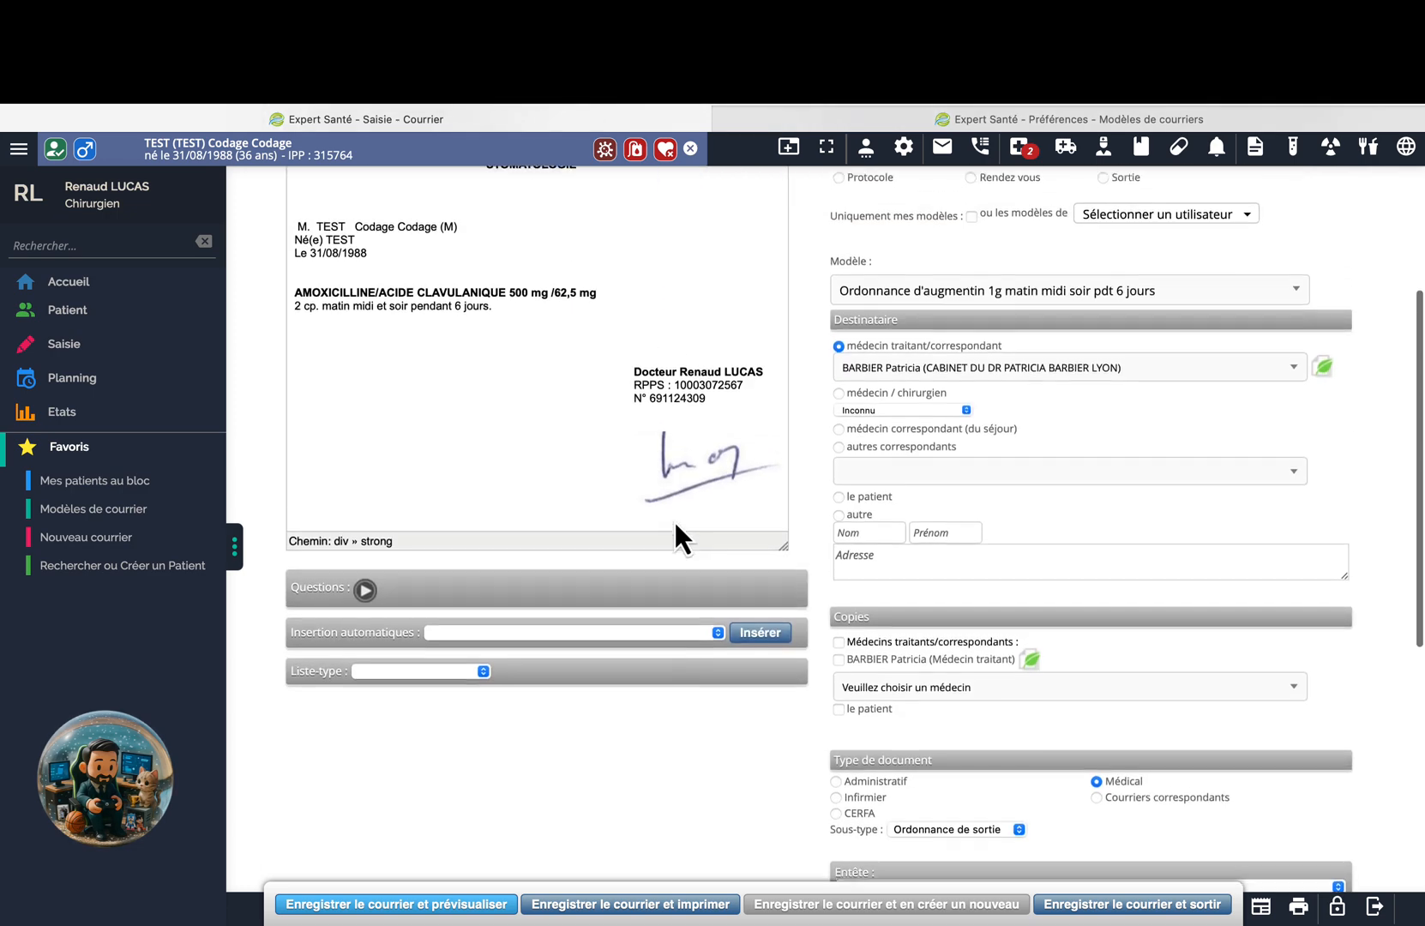
click(693, 405)
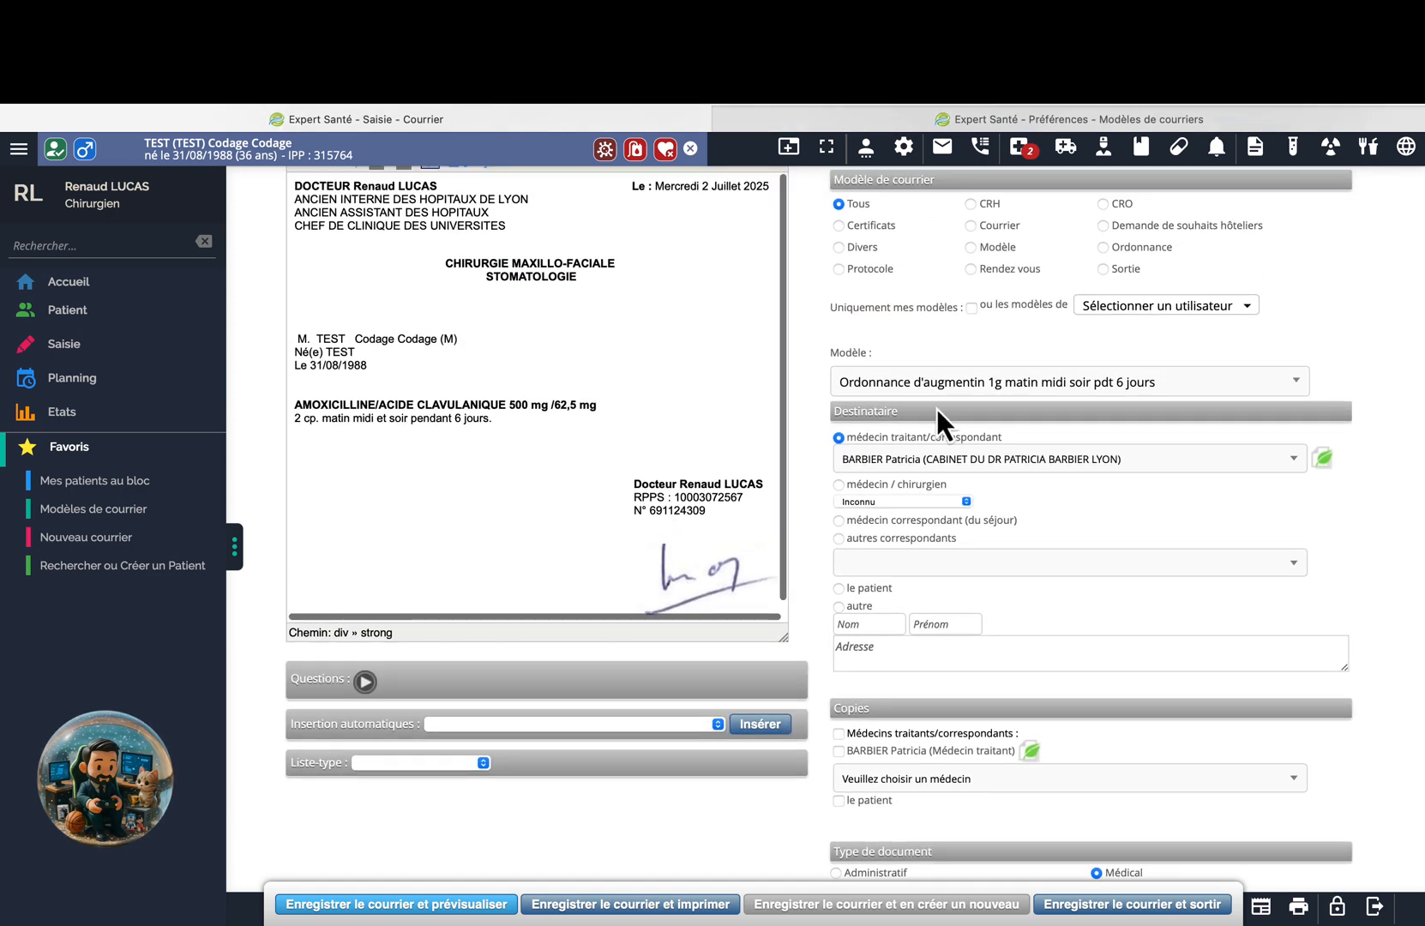
click(511, 419)
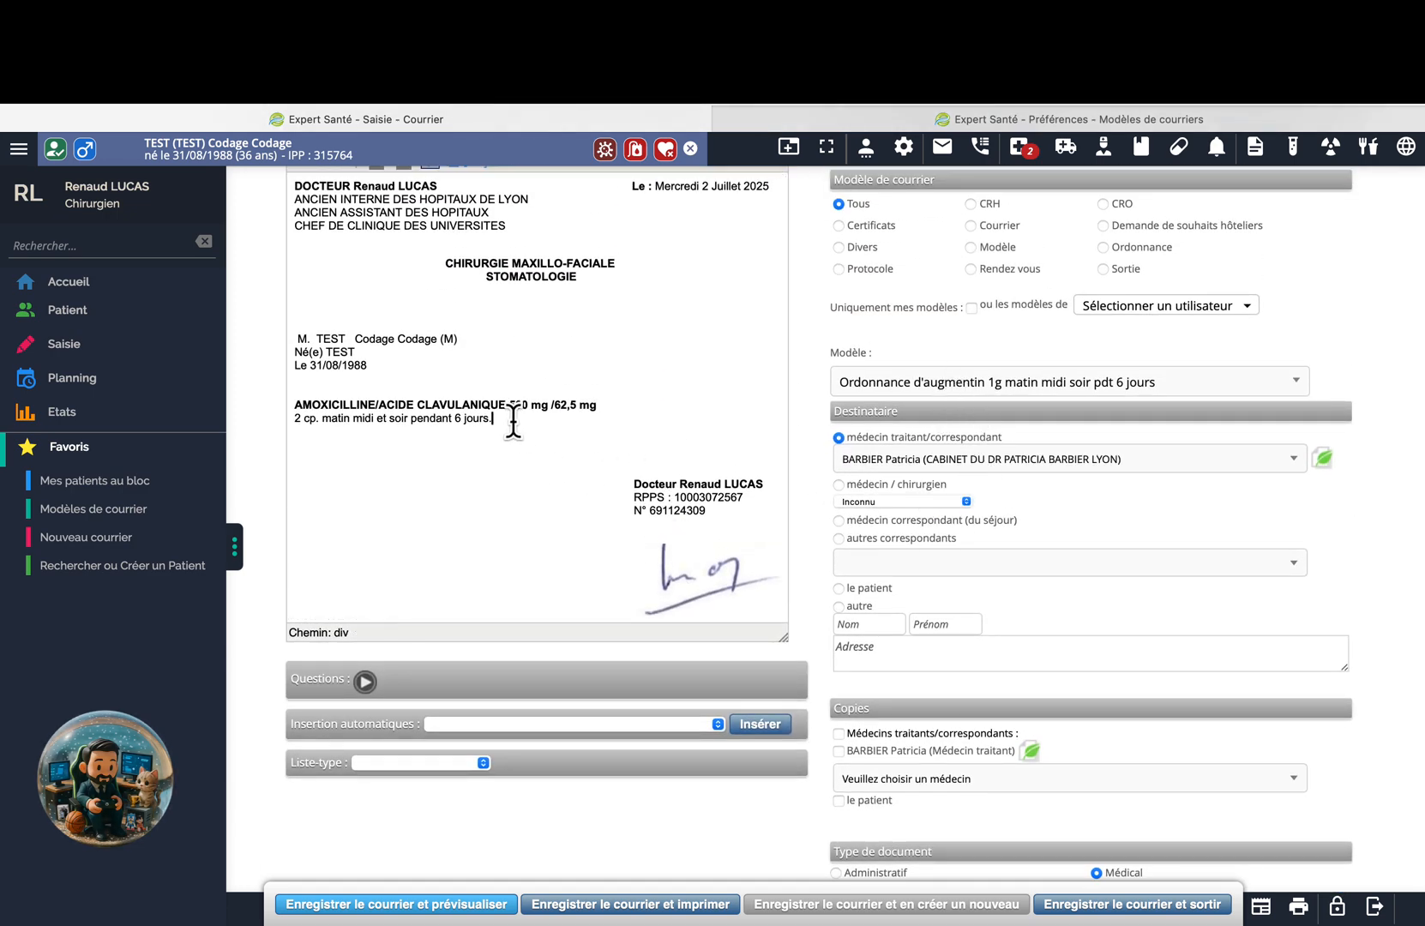
text(qq)
key(BackSpace)
key(BackSpace)
scroll(513, 420, up, 1)
scroll(512, 420, down, 2)
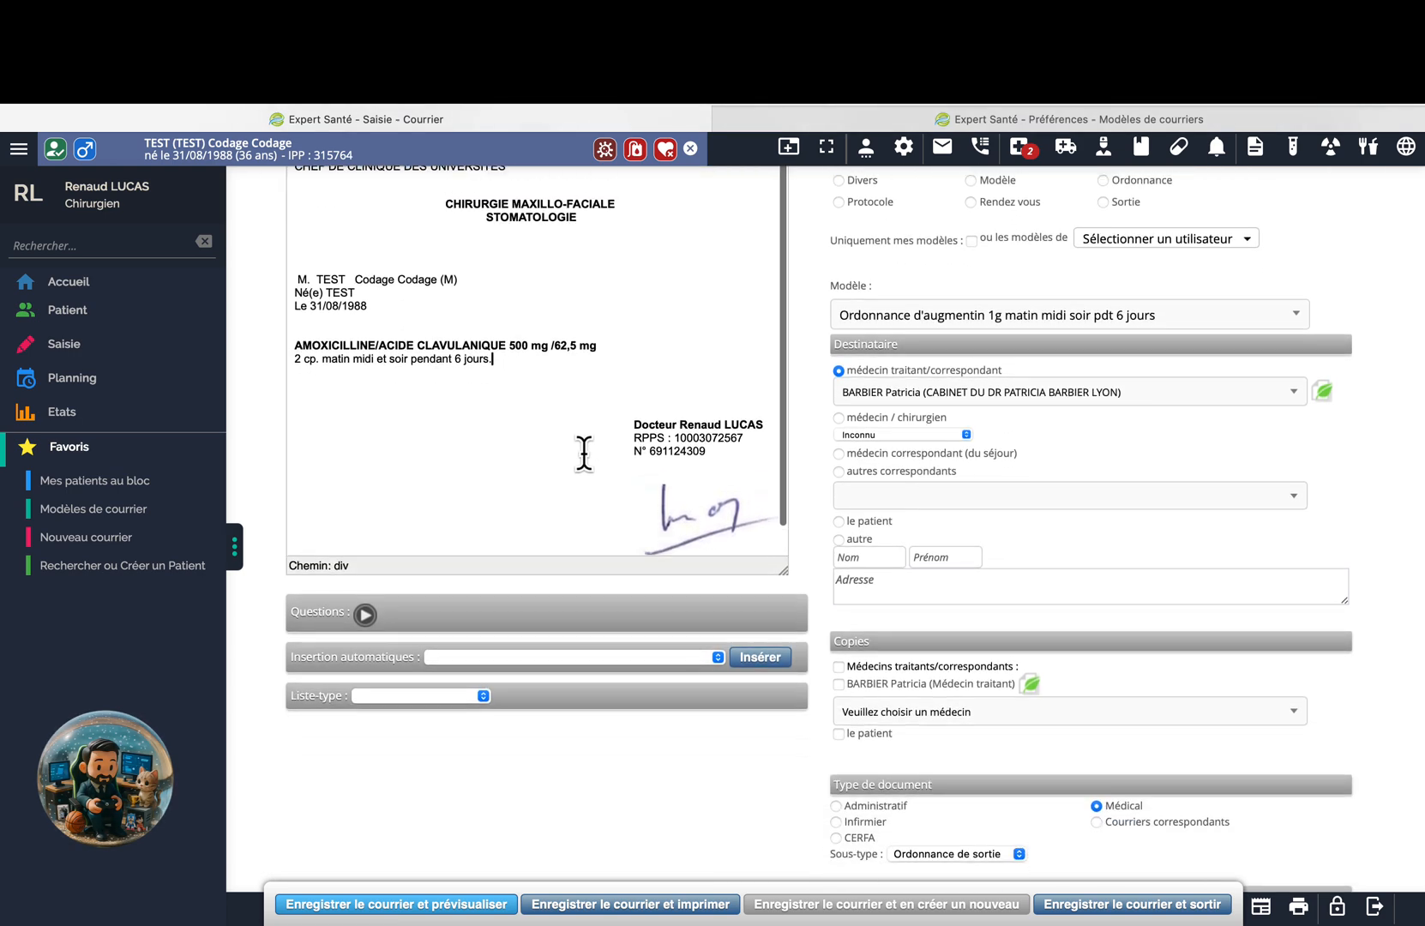
scroll(591, 713, down, 2)
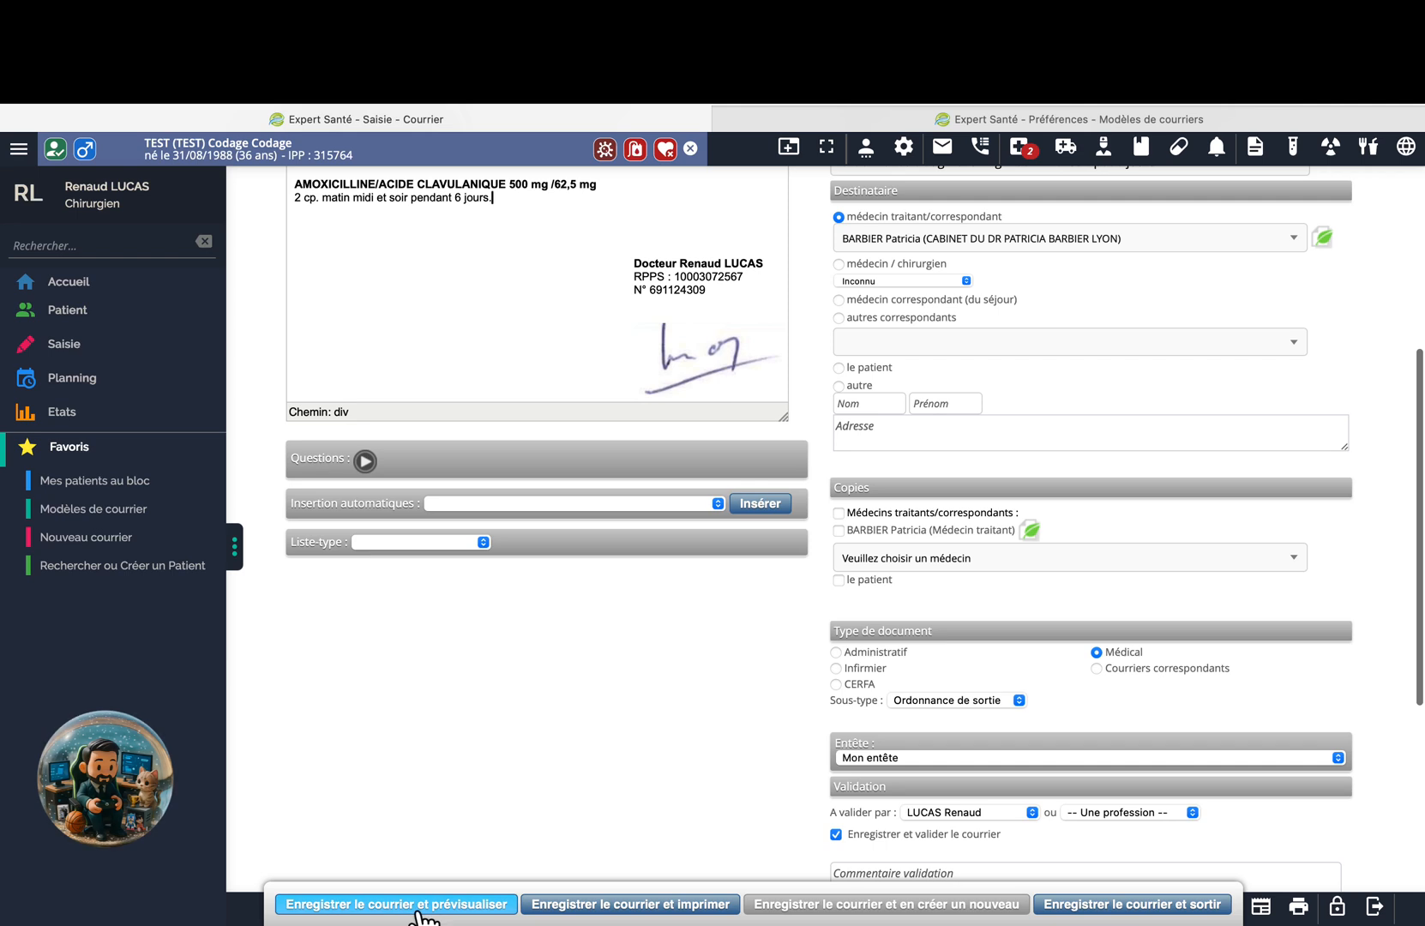
Save and print the letter, then open the saved Augmentin prescription.
click(655, 909)
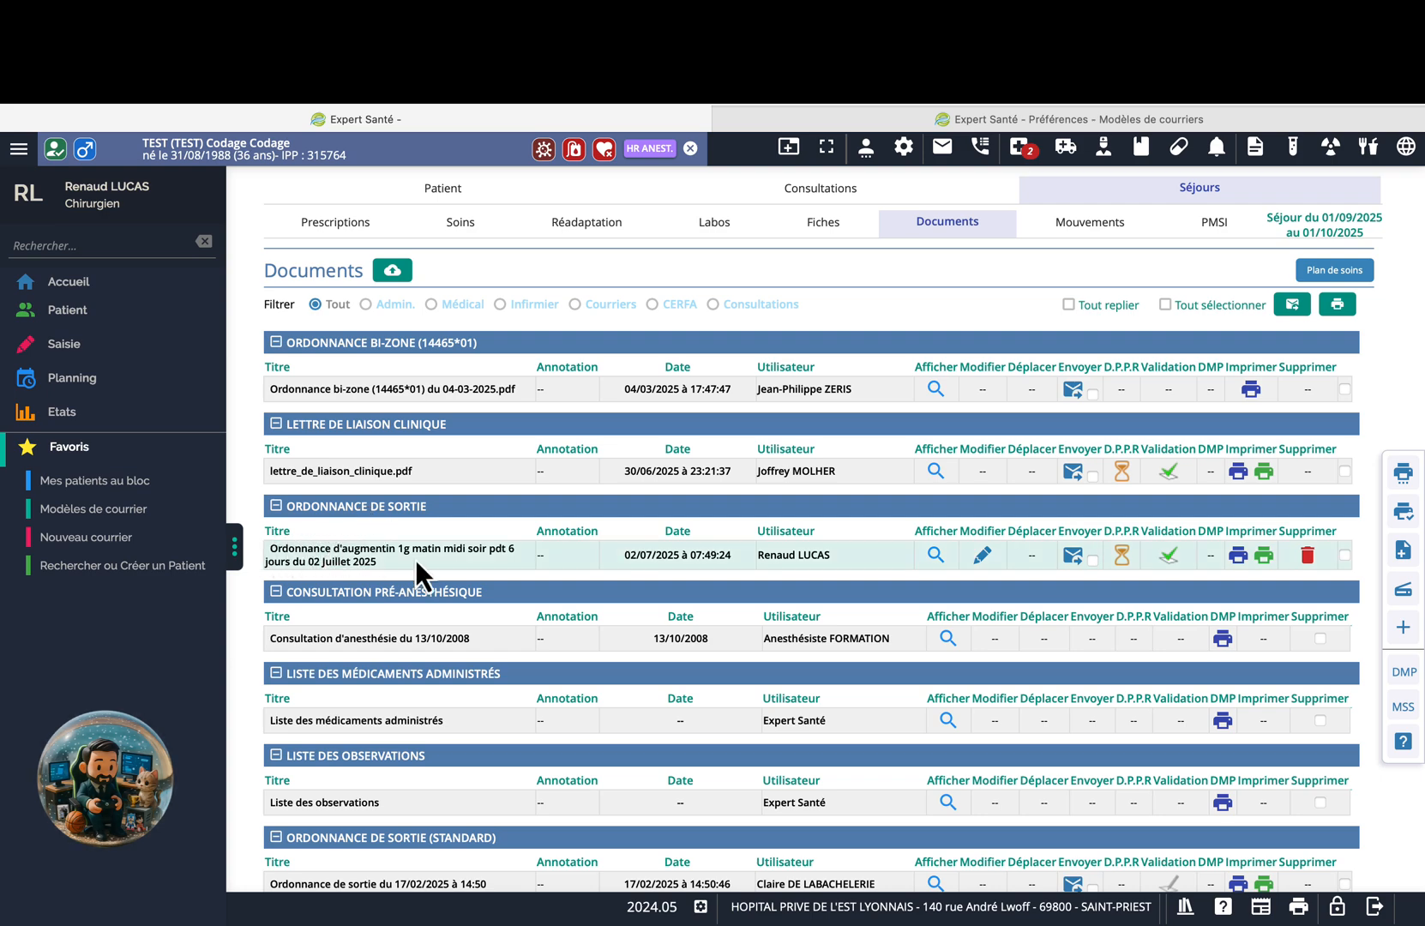
click(935, 554)
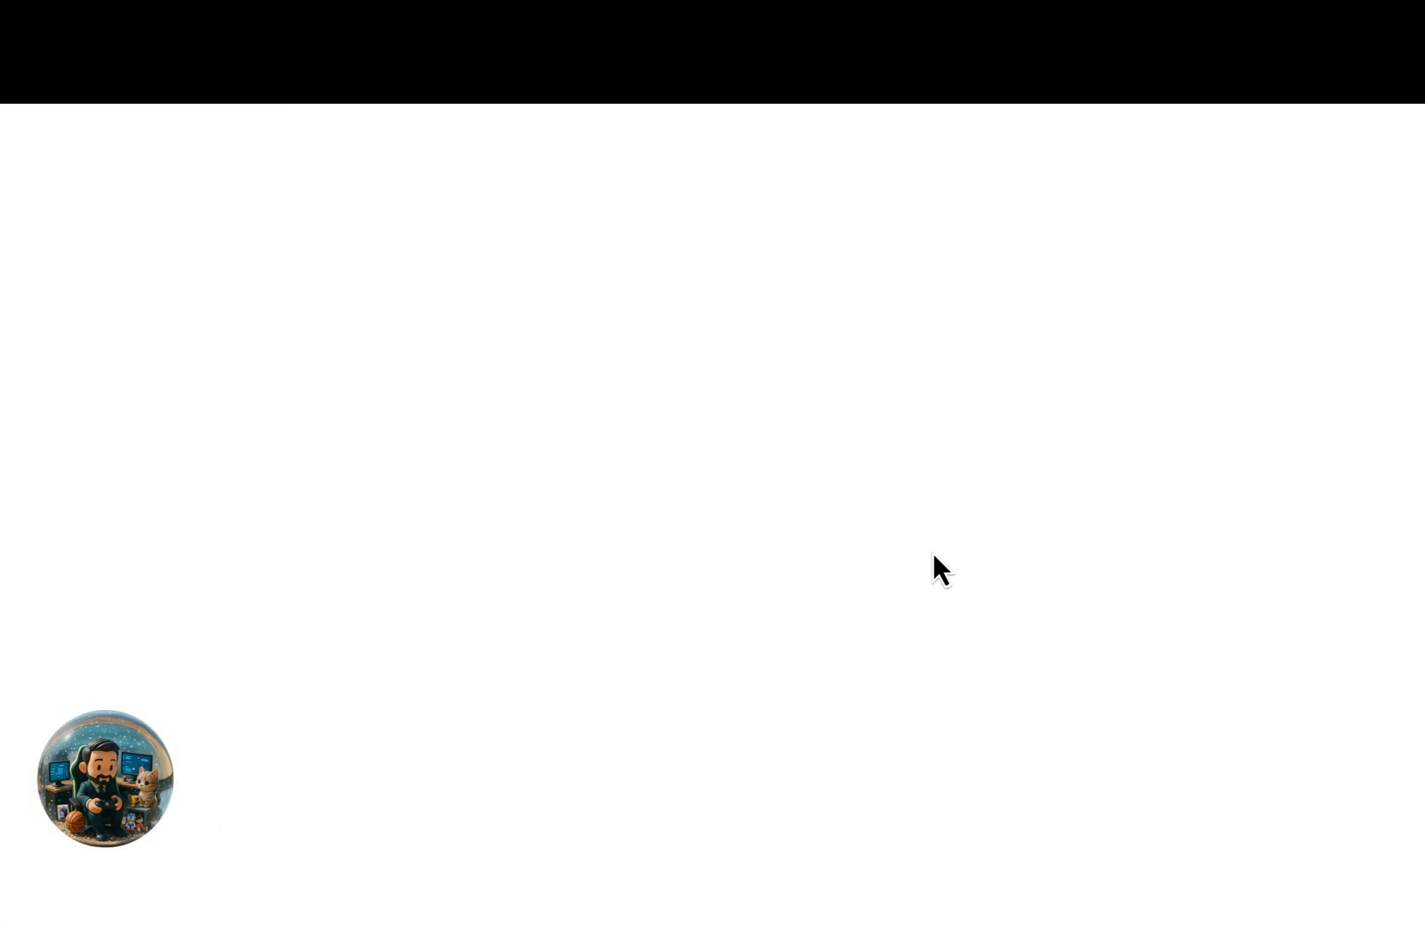
scroll(654, 524, up, 1)
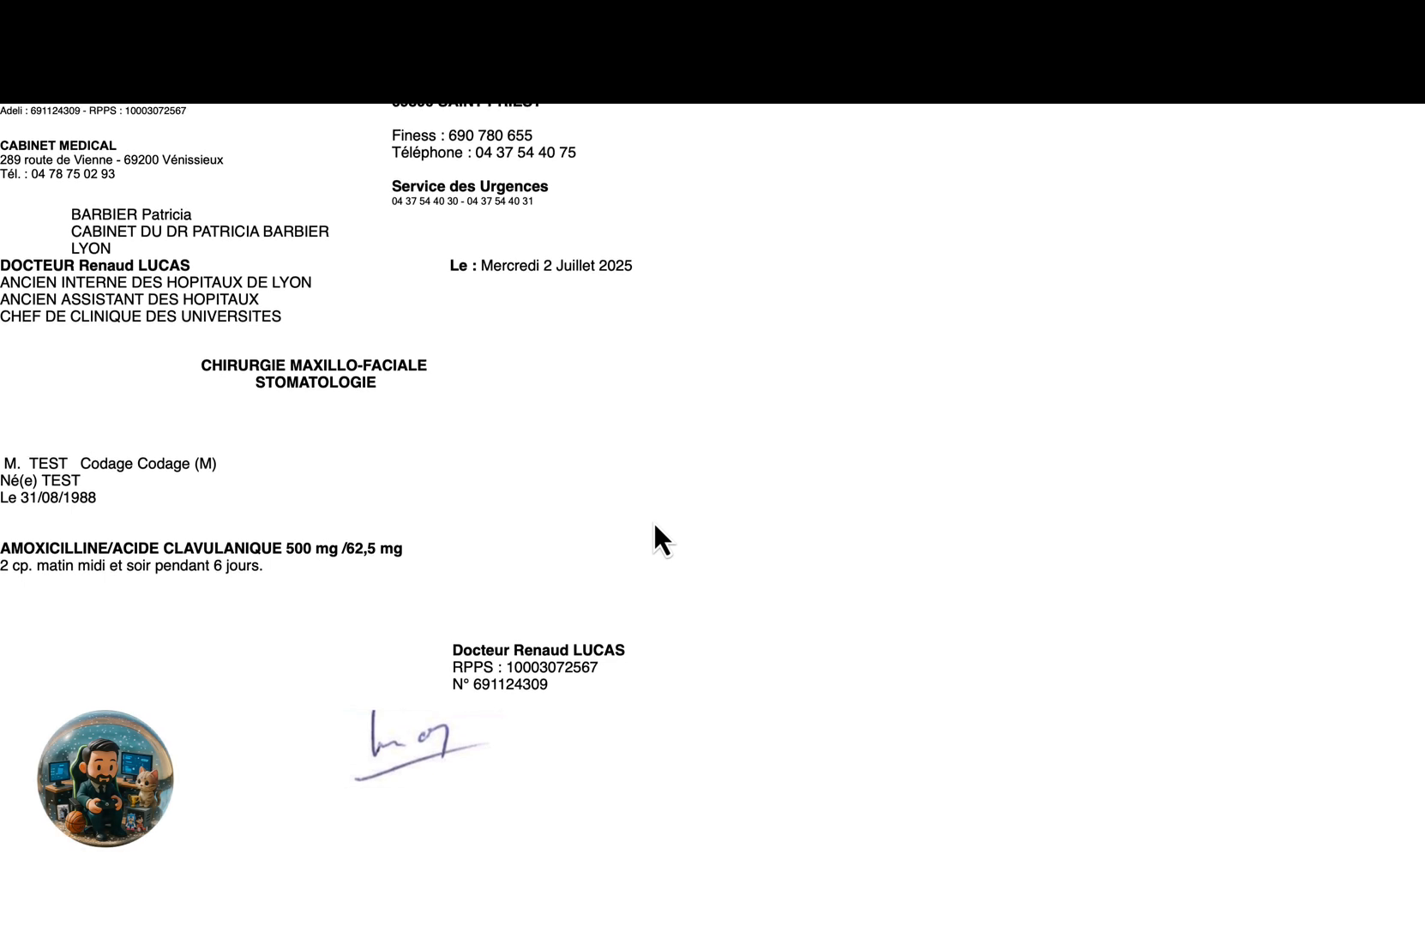
scroll(654, 524, down, 1)
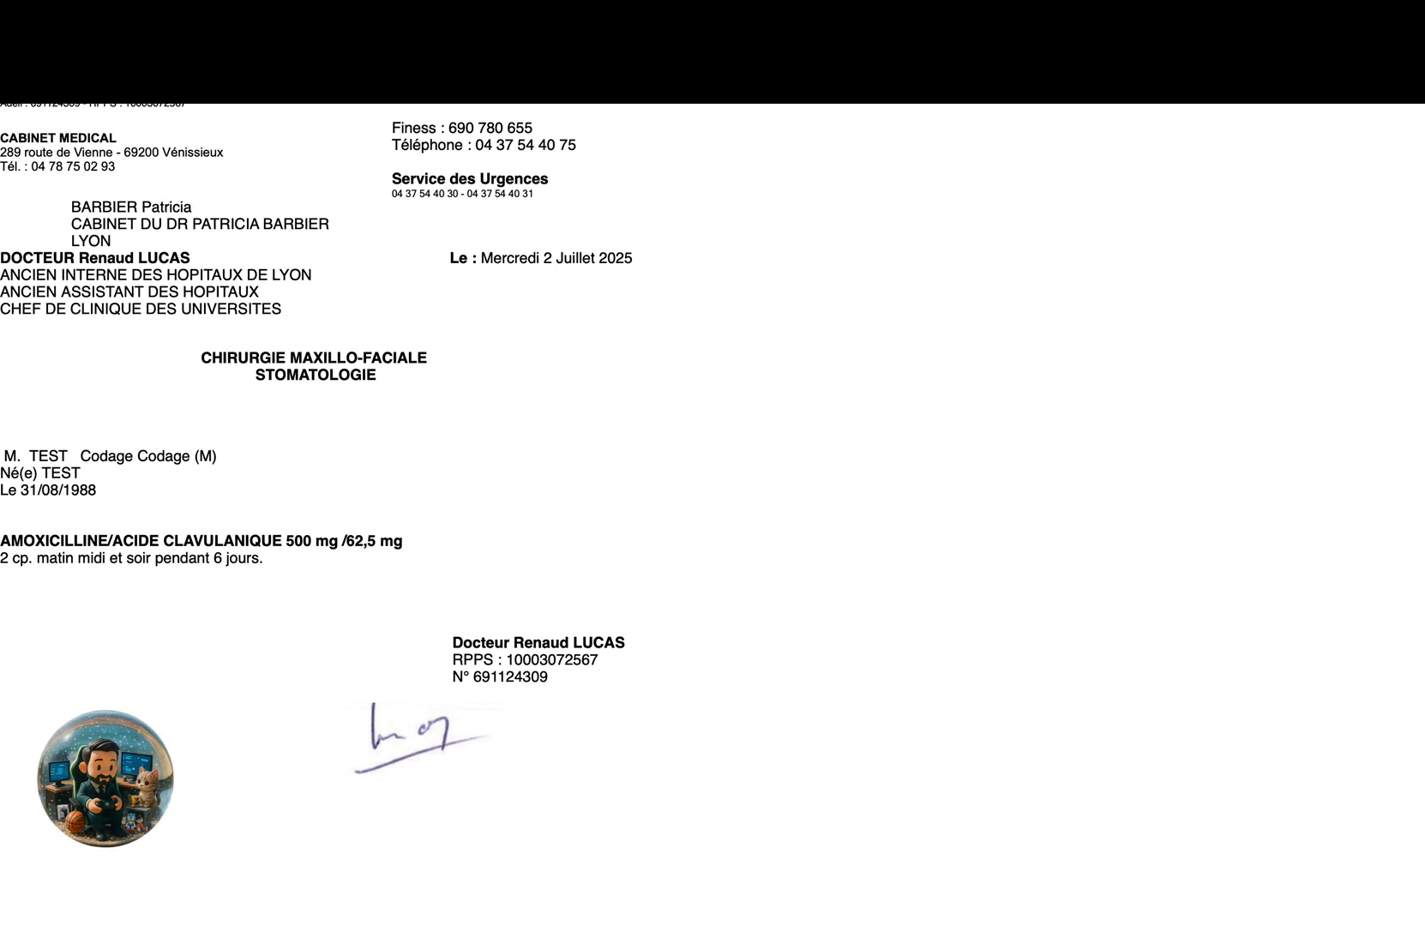
Highlight the header, recipient address and doctor's title blocks in the PDF preview.
drag(270, 98, 190, 210)
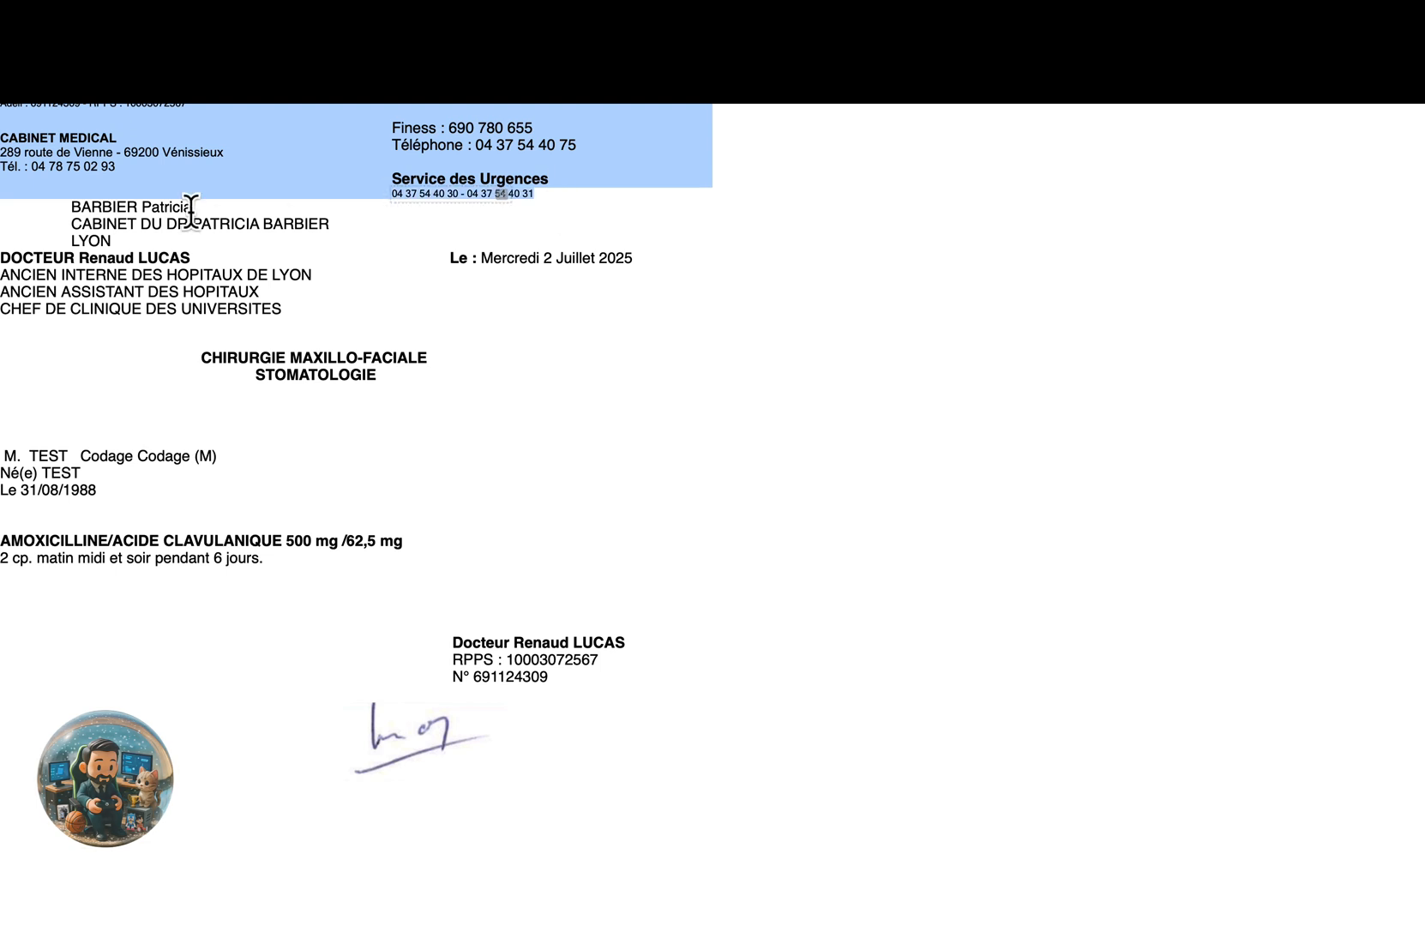
click(77, 209)
drag(77, 208, 202, 240)
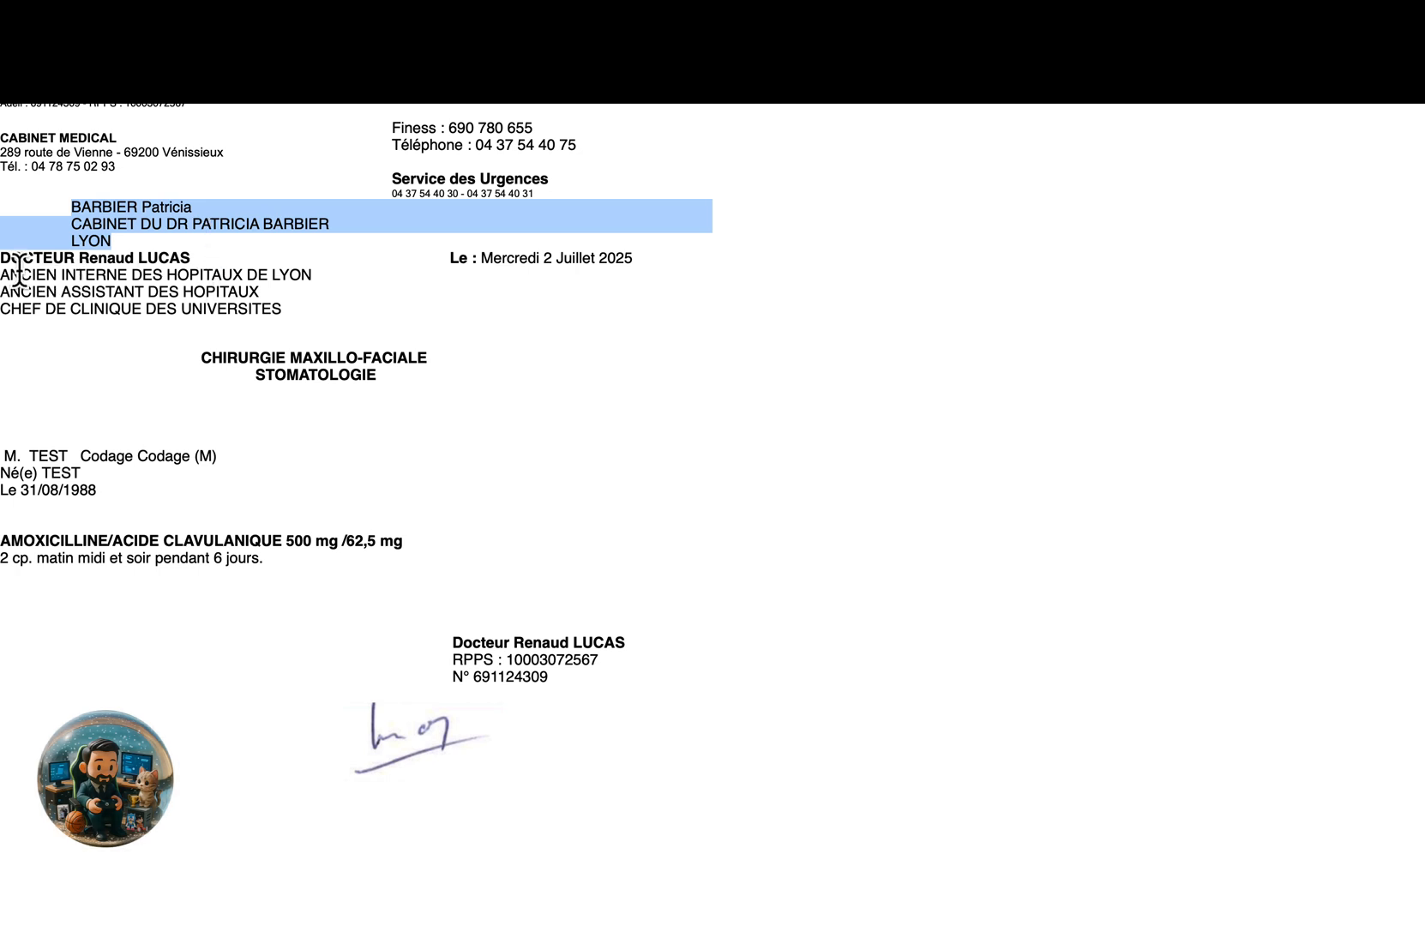
mouse_move(7, 259)
mouse_down()
mouse_move(194, 291)
mouse_move(264, 394)
mouse_move(257, 422)
mouse_move(420, 614)
mouse_move(468, 729)
mouse_up()
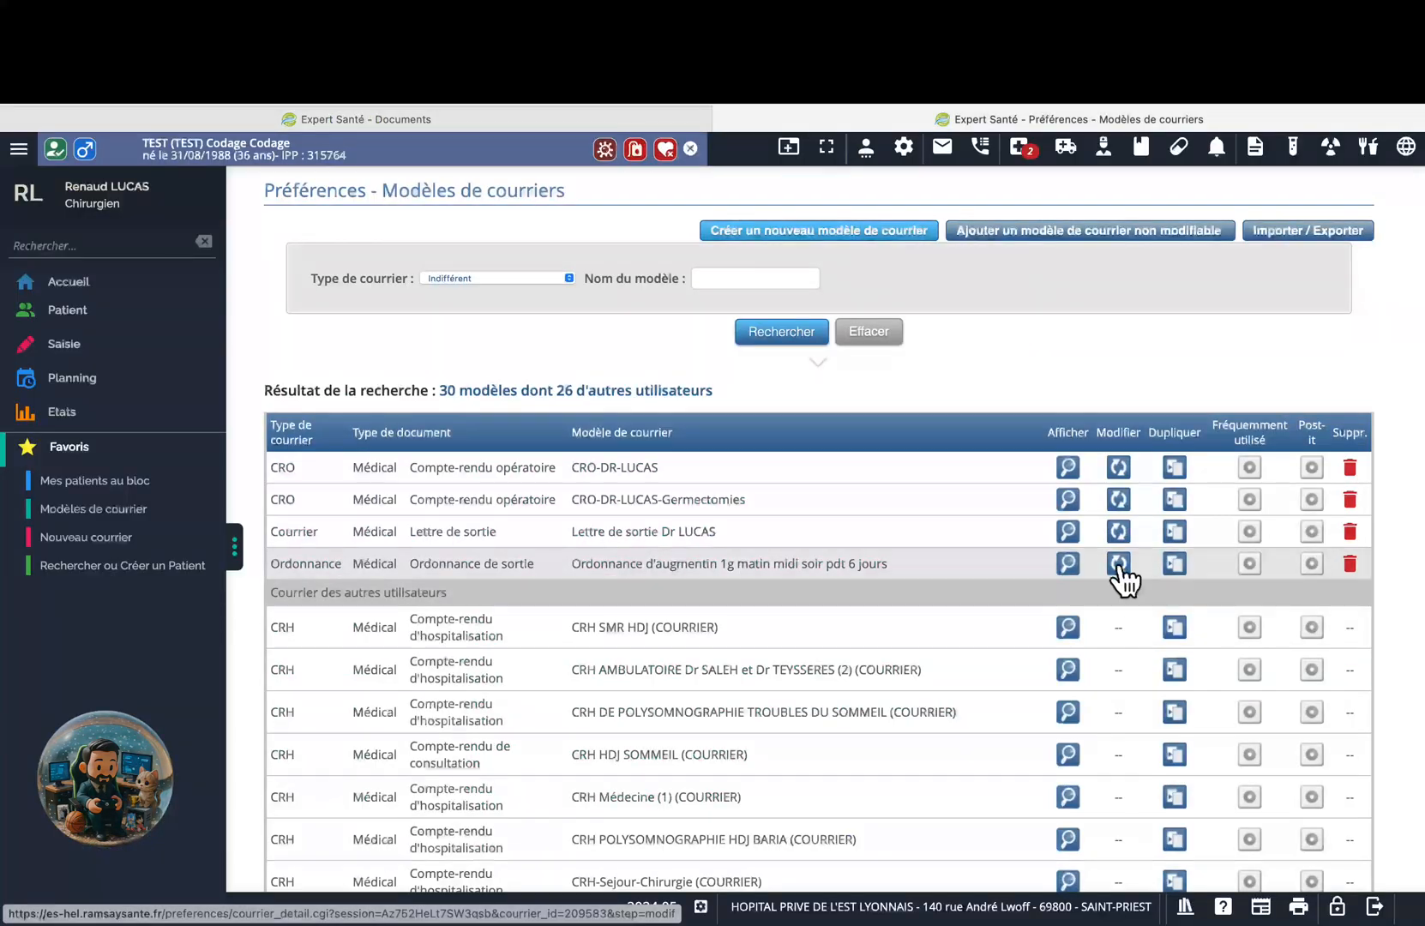
Open the Augmentin prescription from the patient's saved letters for editing.
click(1118, 564)
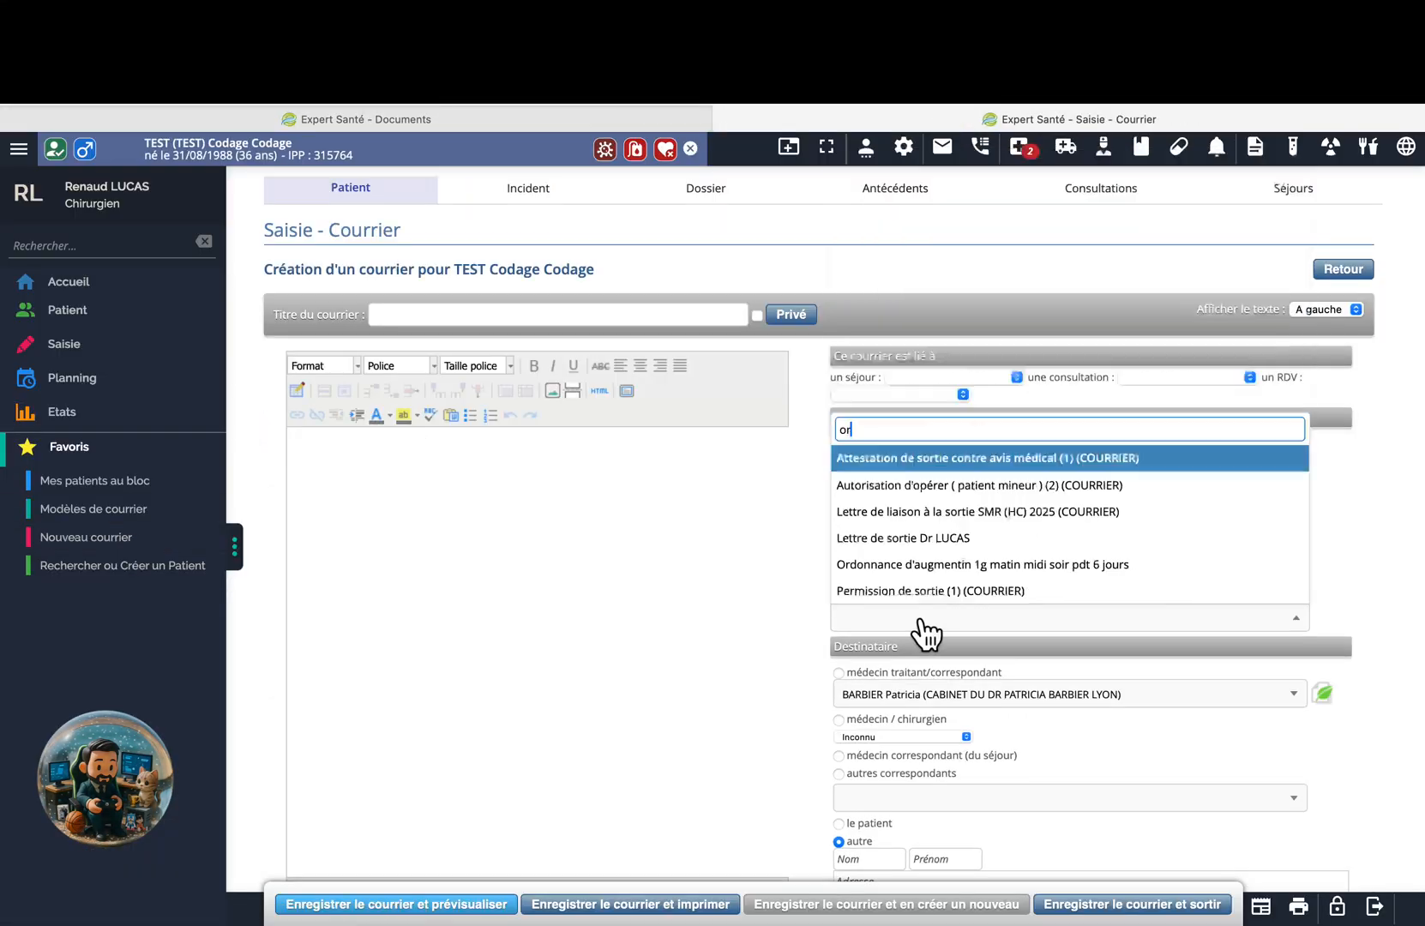
scroll(729, 729, down, 10)
click(691, 911)
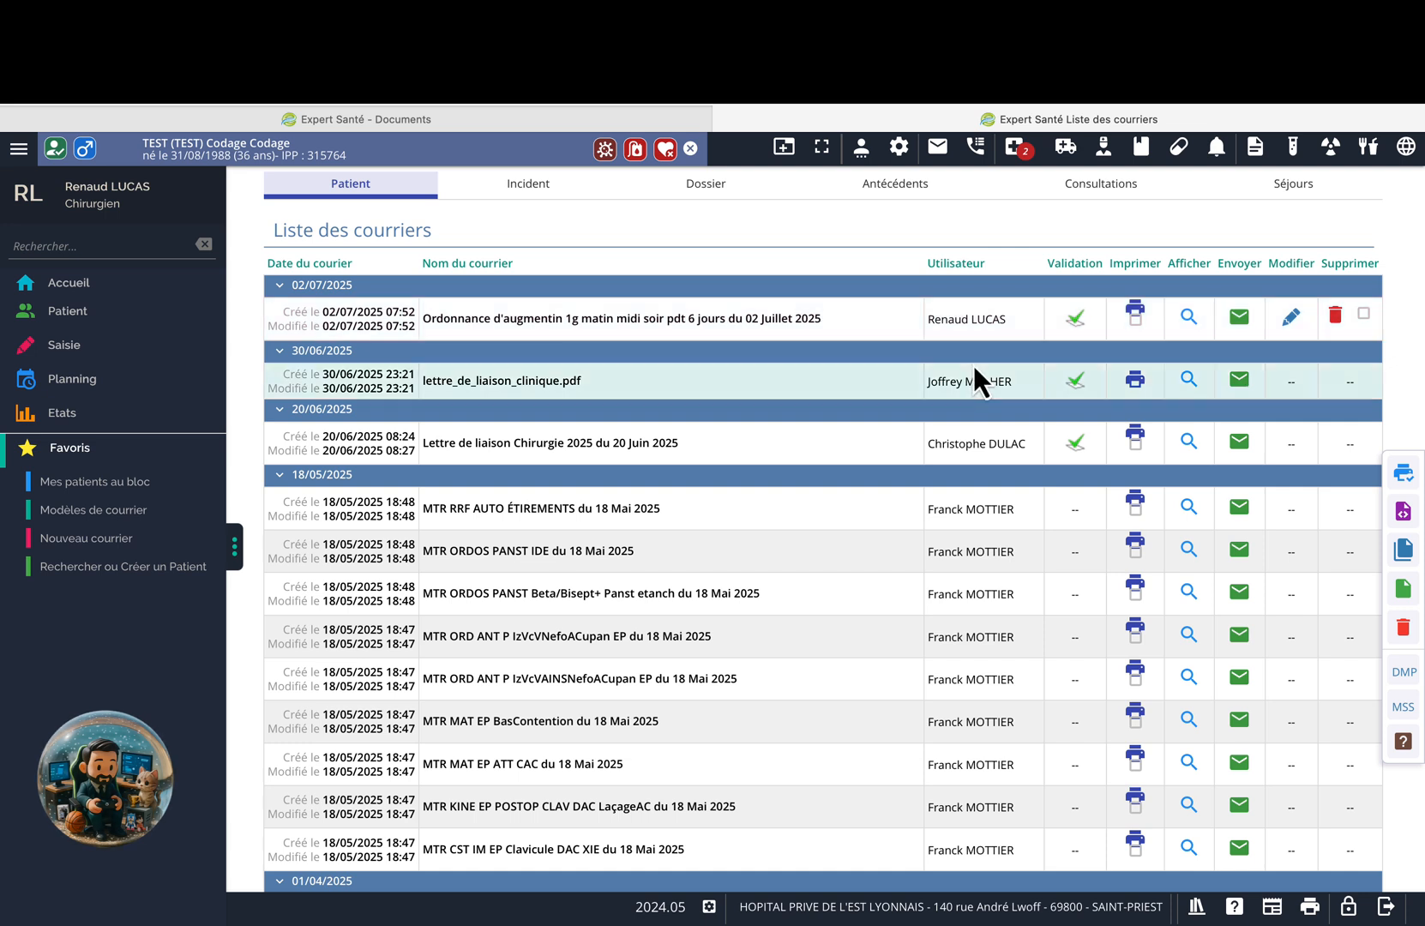
click(1294, 317)
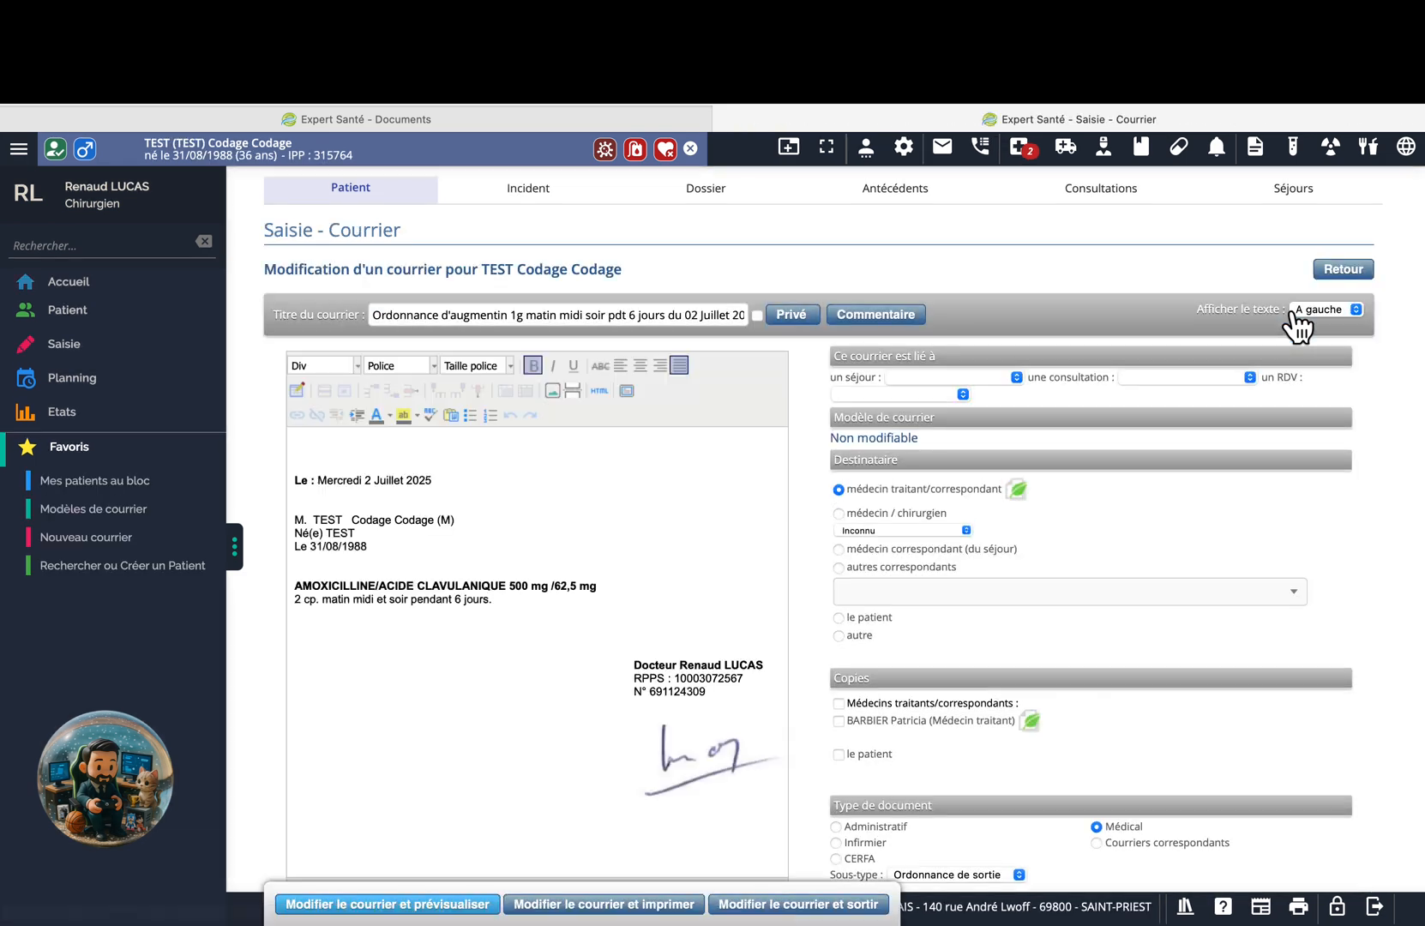
Link the letter to the 01/09/2025 au 01/10/2025 stay and re-save it, confirming the modification.
click(1016, 375)
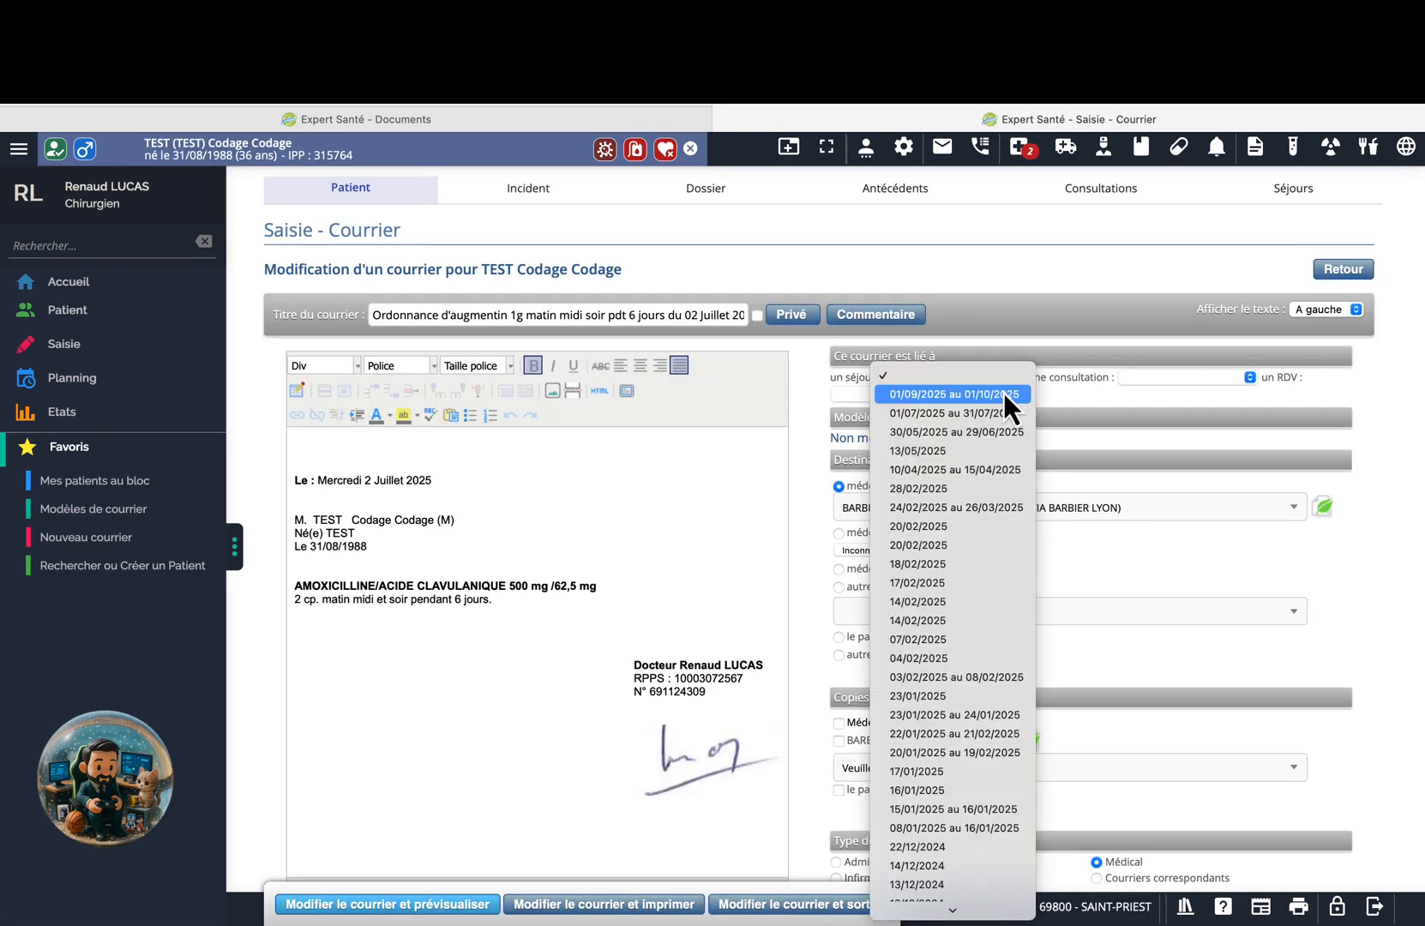
click(1000, 396)
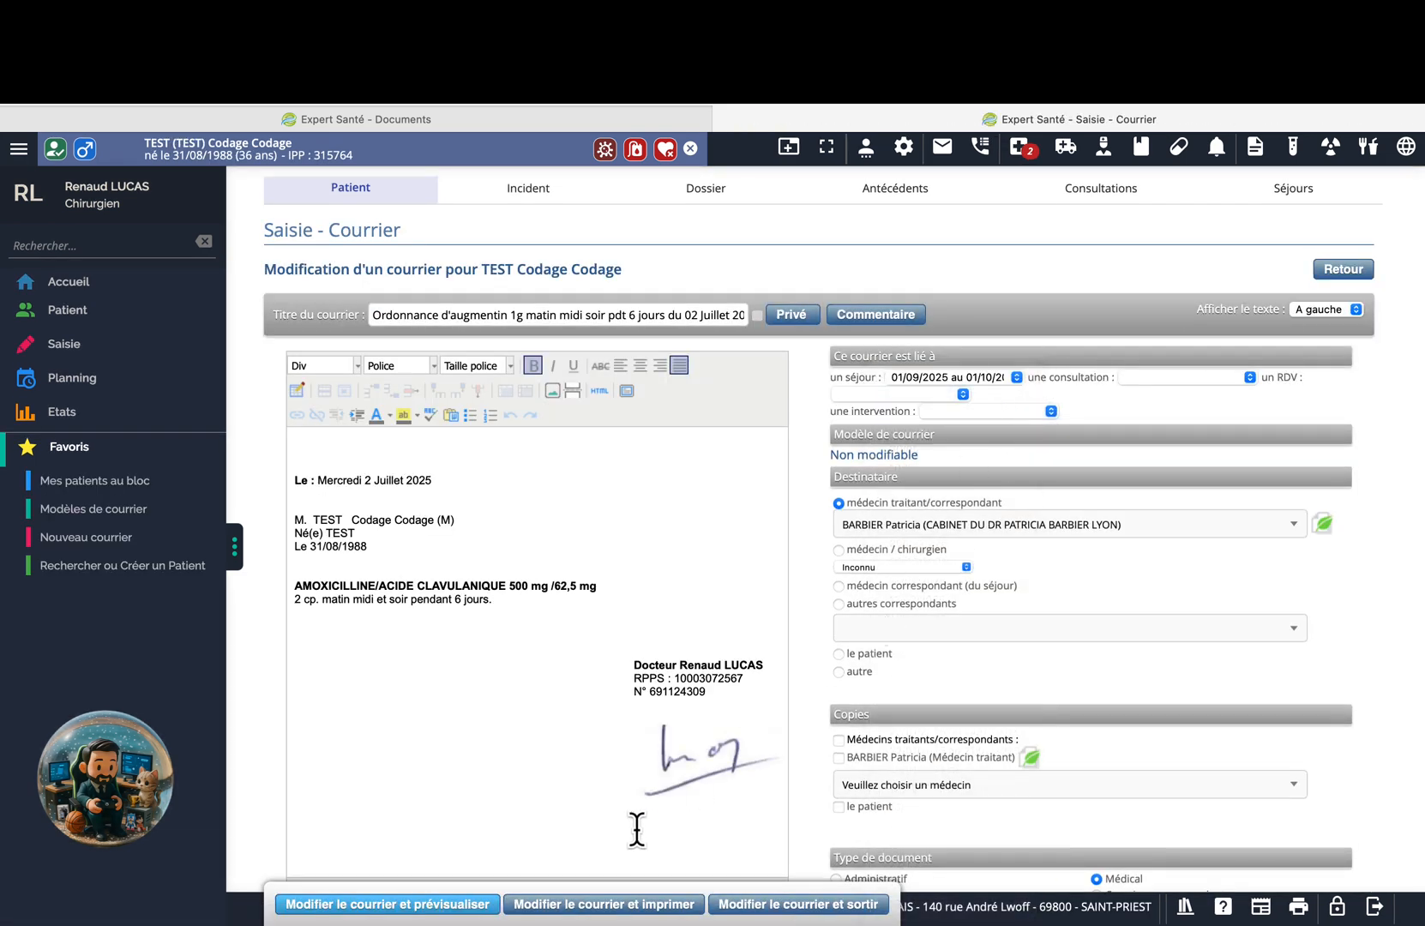
click(630, 907)
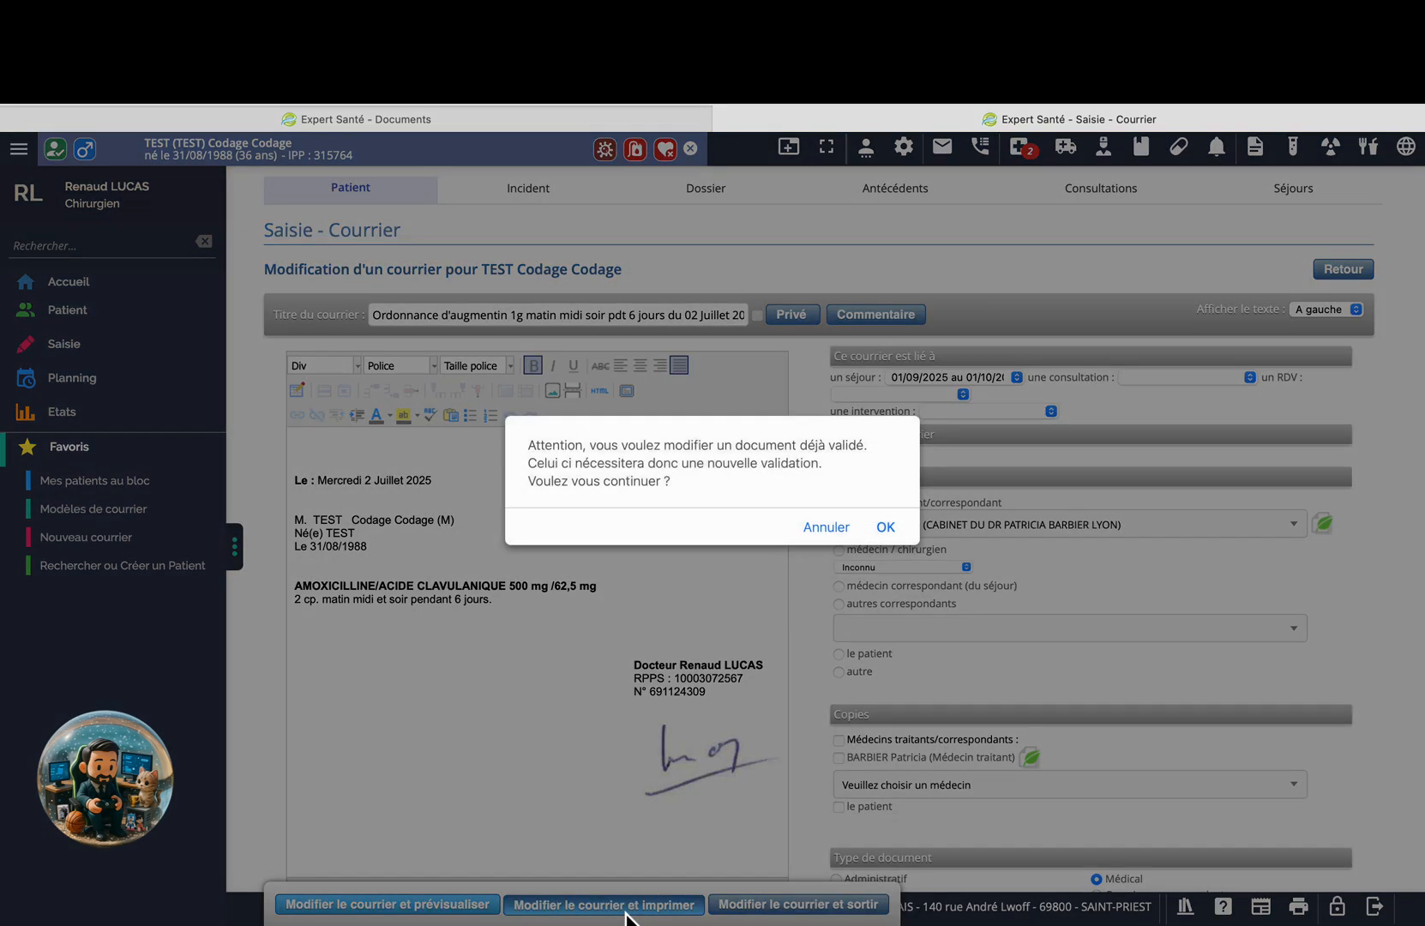
click(885, 528)
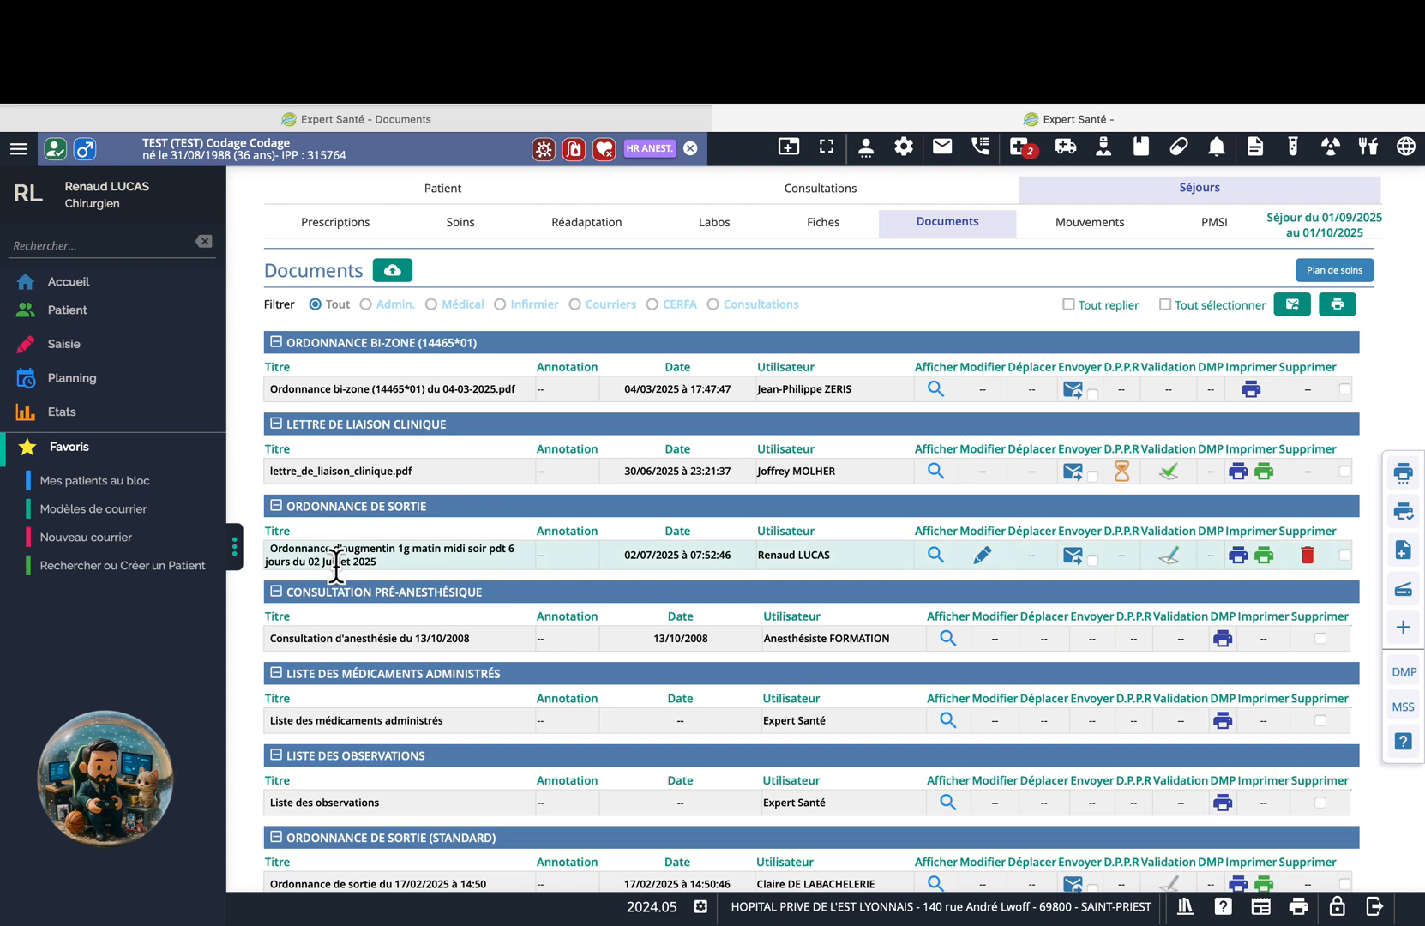
View the updated prescription, highlighting the recipient name and AMOXICILLINE dosage lines.
click(937, 556)
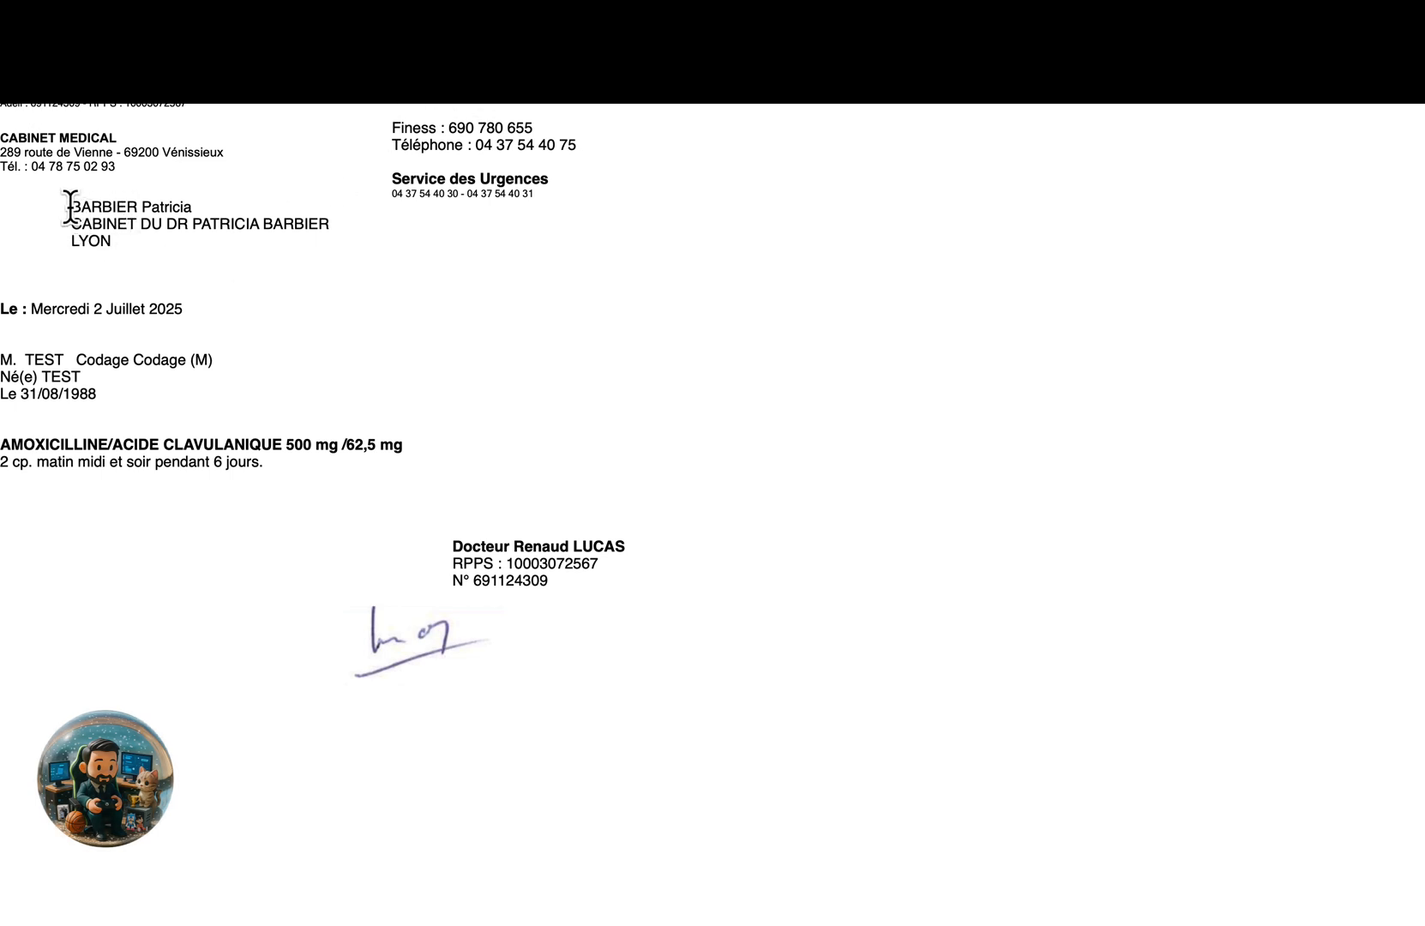
drag(70, 206, 136, 226)
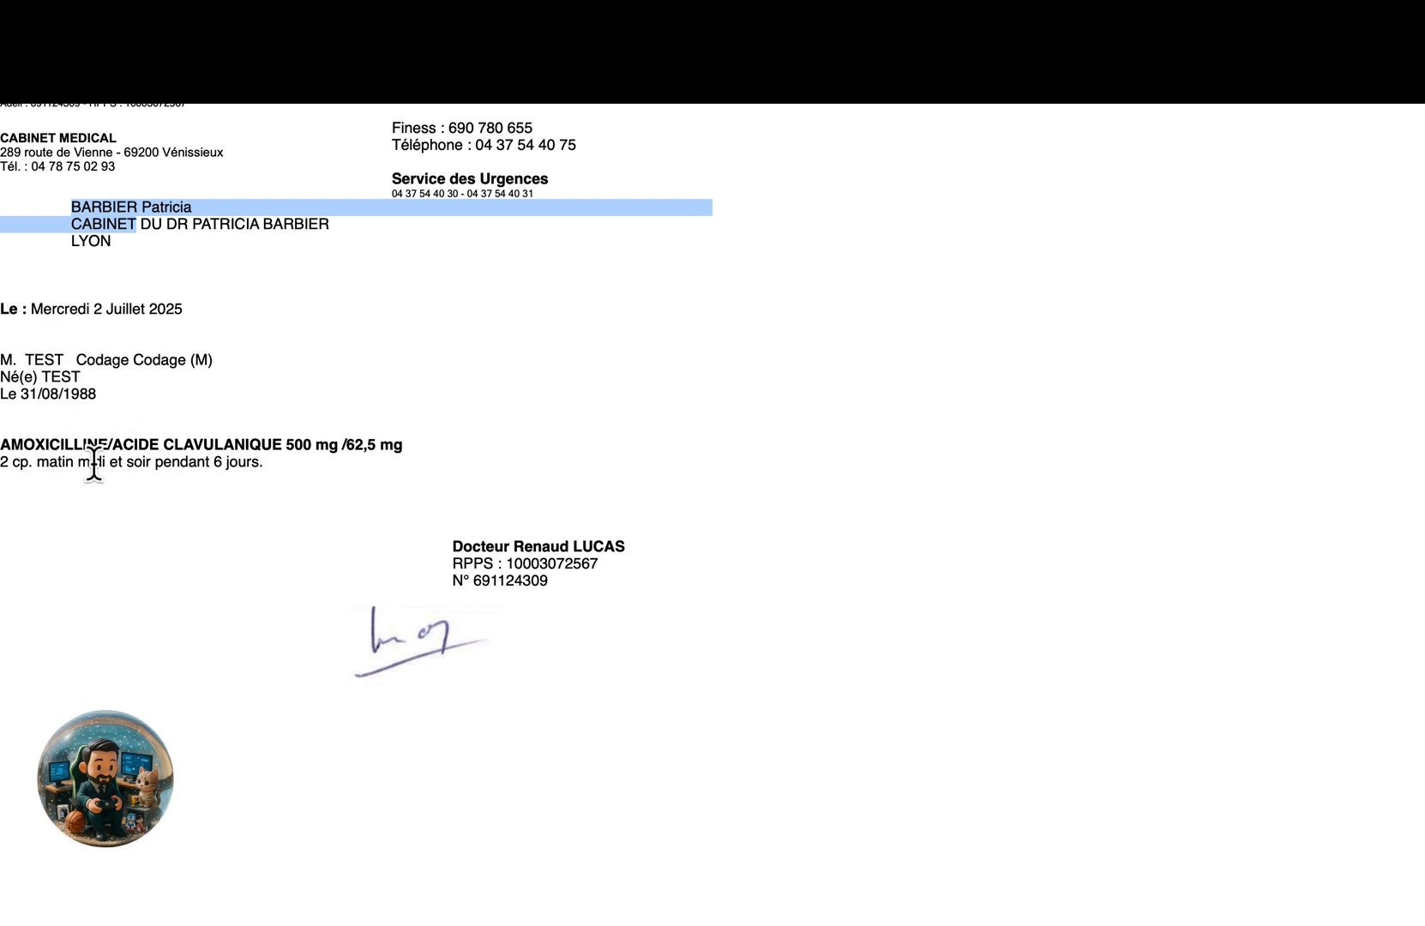
drag(4, 444, 266, 463)
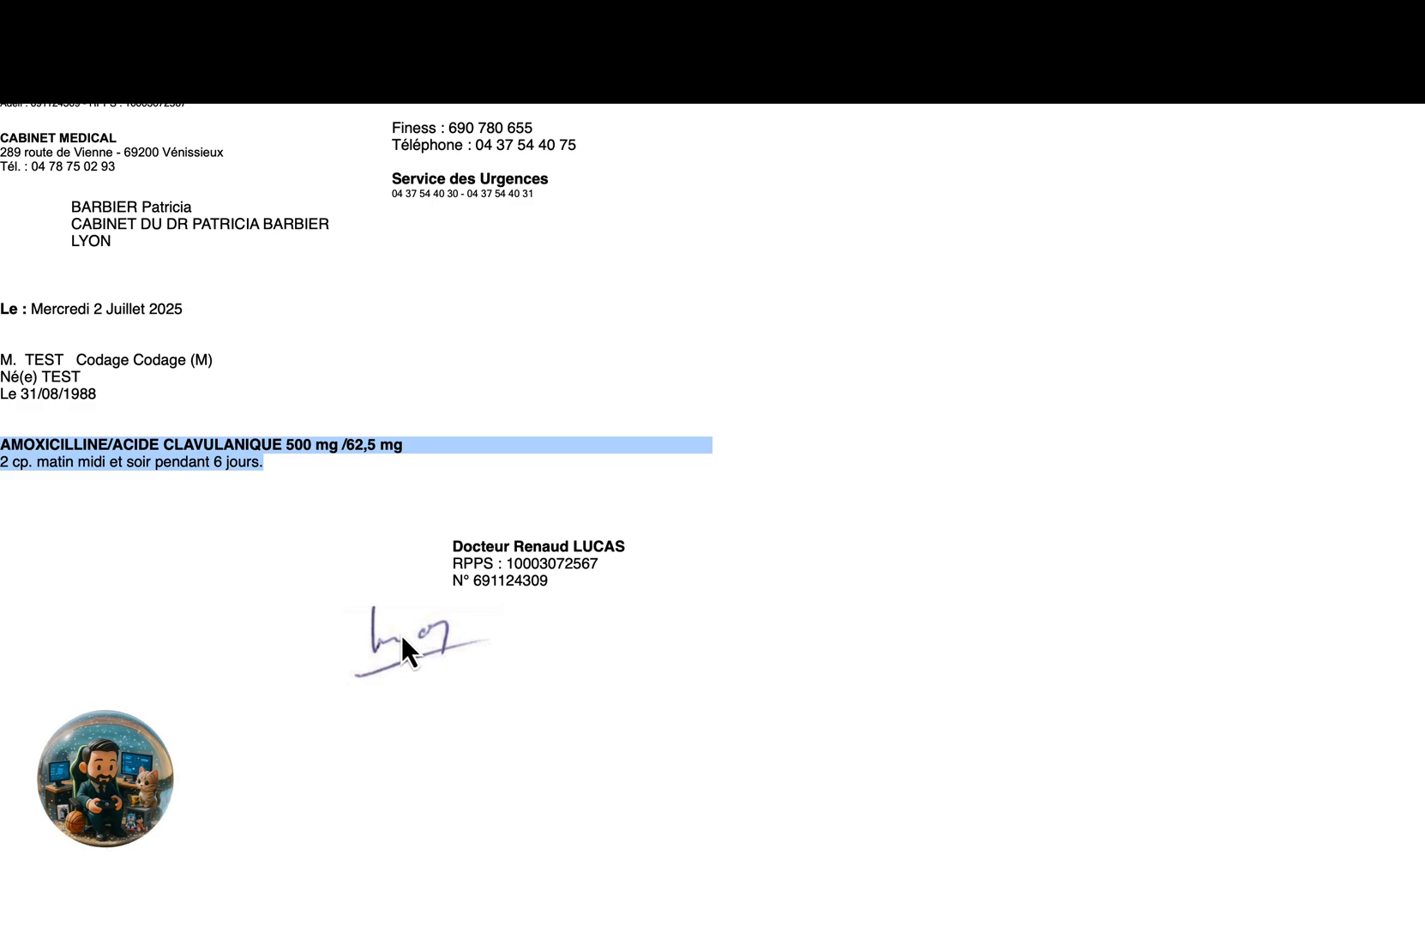
key(ctrl+Left)
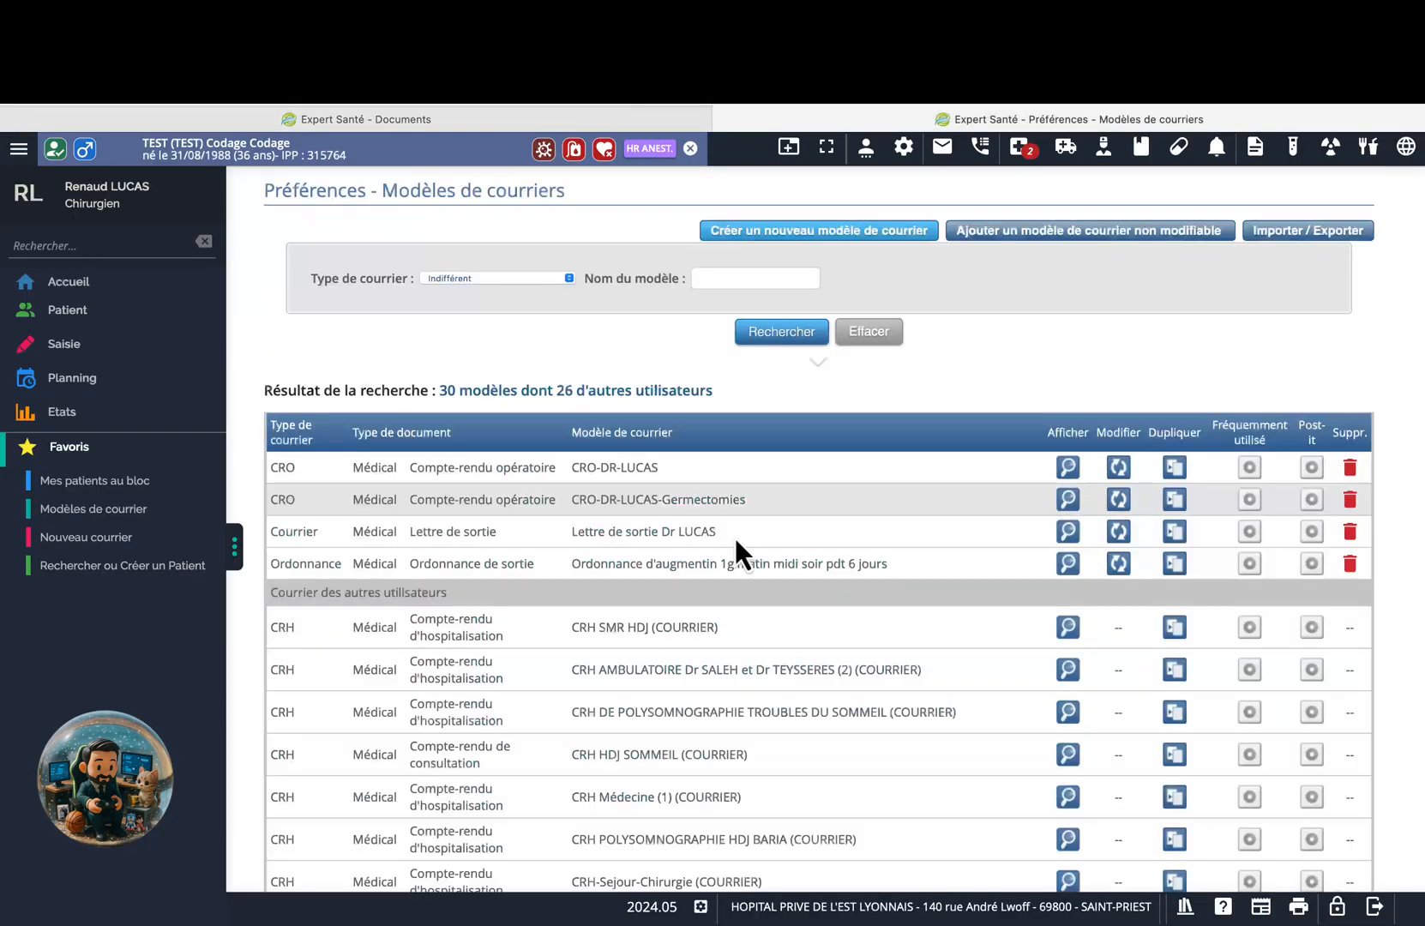
Print the current letter preview page.
click(735, 546)
click(1342, 229)
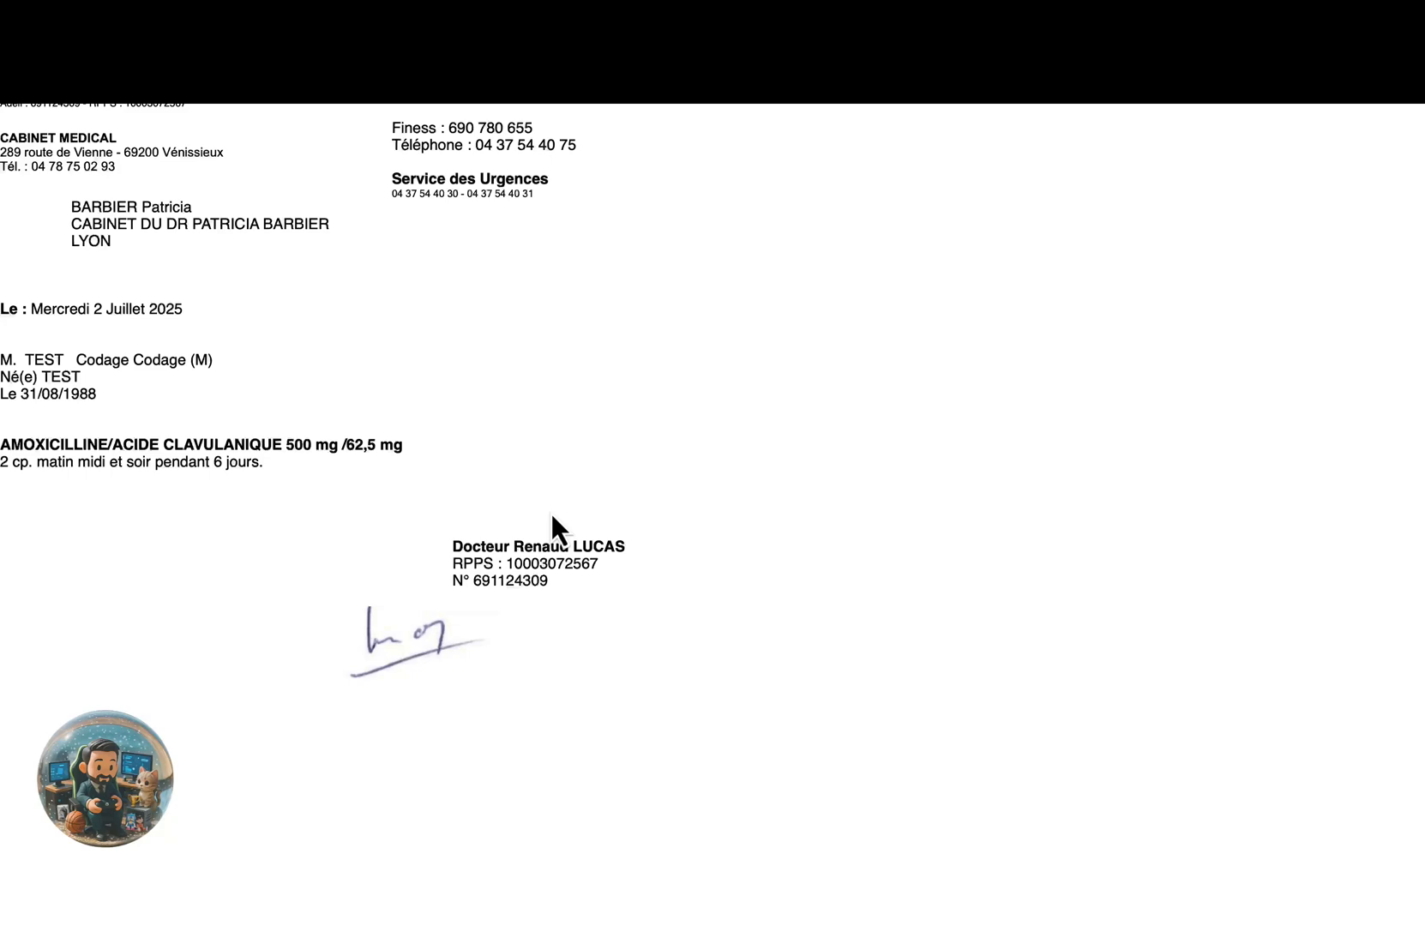
right_click(999, 144)
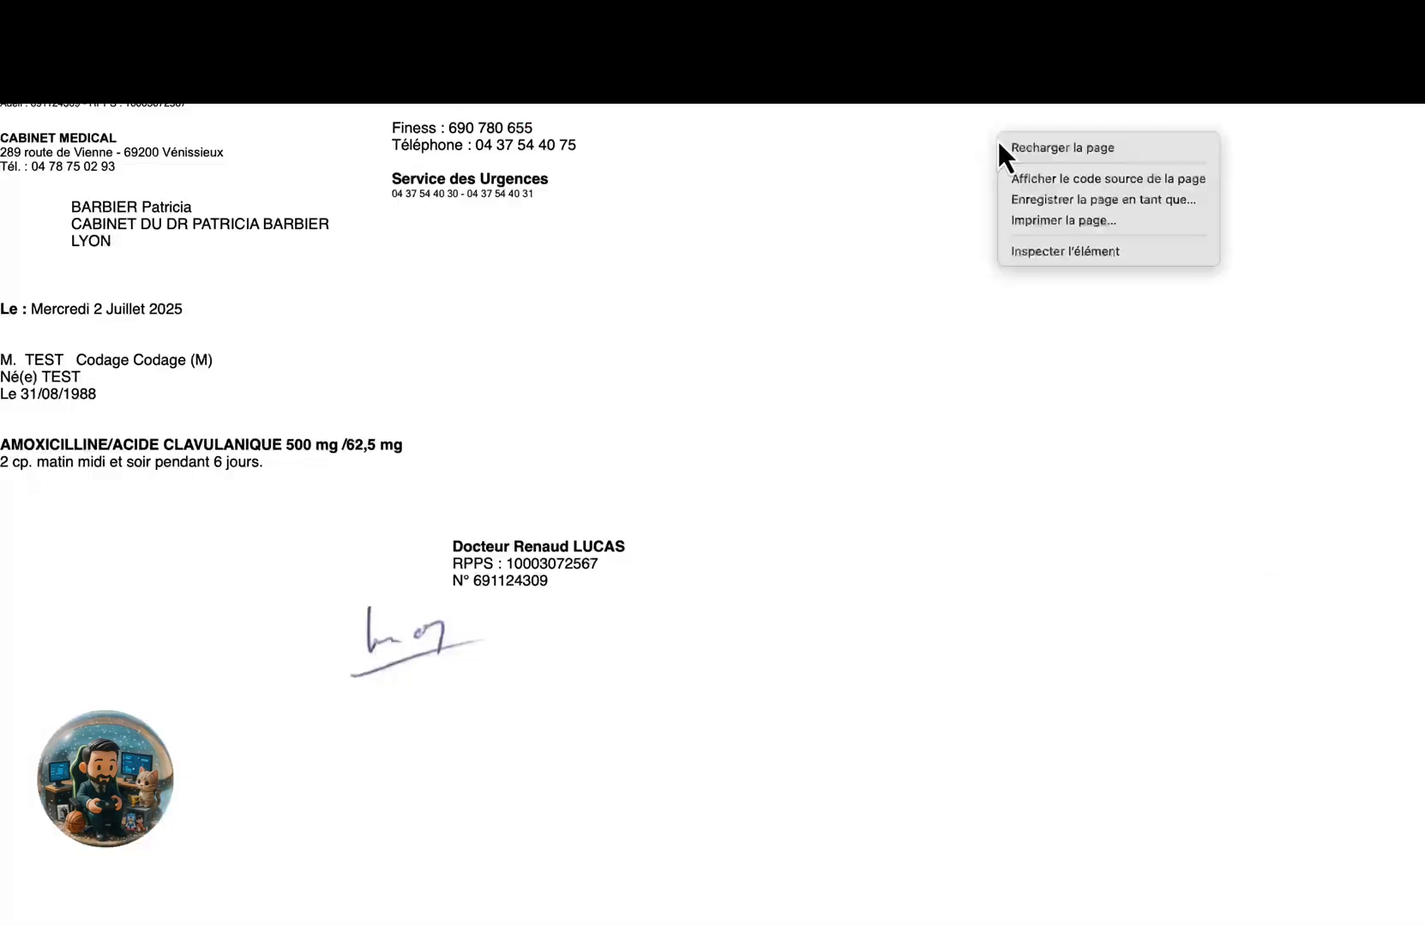
click(1059, 219)
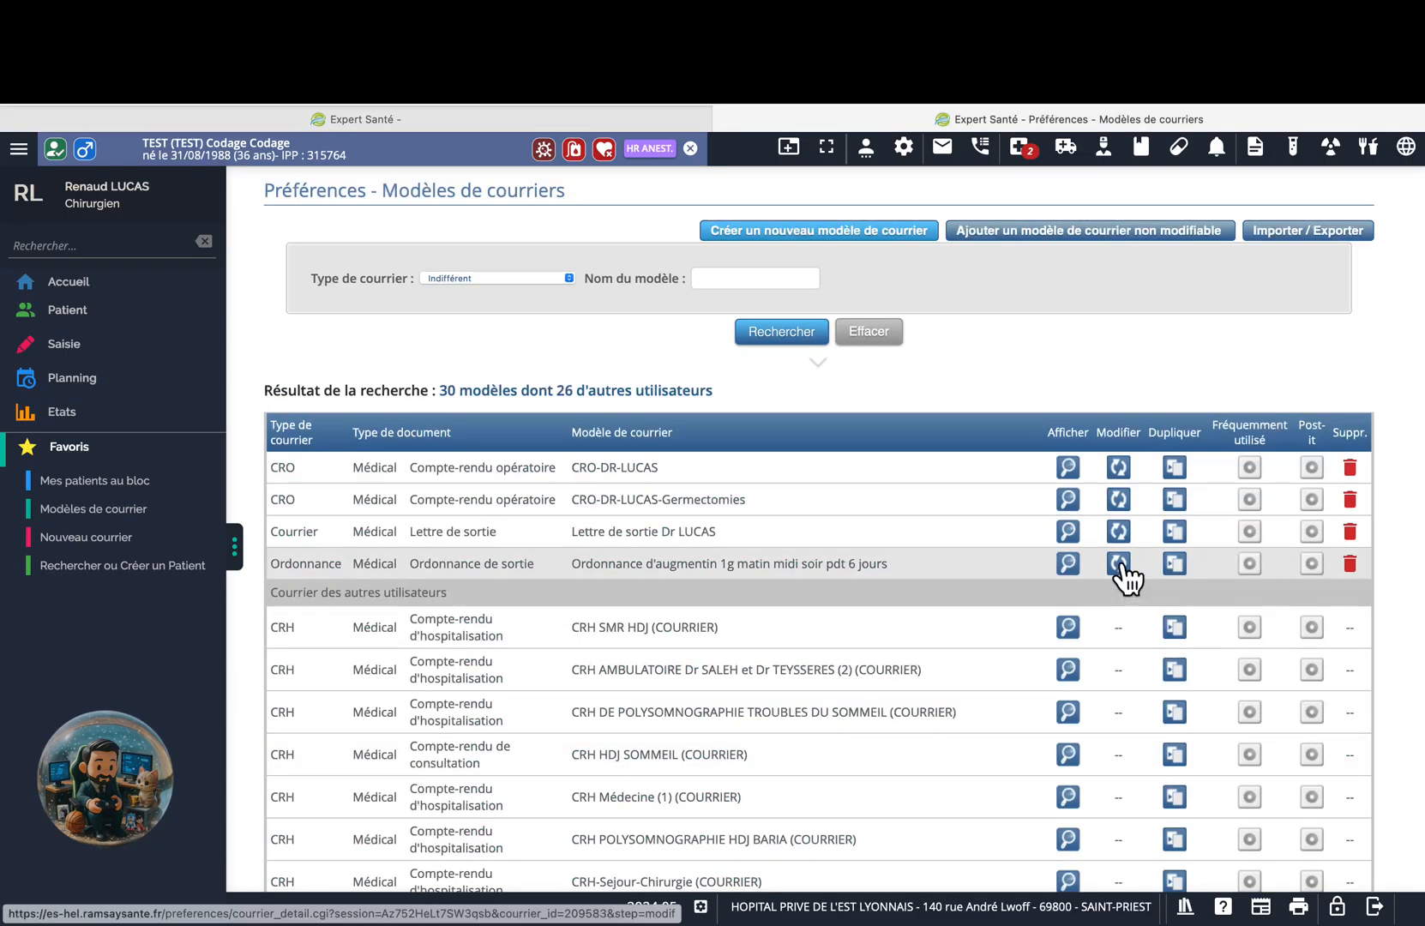
In the Augmentin template, pull the Docteur, RPPS and N° lines back to the left.
click(1120, 576)
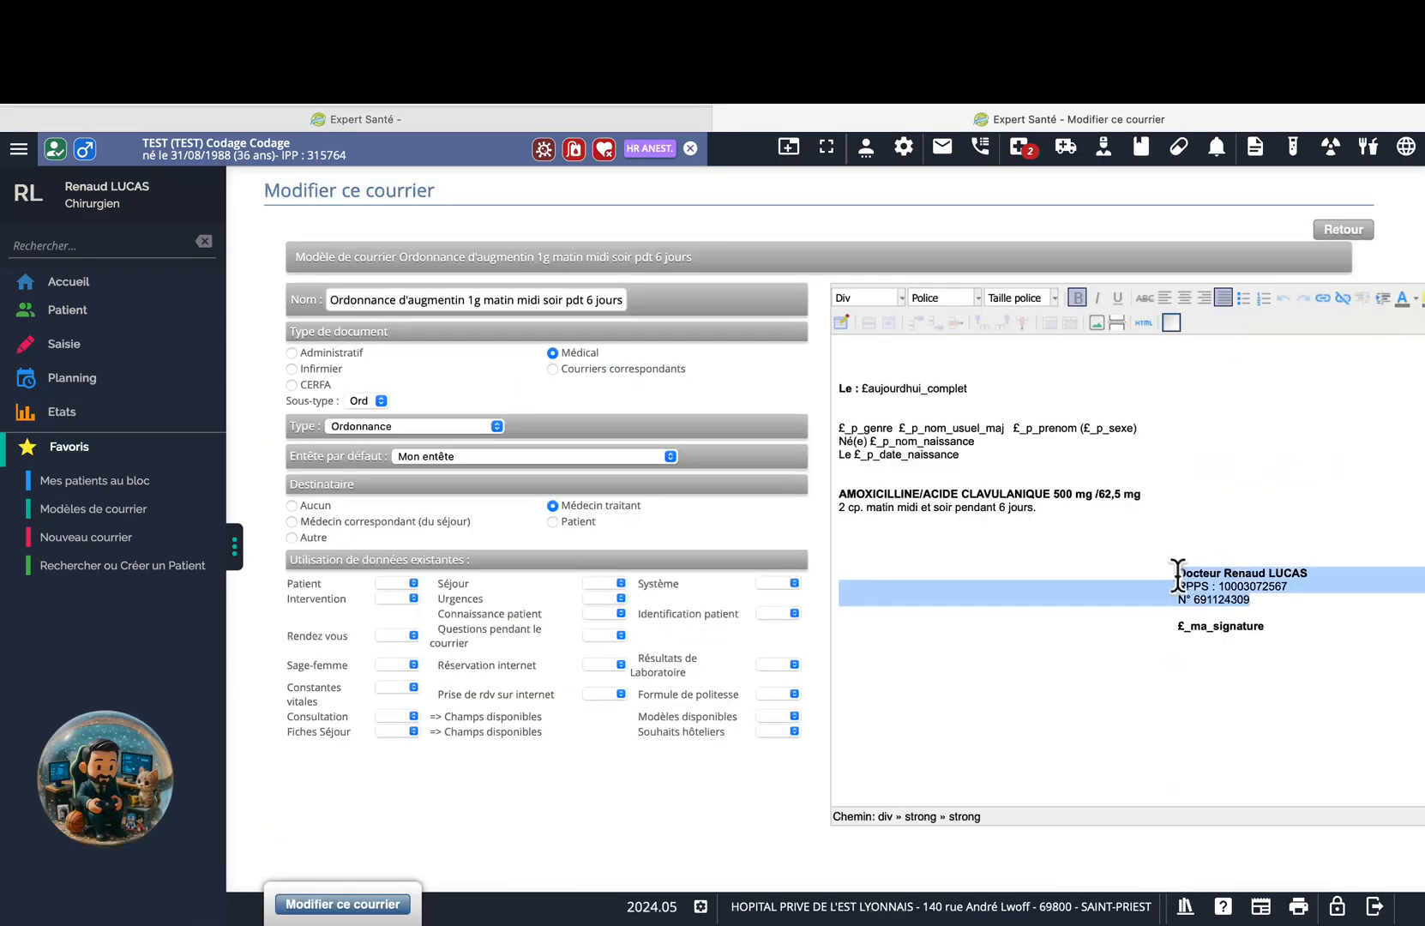
click(1179, 600)
key(BackSpace)
key(BackSpace)
key(BackSpace)
key(BackSpace)
key(BackSpace)
key(BackSpace)
key(BackSpace)
key(BackSpace)
key(BackSpace)
key(BackSpace)
key(BackSpace)
key(BackSpace)
key(BackSpace)
key(BackSpace)
key(BackSpace)
key(BackSpace)
key(BackSpace)
key(BackSpace)
key(BackSpace)
key(BackSpace)
click(1285, 298)
click(1025, 600)
key(BackSpace)
key(BackSpace)
key(BackSpace)
key(BackSpace)
key(BackSpace)
key(BackSpace)
key(BackSpace)
key(BackSpace)
key(BackSpace)
key(BackSpace)
key(BackSpace)
key(BackSpace)
key(BackSpace)
key(BackSpace)
key(BackSpace)
key(BackSpace)
key(BackSpace)
key(BackSpace)
key(BackSpace)
key(BackSpace)
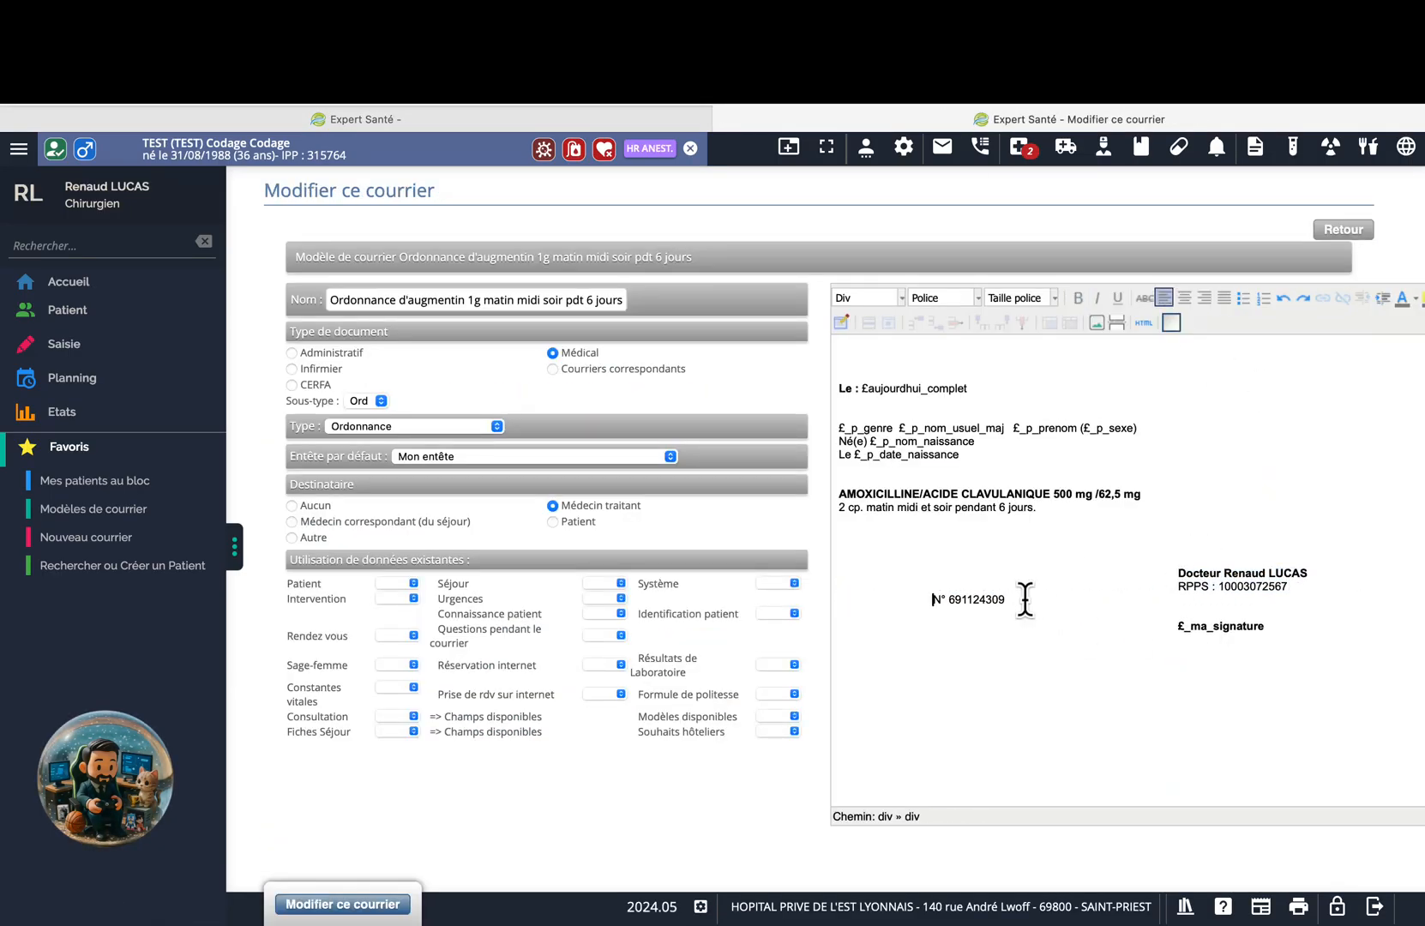
click(1177, 588)
key(BackSpace)
key(BackSpace)
key(BackSpace)
key(BackSpace)
key(BackSpace)
key(BackSpace)
key(BackSpace)
key(BackSpace)
key(BackSpace)
key(BackSpace)
key(BackSpace)
key(BackSpace)
key(BackSpace)
key(BackSpace)
key(BackSpace)
key(BackSpace)
key(BackSpace)
key(BackSpace)
key(BackSpace)
key(BackSpace)
key(BackSpace)
key(BackSpace)
key(BackSpace)
key(BackSpace)
key(BackSpace)
key(BackSpace)
key(BackSpace)
key(BackSpace)
key(BackSpace)
key(BackSpace)
key(BackSpace)
key(BackSpace)
key(BackSpace)
key(BackSpace)
key(BackSpace)
key(BackSpace)
key(BackSpace)
key(BackSpace)
key(BackSpace)
key(BackSpace)
click(1179, 576)
key(BackSpace)
key(BackSpace)
key(BackSpace)
key(BackSpace)
key(BackSpace)
key(BackSpace)
key(BackSpace)
key(BackSpace)
key(BackSpace)
key(BackSpace)
key(BackSpace)
key(BackSpace)
key(BackSpace)
key(BackSpace)
key(BackSpace)
key(BackSpace)
key(BackSpace)
key(BackSpace)
key(BackSpace)
key(BackSpace)
click(1048, 509)
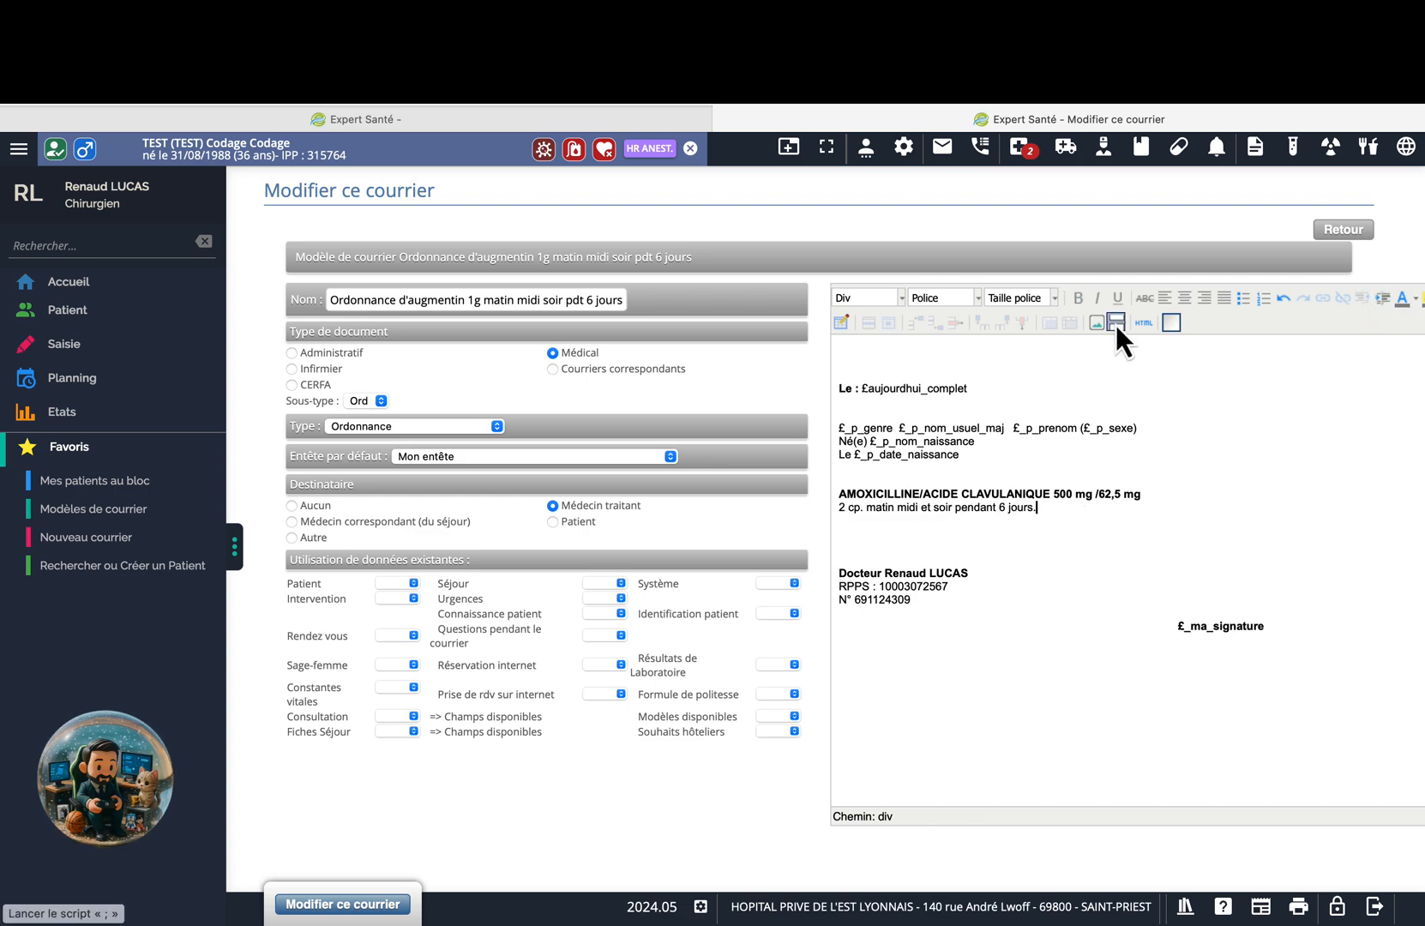
click(1116, 323)
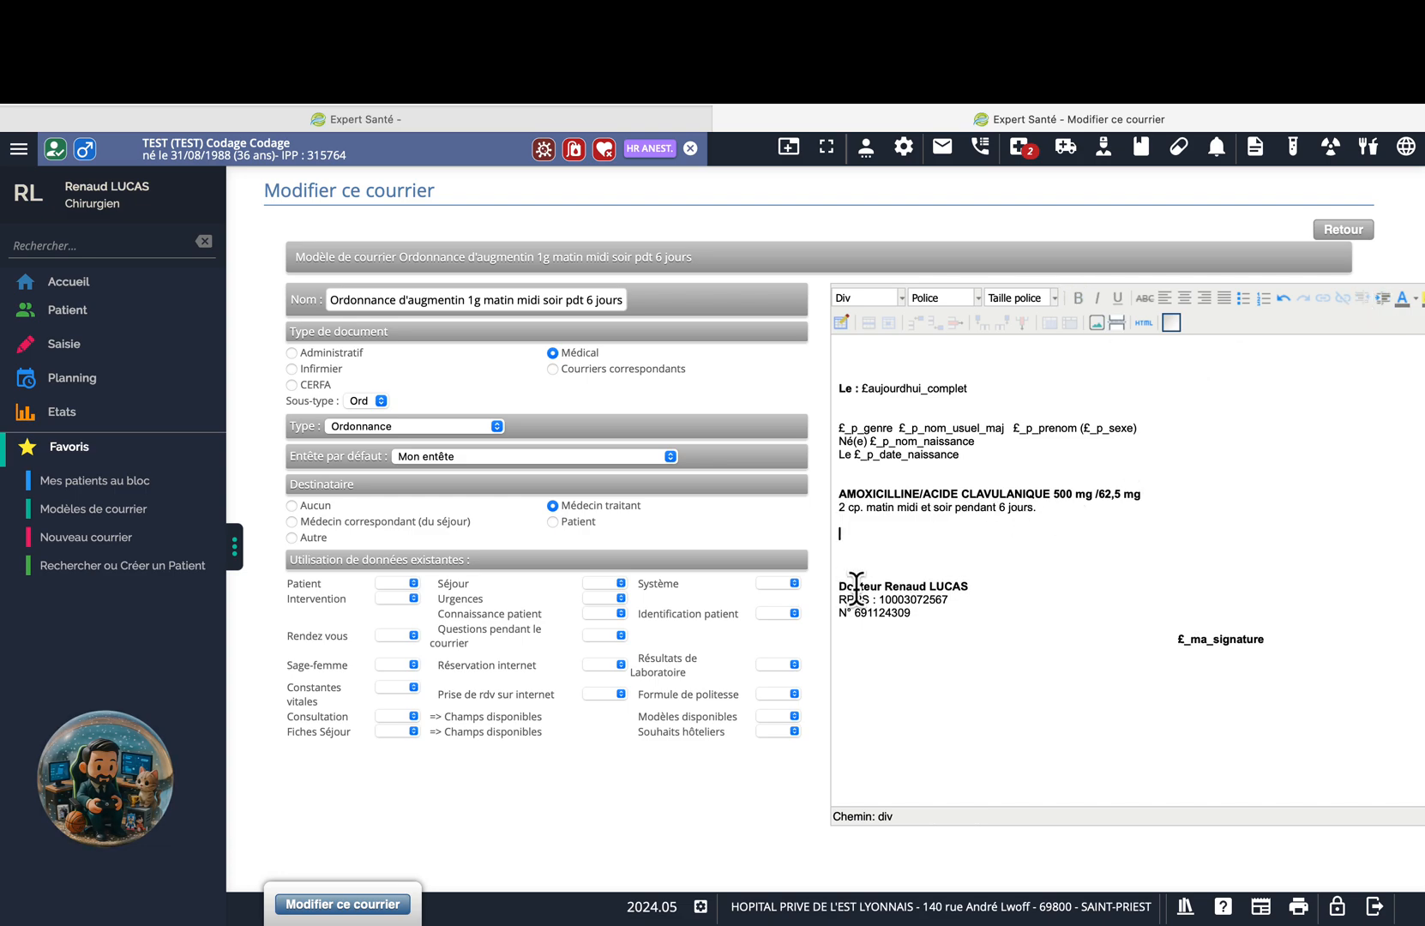
Save the template, then create and view a new Augmentin prescription from it.
click(382, 906)
click(902, 664)
click(926, 634)
click(620, 906)
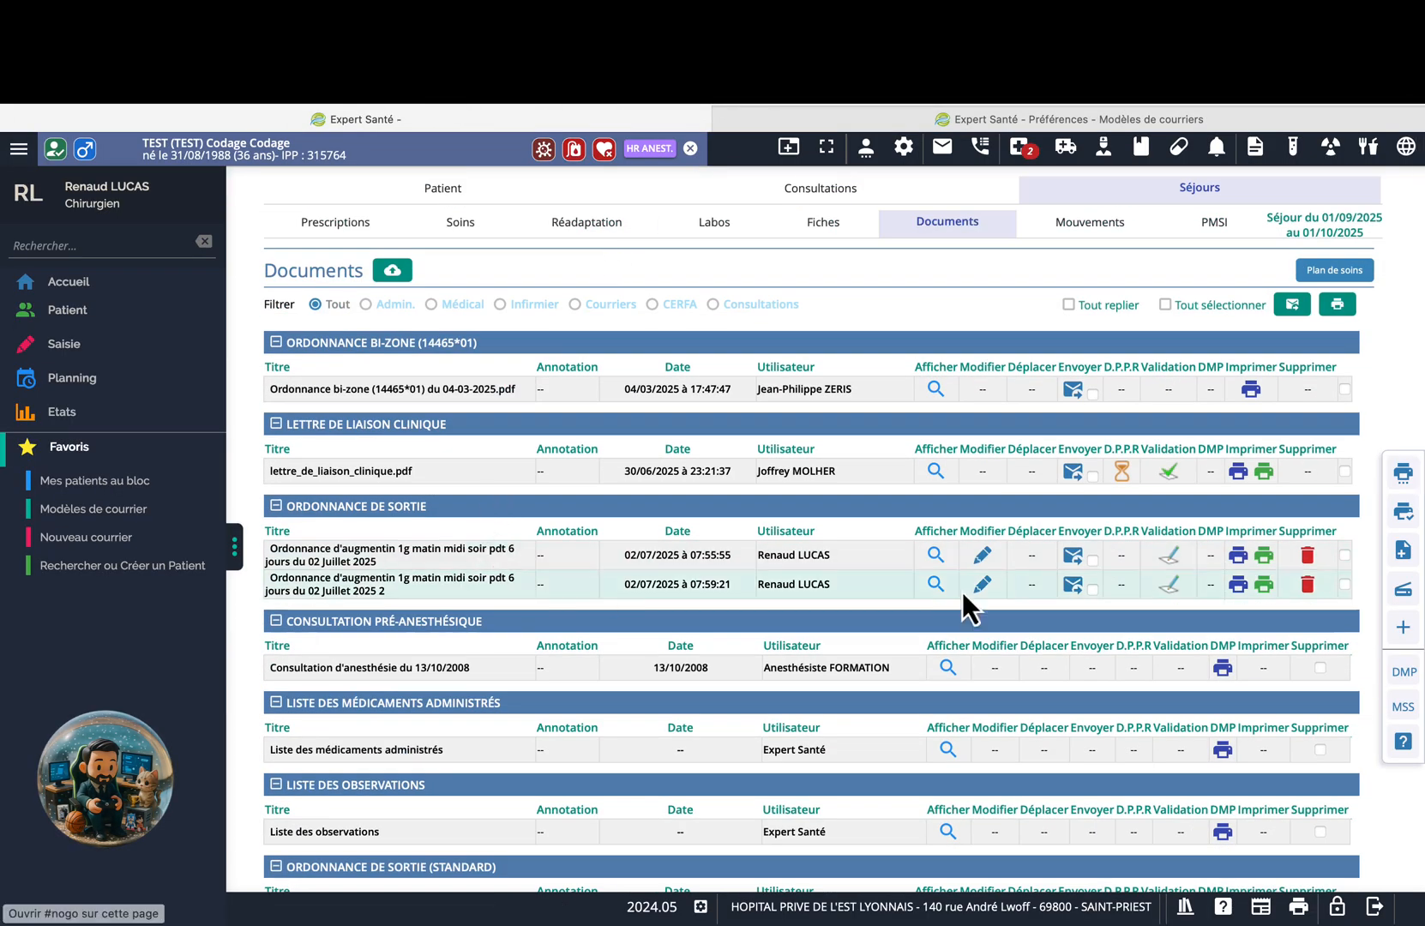
click(935, 585)
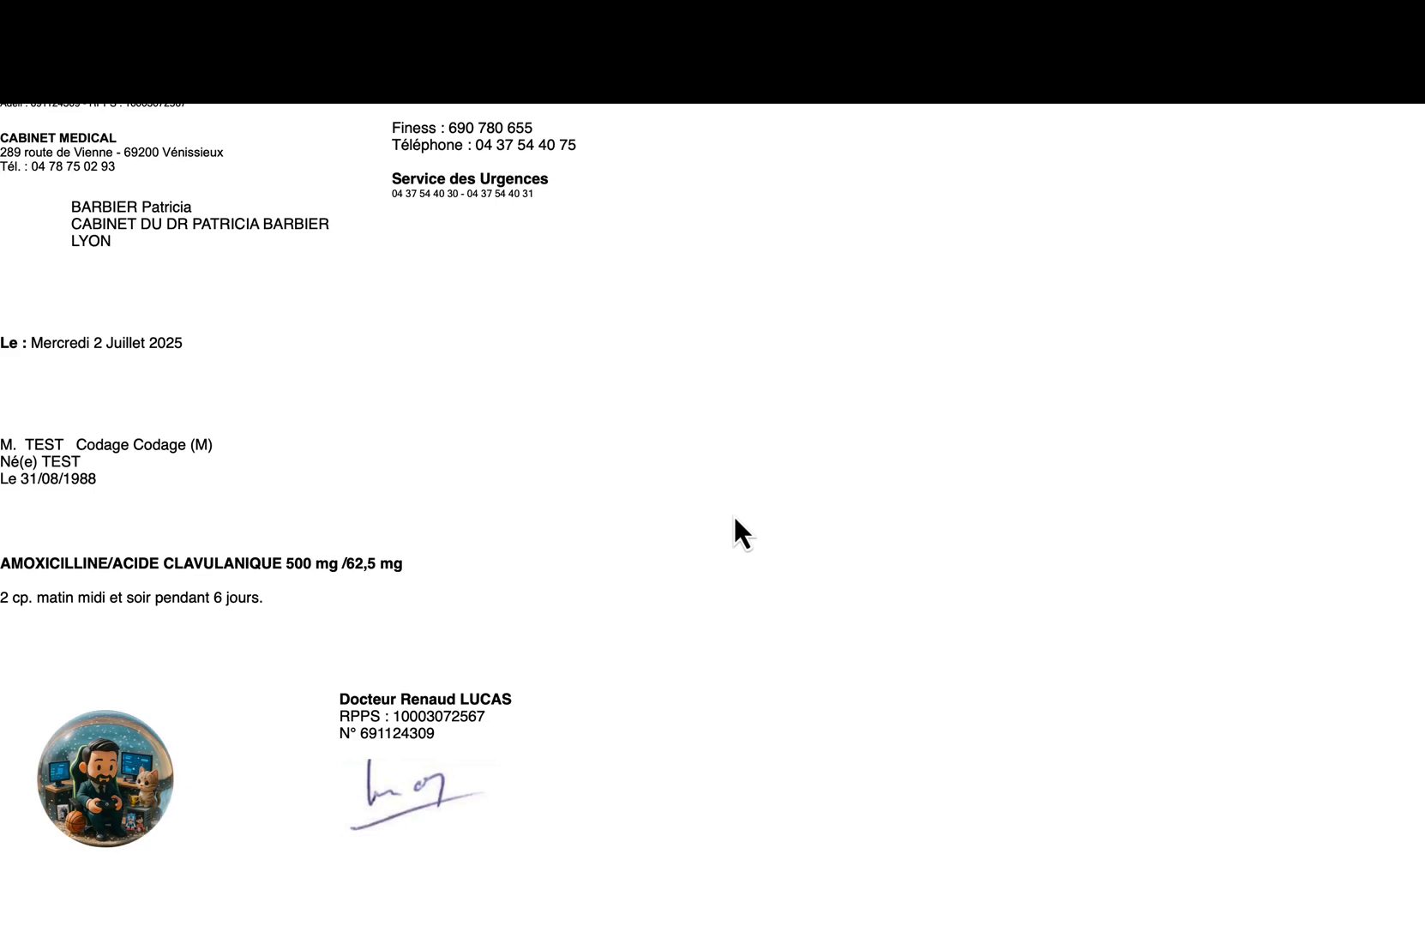